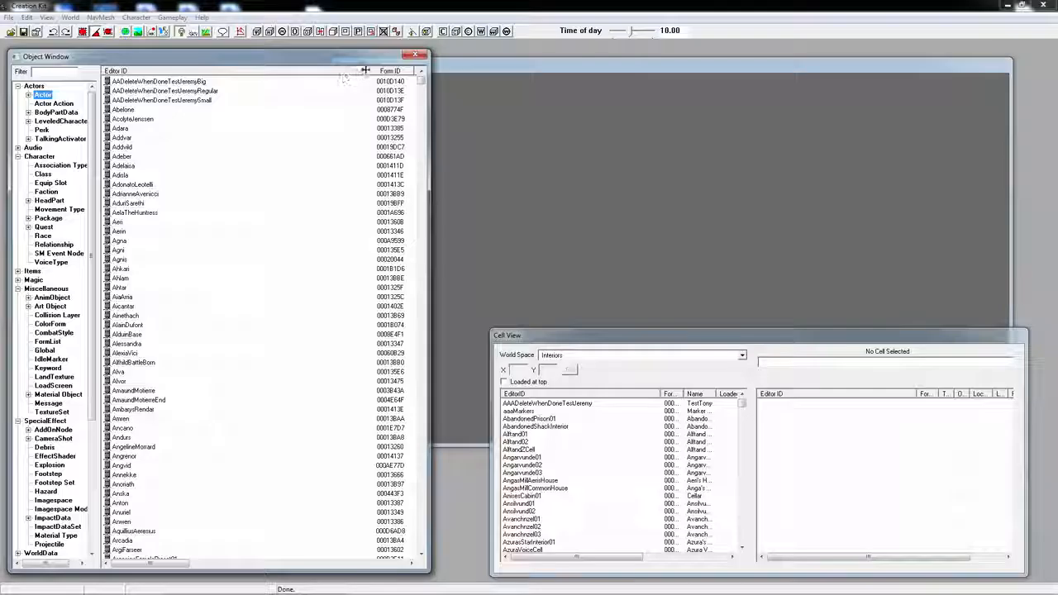
# - Narrow the Editor ID and Count columns in the Object Window and resize the window to fit
pyautogui.moveTo(366, 71); pyautogui.dragTo(269, 71)
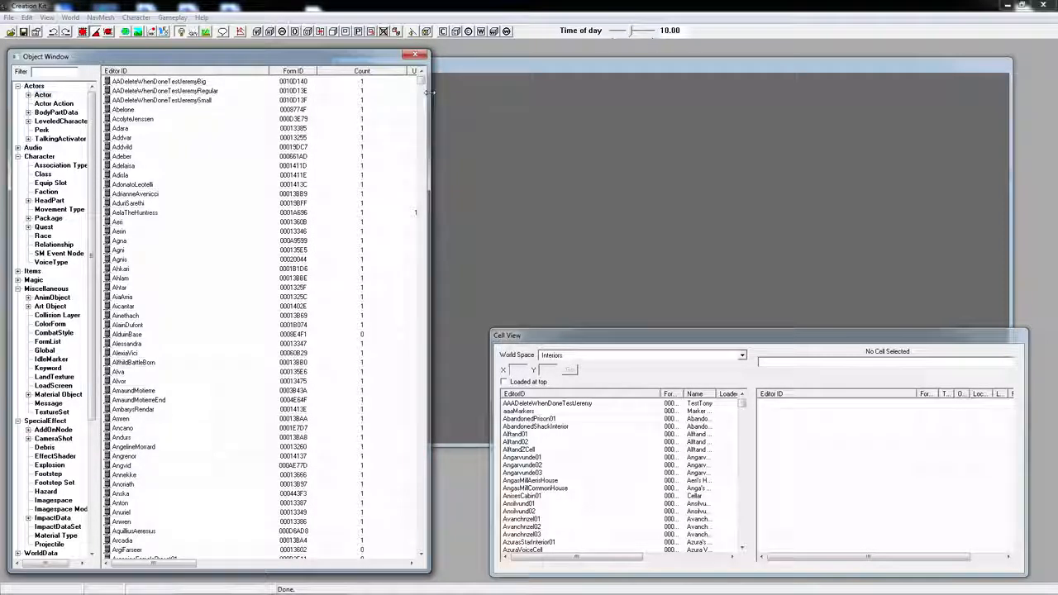
pyautogui.moveTo(430, 93); pyautogui.dragTo(461, 99)
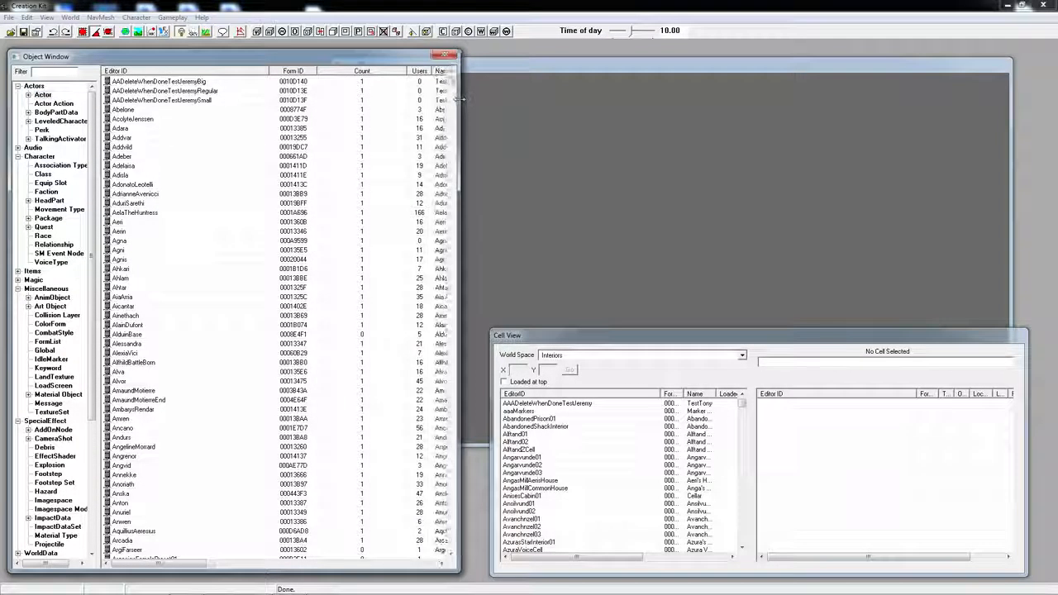
pyautogui.moveTo(404, 70); pyautogui.dragTo(356, 70)
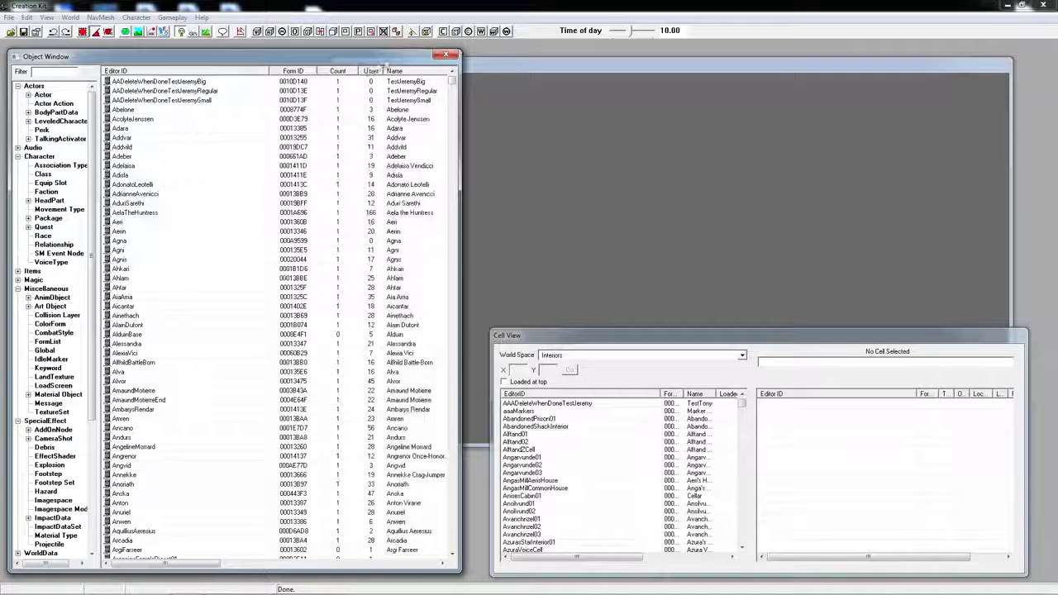
pyautogui.moveTo(461, 93); pyautogui.dragTo(414, 94)
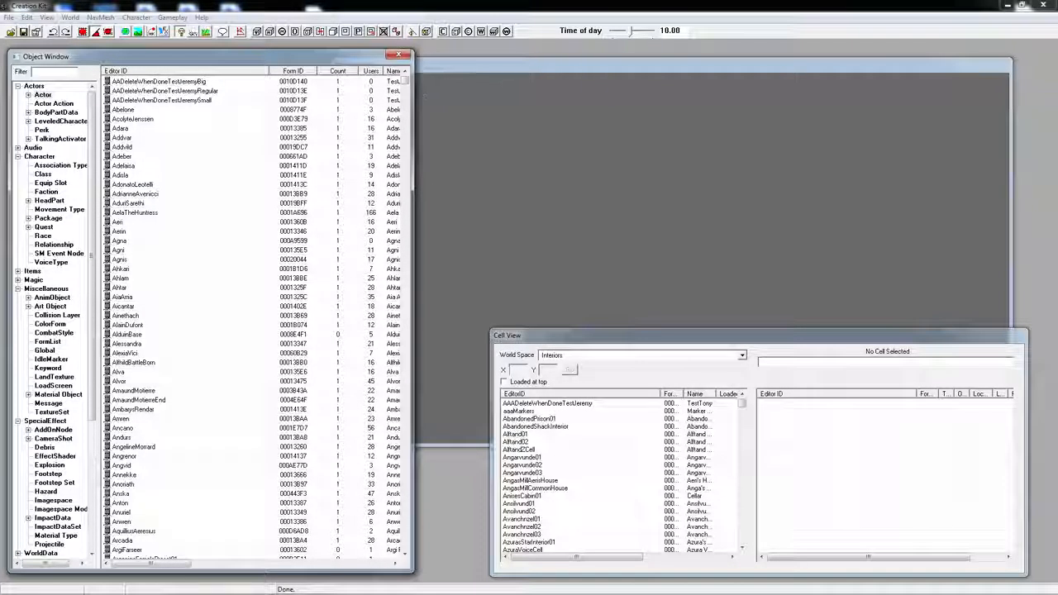
# - Move and shrink the Render Window to fit beside the Object Window, and bring the Cell View to the front
pyautogui.moveTo(494, 54); pyautogui.dragTo(530, 55)
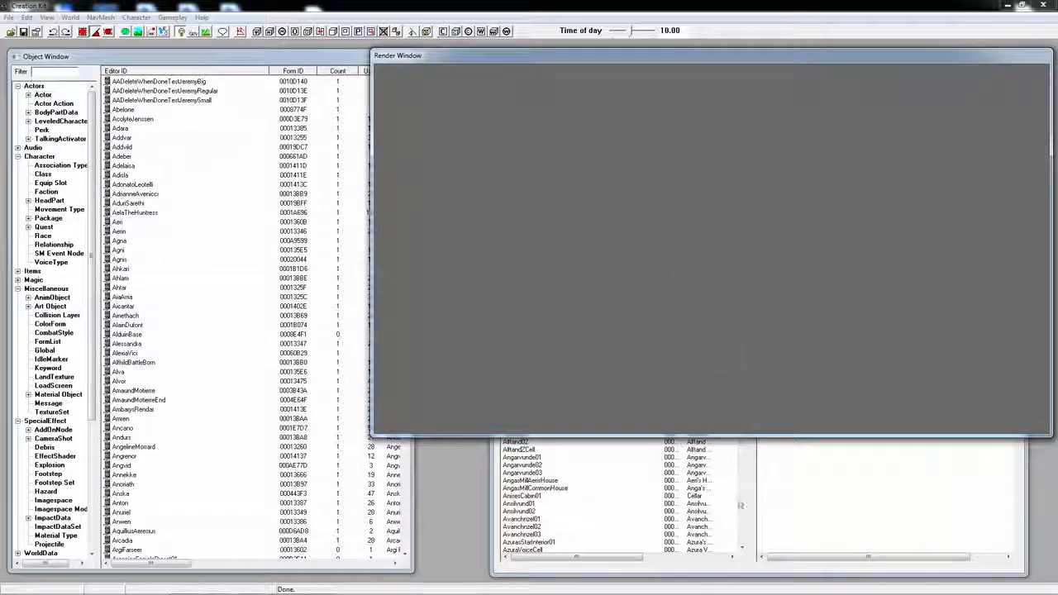
pyautogui.click(741, 503)
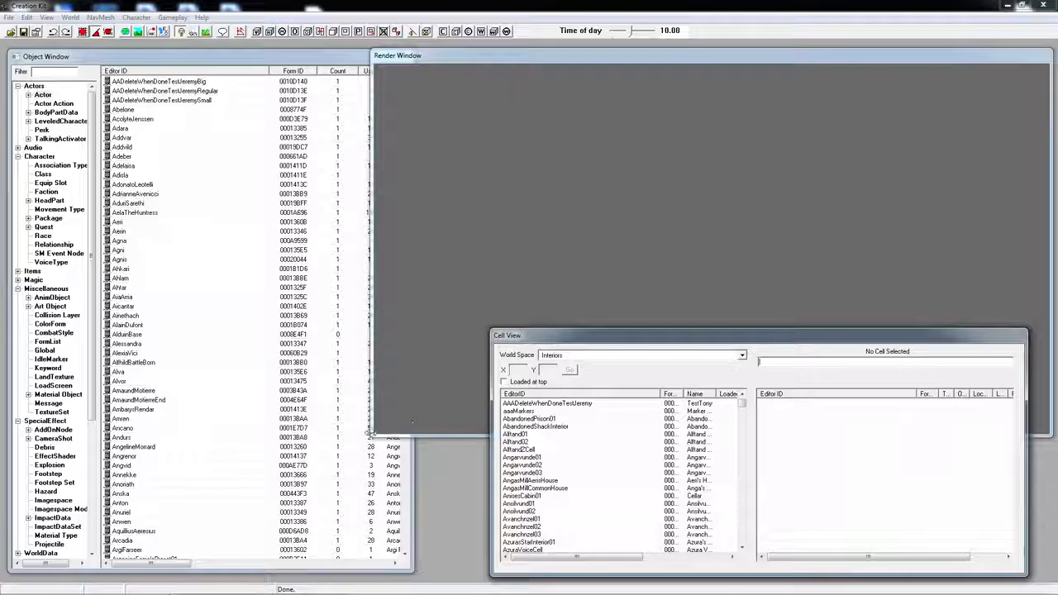
pyautogui.moveTo(370, 435); pyautogui.dragTo(417, 339)
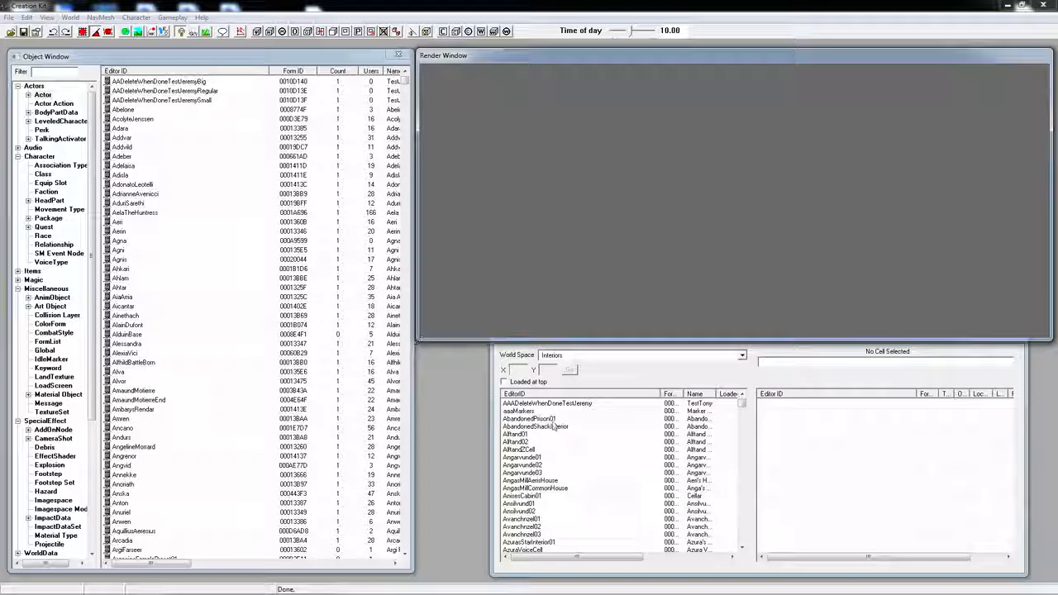
pyautogui.click(625, 380)
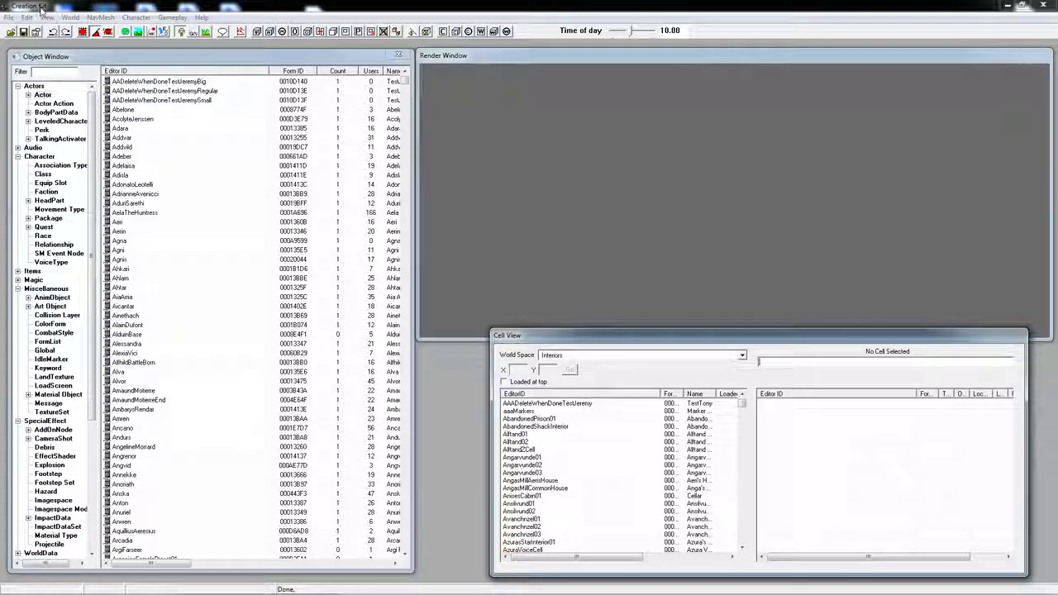
# - Create a new actor with the ID 0_Discblahblah and the name Bob
pyautogui.rightClick(208, 147)
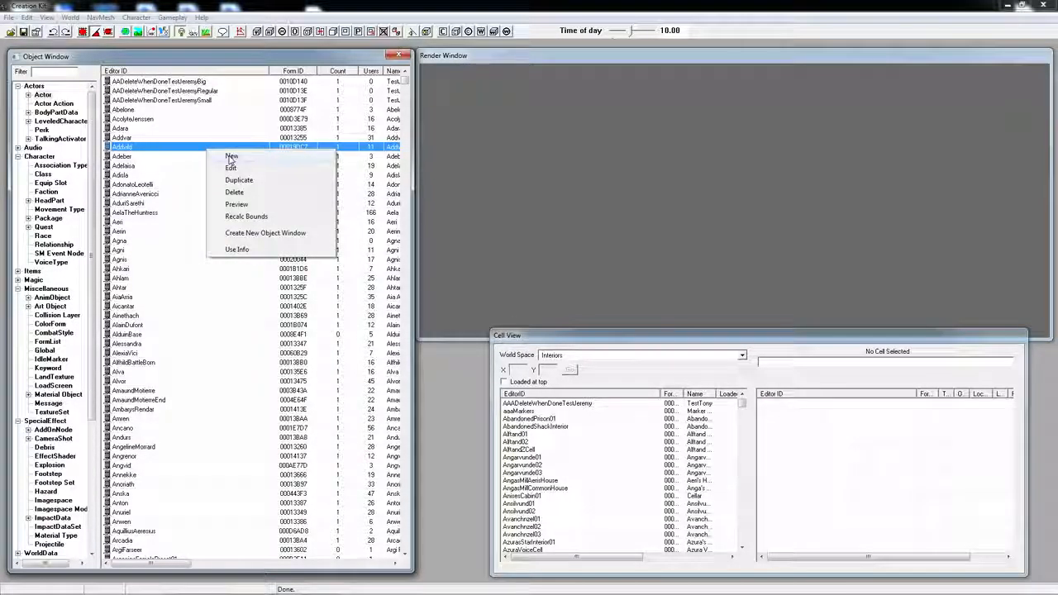
pyautogui.click(232, 157)
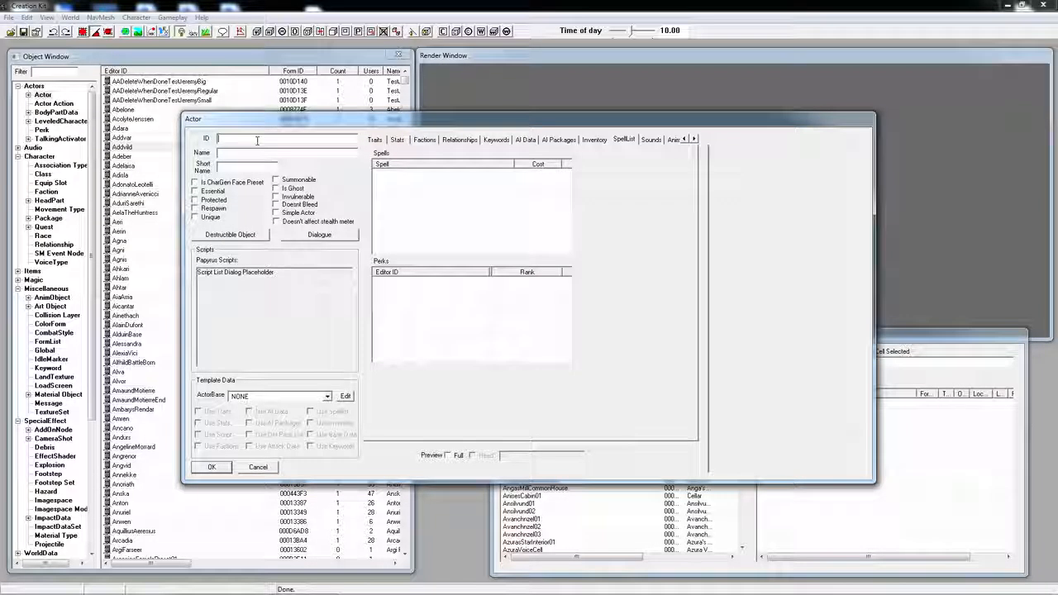
pyautogui.write('0_')
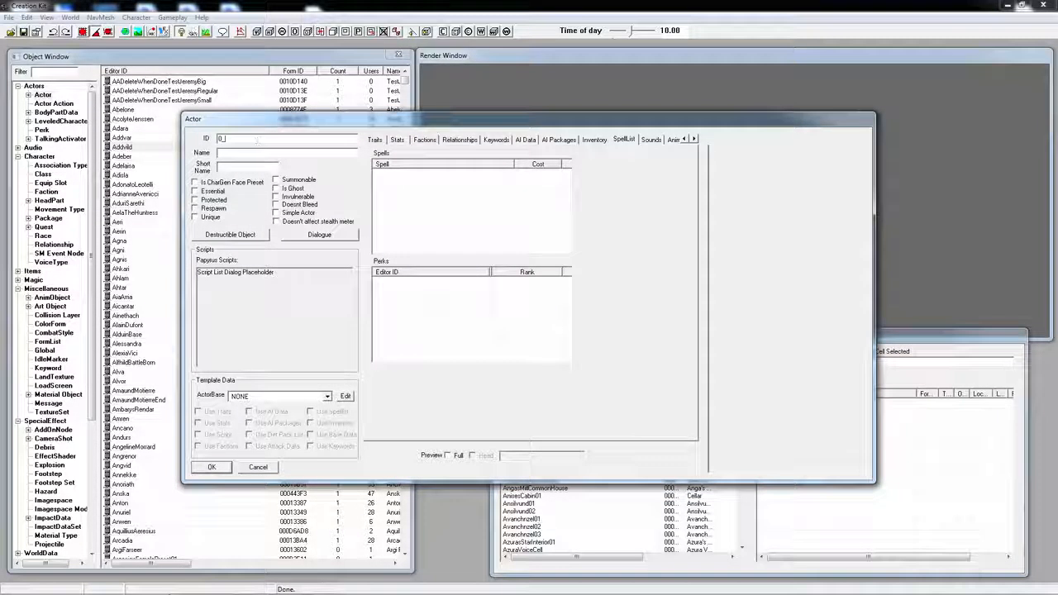
pyautogui.write('Dies')
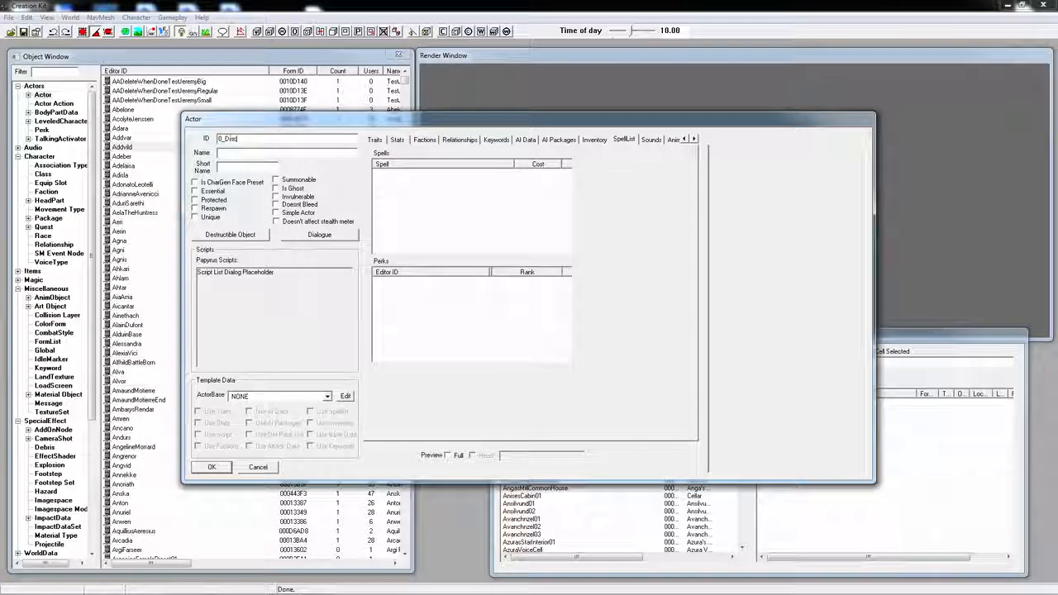
pyautogui.write('blahblah')
pyautogui.press('Tab')
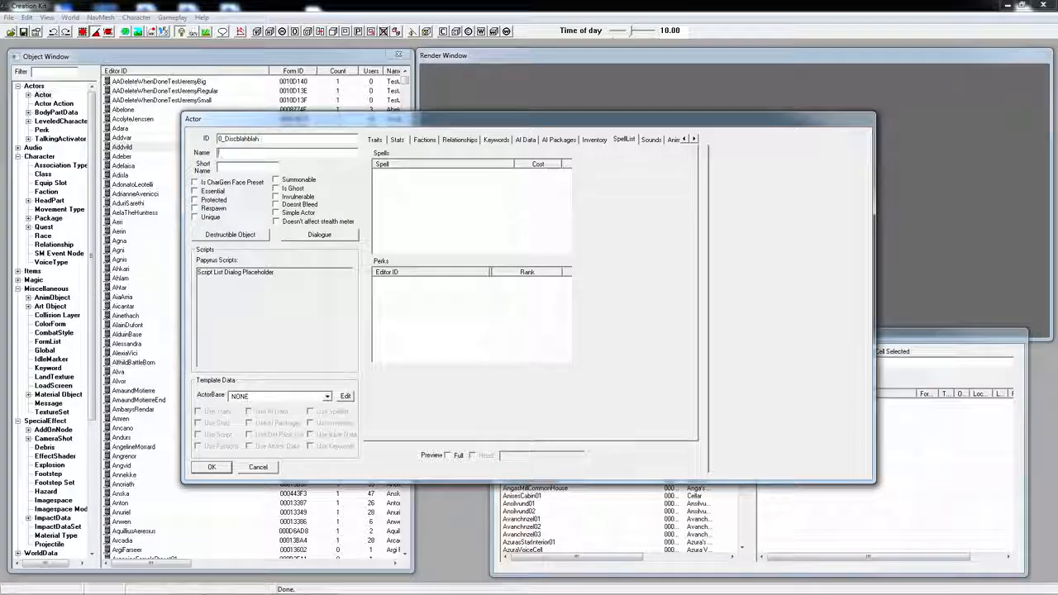
pyautogui.write('Bob')
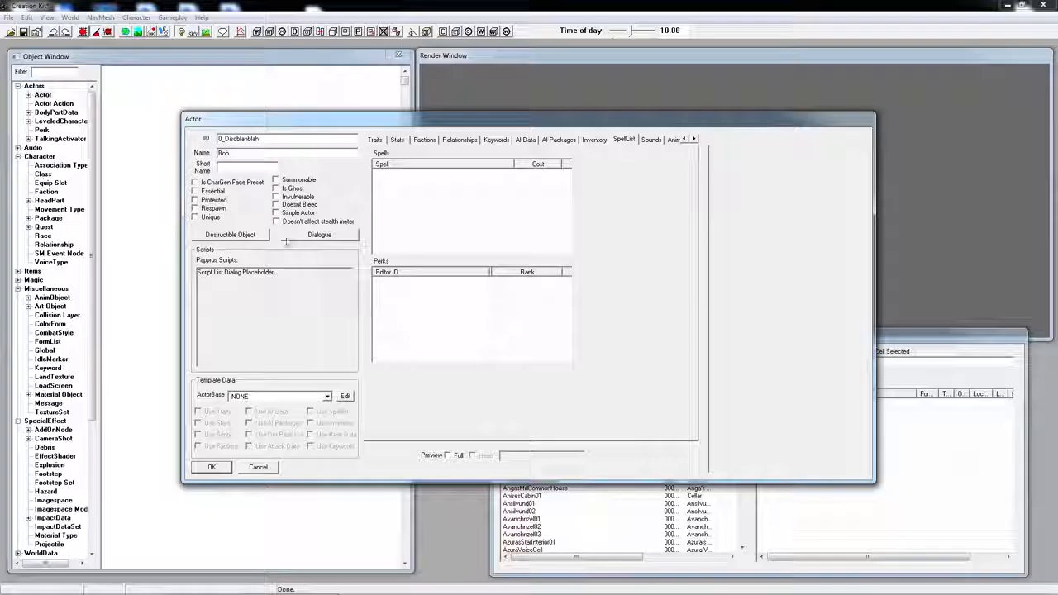
pyautogui.press('Return')
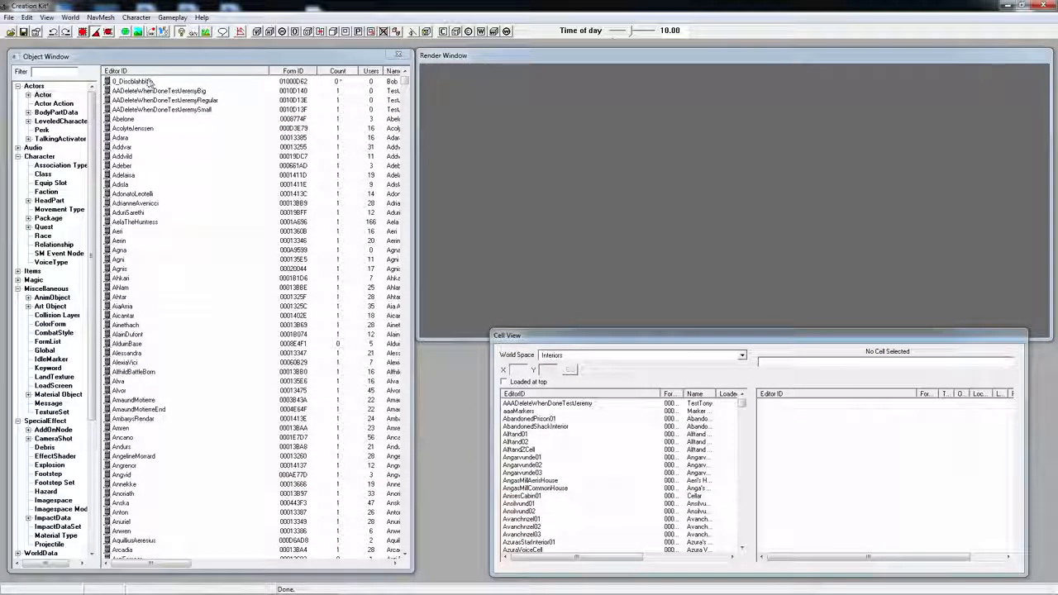
# - Set the race of the 0_Discblahblah actor to HighElfRace, preview the full body and accept the changes
pyautogui.doubleClick(150, 82)
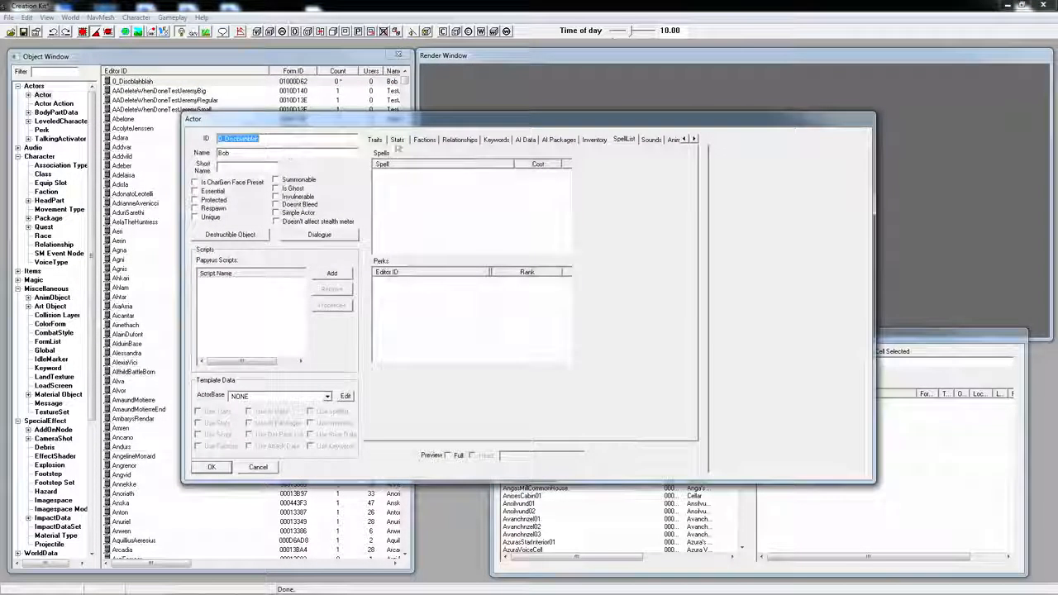
pyautogui.click(375, 140)
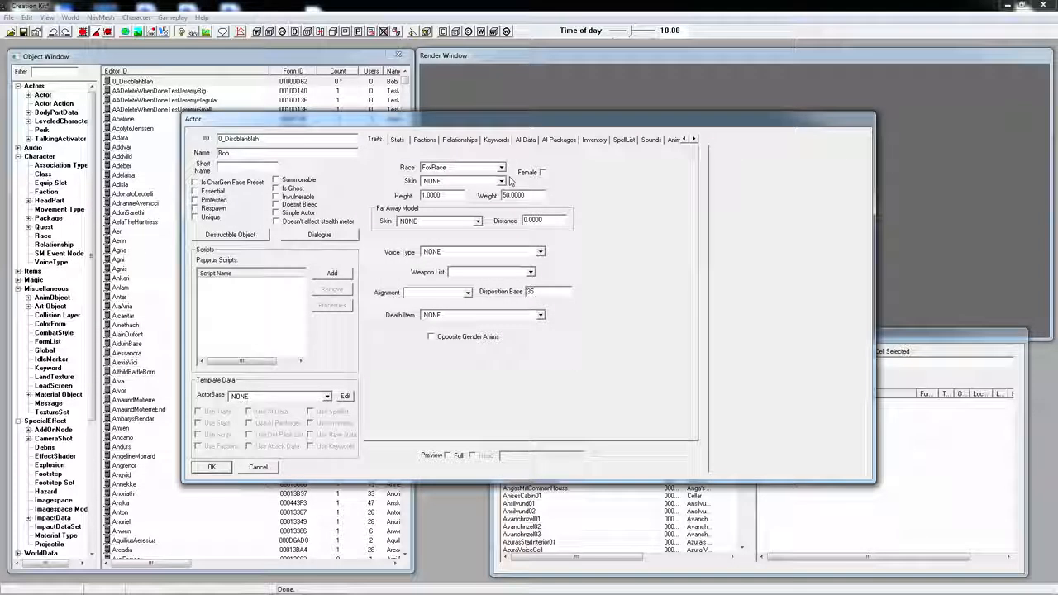
pyautogui.click(501, 168)
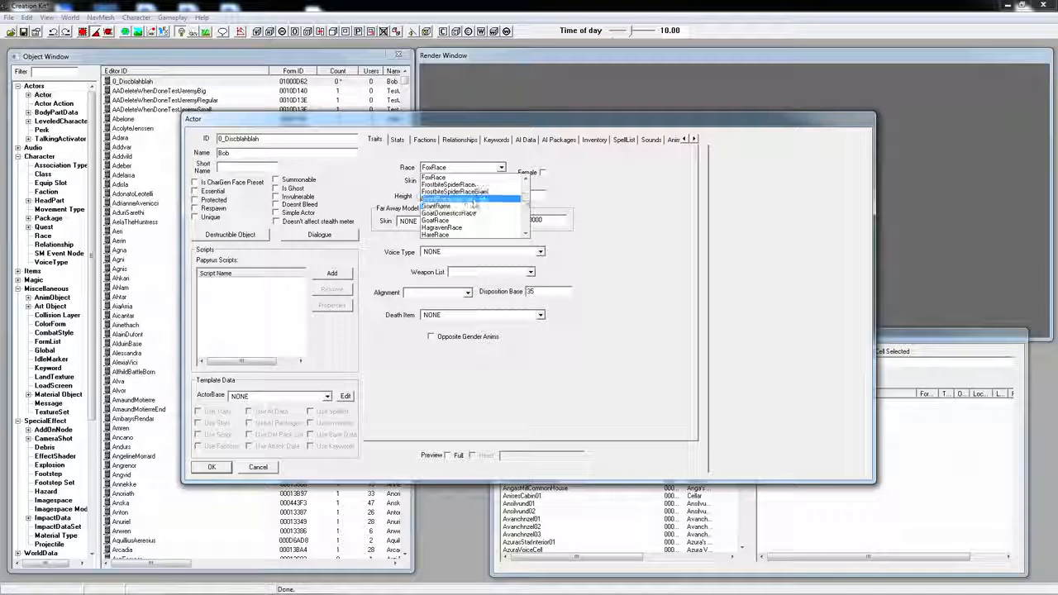
pyautogui.scroll(-2, 473, 203)
pyautogui.click(473, 208)
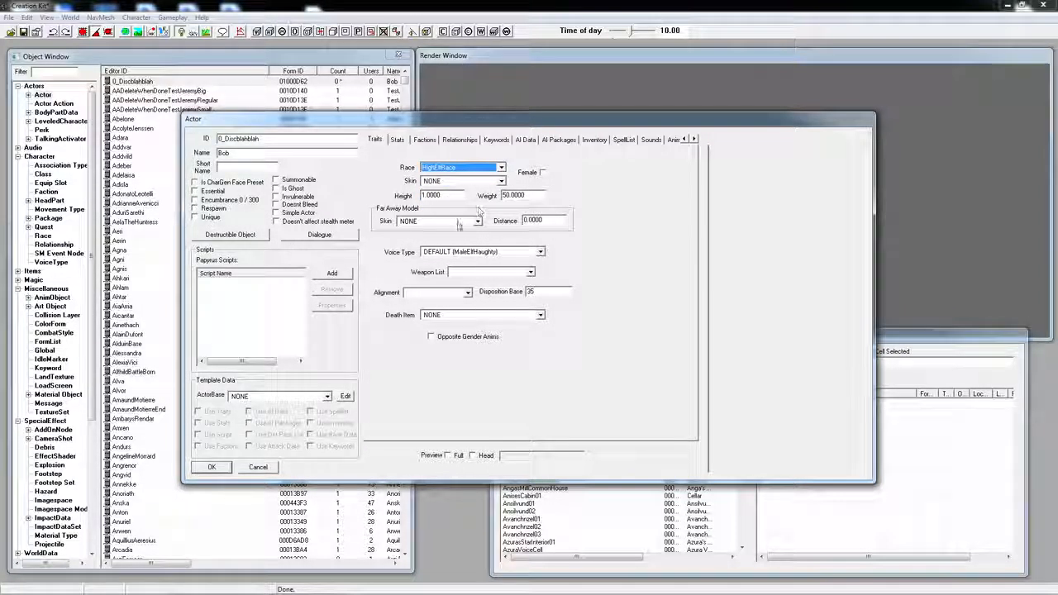
pyautogui.click(447, 456)
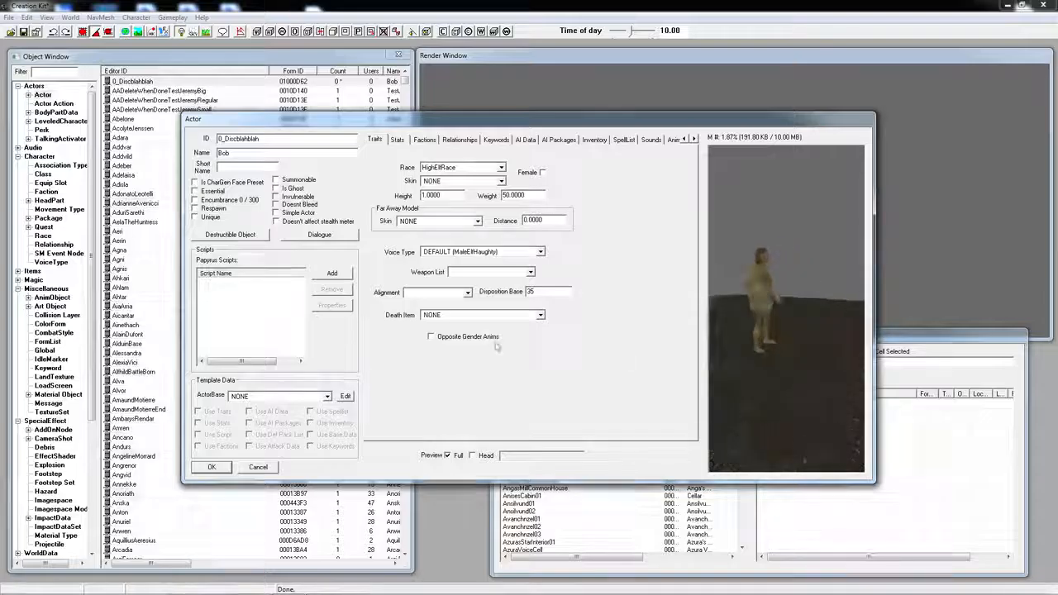
pyautogui.click(212, 467)
# - Create a new male voice type with the ID 0_bob_voice
pyautogui.click(52, 262)
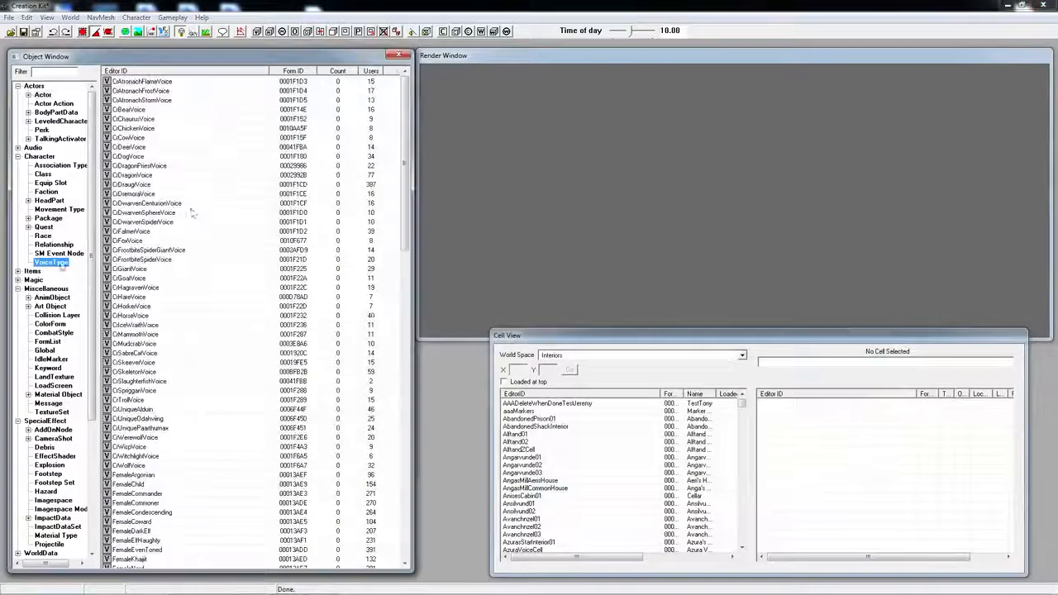
pyautogui.rightClick(239, 179)
pyautogui.click(261, 183)
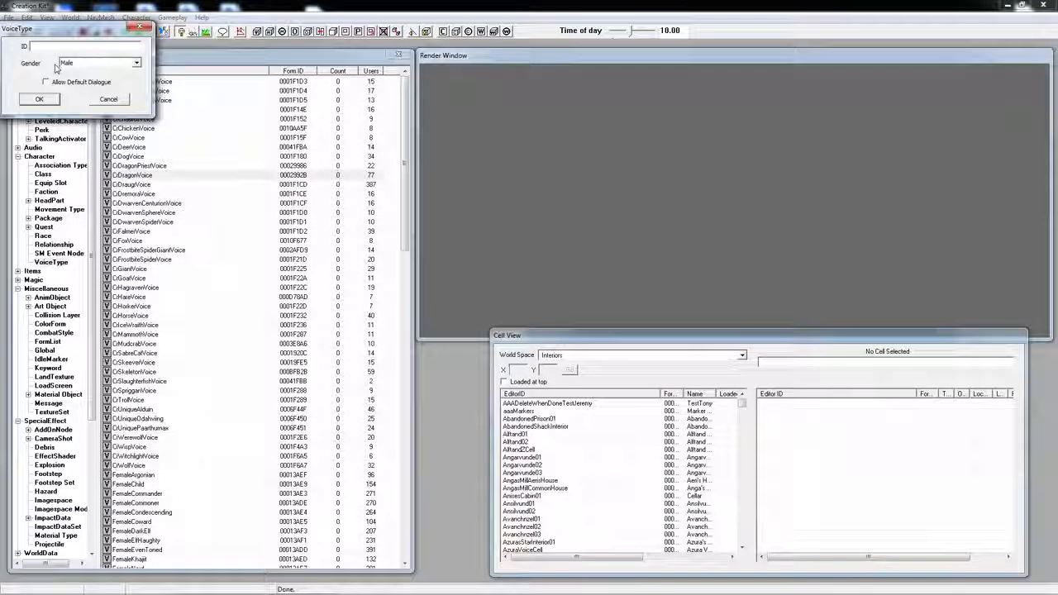
pyautogui.write('0_bob_voice')
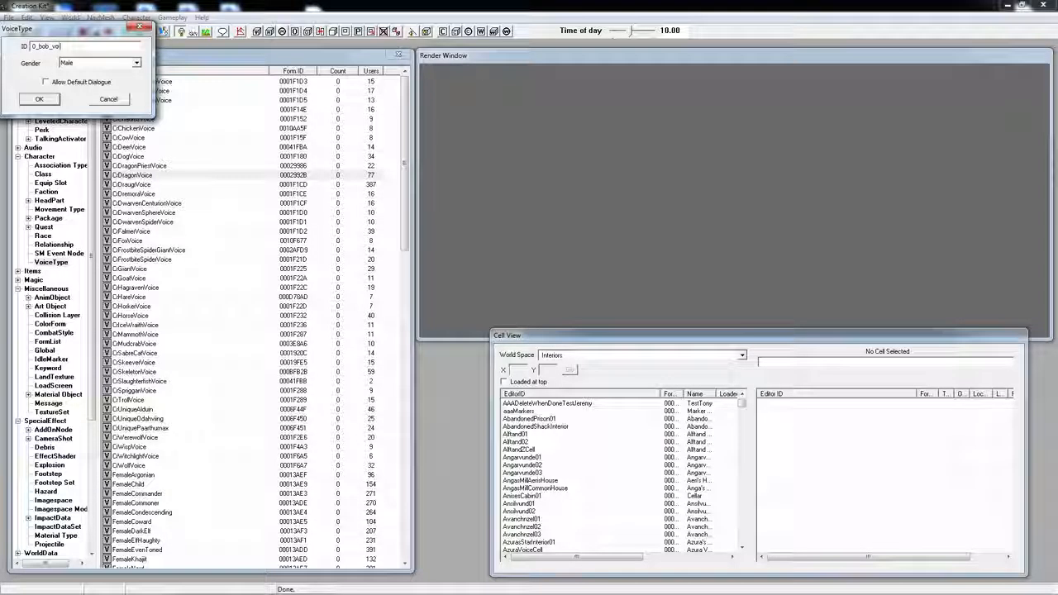
pyautogui.click(40, 99)
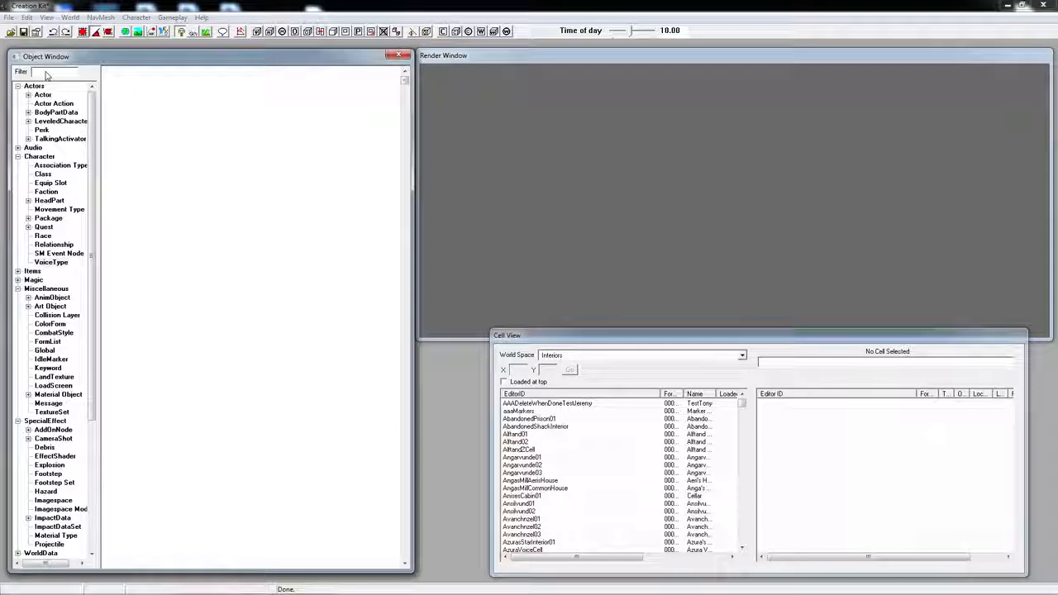
# - Try filtering the object list by "bob" and clear the filter
pyautogui.click(50, 72)
pyautogui.write('bob')
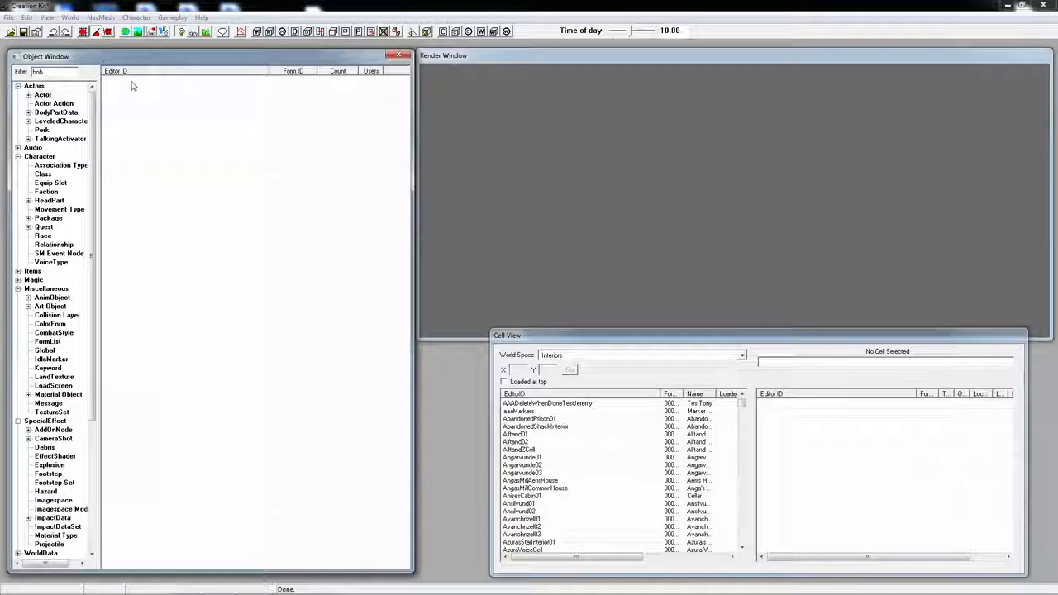
pyautogui.press('BackSpace')
pyautogui.press('BackSpace')
pyautogui.press('BackSpace')
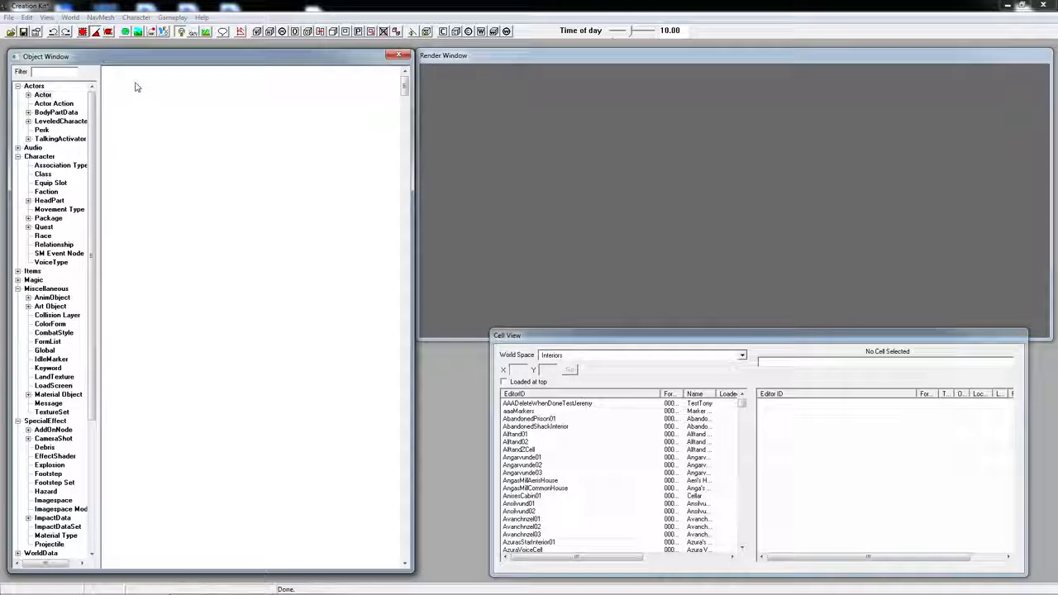
# - Rename the 0_Discblahblah actor's ID as 0_Discblahblahbob, keeping the same form instead of creating a new one
pyautogui.doubleClick(132, 81)
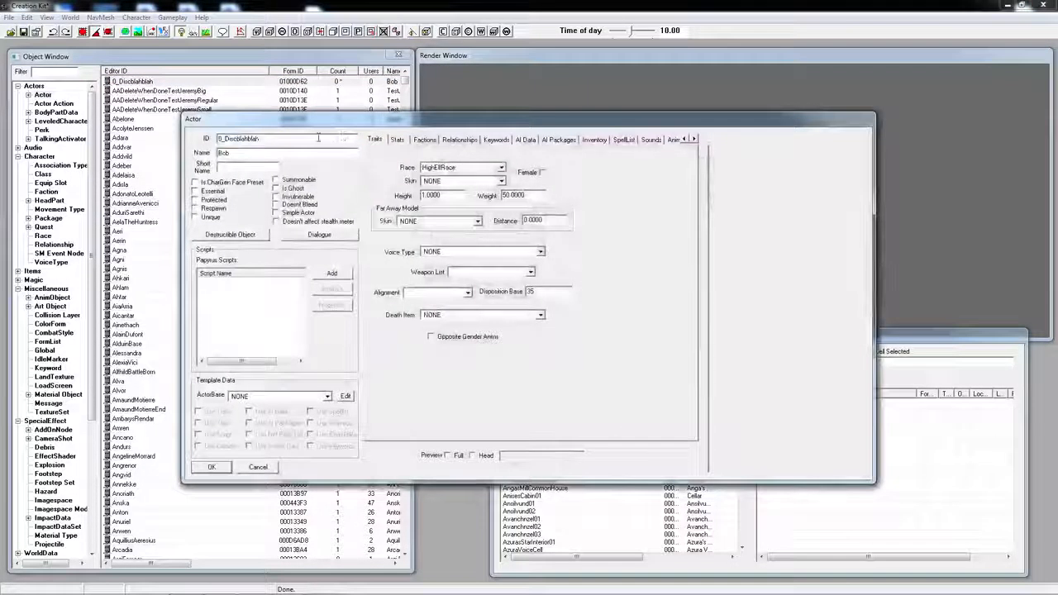
pyautogui.click(319, 138)
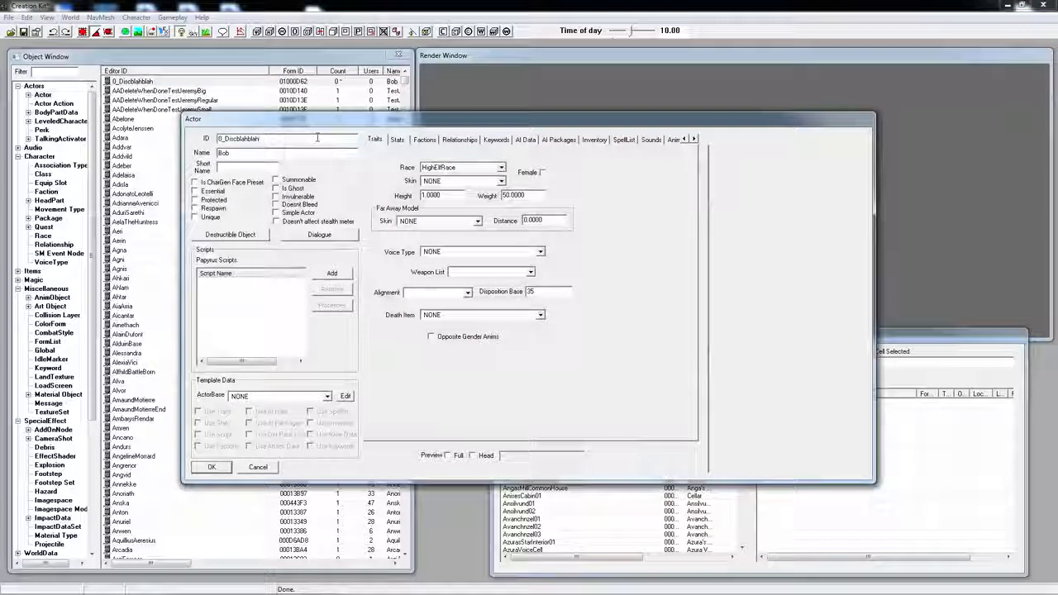
pyautogui.write('bob')
pyautogui.click(212, 467)
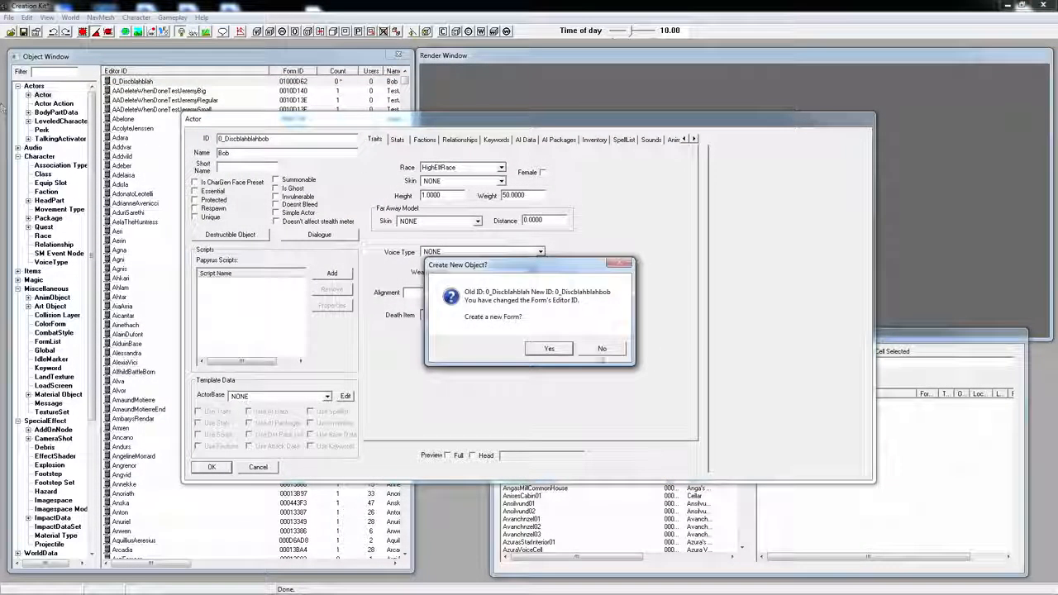
pyautogui.click(553, 349)
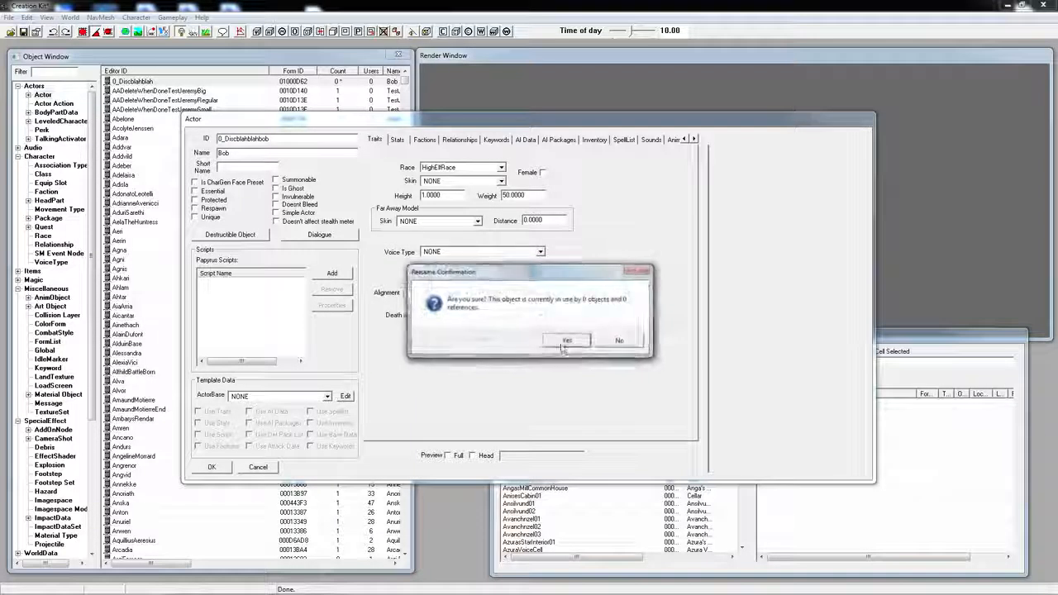
pyautogui.click(570, 338)
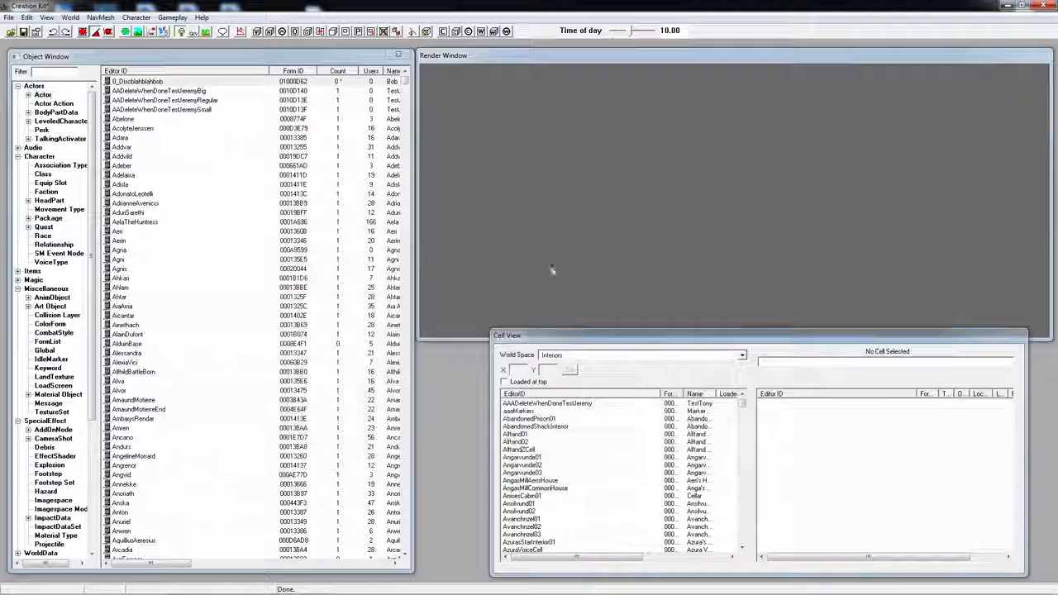
# - Assign the 0_bob_voice voice type to the 0_Discblahblahbob actor, check its stats and accept the changes
pyautogui.doubleClick(155, 84)
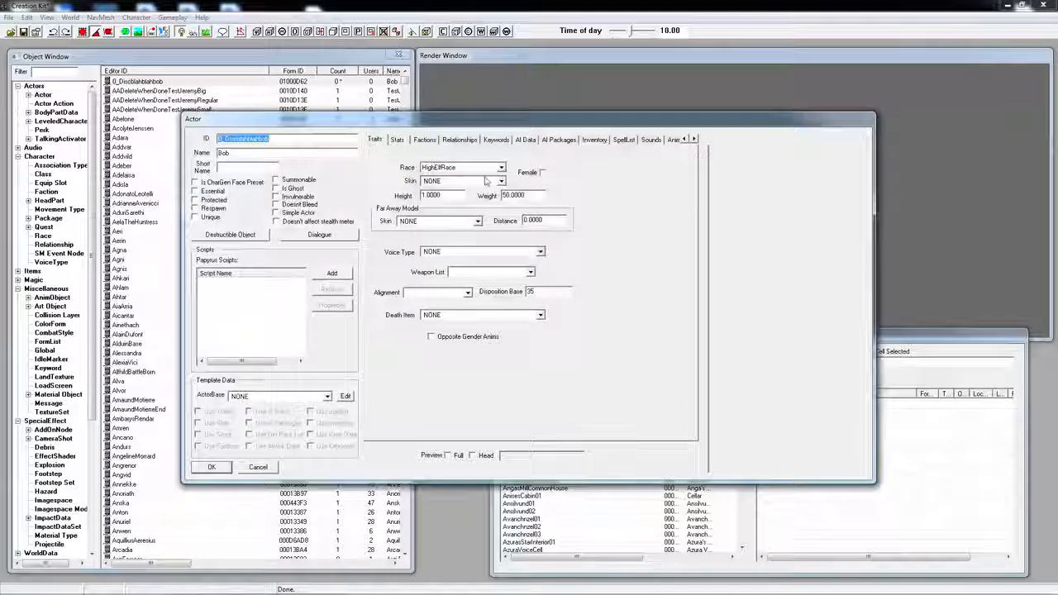
pyautogui.click(507, 252)
pyautogui.click(564, 274)
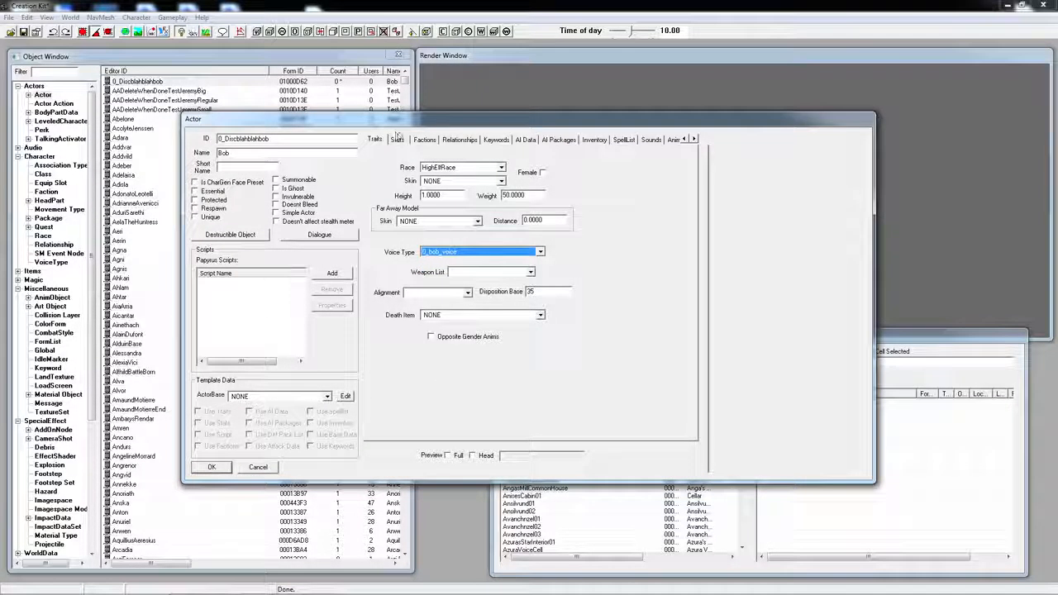
pyautogui.click(396, 140)
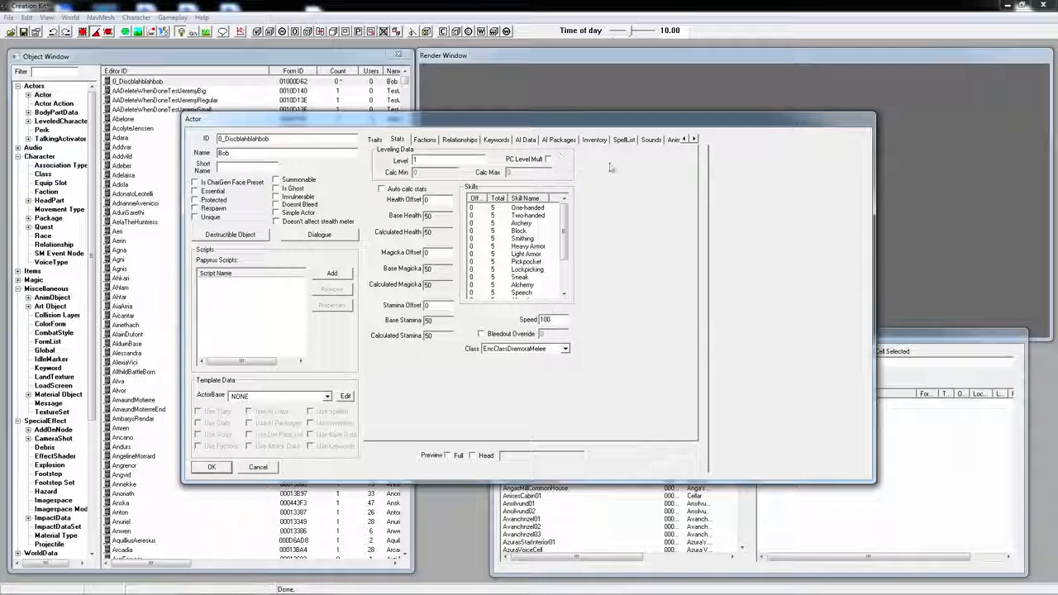
pyautogui.click(212, 468)
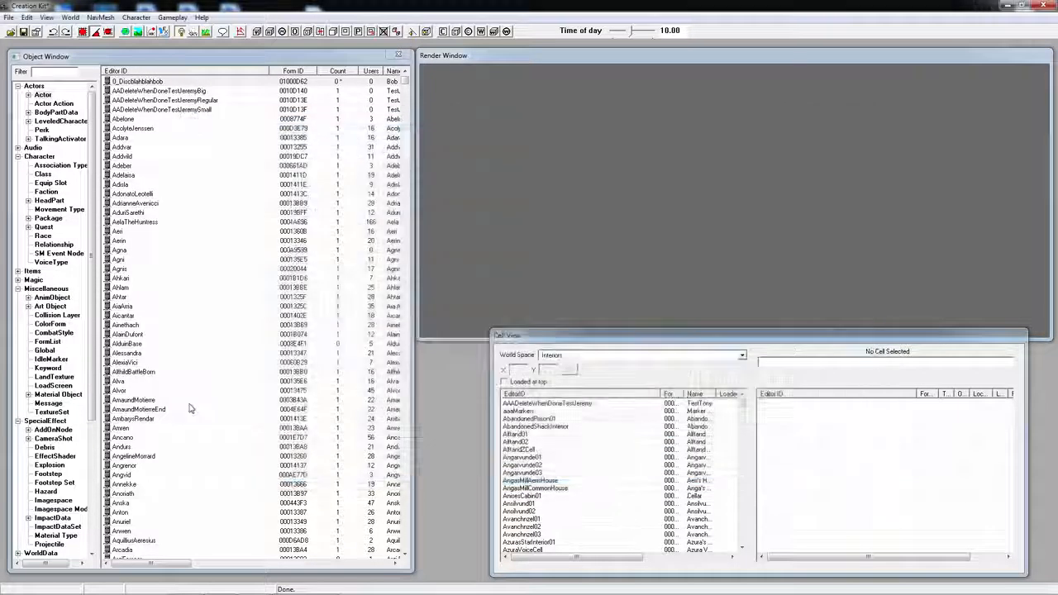
# - Create a new quest with the ID 0_bob_followquest
pyautogui.click(44, 227)
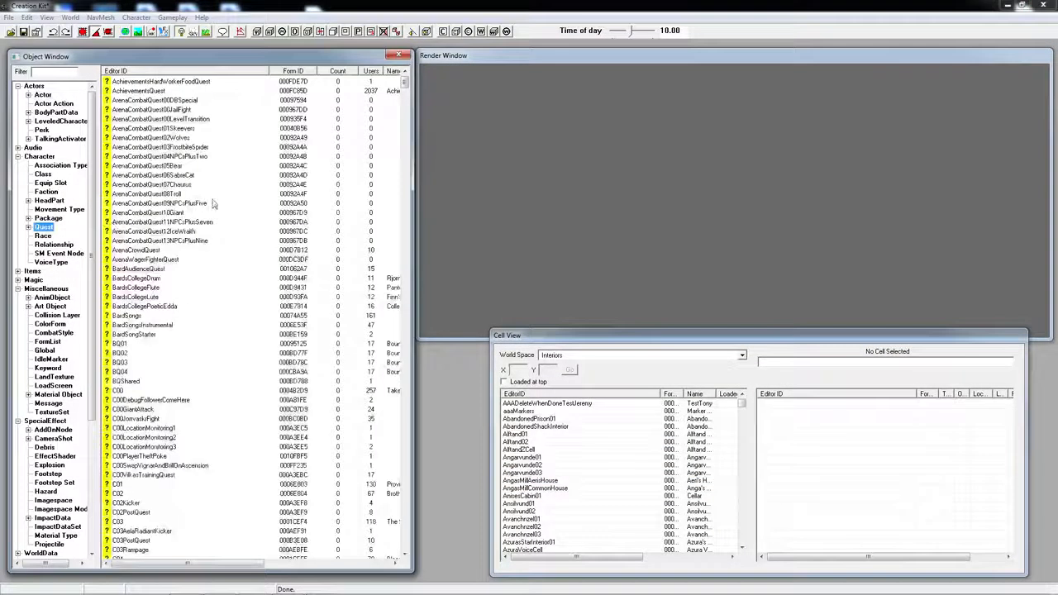
pyautogui.rightClick(239, 157)
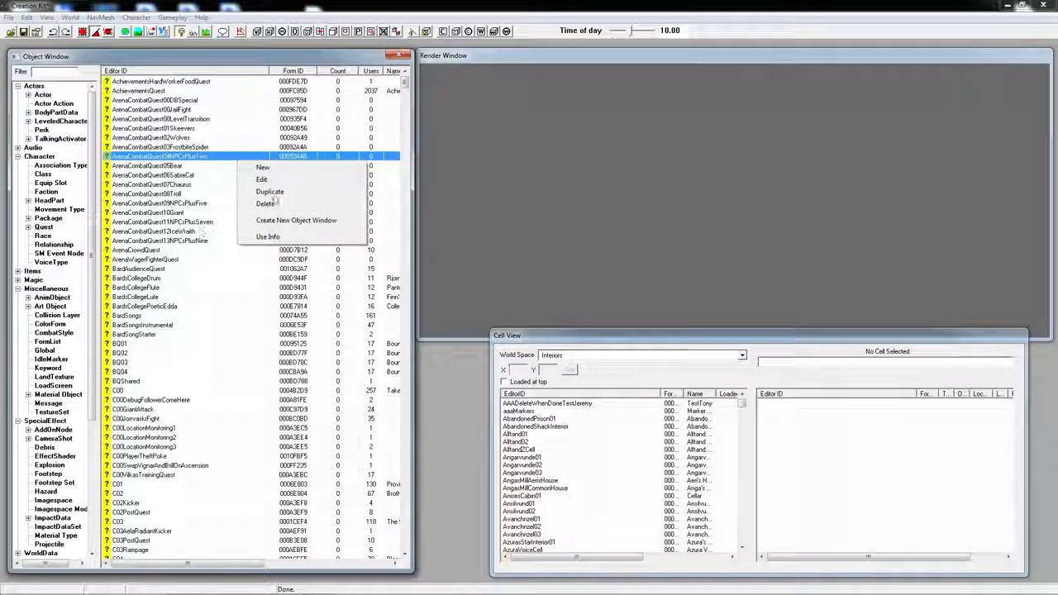
pyautogui.click(263, 168)
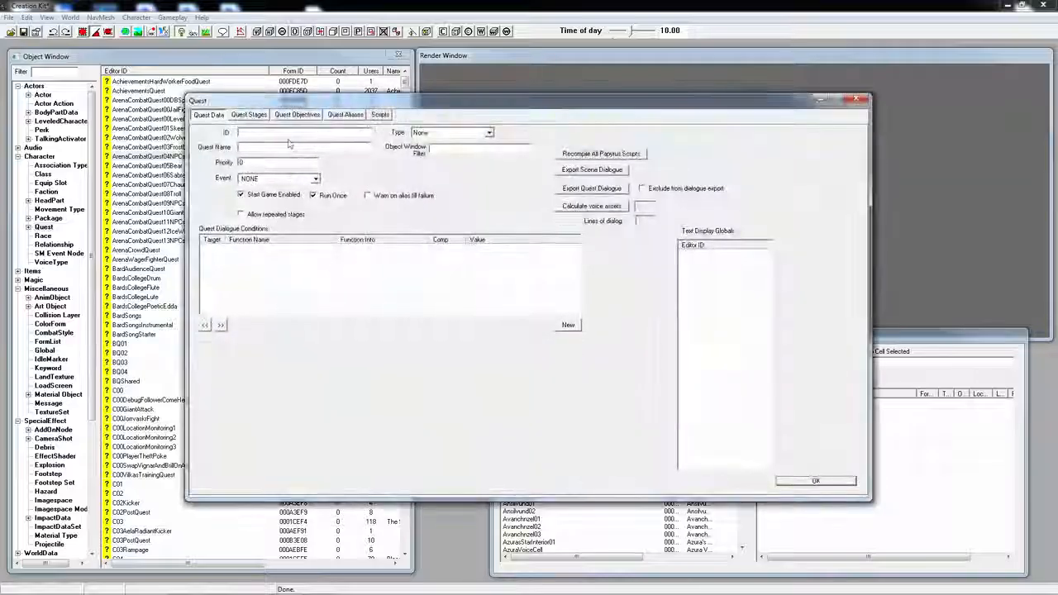
pyautogui.click(257, 134)
pyautogui.write('0_')
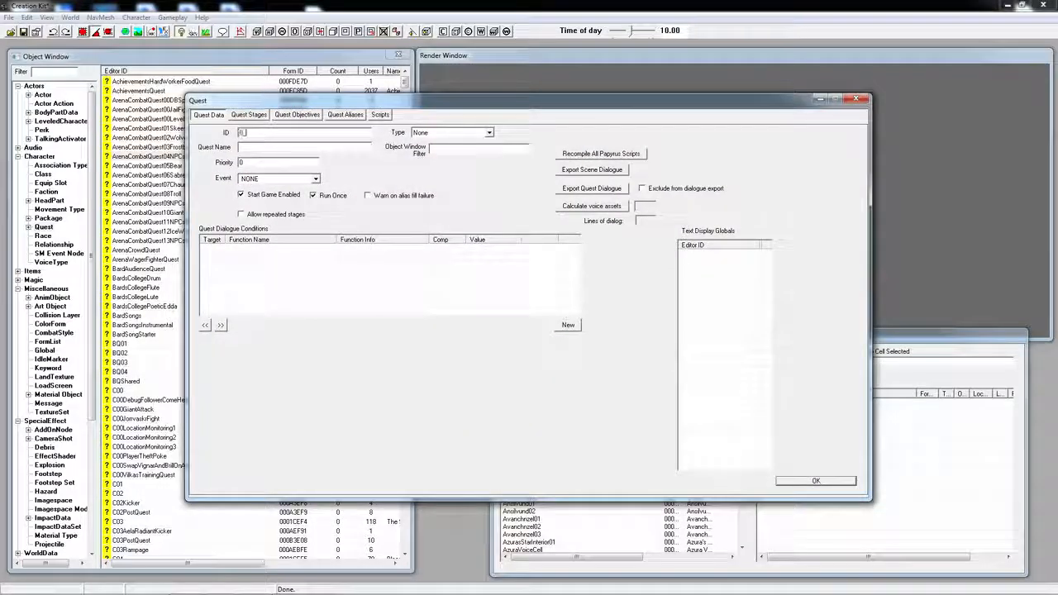
pyautogui.write('bob_followquest')
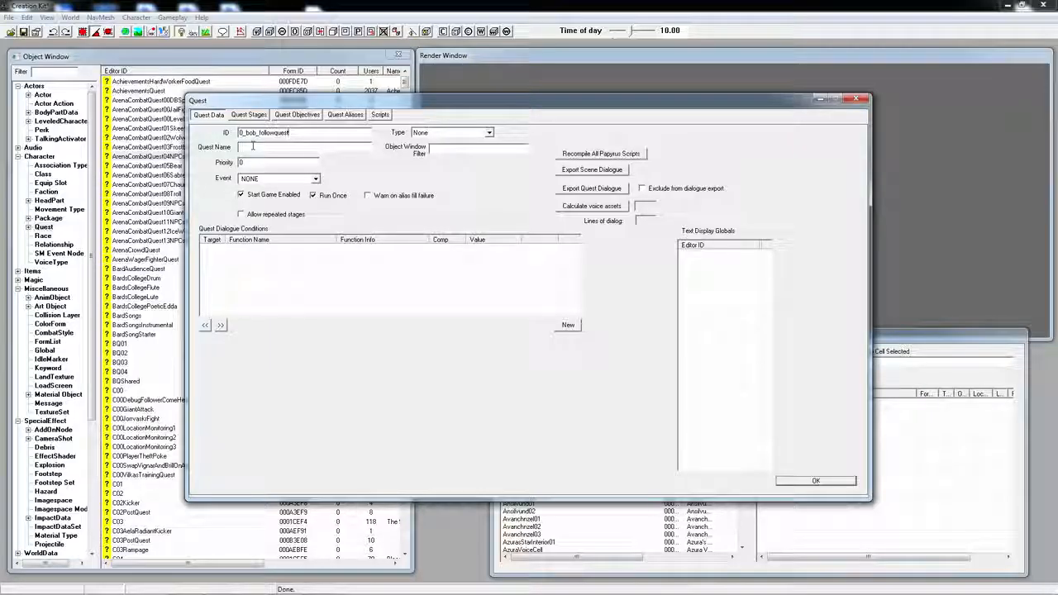
# - Name the new quest Bobnullplaceholder, set its priority to 50 and accept it
pyautogui.write('Bobnull')
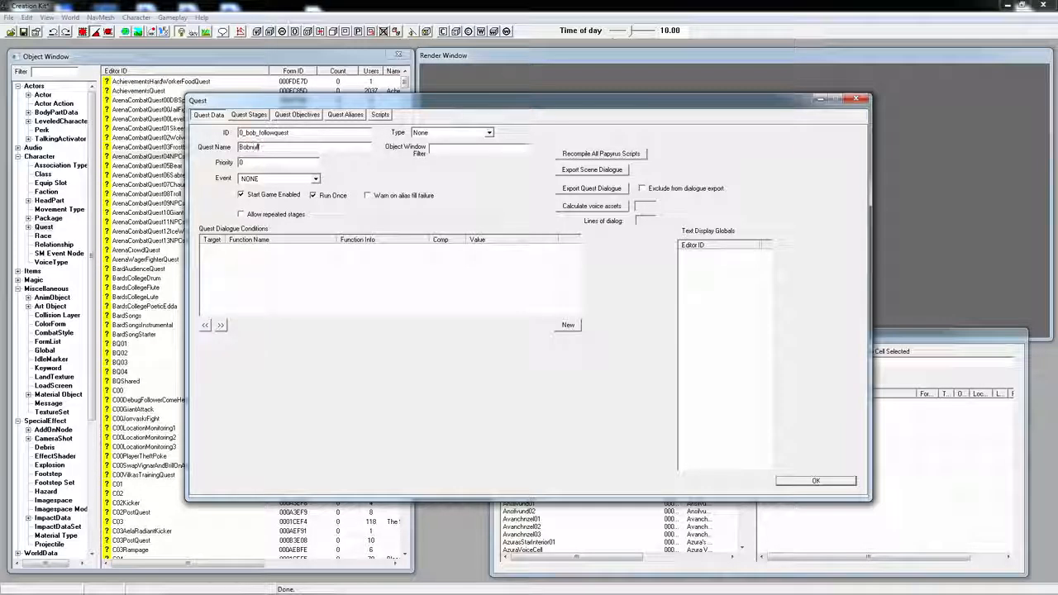
pyautogui.write('placeholder')
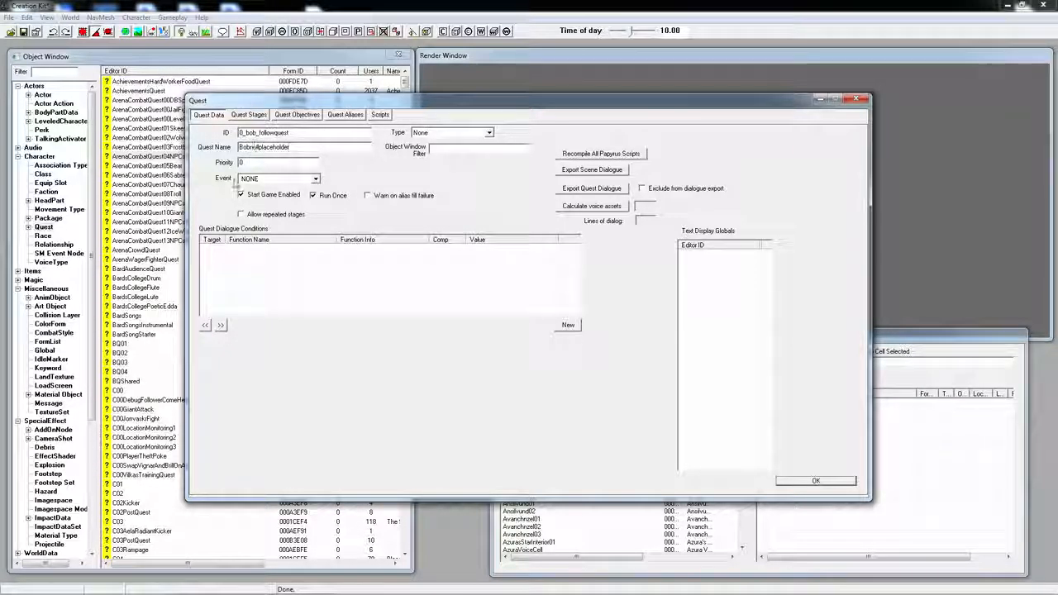
pyautogui.press('Tab')
pyautogui.write('50')
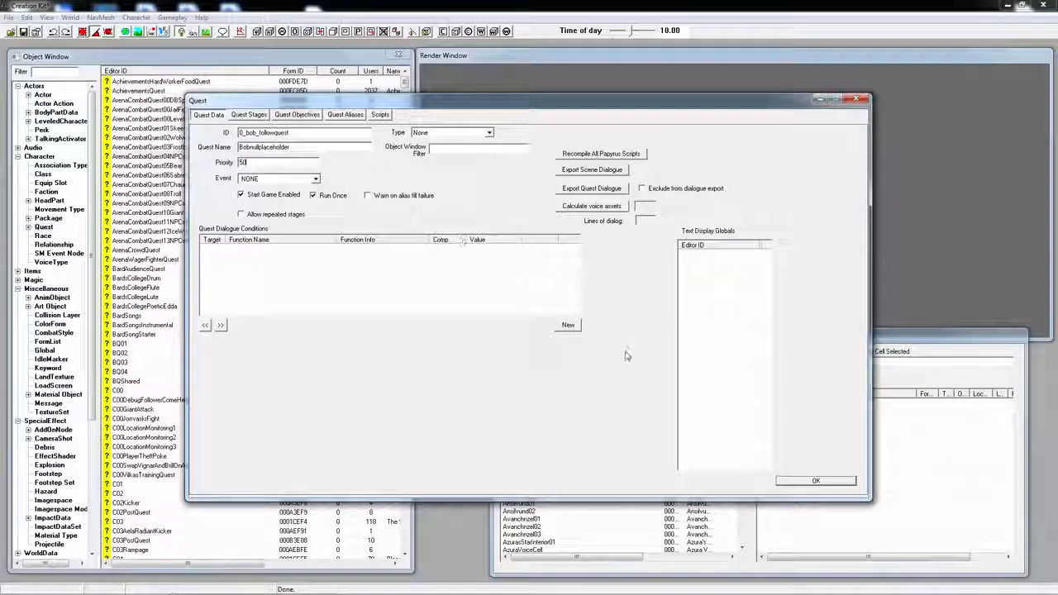
pyautogui.click(793, 485)
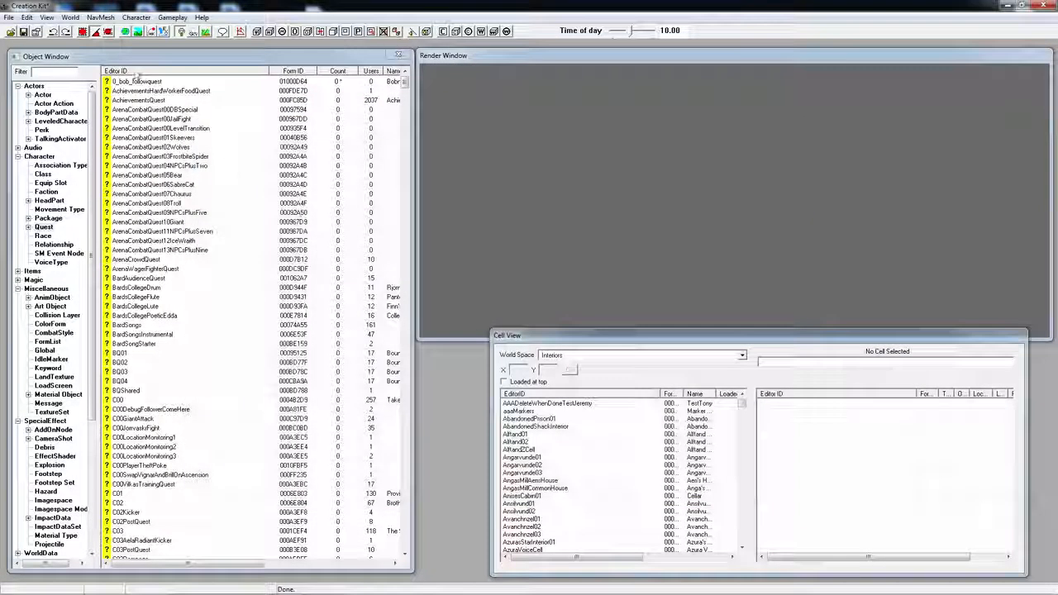
# - Reopen the 0_bob_followquest quest and add quest stages with the indexes 0, 10 and 20
pyautogui.click(151, 83)
pyautogui.doubleClick(151, 82)
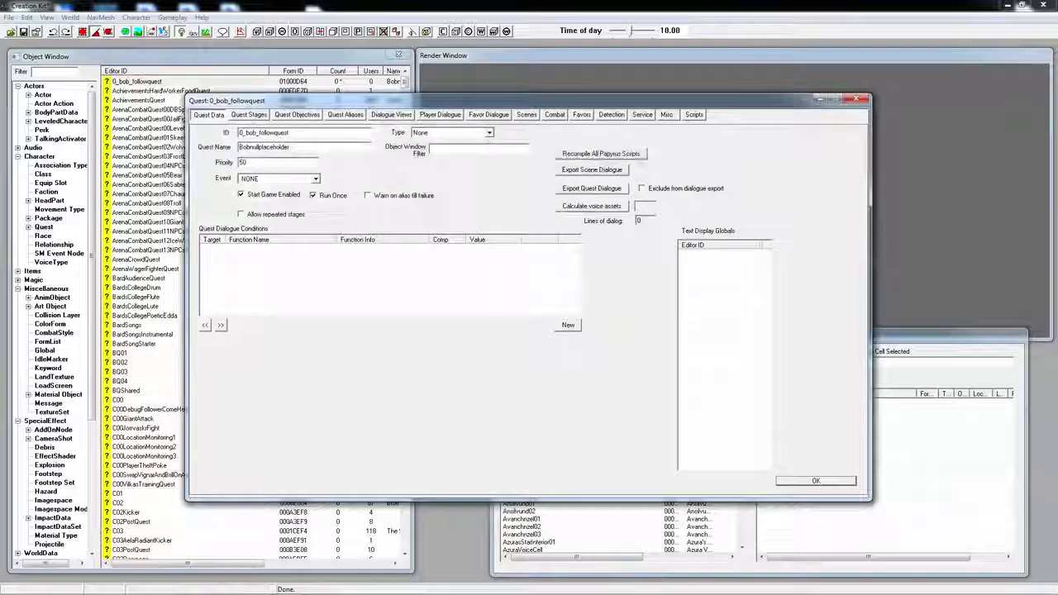
pyautogui.click(251, 116)
pyautogui.rightClick(215, 154)
pyautogui.click(240, 163)
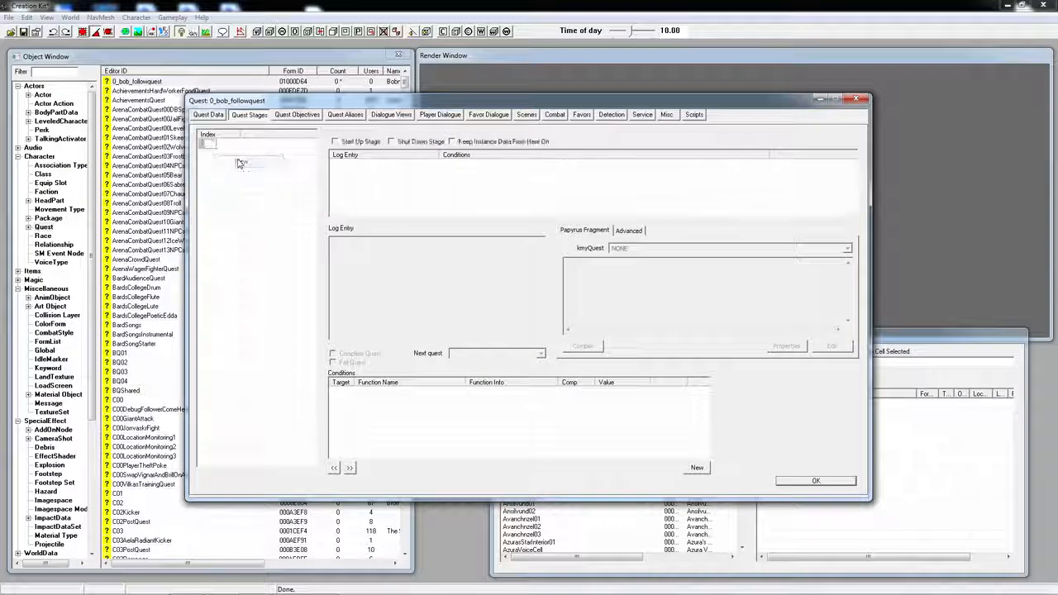
pyautogui.rightClick(221, 167)
pyautogui.click(238, 172)
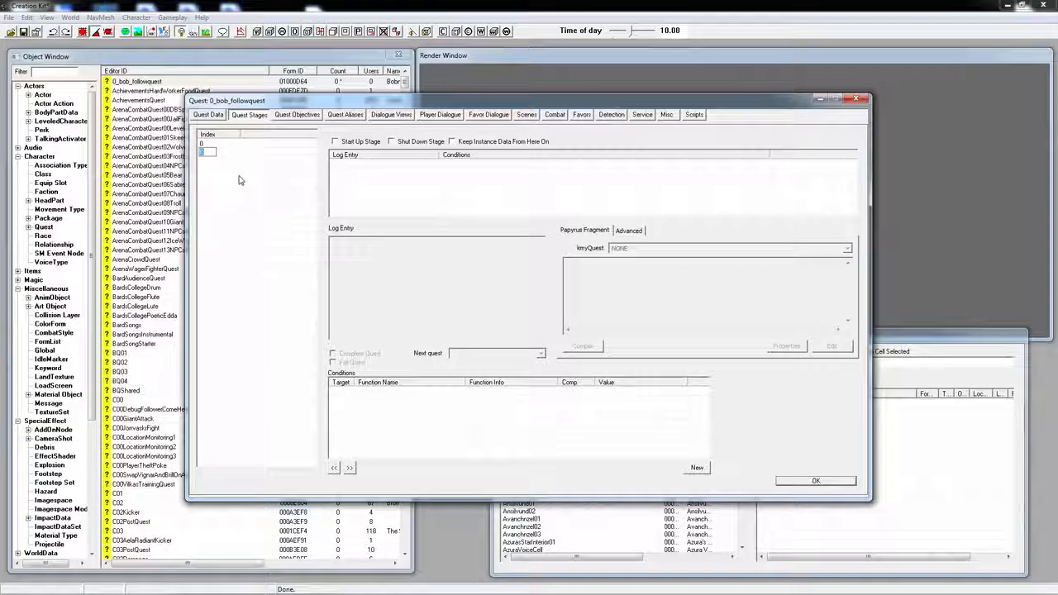
pyautogui.write('10')
pyautogui.rightClick(219, 172)
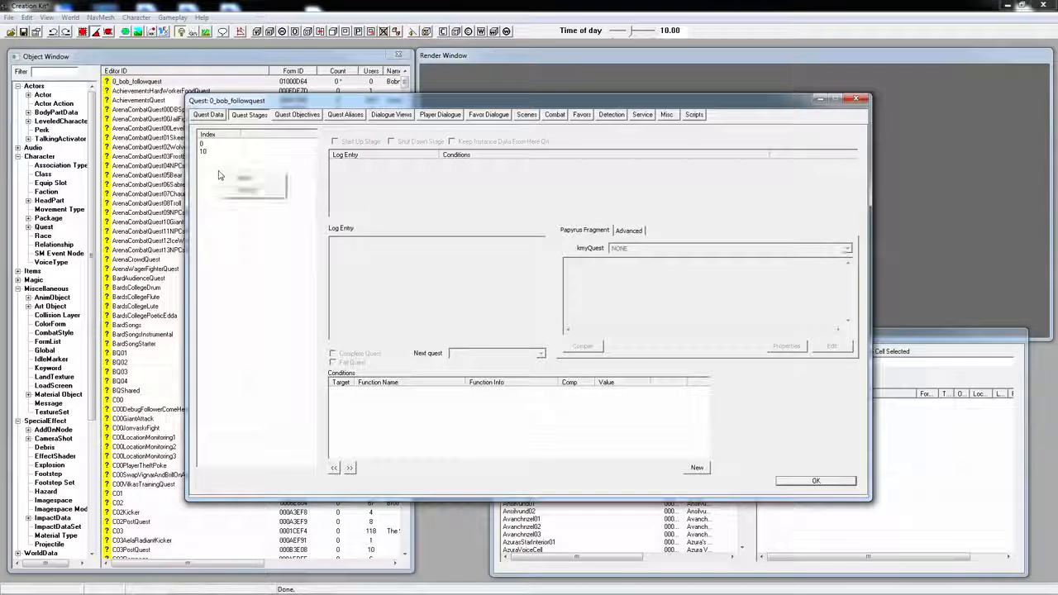
pyautogui.click(235, 179)
pyautogui.write('20')
pyautogui.click(279, 173)
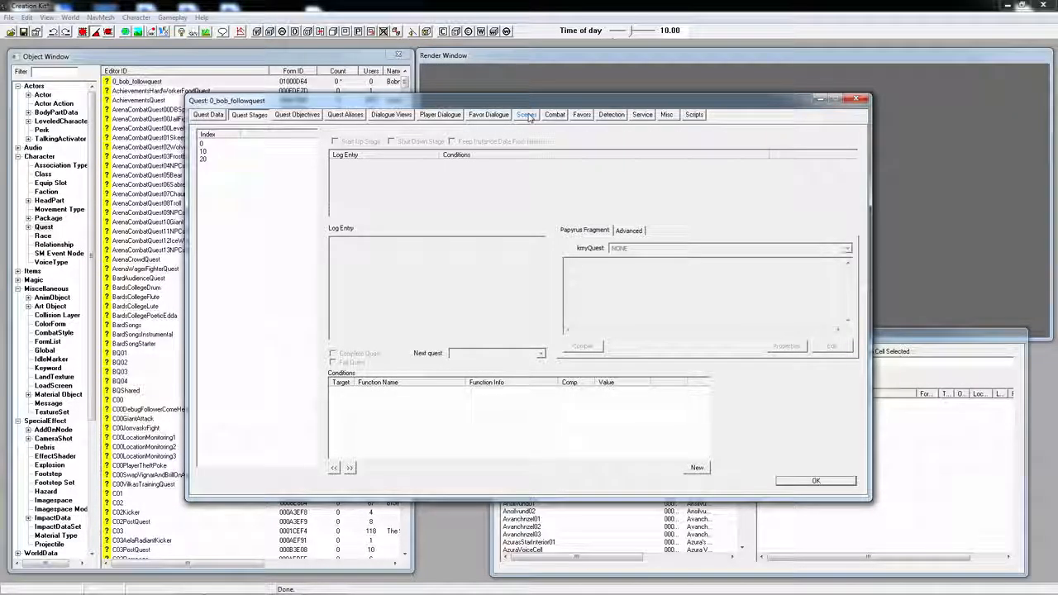
pyautogui.click(219, 153)
pyautogui.click(219, 144)
pyautogui.click(219, 159)
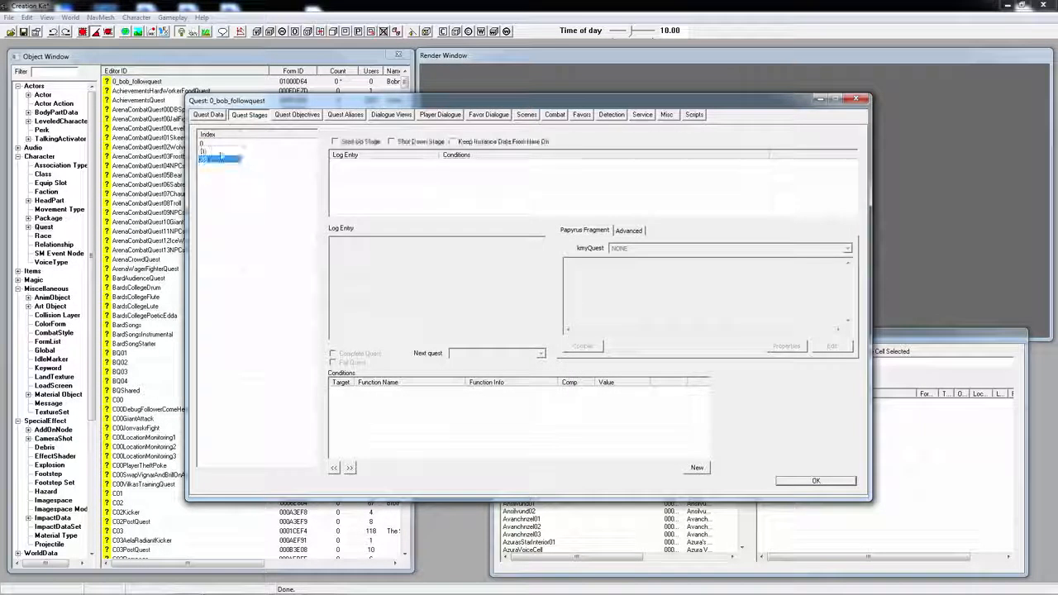
pyautogui.click(219, 152)
pyautogui.click(219, 160)
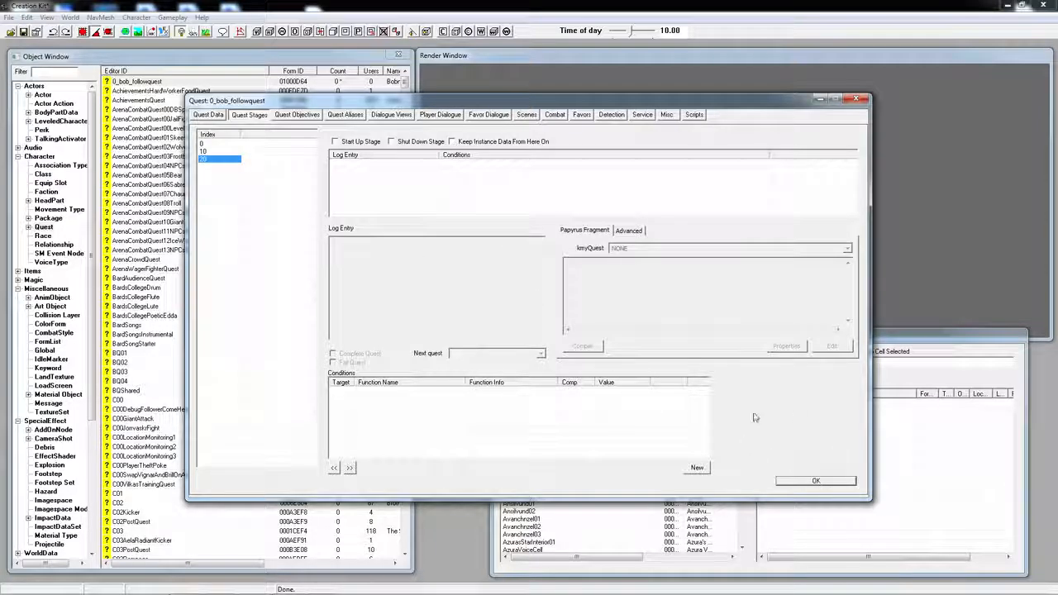
# - Add a dialogue view with the ID 0_bob_followquesta to the quest
pyautogui.click(392, 115)
pyautogui.rightClick(237, 164)
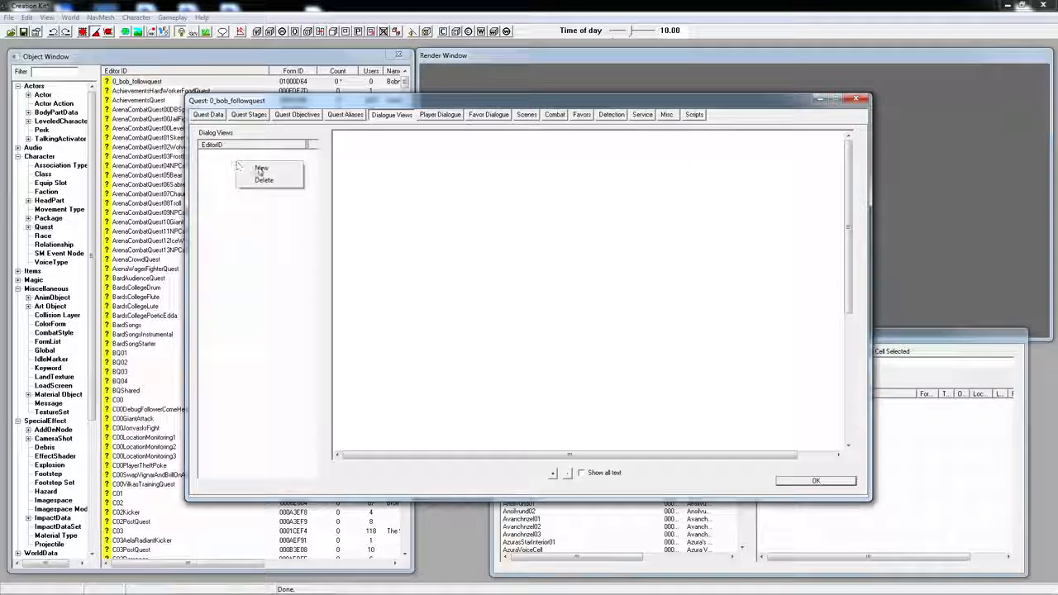
pyautogui.click(261, 169)
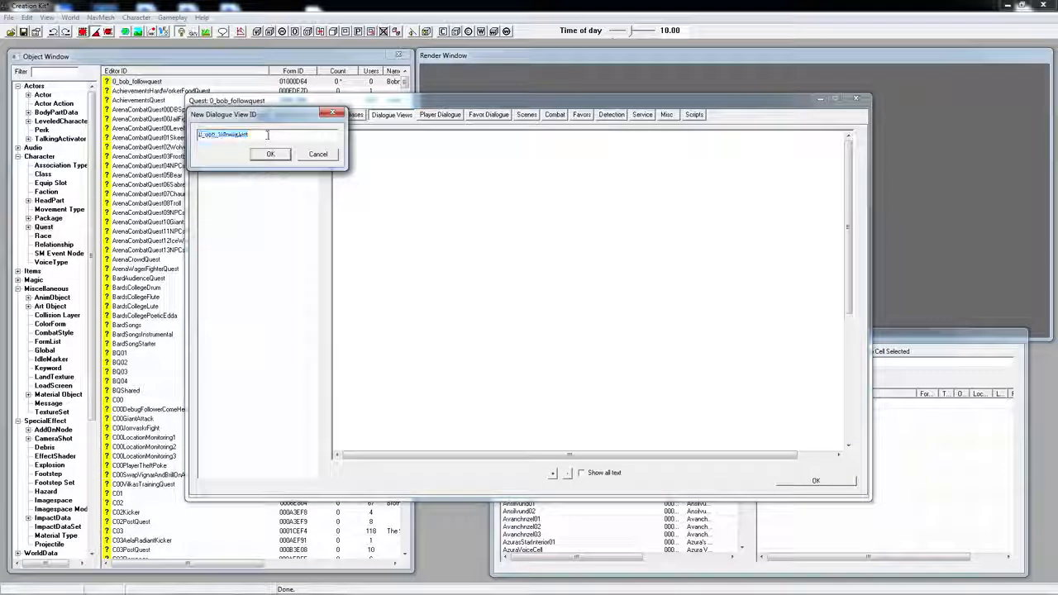
pyautogui.click(267, 134)
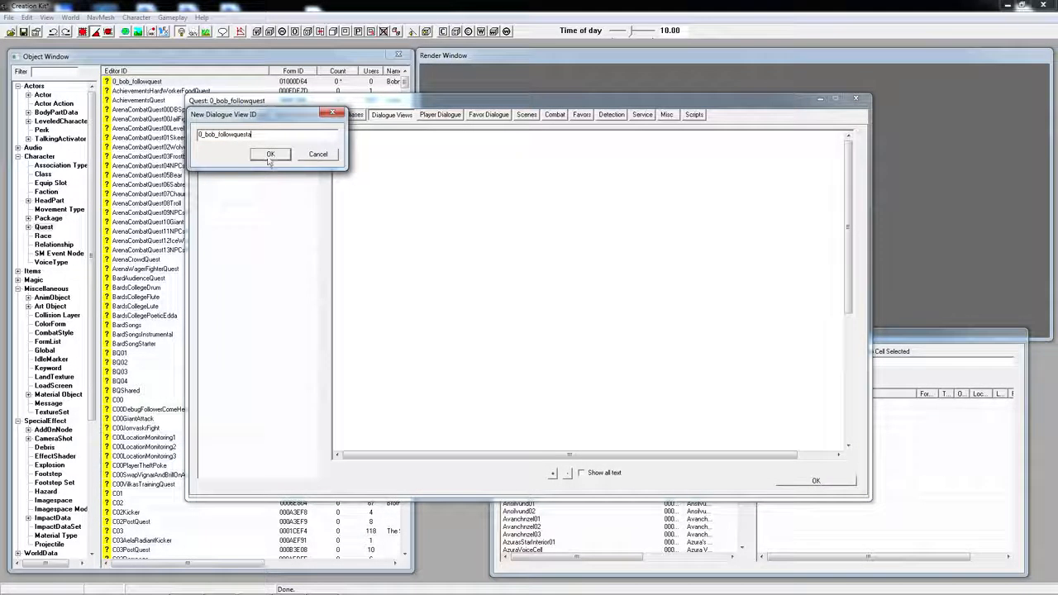
pyautogui.click(269, 154)
# - Create the branch 0_bob_followquestaaa with the starting topic 0_bob_followquestaaaTopic and place it near the dialogue view's upper-left corner
pyautogui.rightClick(382, 179)
pyautogui.click(405, 187)
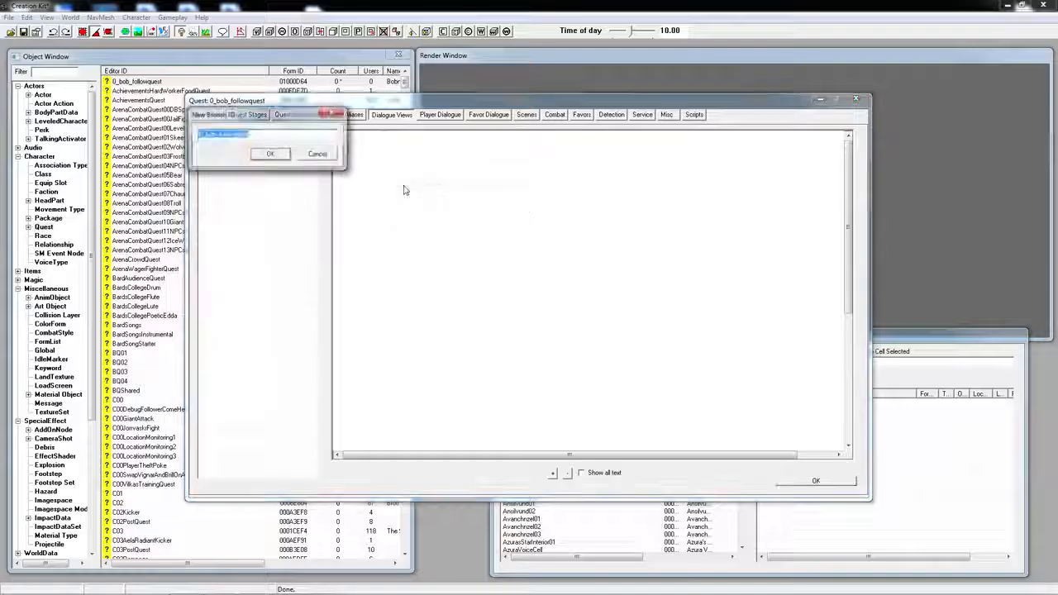
pyautogui.click(259, 136)
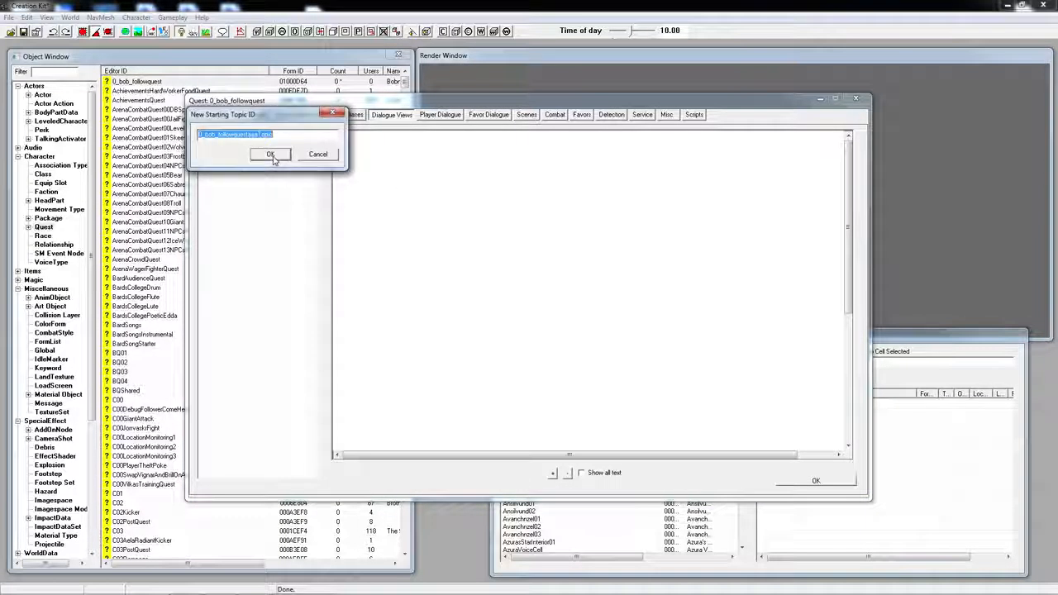
pyautogui.click(271, 155)
pyautogui.moveTo(460, 229); pyautogui.dragTo(397, 167)
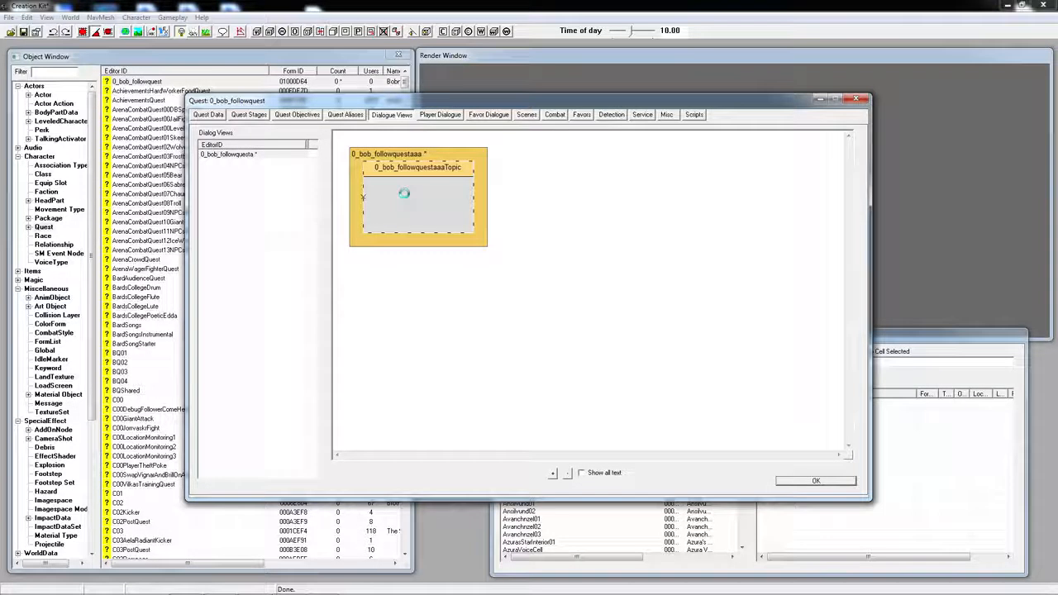
# - Add a new response to the branch's starting topic with the text "Sure Ill follow you"
pyautogui.rightClick(388, 183)
pyautogui.click(395, 188)
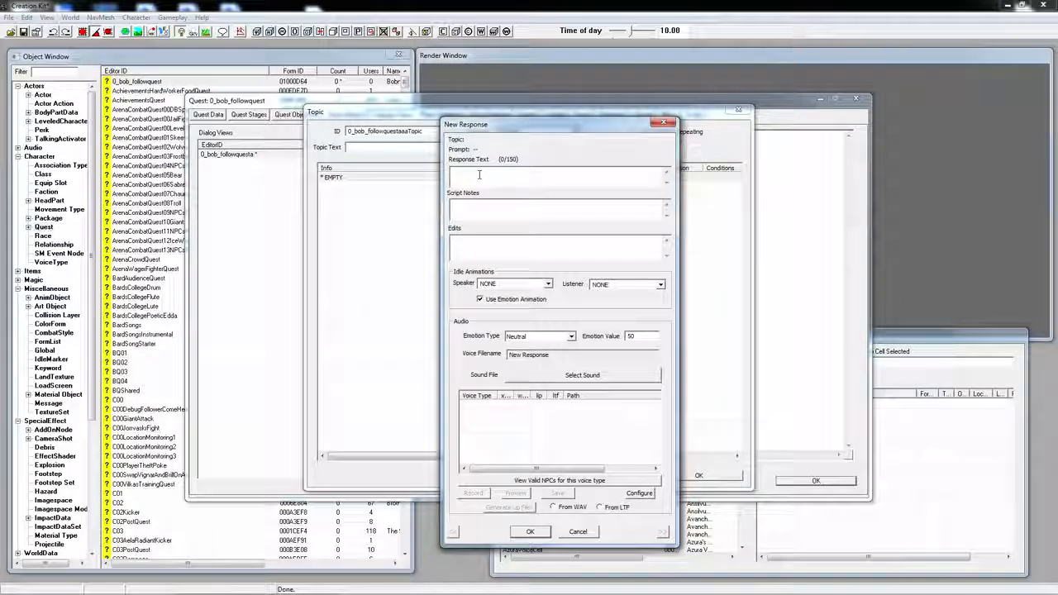
pyautogui.write('Sure Ill follow you')
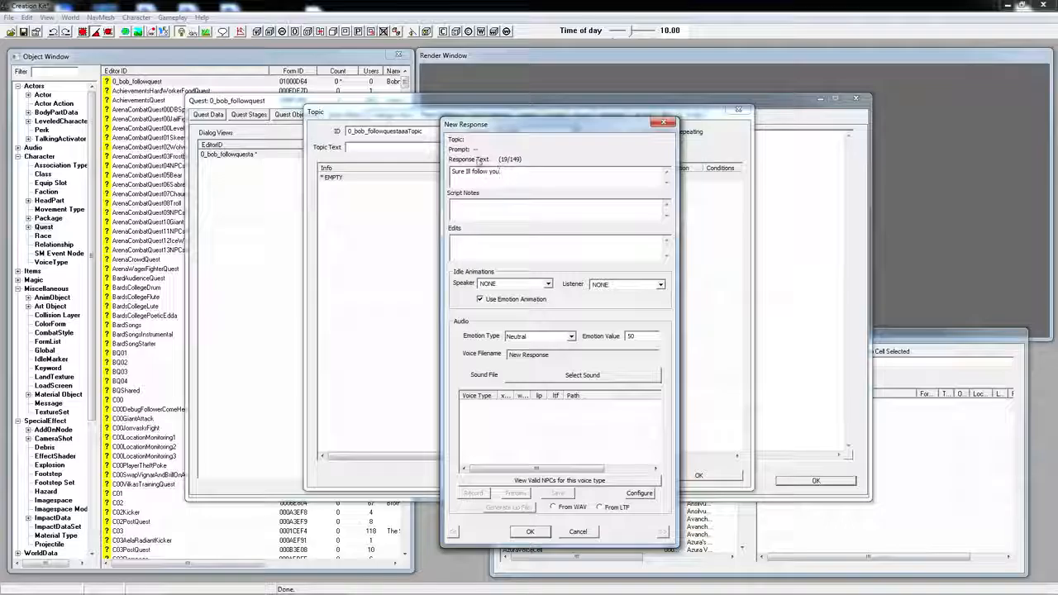
pyautogui.click(530, 531)
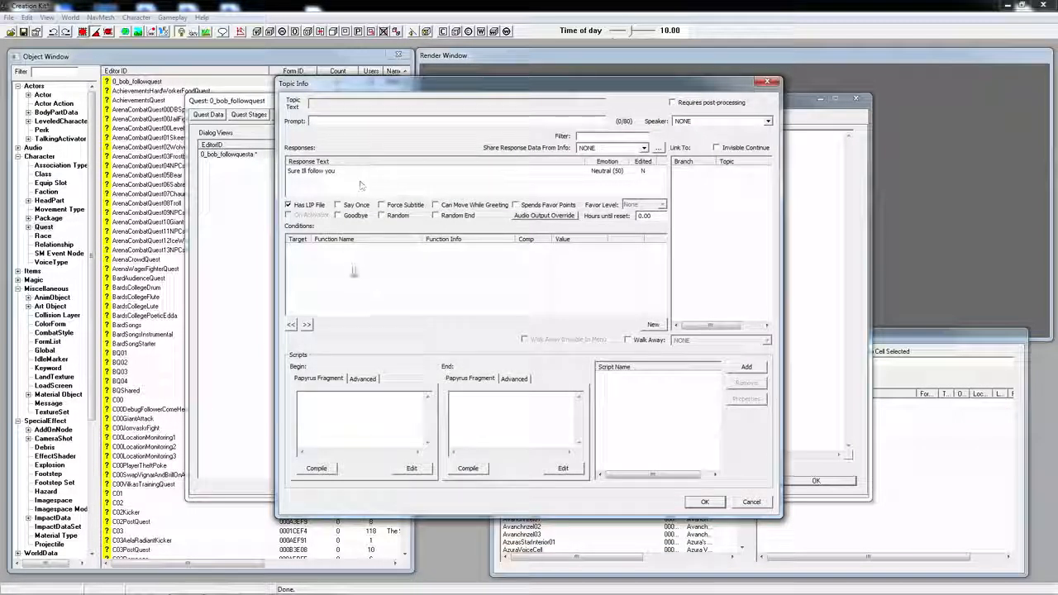
# - Set the topic info's player prompt to "Follow"
pyautogui.click(315, 121)
pyautogui.write('F')
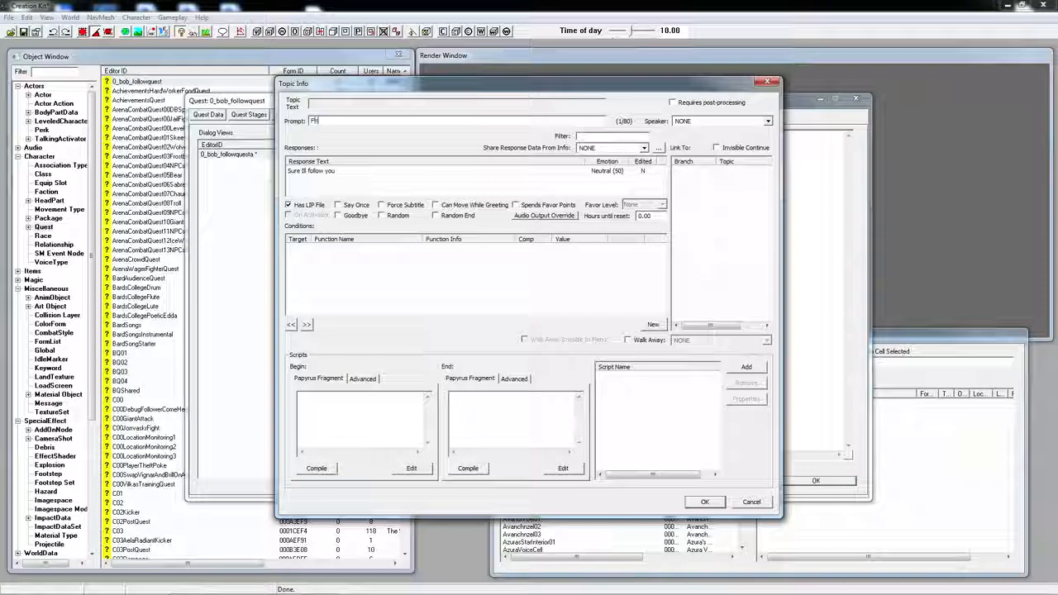
pyautogui.write('ollow')
# - Add a GetIsID condition to the topic info that checks for the actor 0_Discblahblahbob
pyautogui.rightClick(335, 264)
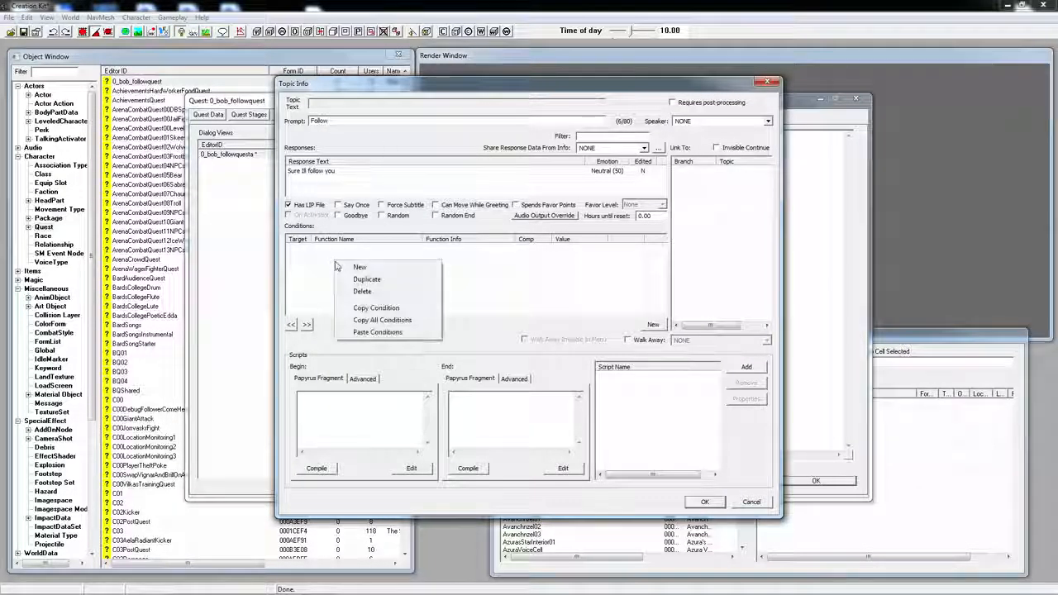
pyautogui.click(358, 267)
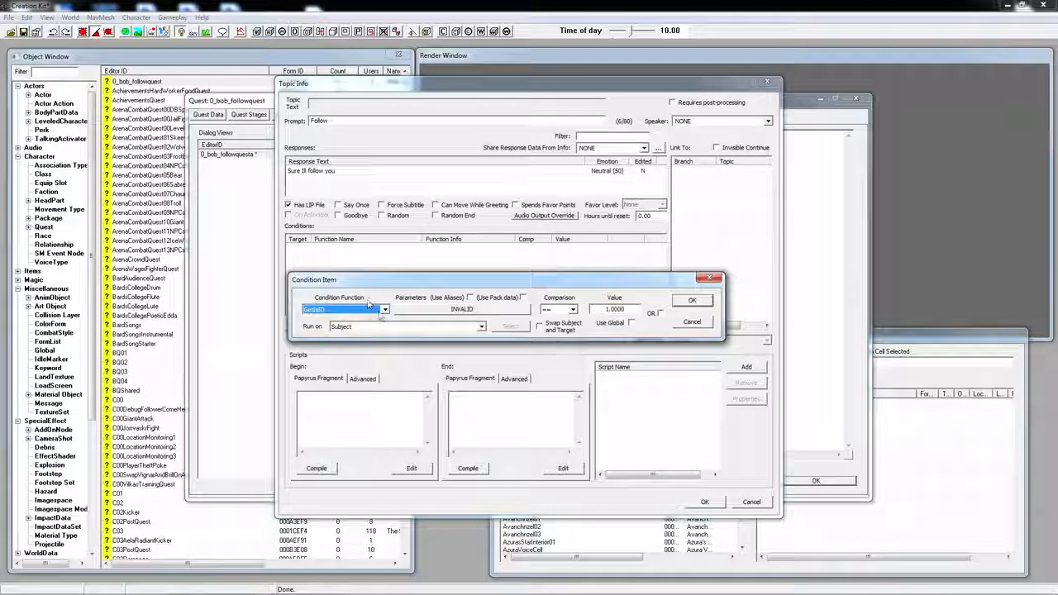
pyautogui.click(413, 309)
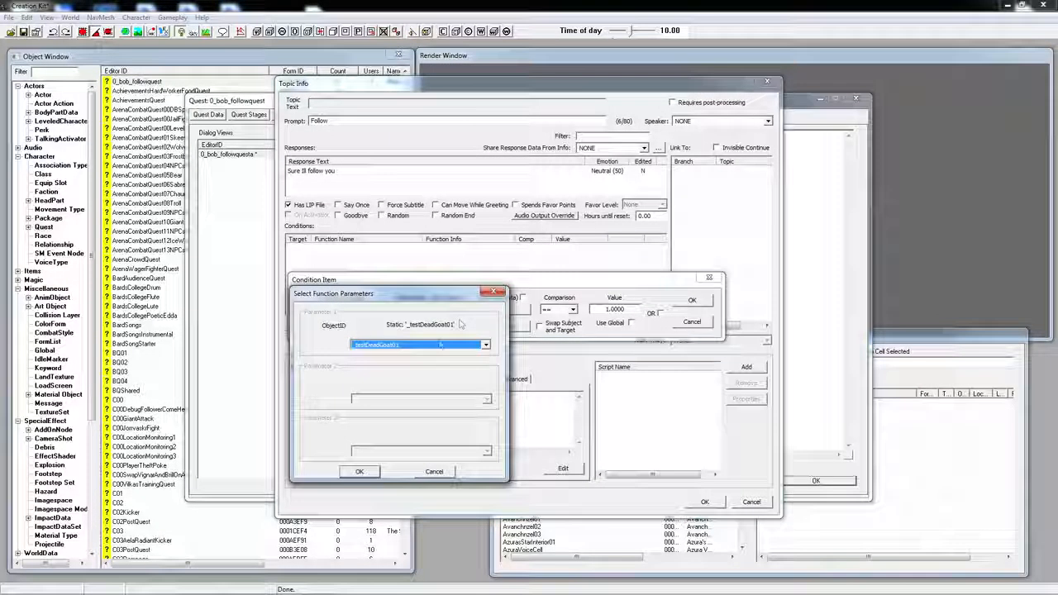
pyautogui.click(440, 344)
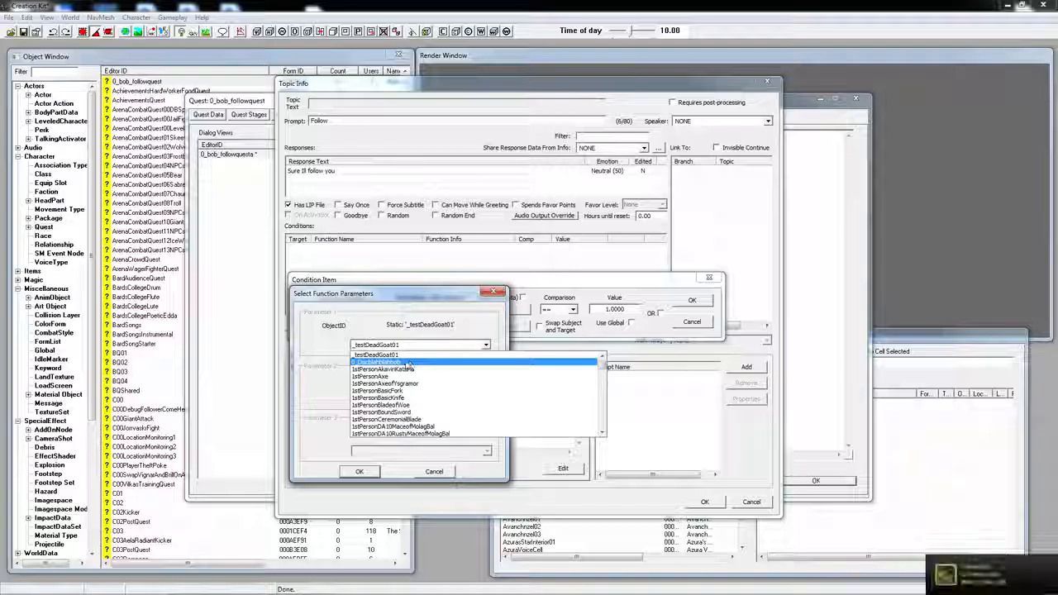
pyautogui.click(408, 363)
pyautogui.click(360, 472)
pyautogui.click(692, 300)
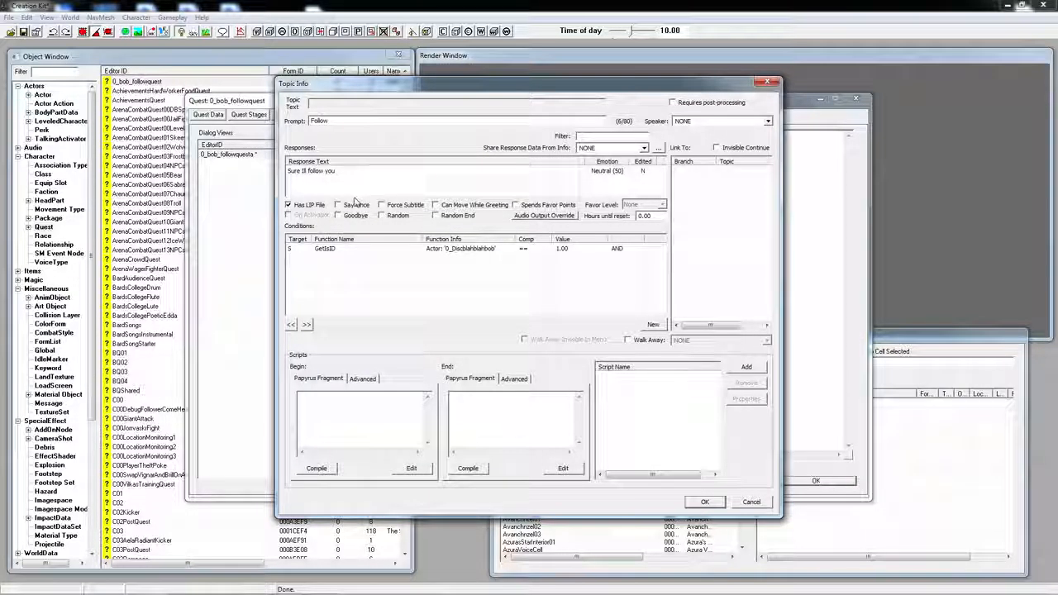
# - Add a GetStage condition to the topic info that requires the quest 0_bob_followquest to equal stage 0
pyautogui.rightClick(351, 274)
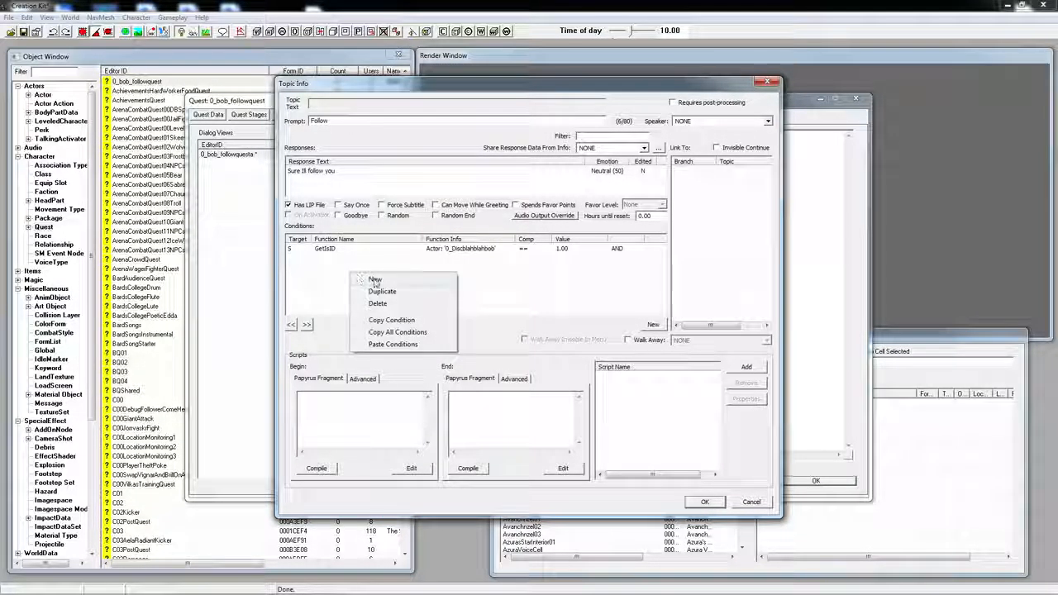
pyautogui.click(374, 281)
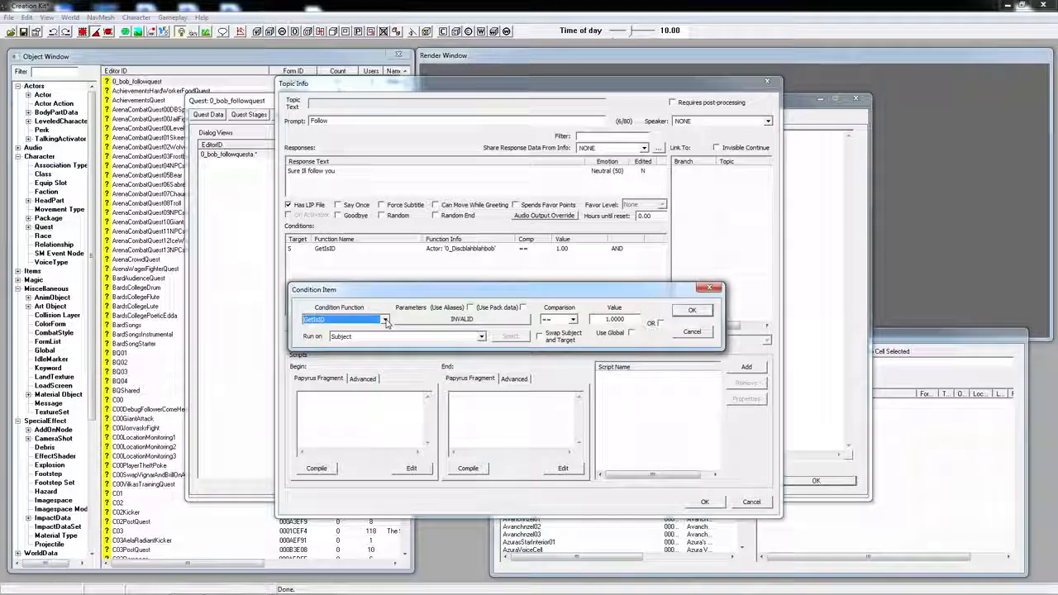
pyautogui.click(461, 319)
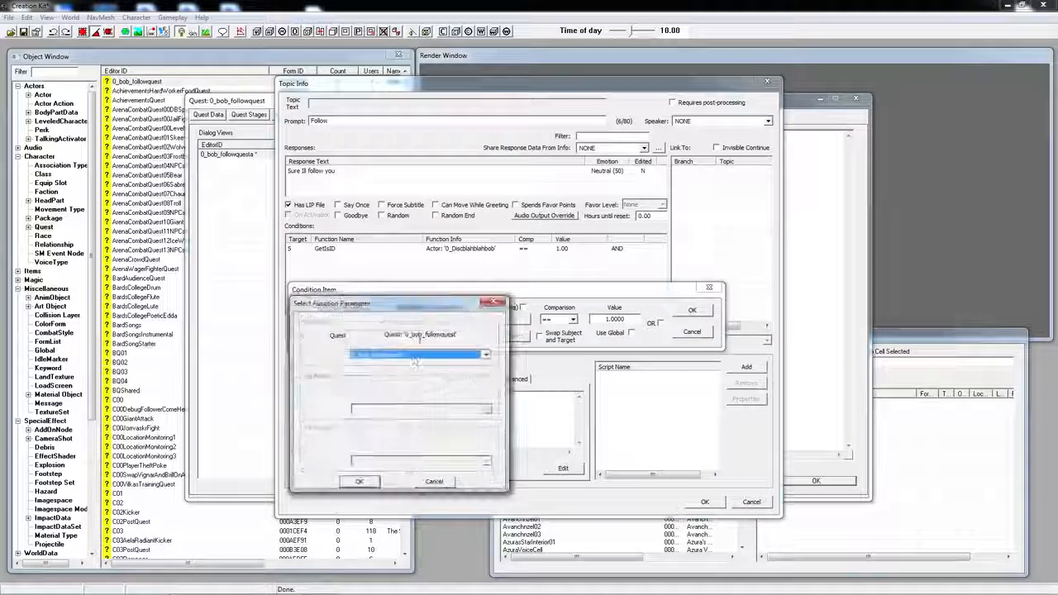
pyautogui.click(413, 354)
pyautogui.click(414, 363)
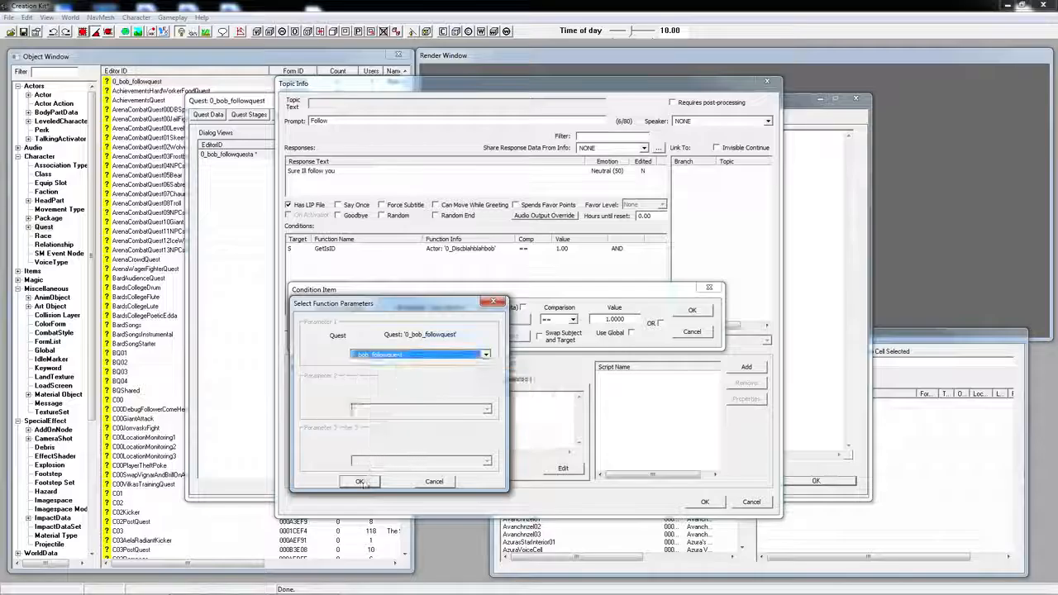
pyautogui.click(359, 481)
pyautogui.write('0')
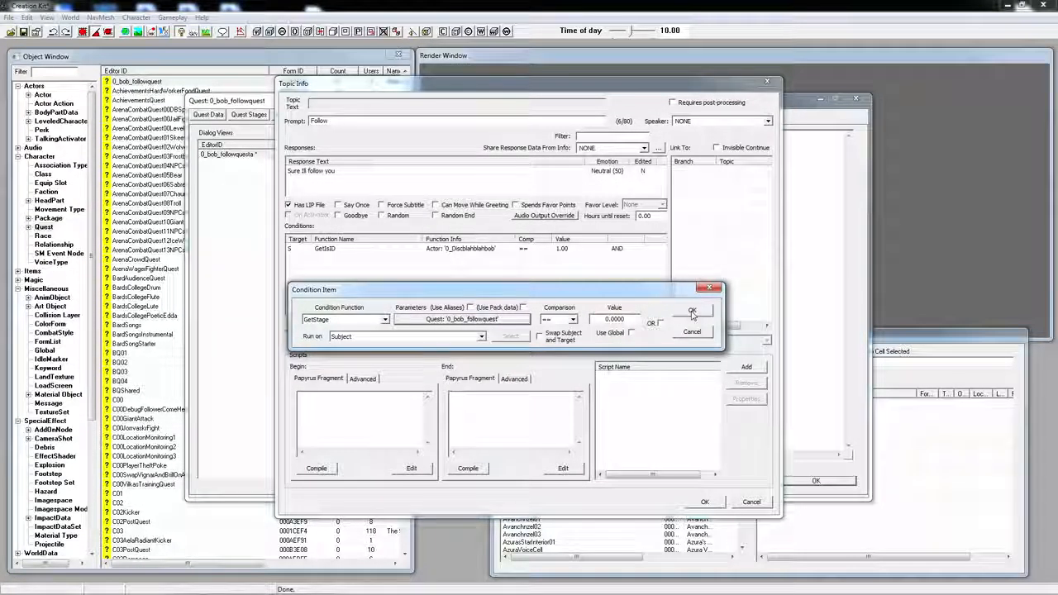
pyautogui.click(693, 312)
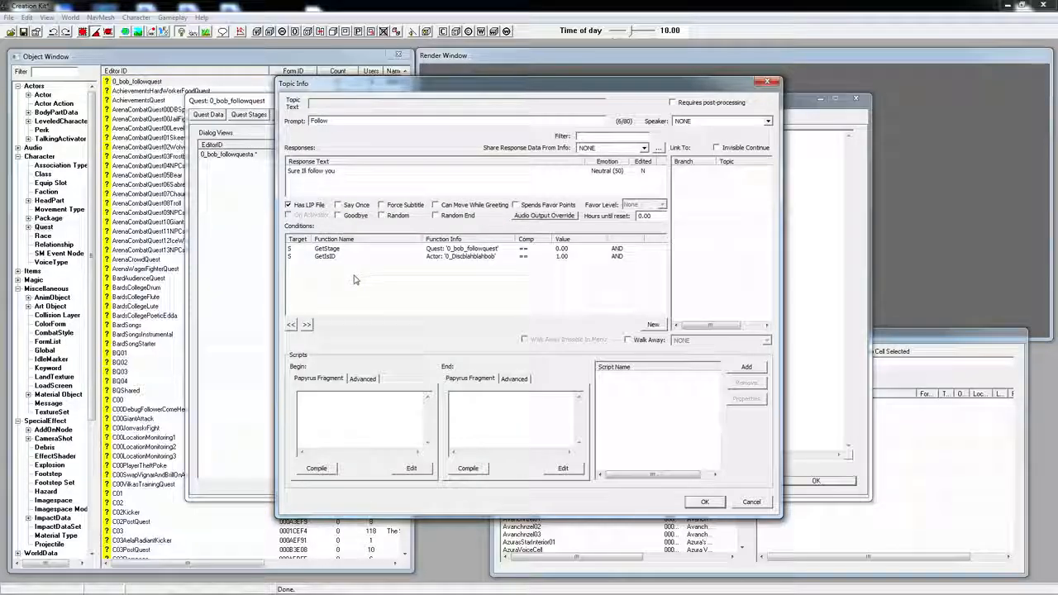
pyautogui.rightClick(353, 280)
pyautogui.click(368, 287)
pyautogui.click(384, 320)
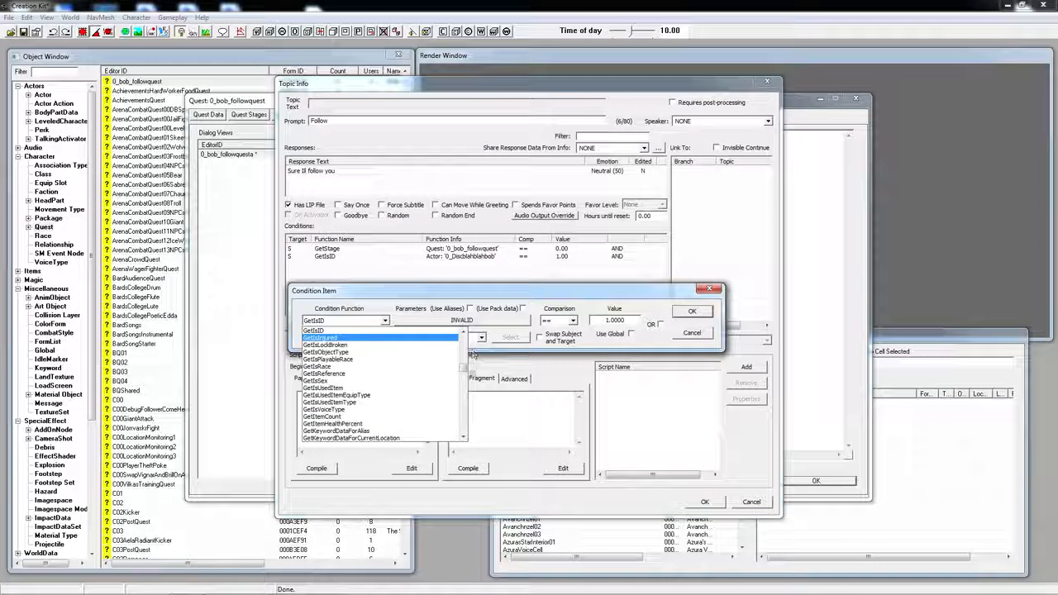
pyautogui.moveTo(463, 371); pyautogui.dragTo(466, 401)
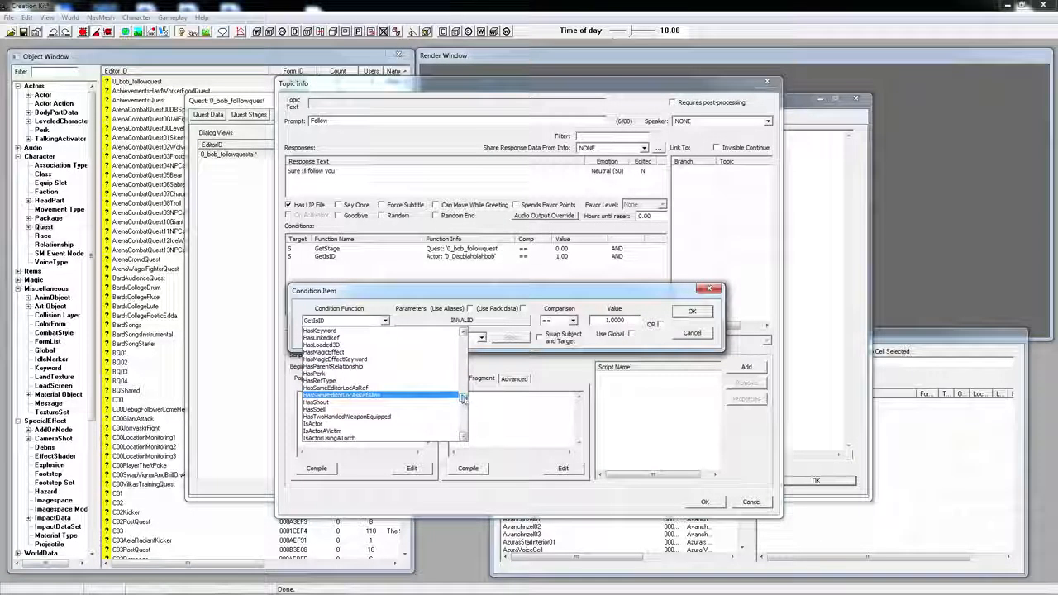
pyautogui.moveTo(463, 398); pyautogui.dragTo(465, 362)
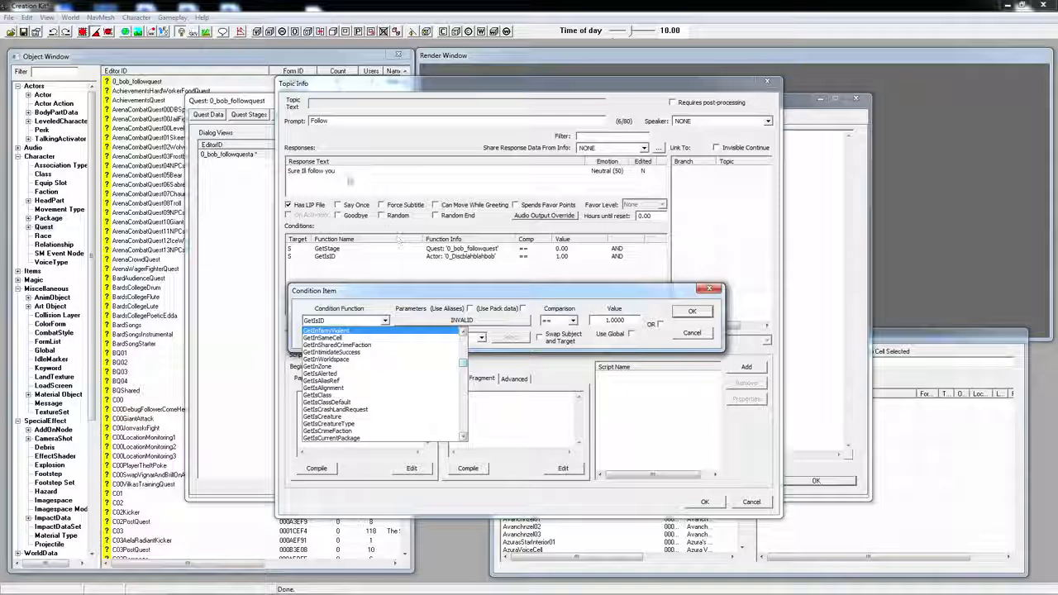
pyautogui.click(692, 335)
pyautogui.click(692, 334)
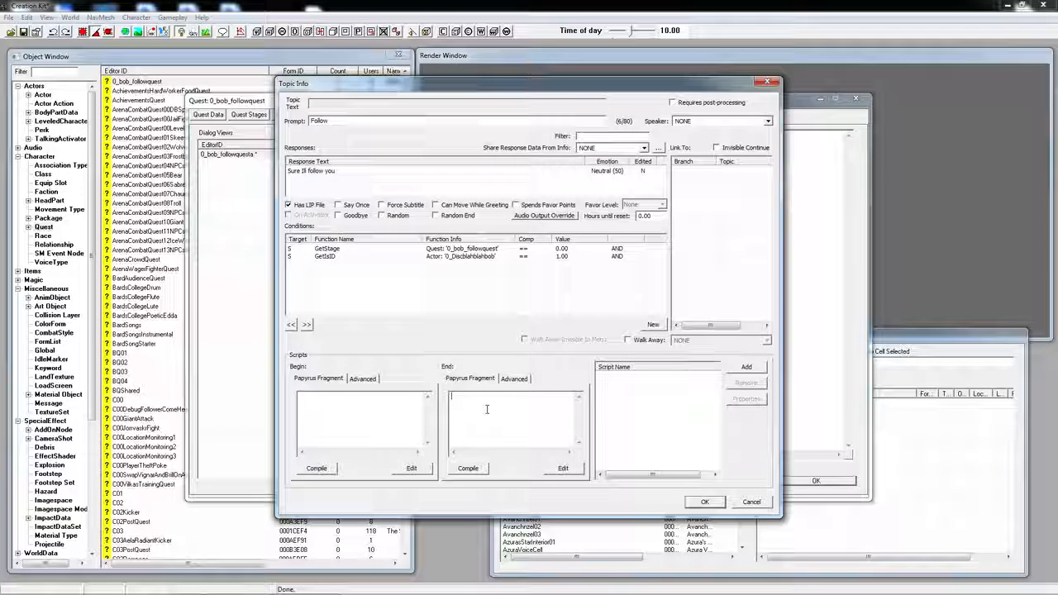
# - Add the End Papyrus fragment "getowningquest().setstage(20)", compile it and accept the topic info
pyautogui.write('getow')
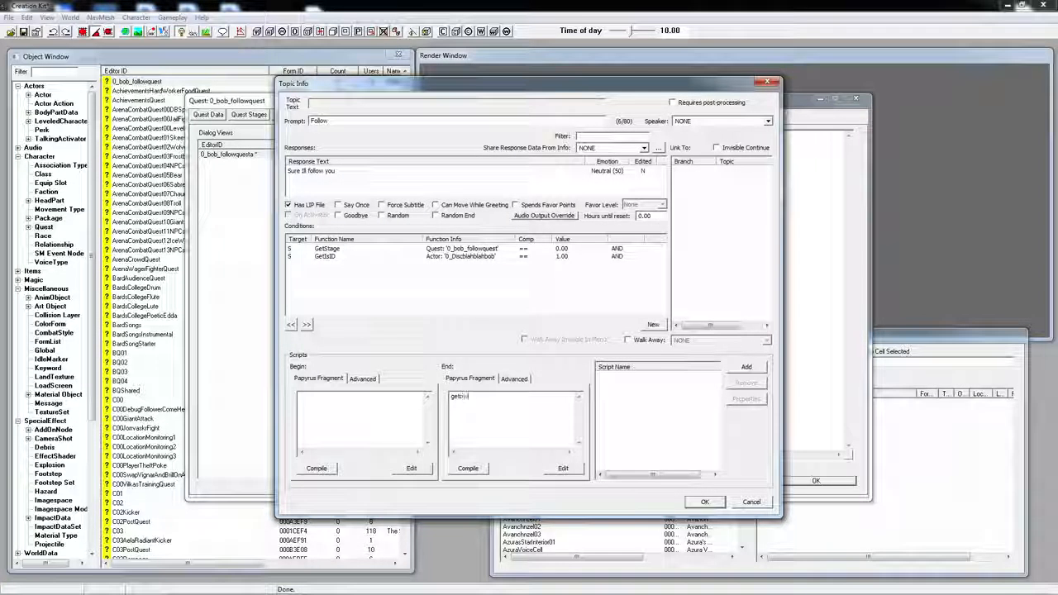
pyautogui.write('ningquest()')
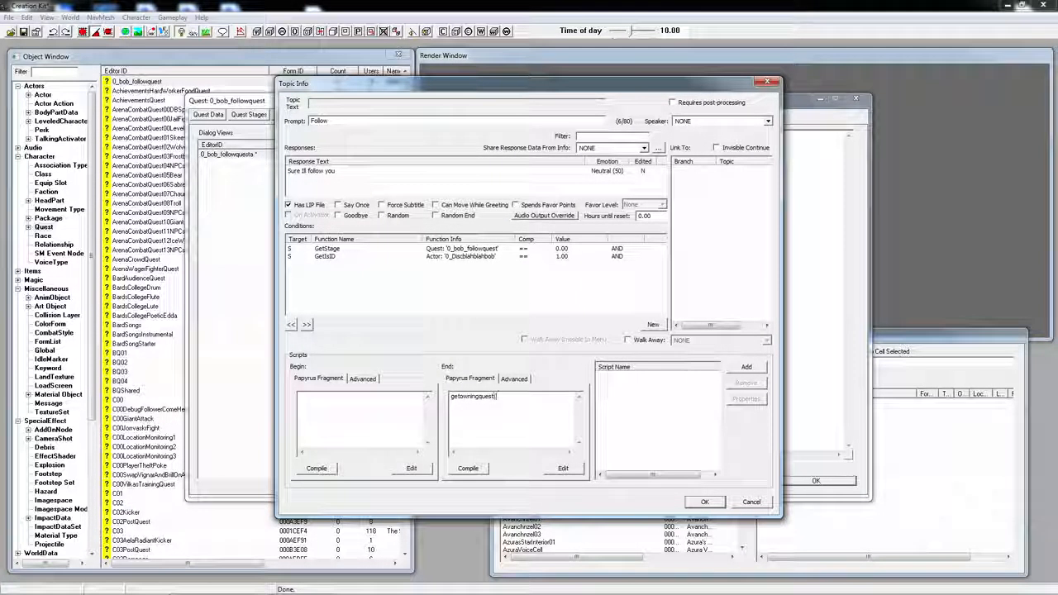
pyautogui.write('.setstage')
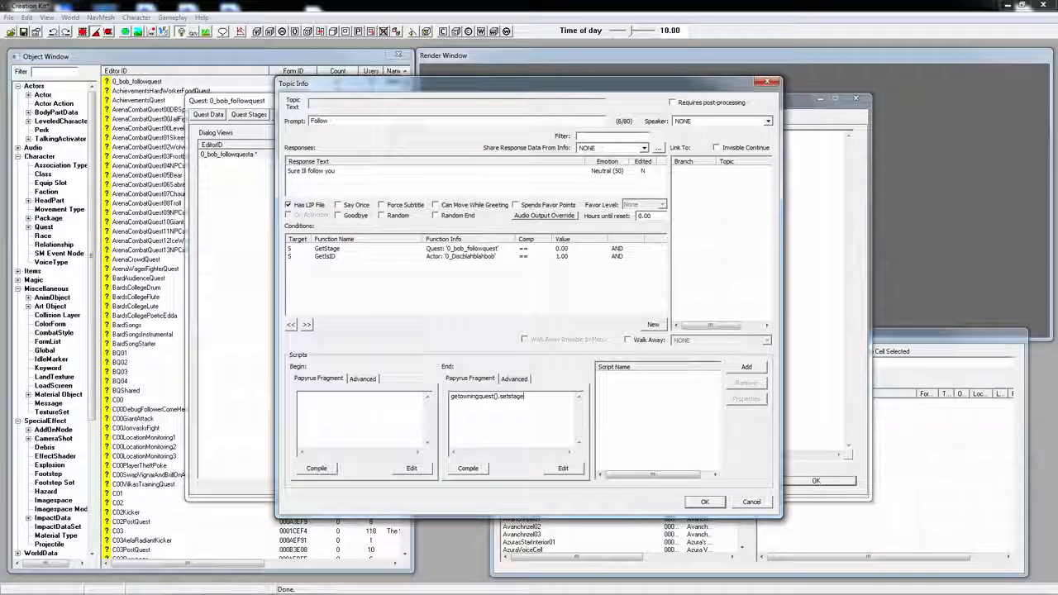
pyautogui.write('(20)')
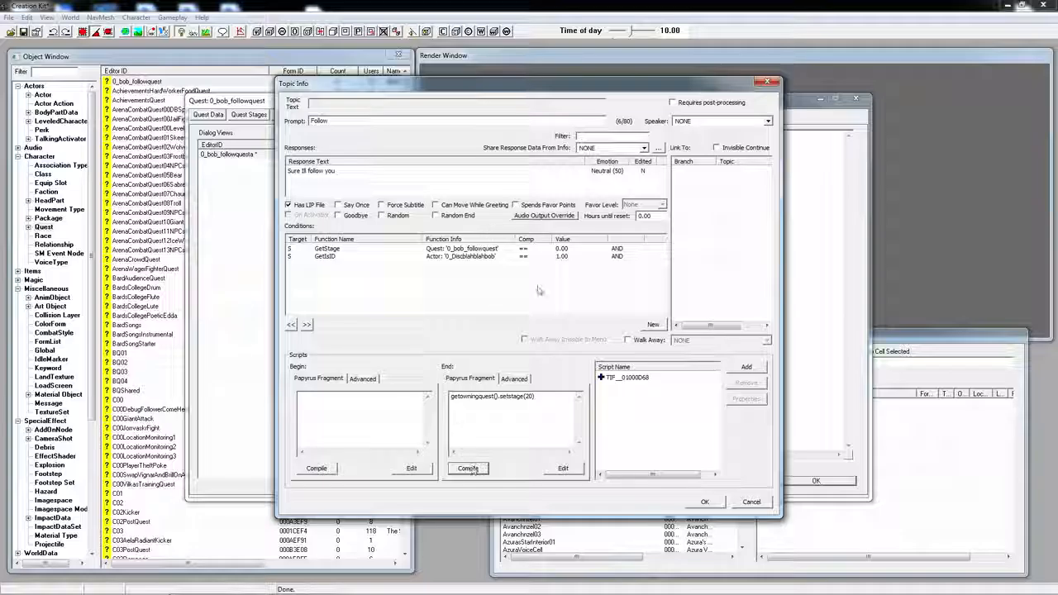
pyautogui.click(705, 502)
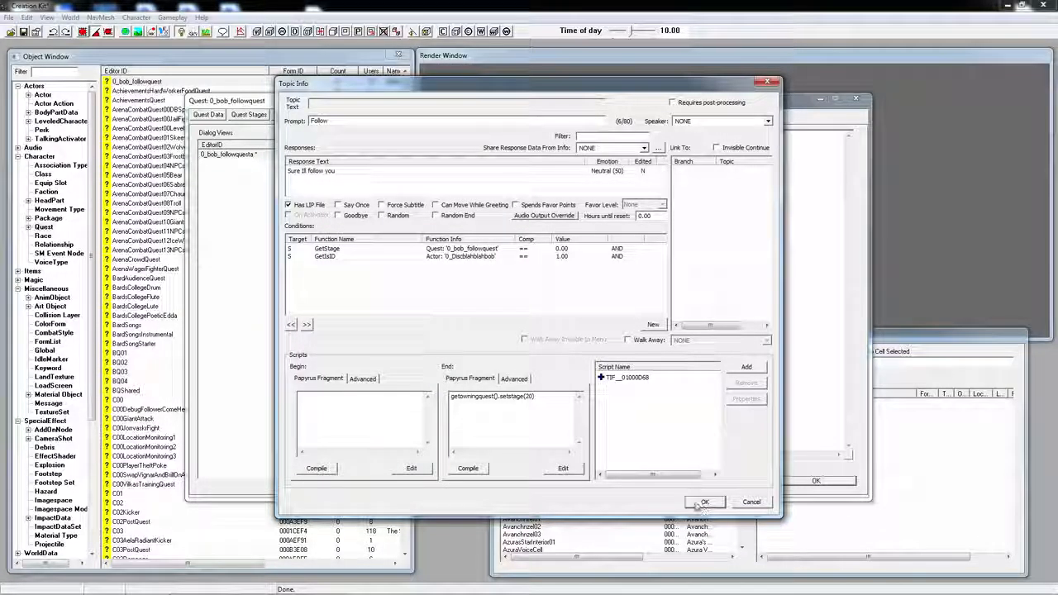
# - Start a new AI package for the actor 0_Discblahblahbob
pyautogui.click(43, 95)
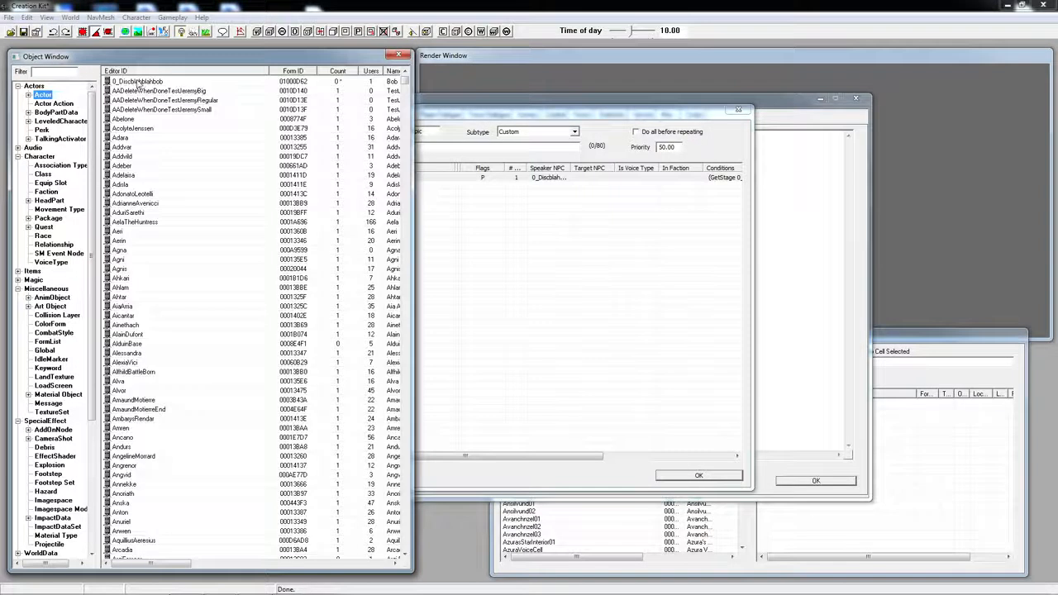
pyautogui.doubleClick(139, 81)
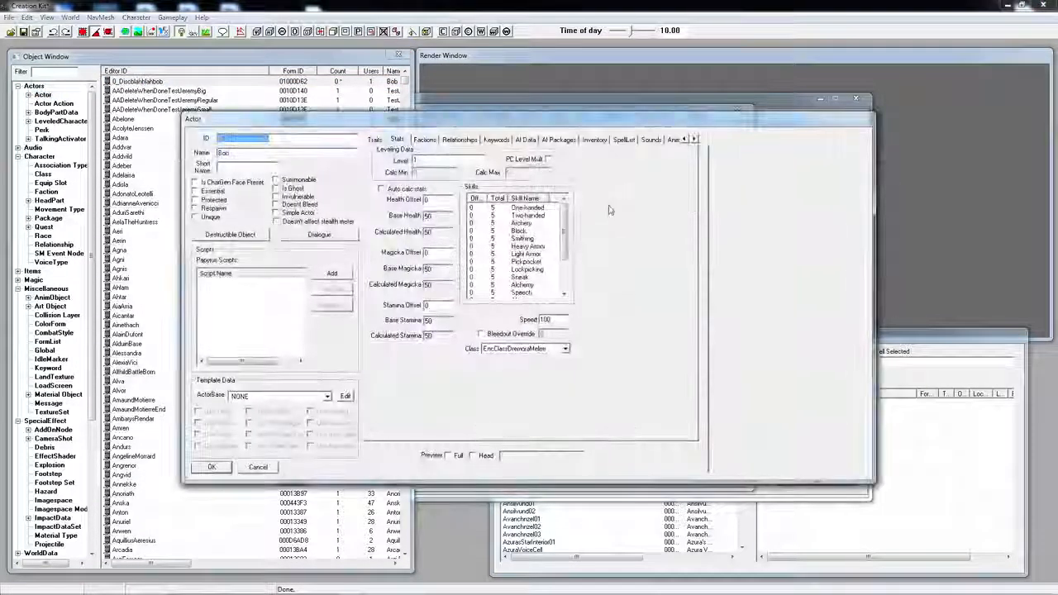
pyautogui.click(558, 139)
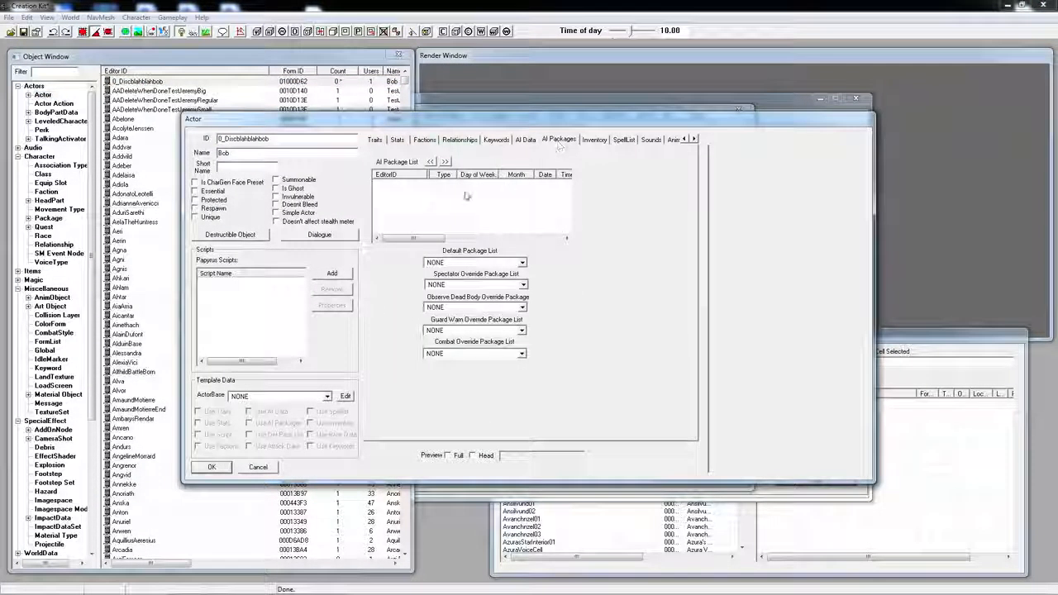
pyautogui.rightClick(403, 187)
pyautogui.click(397, 190)
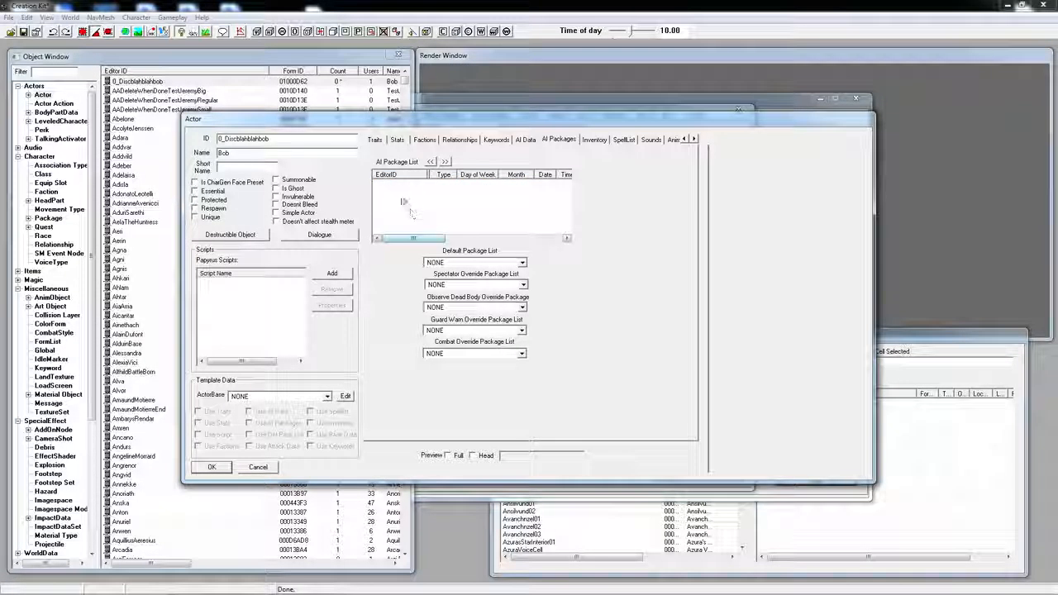
pyautogui.rightClick(403, 200)
pyautogui.click(423, 204)
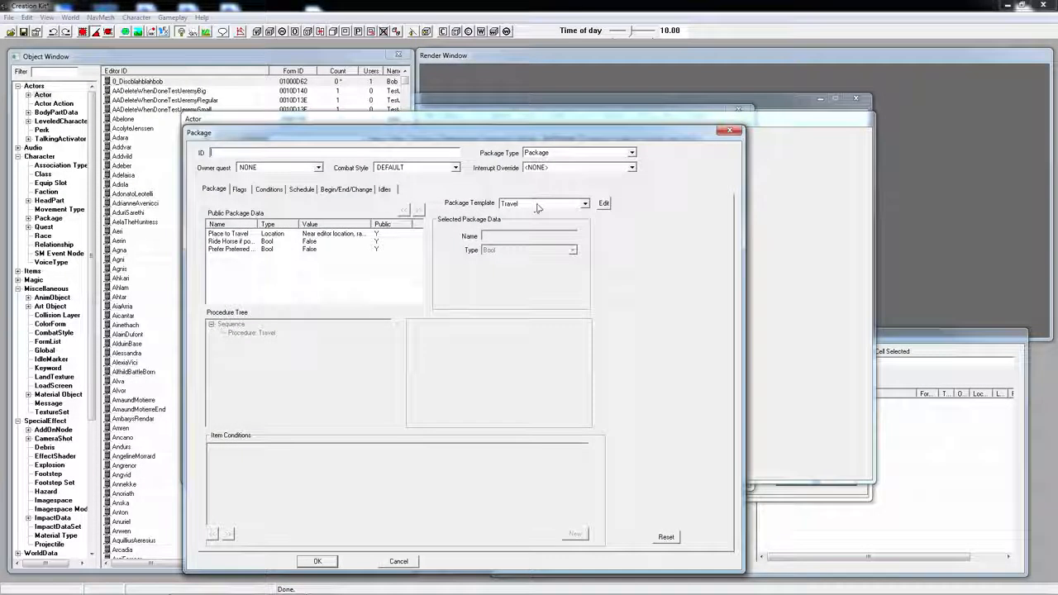
# - Set the new package's template to FollowPlayer
pyautogui.click(538, 205)
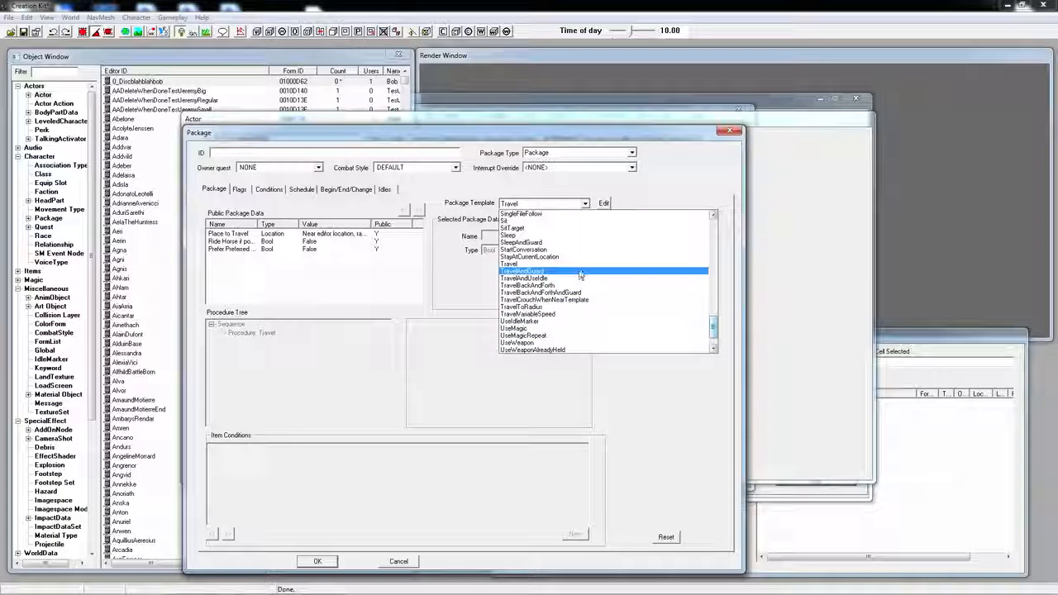
pyautogui.press('f')
pyautogui.press('o')
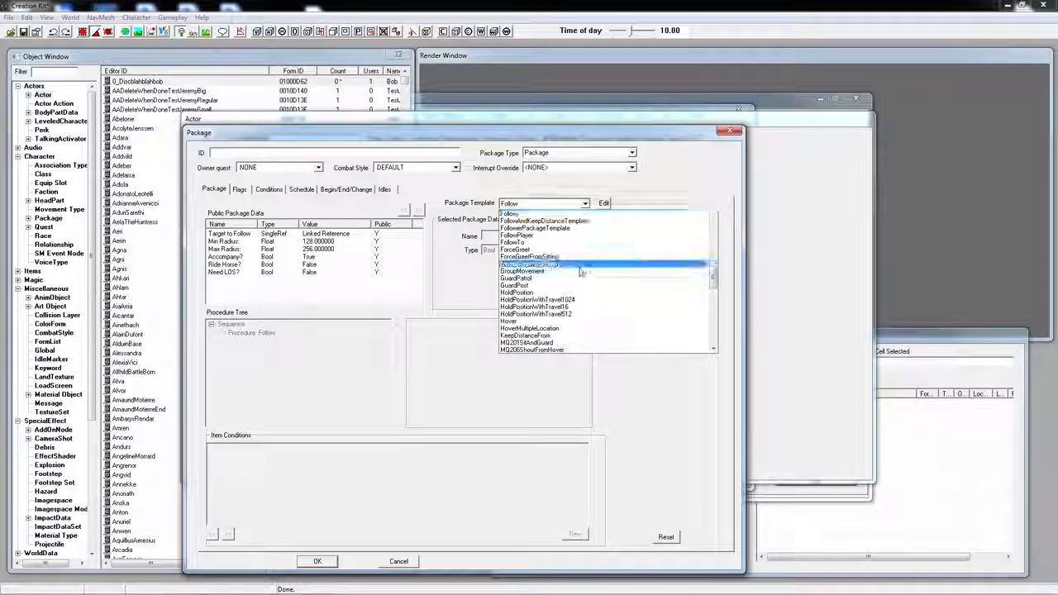
pyautogui.click(533, 236)
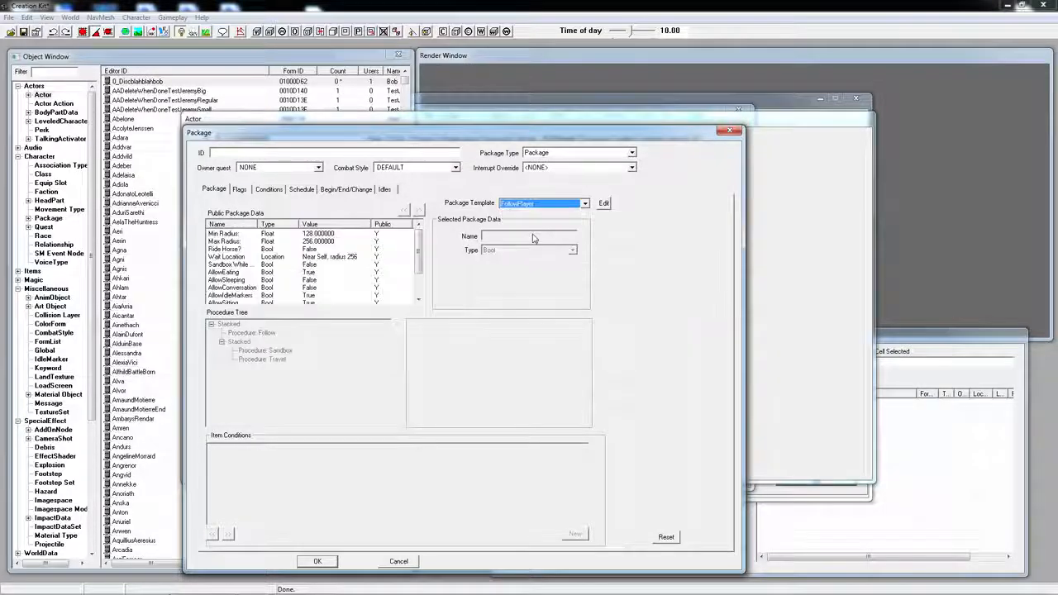
# - Set the follow package's Min Radius to 328
pyautogui.click(315, 235)
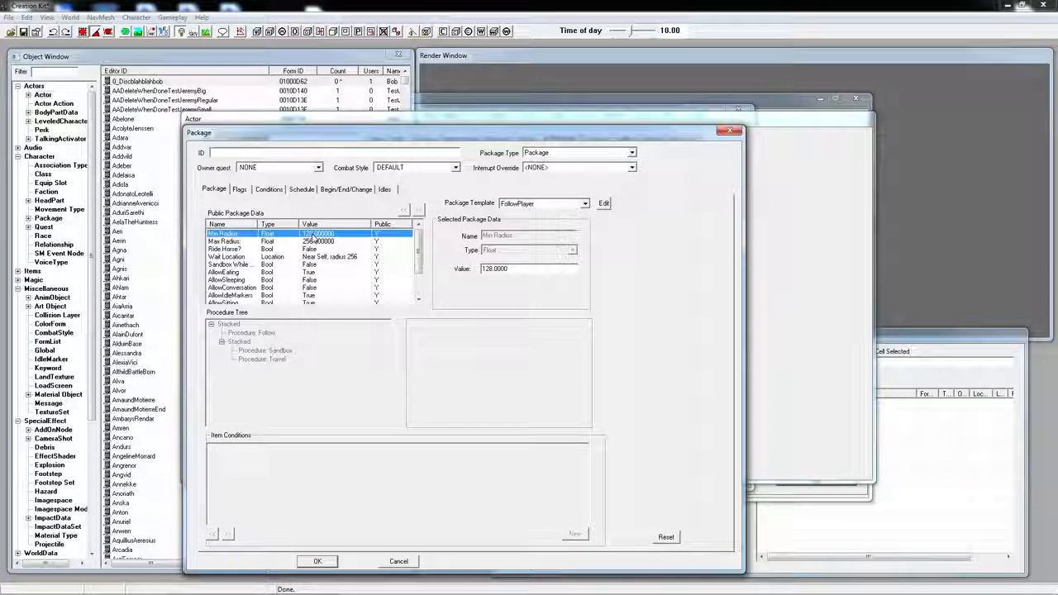
pyautogui.click(487, 270)
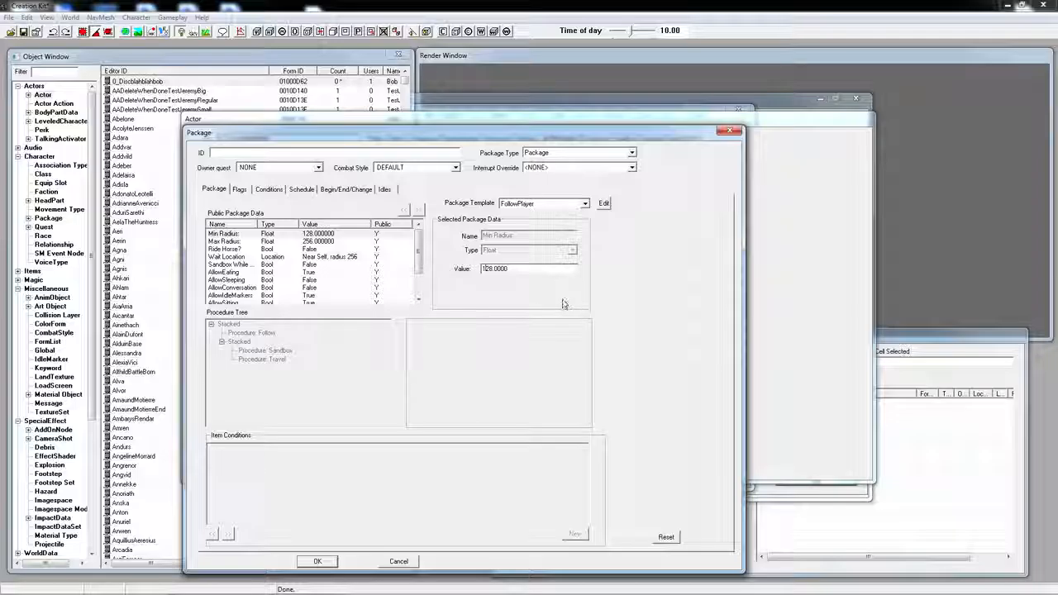
pyautogui.press('BackSpace')
pyautogui.write('3')
# - Set the follow package's Max Radius to 656
pyautogui.click(320, 241)
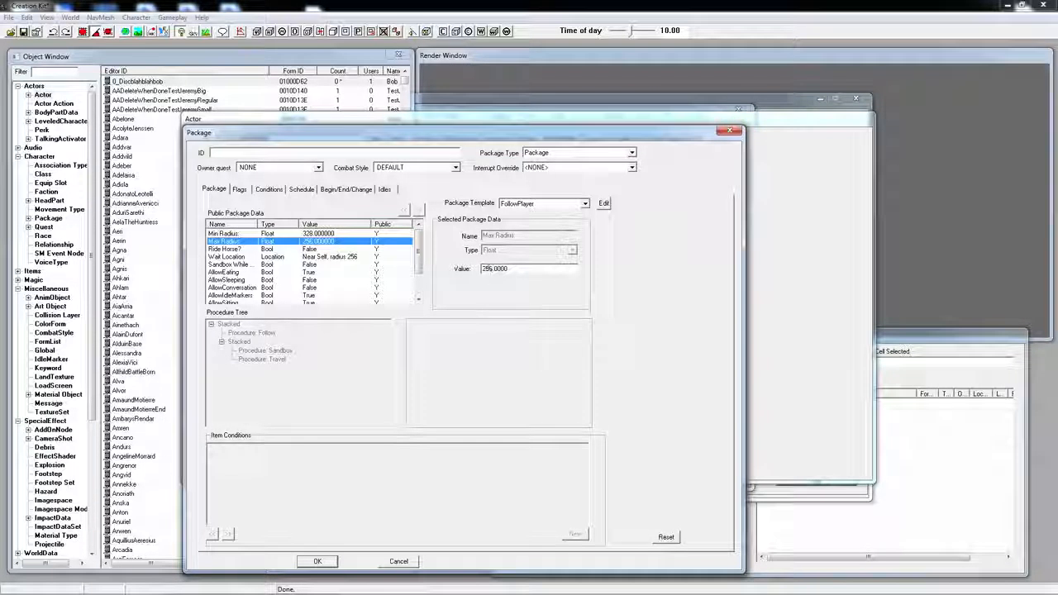
pyautogui.click(485, 269)
pyautogui.press('BackSpace')
pyautogui.write('6')
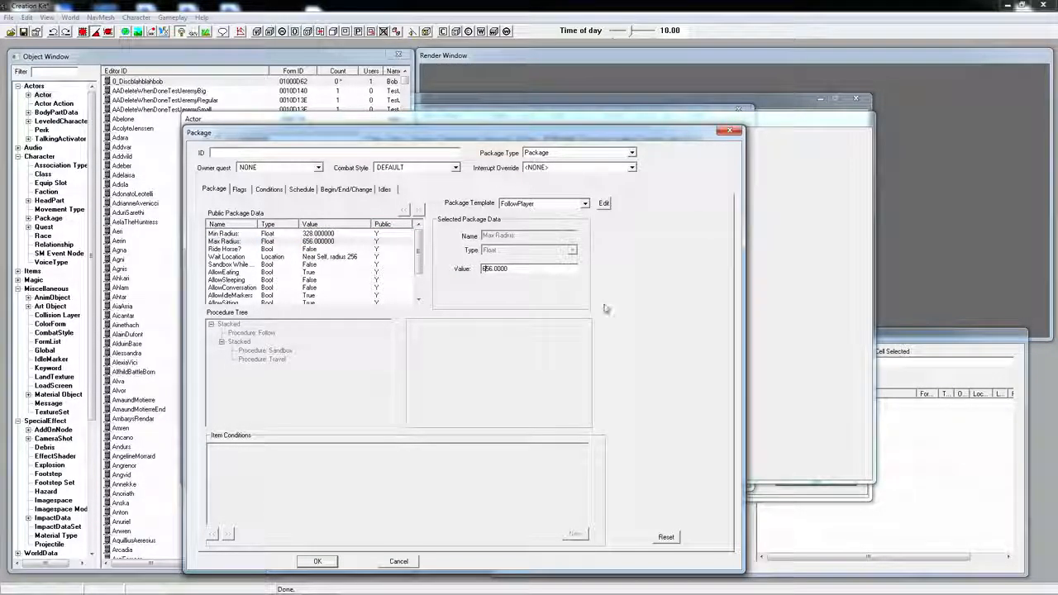
# - Set the follow package's Min Radius to 228
pyautogui.click(311, 234)
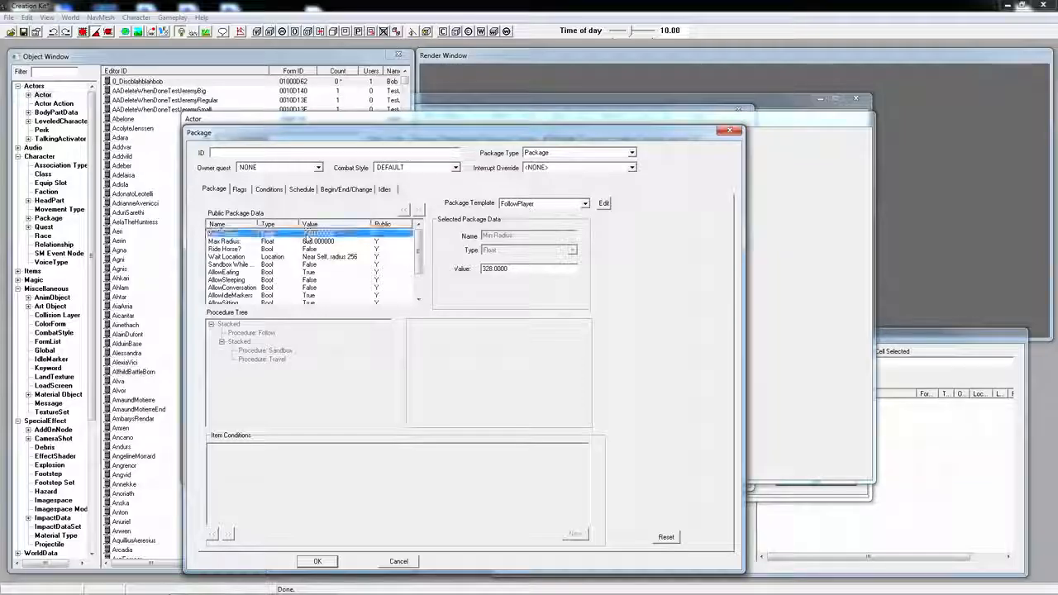
pyautogui.click(485, 269)
pyautogui.press('BackSpace')
pyautogui.write('2')
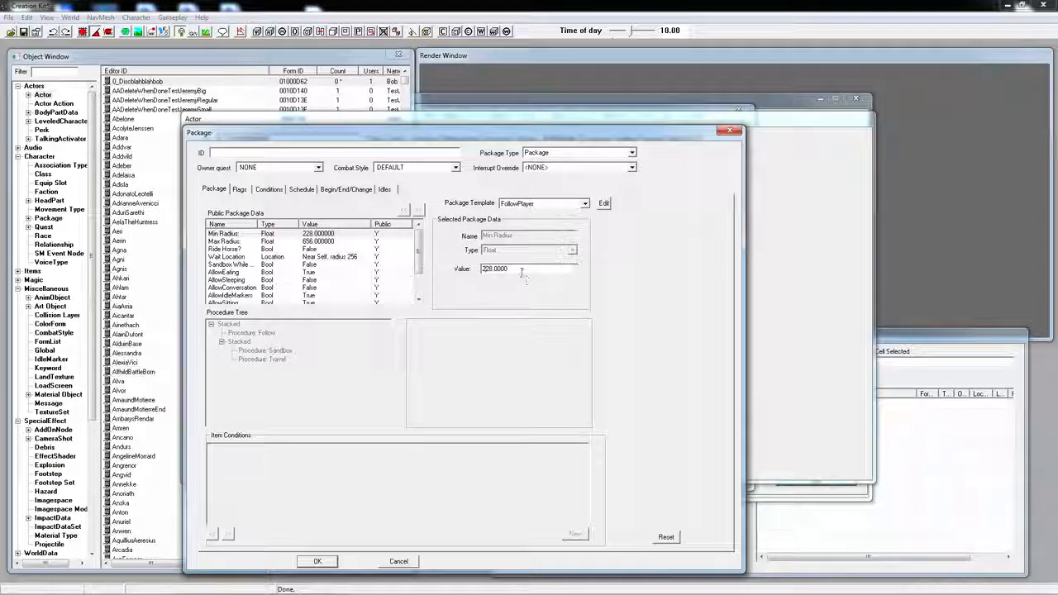
# - Enable the package's Preferred Speed flag with Run as the speed, and return to the public package data
pyautogui.click(240, 191)
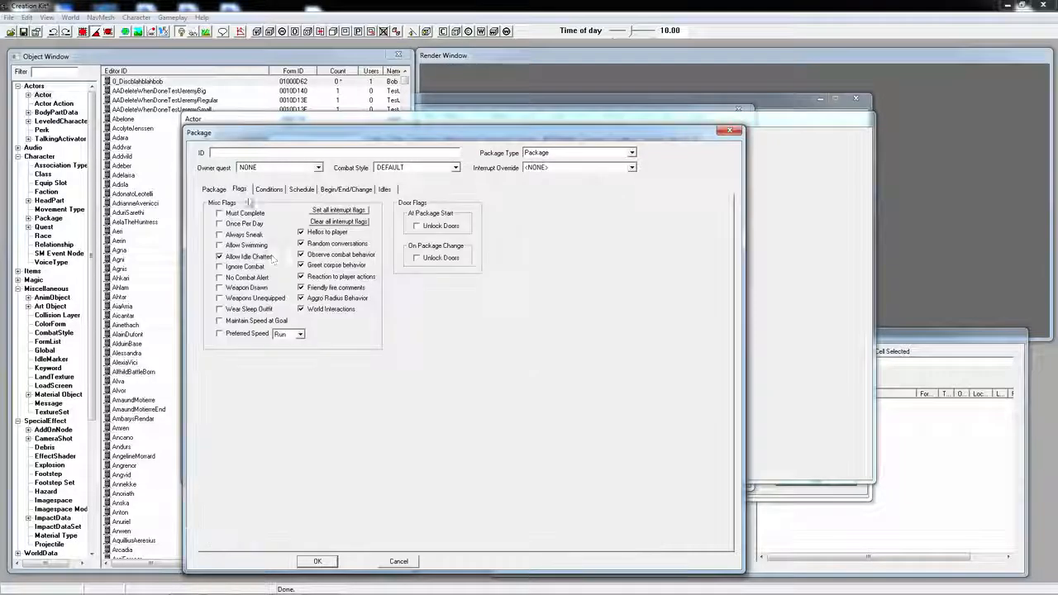
pyautogui.click(240, 334)
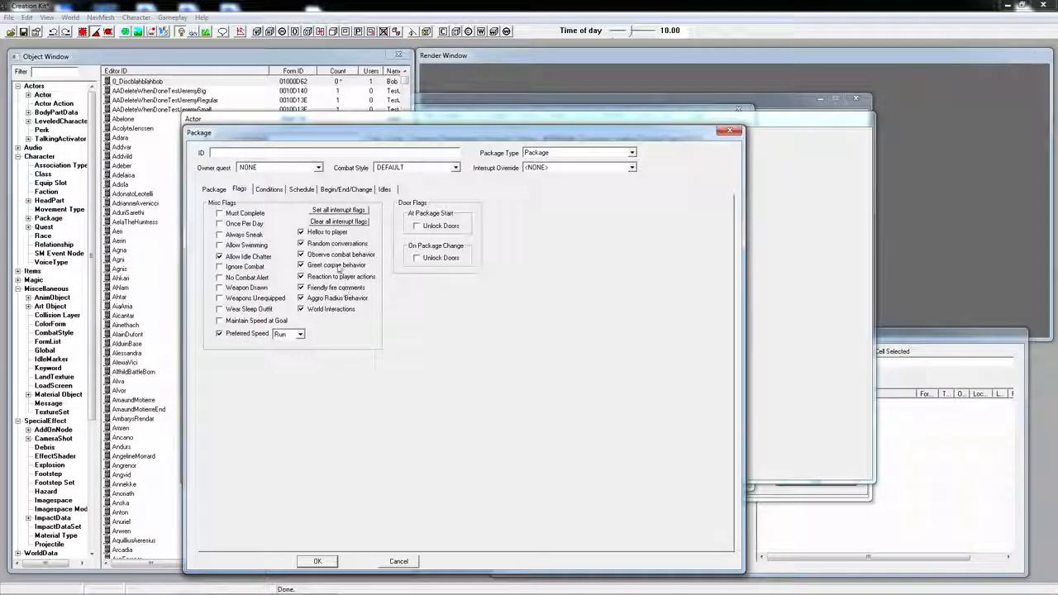
pyautogui.click(228, 191)
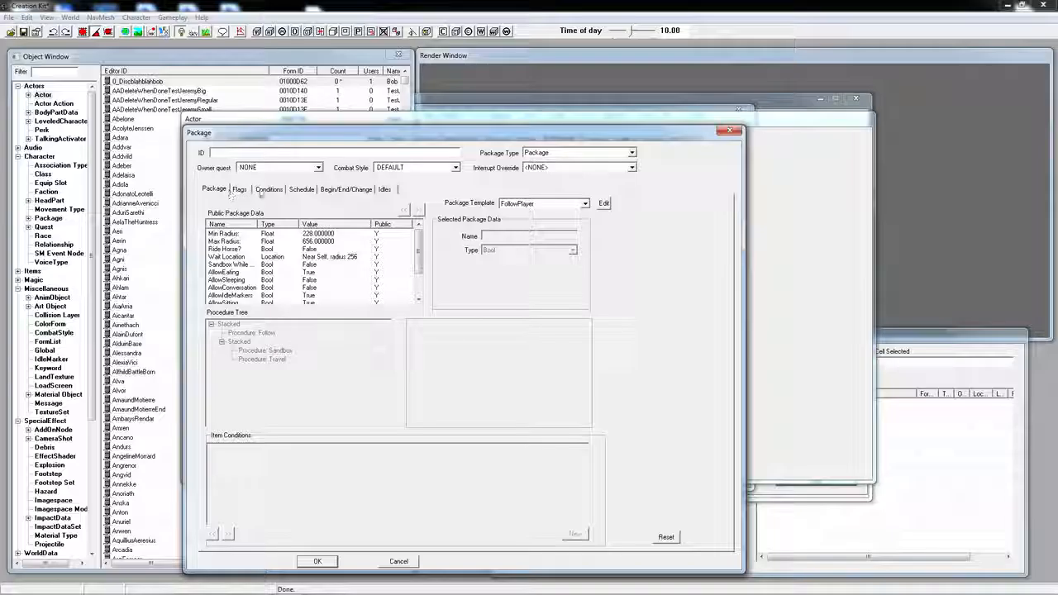
# - Widen the Name column of the public package data and examine the sandbox, eating and sleeping options
pyautogui.click(296, 265)
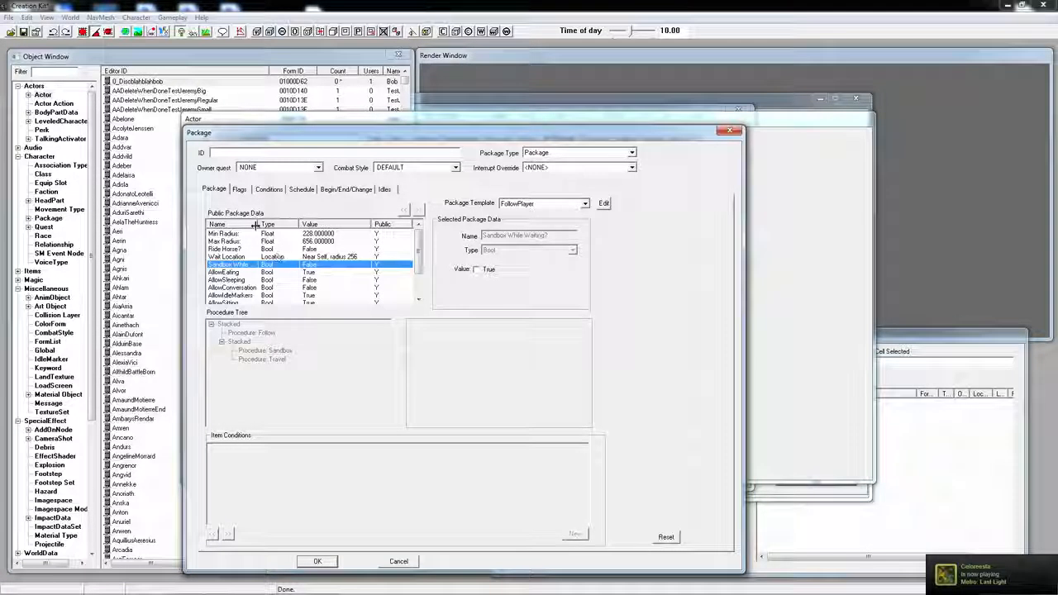
pyautogui.moveTo(258, 224); pyautogui.dragTo(295, 224)
pyautogui.click(267, 273)
pyautogui.click(269, 281)
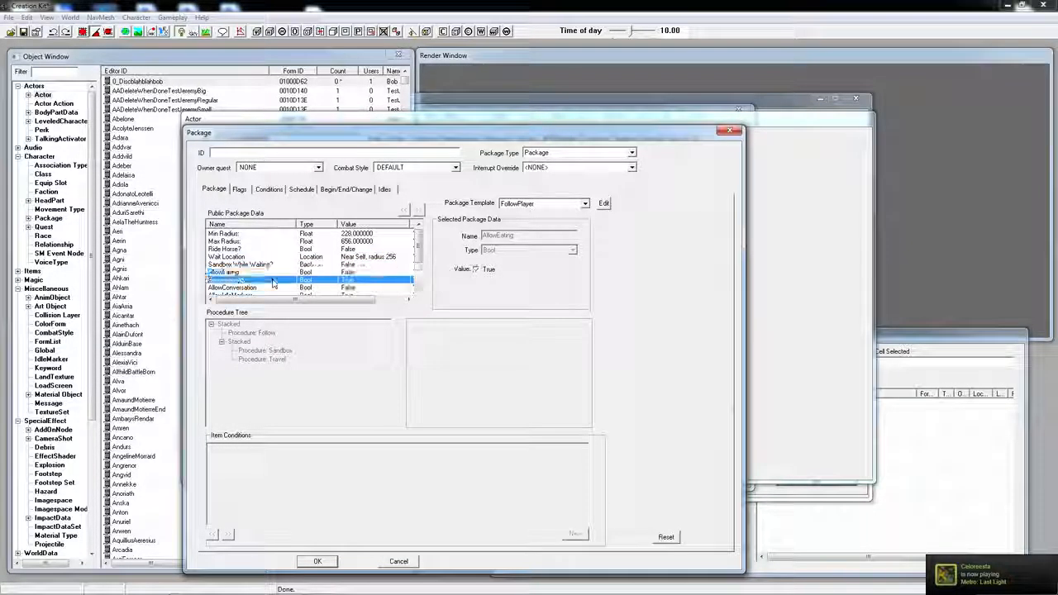
pyautogui.scroll(-2, 328, 285)
pyautogui.scroll(2, 335, 279)
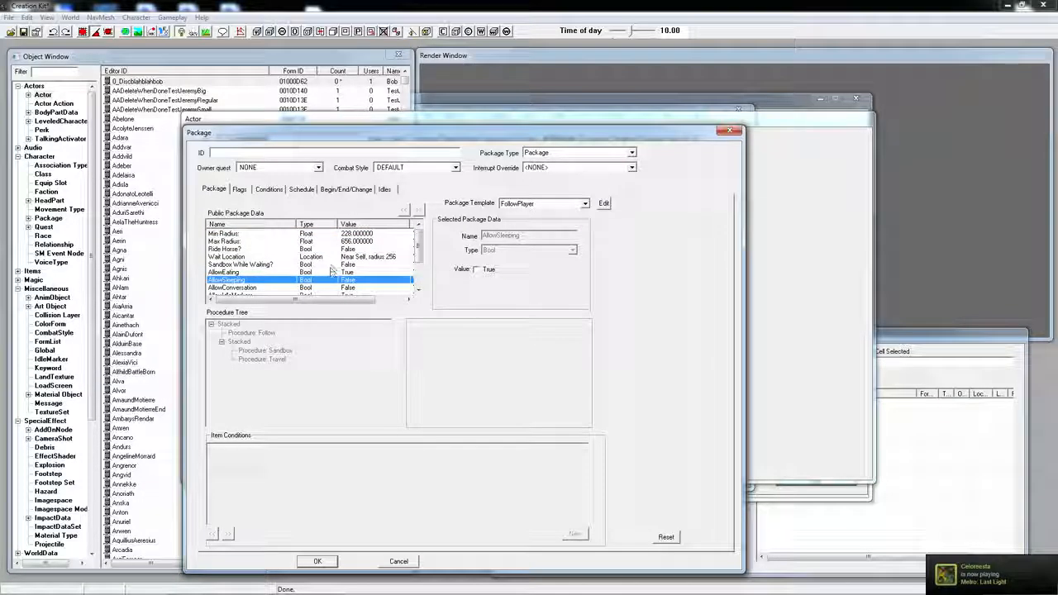
# - Name the follow package Bob_follow_stage_20
pyautogui.click(248, 153)
pyautogui.write('Bo')
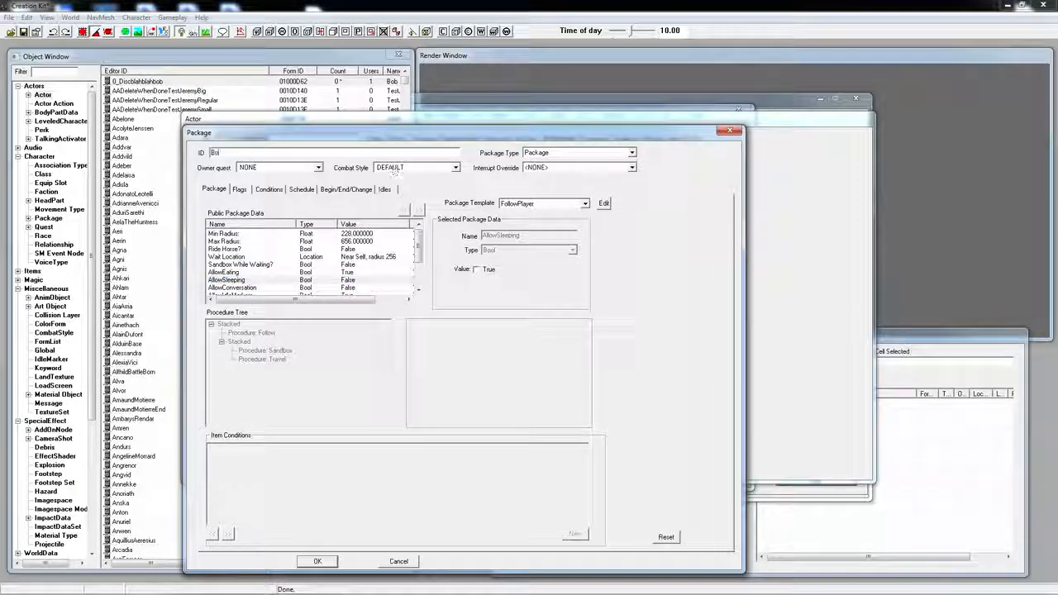
pyautogui.write('b_follow_s')
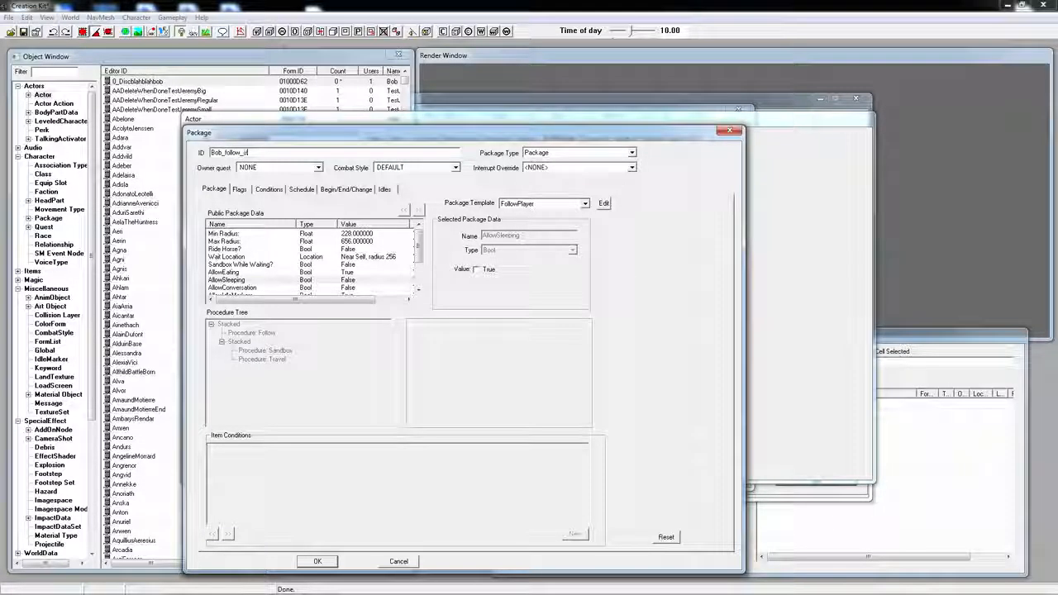
pyautogui.write('tage_20')
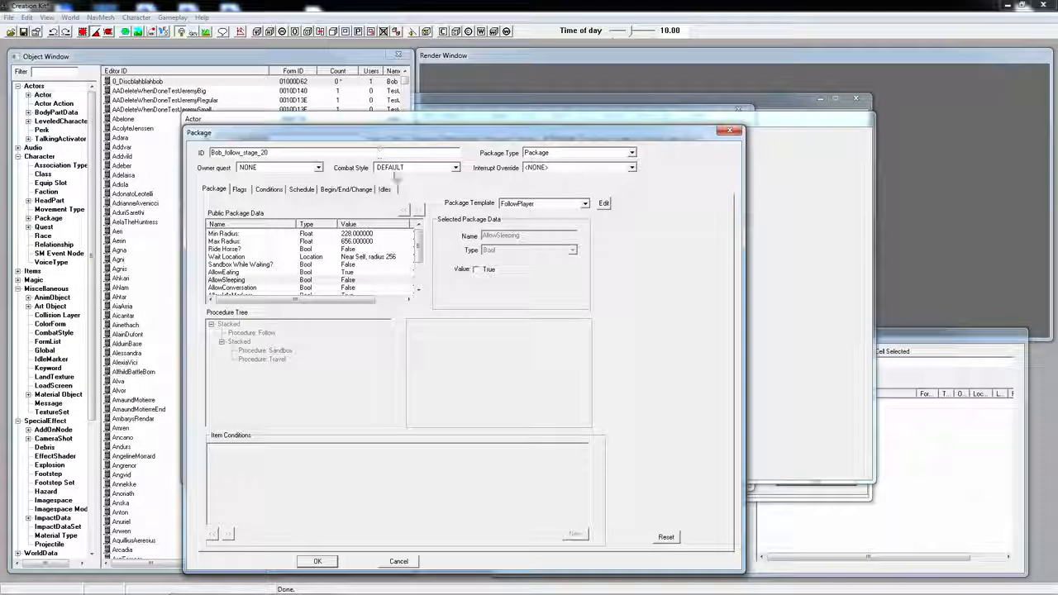
# - Add a GetStage condition requiring quest 0_bob_followquest to equal 20, and save the follow package
pyautogui.click(269, 189)
pyautogui.rightClick(270, 231)
pyautogui.click(288, 236)
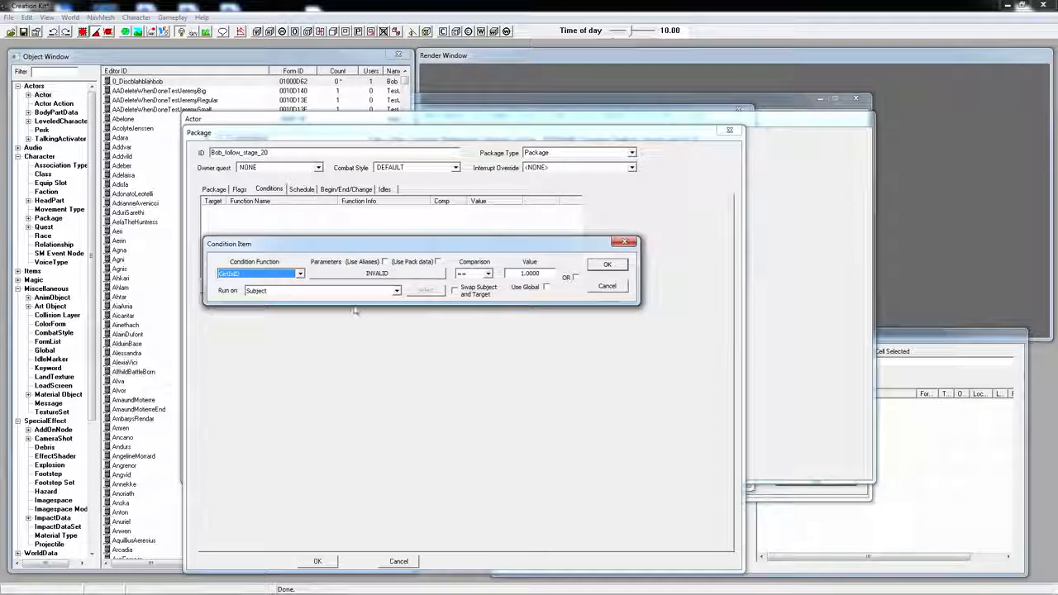
pyautogui.write('getstage')
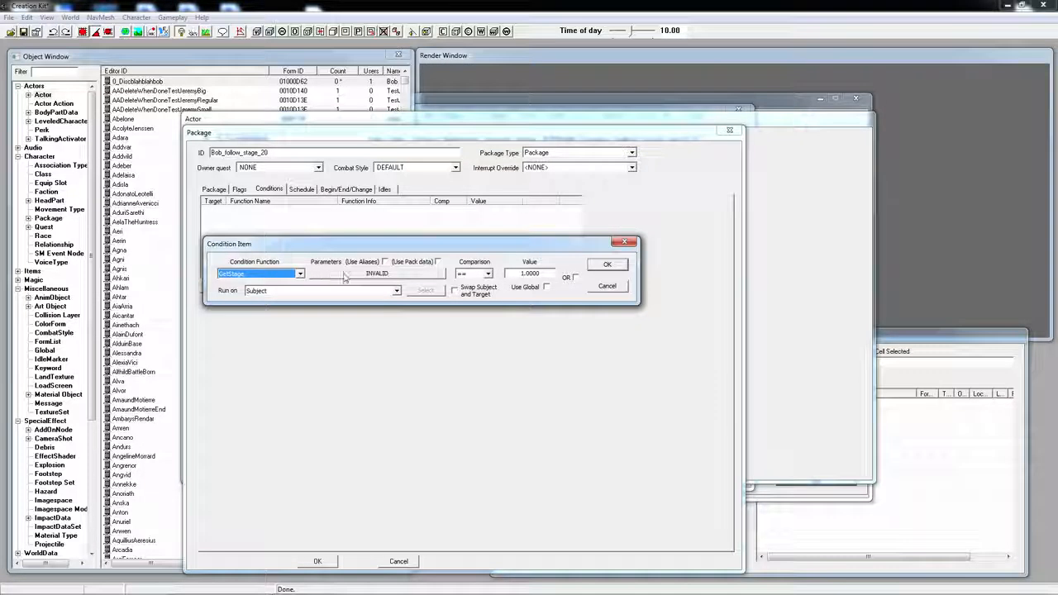
pyautogui.click(350, 276)
pyautogui.click(278, 434)
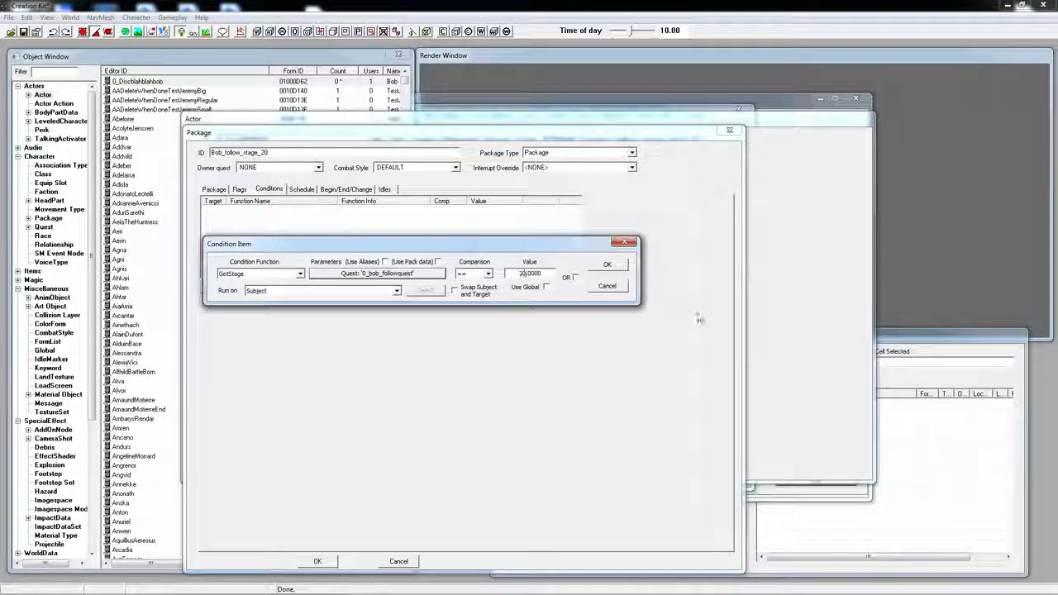
pyautogui.click(607, 265)
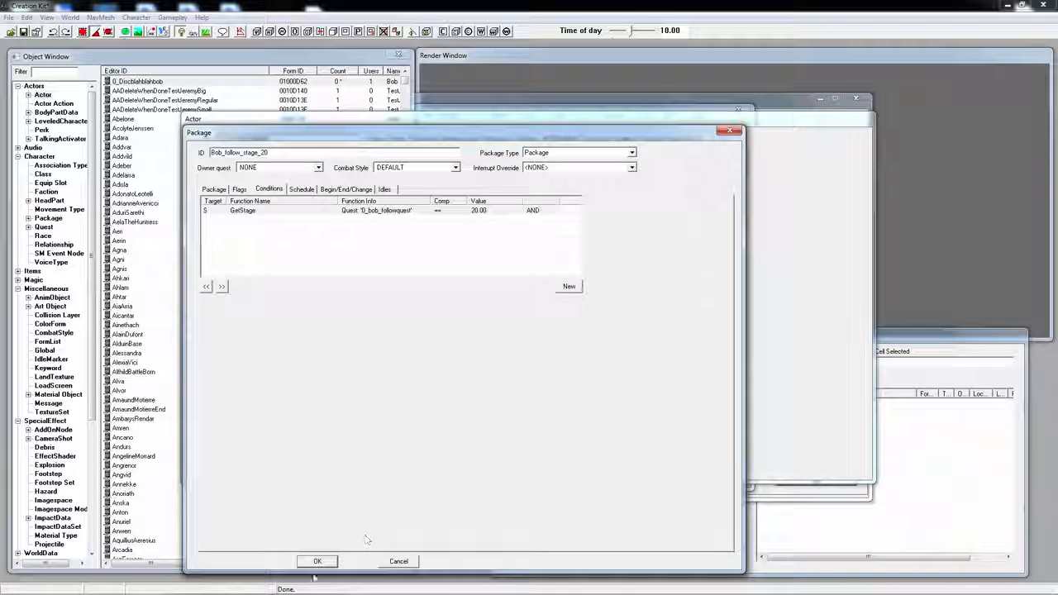
pyautogui.click(317, 561)
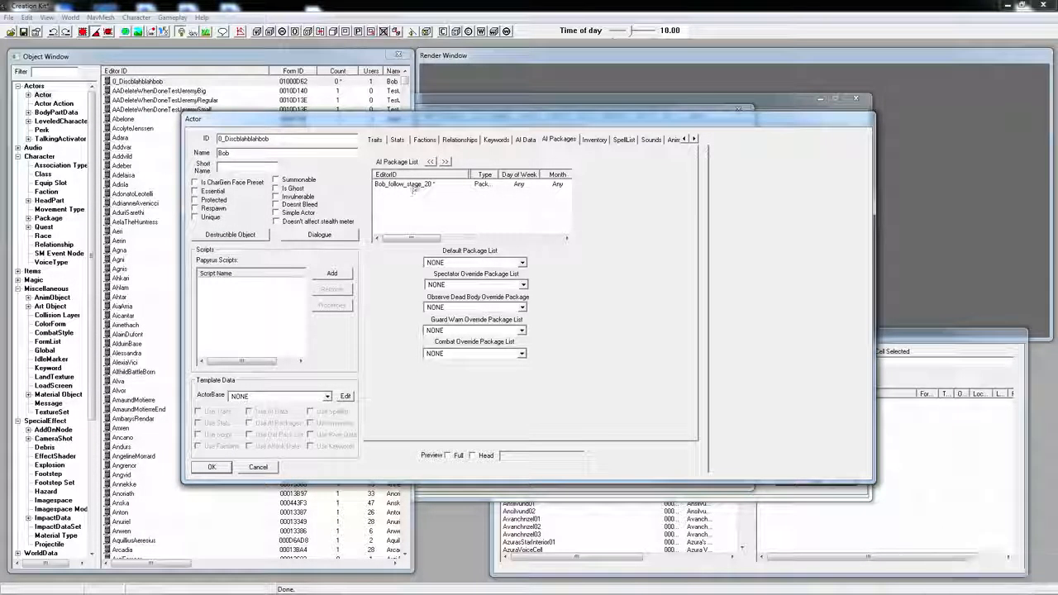
# - Check the saved package's conditions, and confirm the package, Bob's actor record and the follow topic to return to the dialogue view
pyautogui.doubleClick(405, 184)
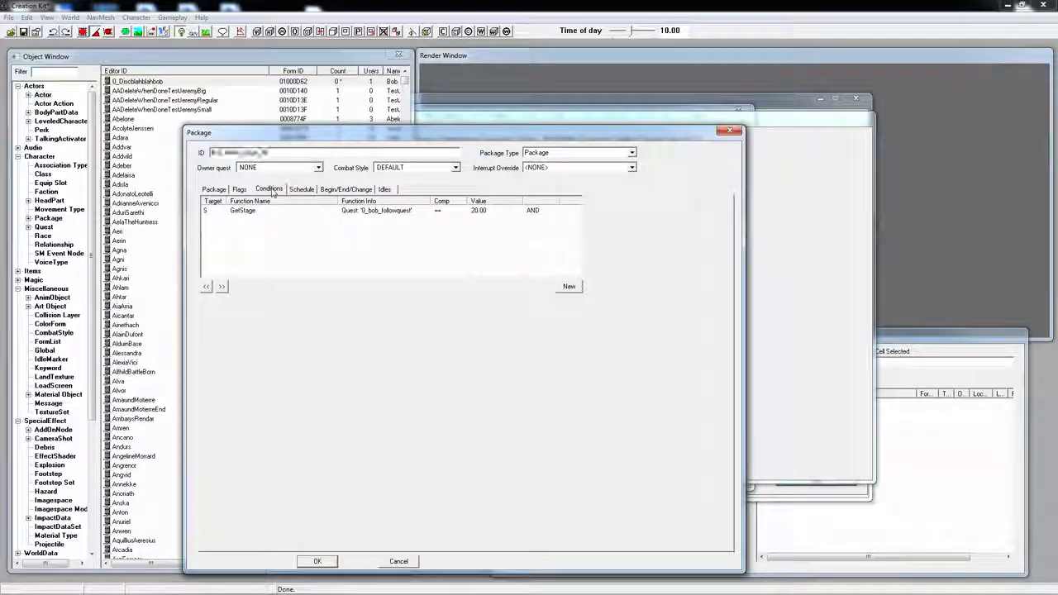
pyautogui.click(317, 562)
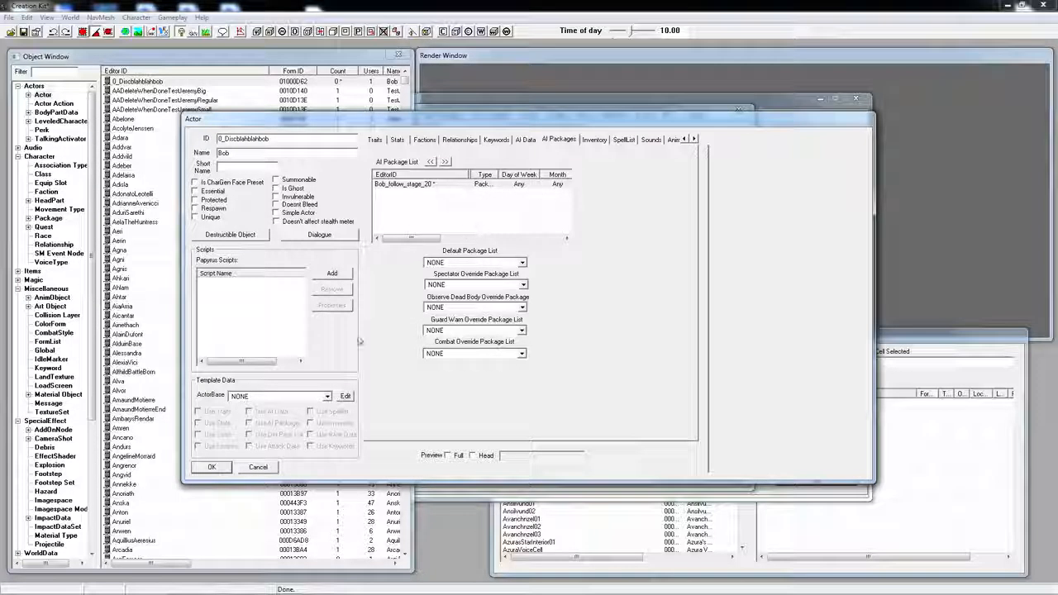
pyautogui.click(212, 467)
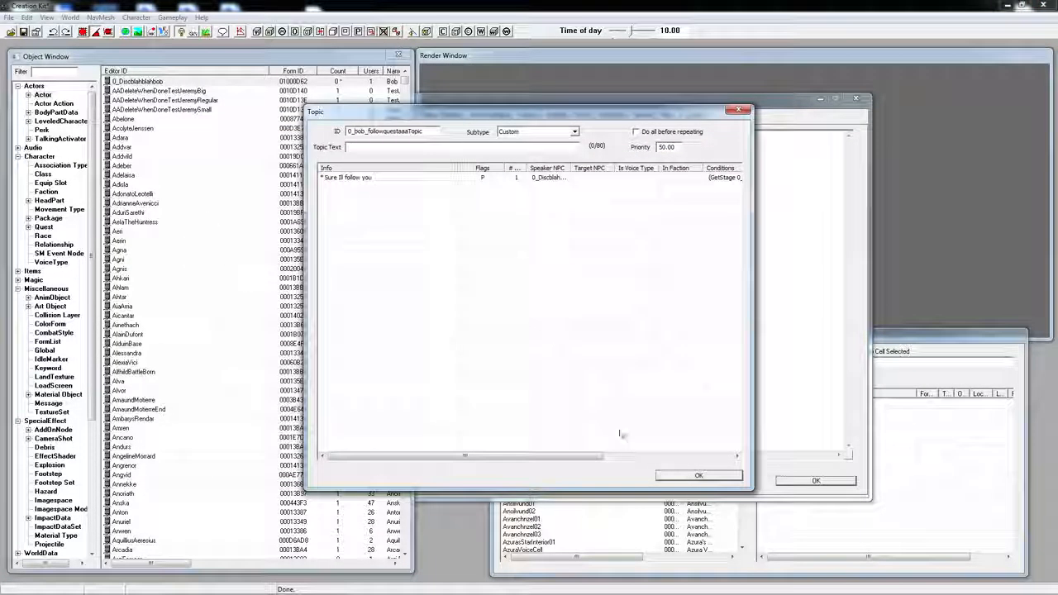
pyautogui.click(697, 477)
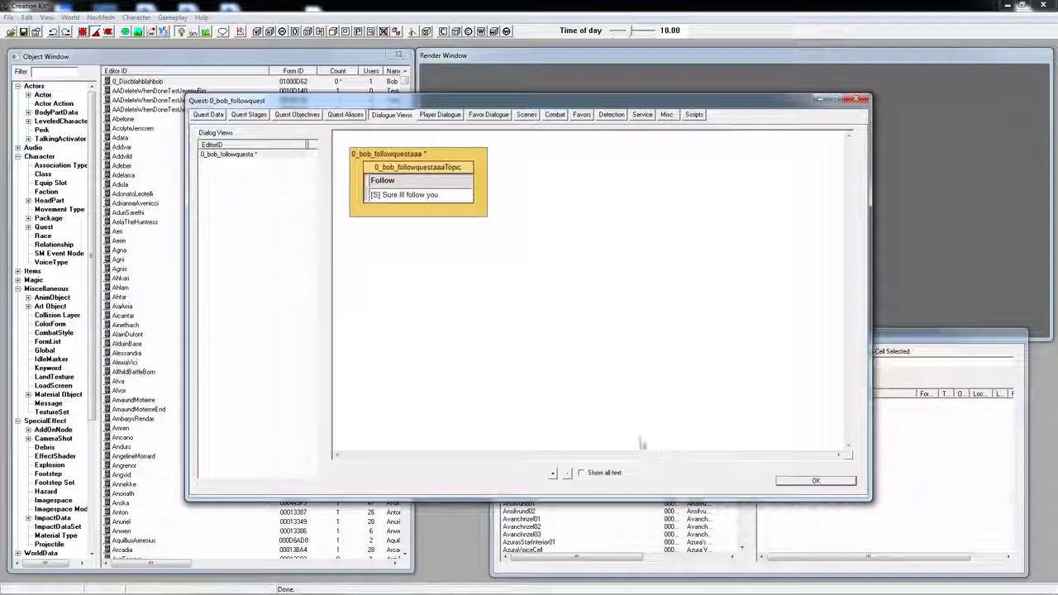
# - Create the dialogue branch 0_bob_followquestsdg with starting topic 0_bob_followquestsdgTopic, and place it below the existing branch
pyautogui.rightClick(395, 281)
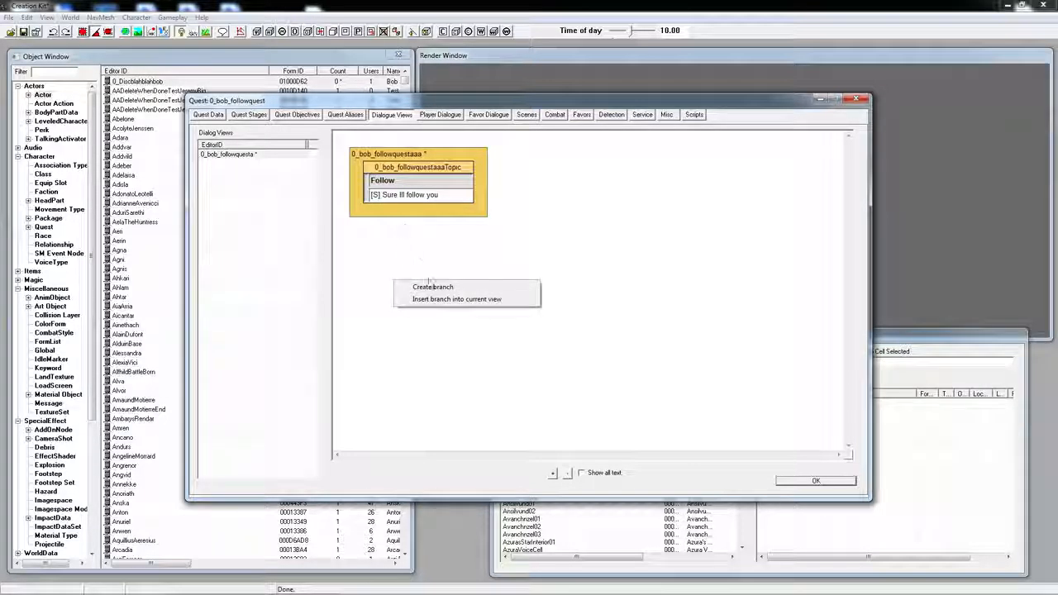
pyautogui.click(432, 286)
pyautogui.click(270, 138)
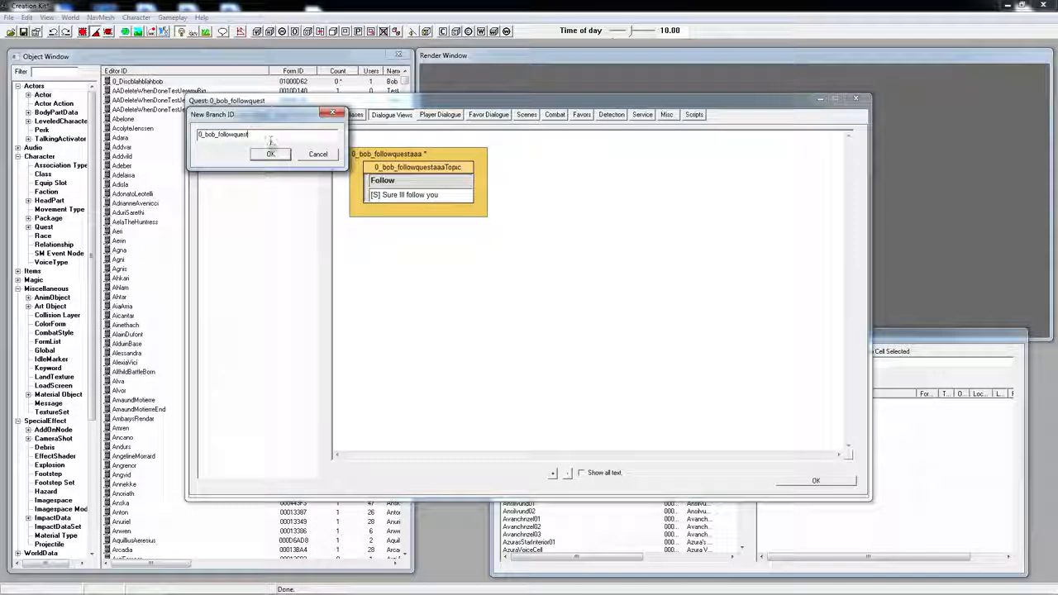
pyautogui.write('sdg')
pyautogui.click(273, 158)
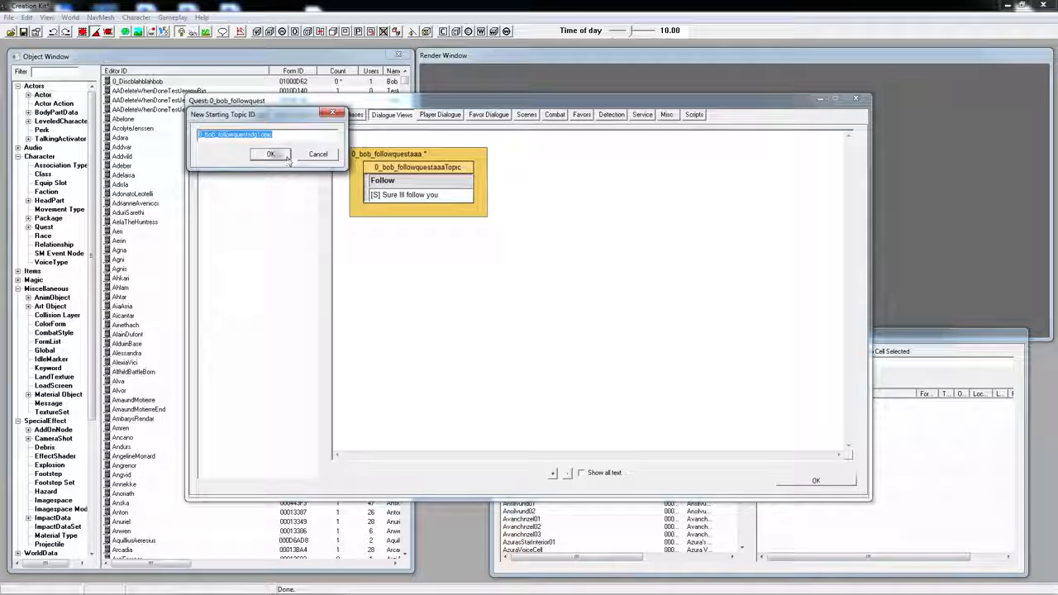
pyautogui.click(273, 155)
pyautogui.moveTo(445, 300); pyautogui.dragTo(398, 265)
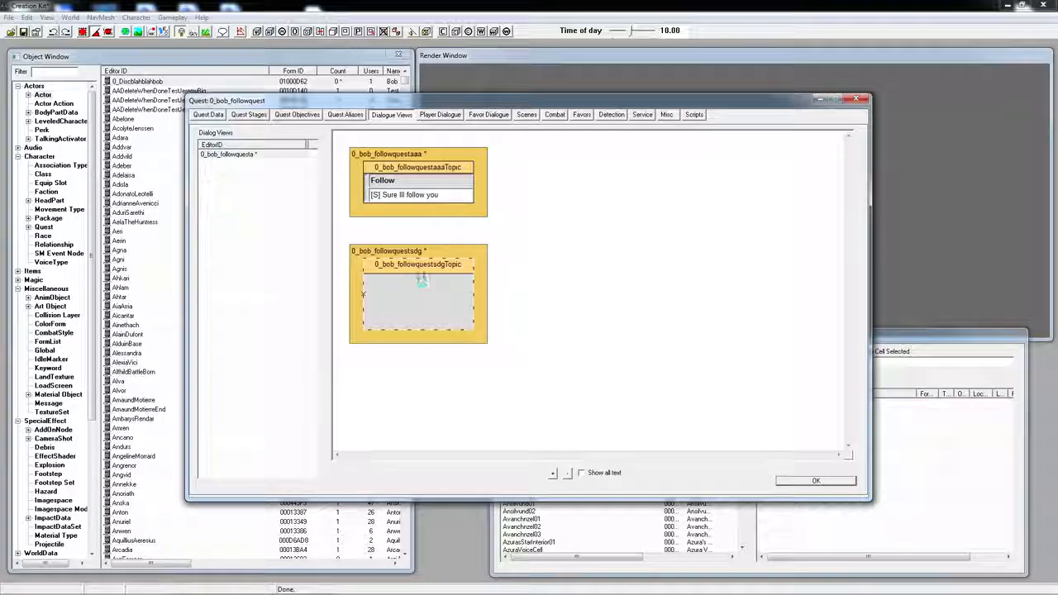
# - Add the response "Ya ill go home" to the new topic, ignoring the spelling suggestions, and save the topic
pyautogui.doubleClick(420, 275)
pyautogui.rightClick(399, 204)
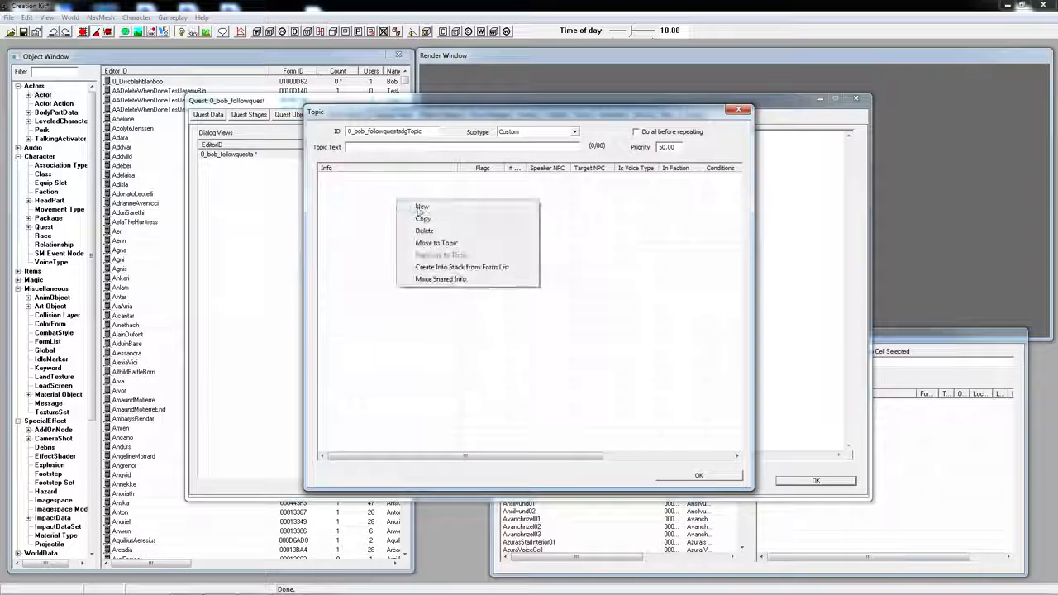
pyautogui.click(456, 209)
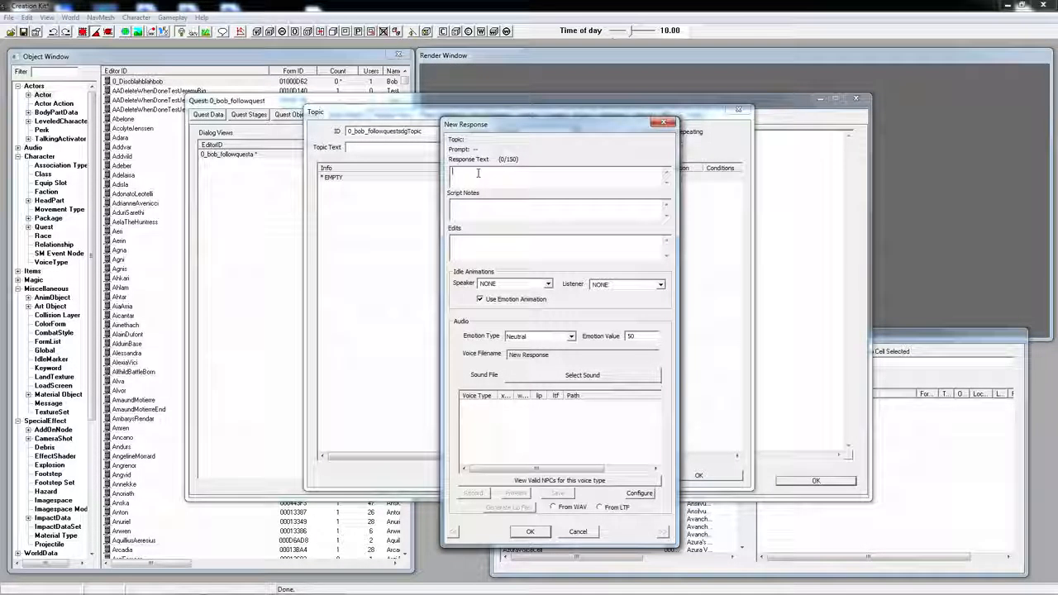
pyautogui.write('Ya i')
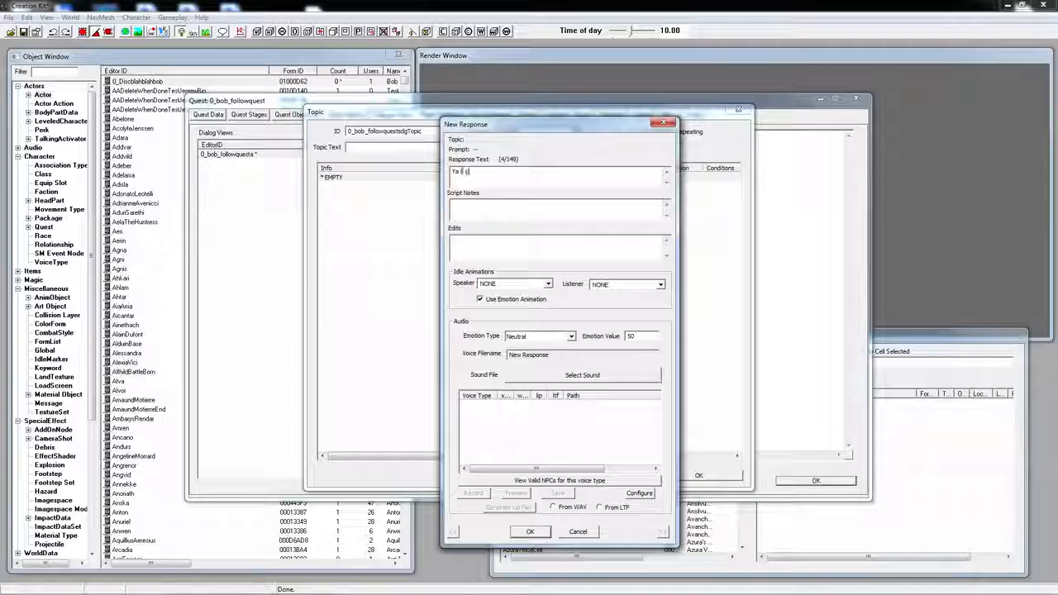
pyautogui.write('ll go home')
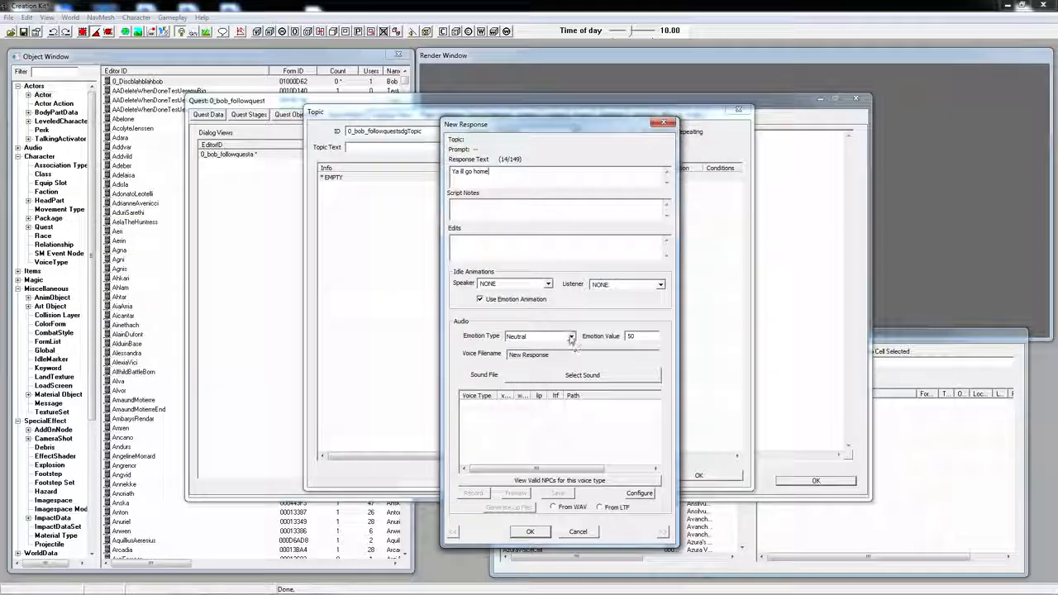
pyautogui.click(530, 531)
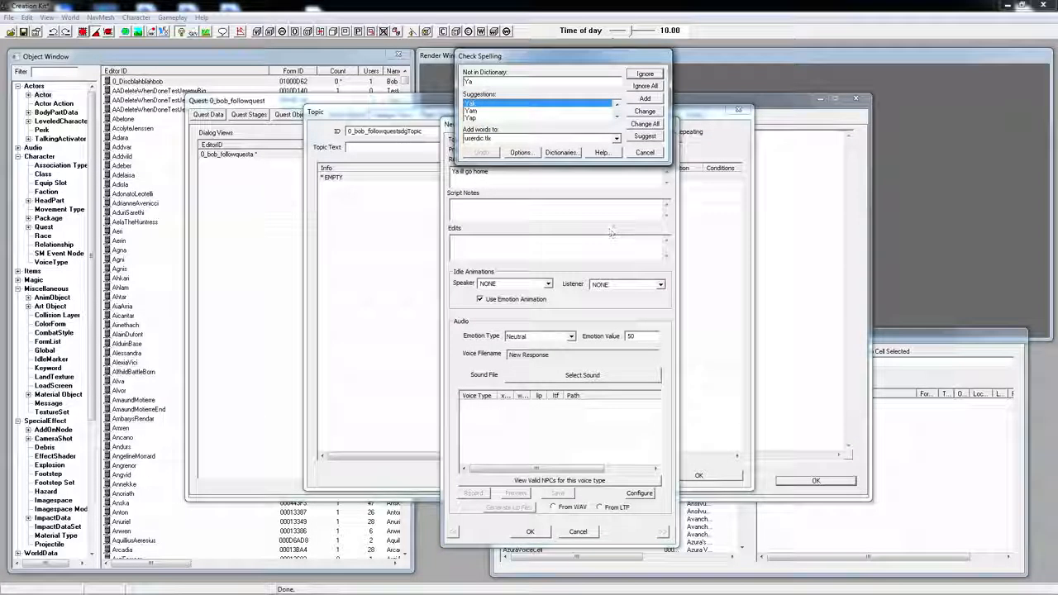
pyautogui.click(650, 86)
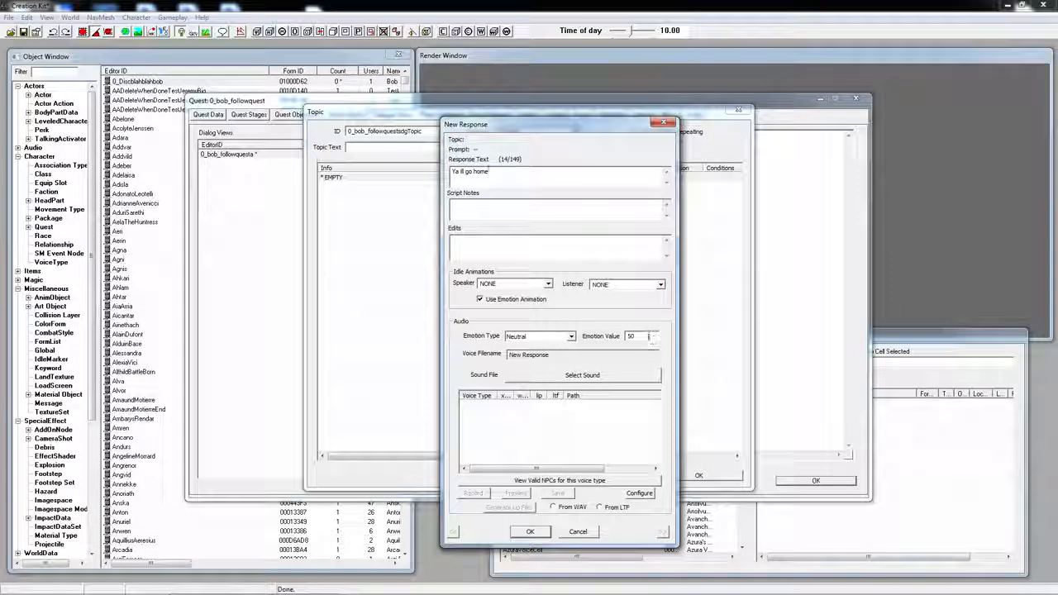
pyautogui.click(539, 533)
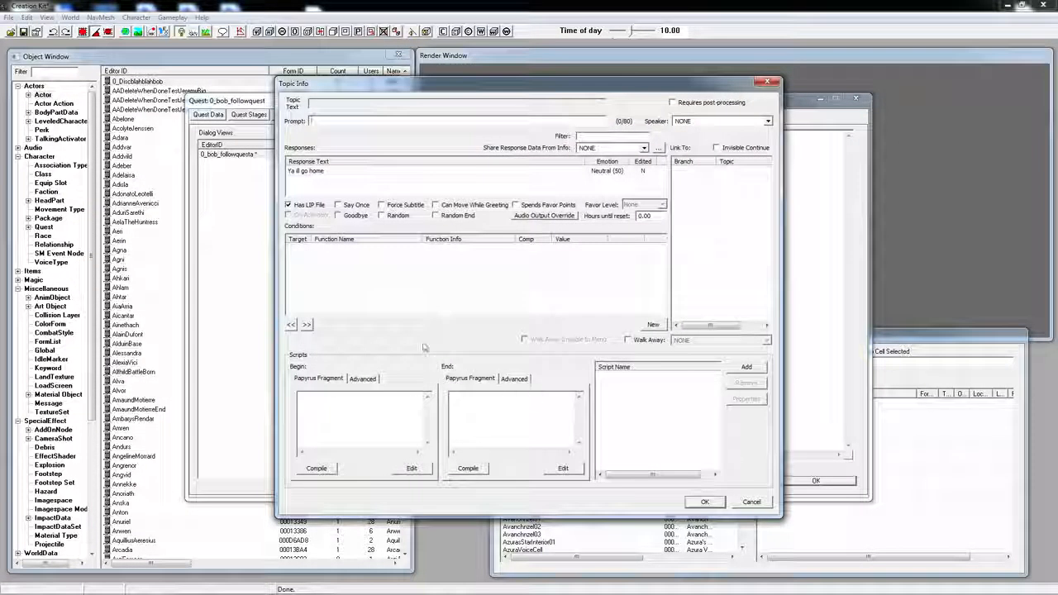
pyautogui.rightClick(364, 268)
pyautogui.click(707, 503)
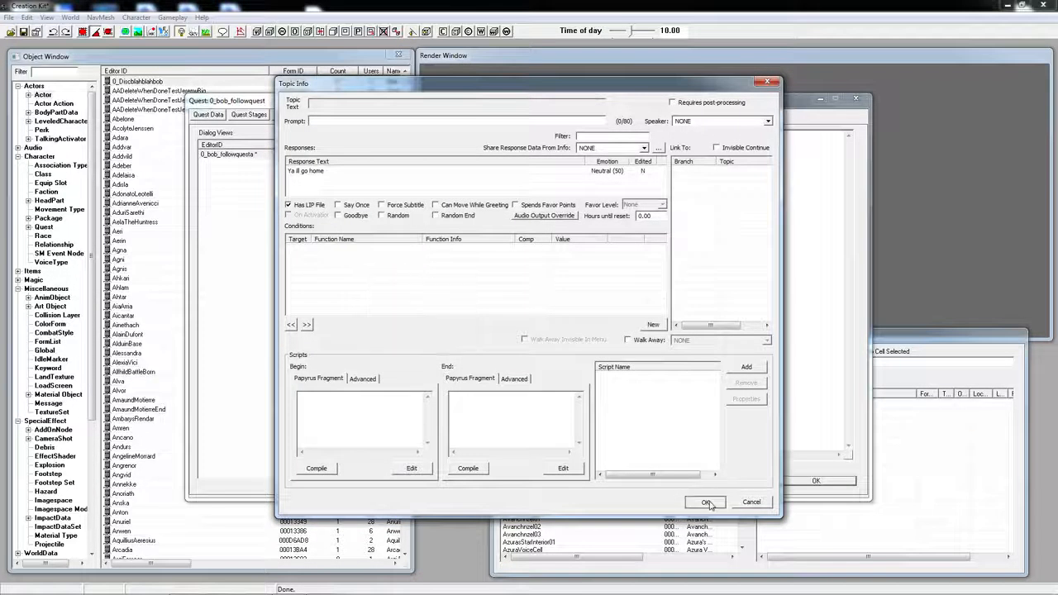
pyautogui.click(699, 475)
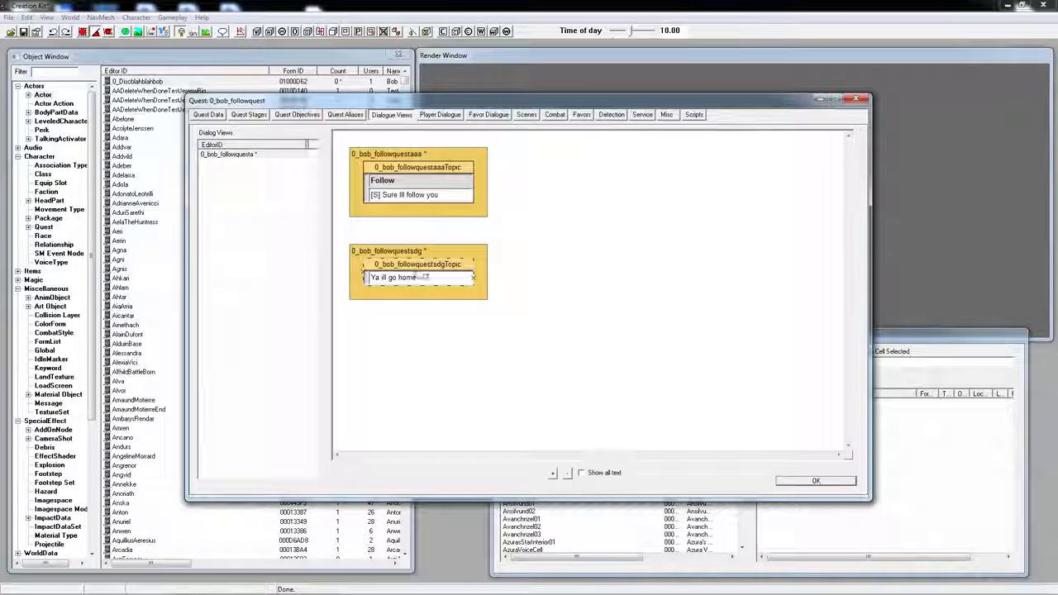
# - Set the prompt of the "Ya ill go home" response to "Go home"
pyautogui.doubleClick(426, 278)
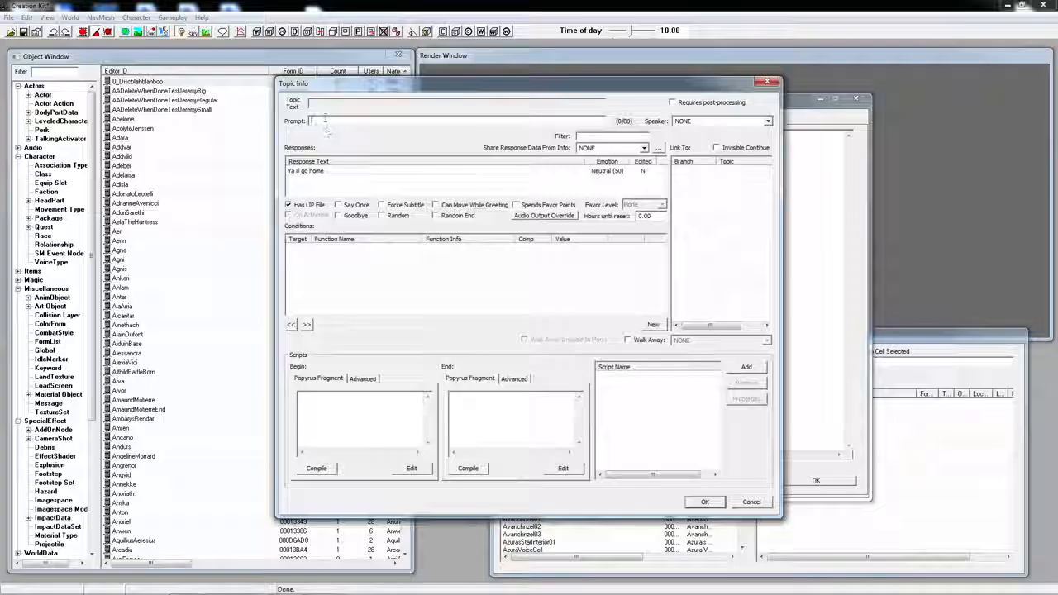
pyautogui.write('Go home')
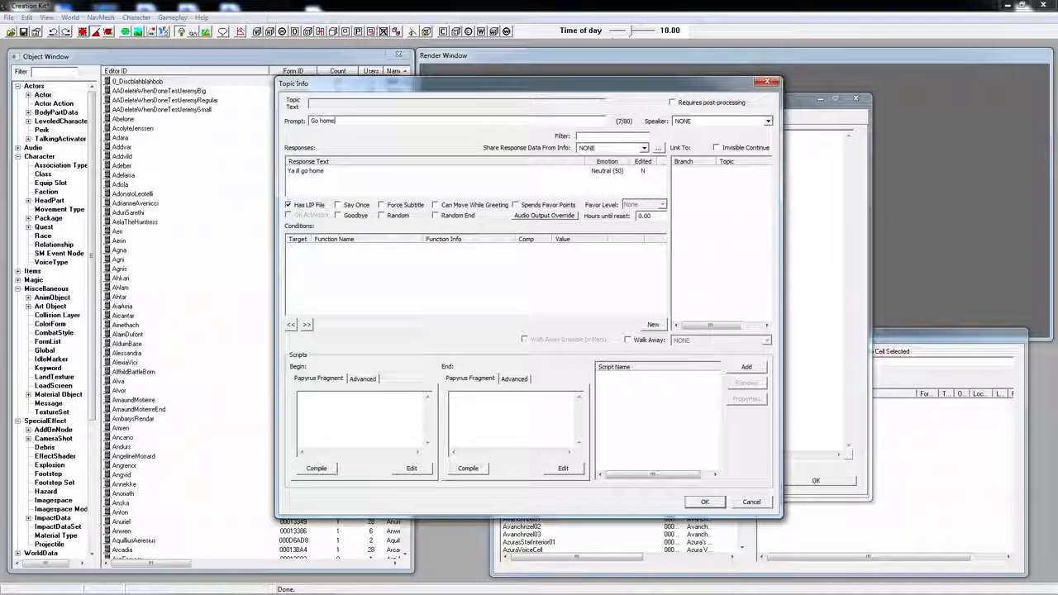
pyautogui.click(705, 502)
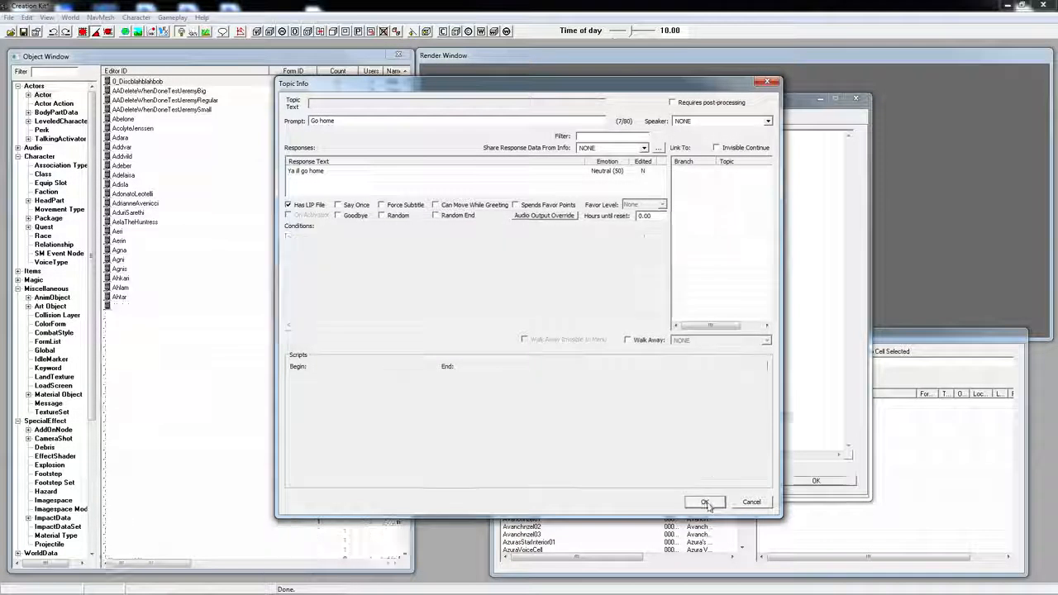
# - Copy all conditions from the "Follow" topic info into the "Go home" topic info
pyautogui.doubleClick(408, 194)
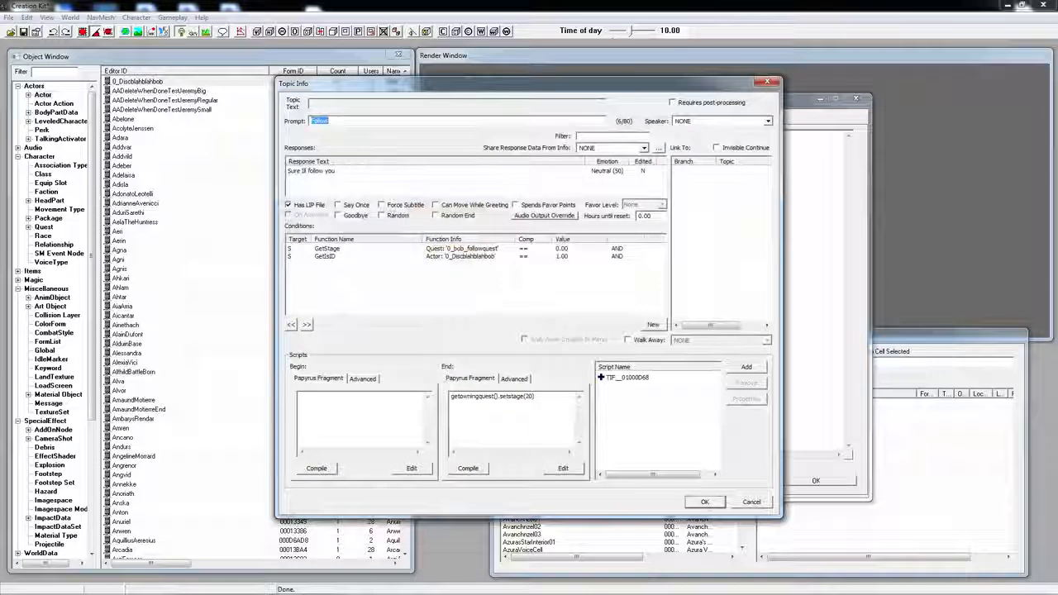
pyautogui.rightClick(372, 282)
pyautogui.click(415, 340)
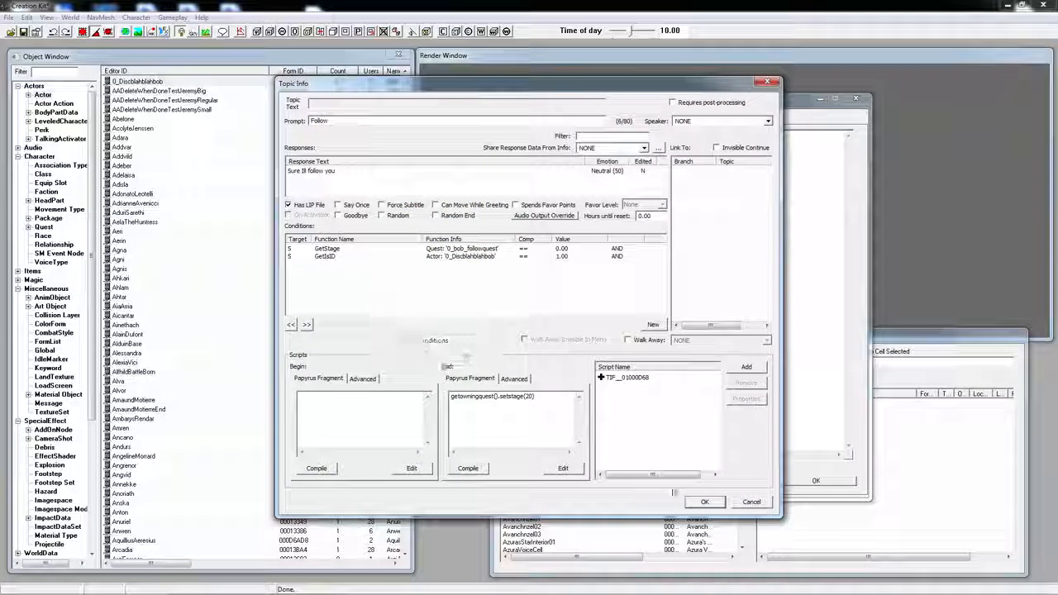
pyautogui.click(704, 502)
pyautogui.doubleClick(457, 298)
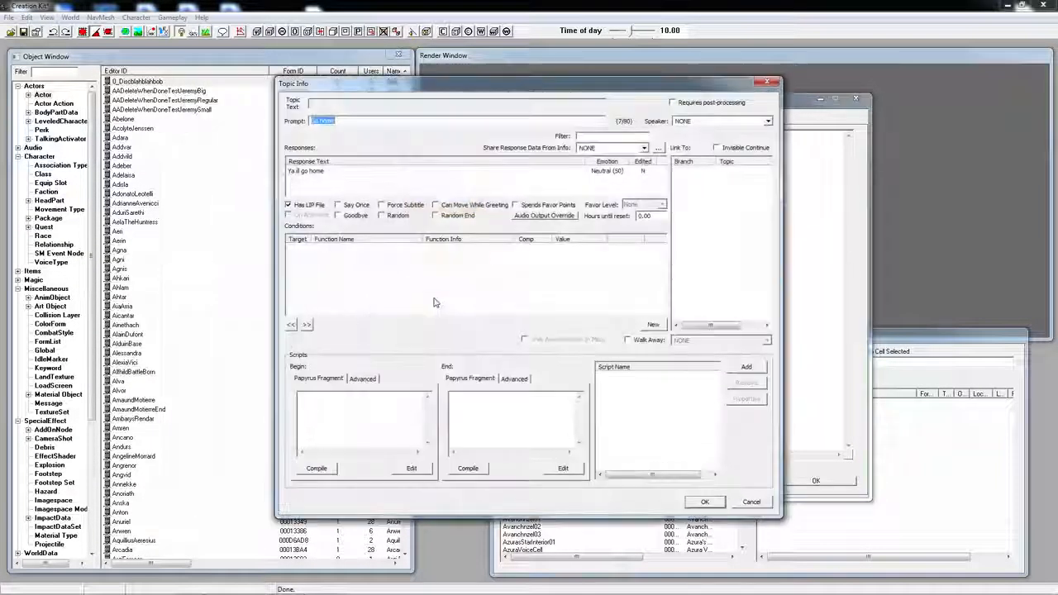
pyautogui.rightClick(449, 298)
pyautogui.click(478, 371)
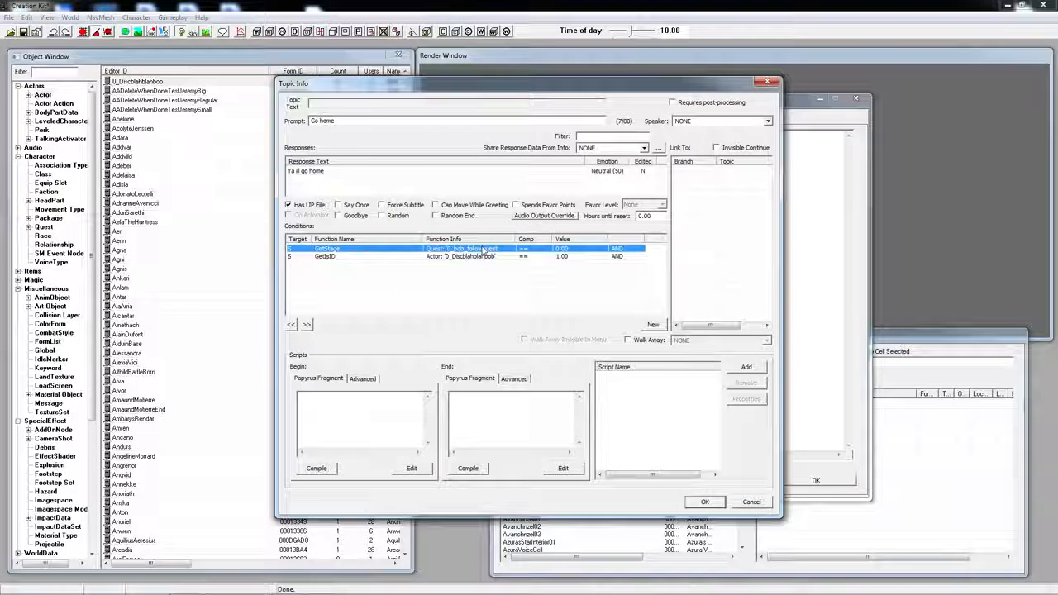
# - Set the comparison value of the "Go home" info's GetStage condition to 20
pyautogui.doubleClick(578, 248)
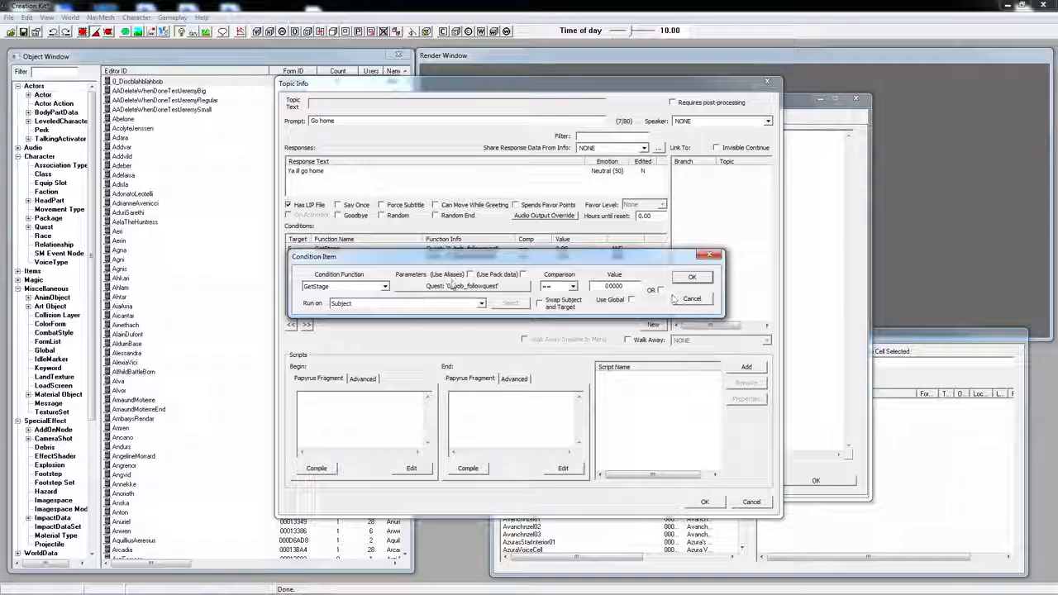
pyautogui.write('20')
pyautogui.click(692, 277)
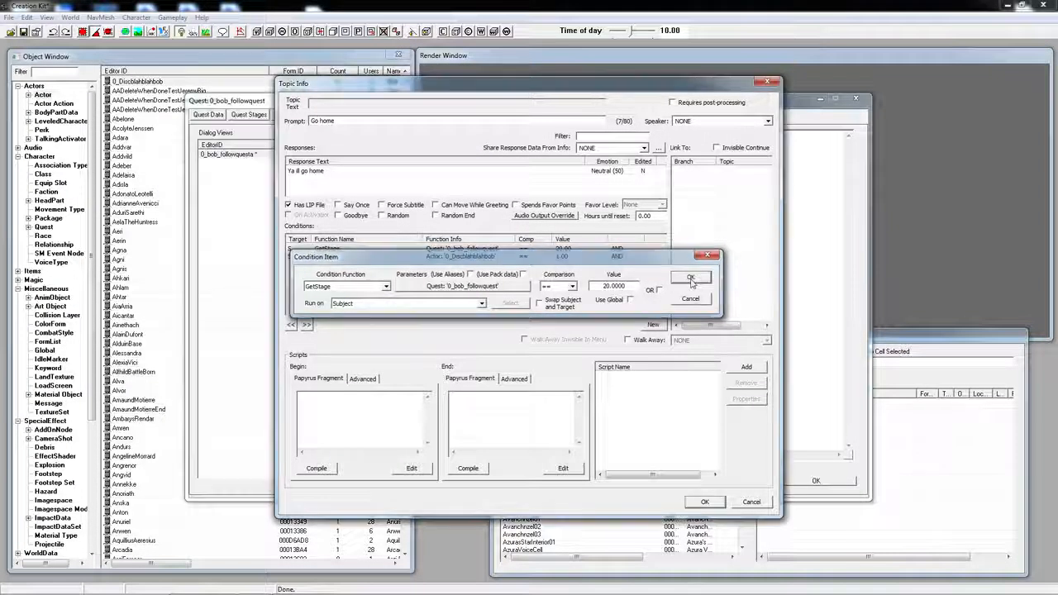
# - Add the end script fragment "getowningquest().reset()" to the "Go home" topic info and save the info
pyautogui.click(480, 403)
pyautogui.write('getow')
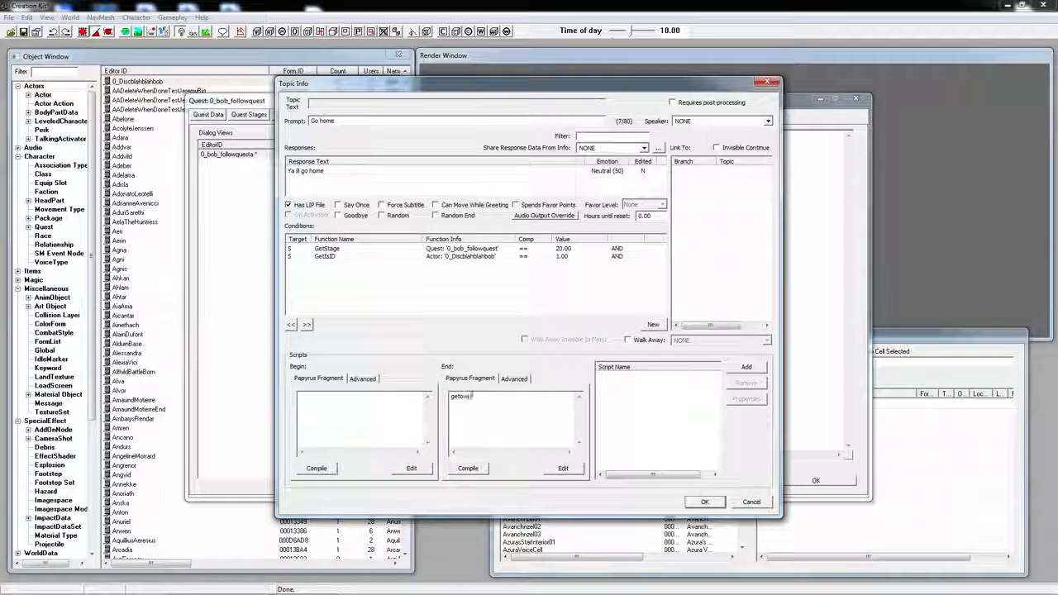
pyautogui.write('ningquest()')
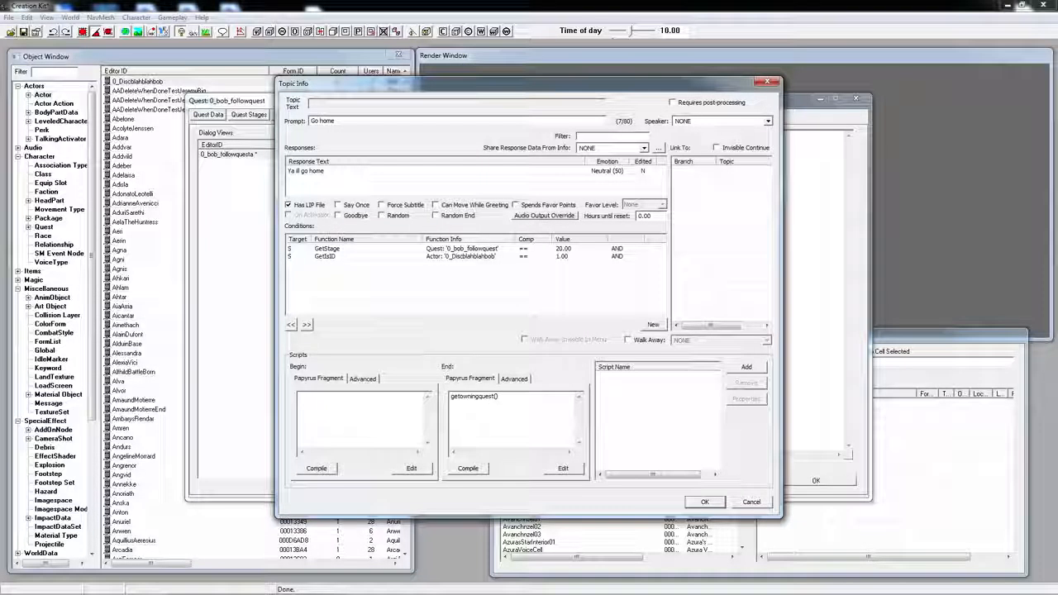
pyautogui.write('.setstage(')
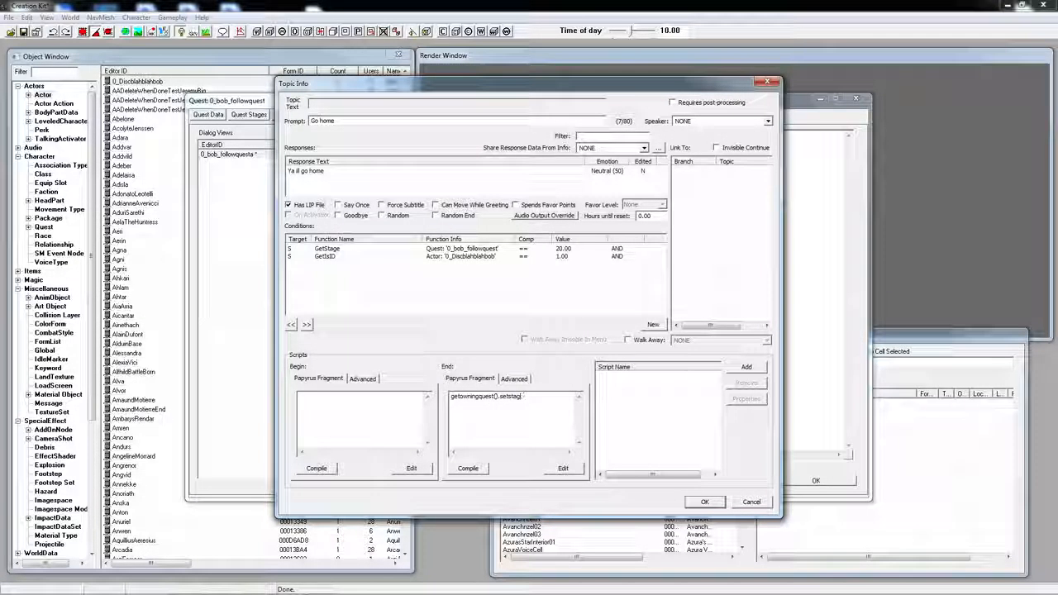
pyautogui.press('BackSpace')
pyautogui.press('BackSpace')
pyautogui.press('BackSpace')
pyautogui.press('BackSpace')
pyautogui.press('BackSpace')
pyautogui.press('BackSpace')
pyautogui.press('BackSpace')
pyautogui.write('r')
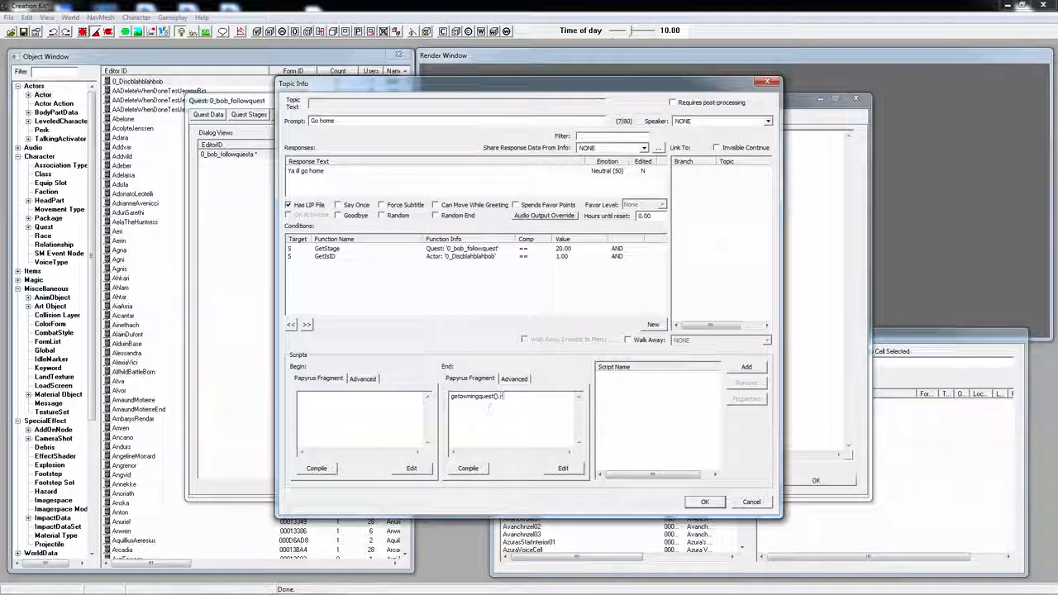
pyautogui.write('eset()')
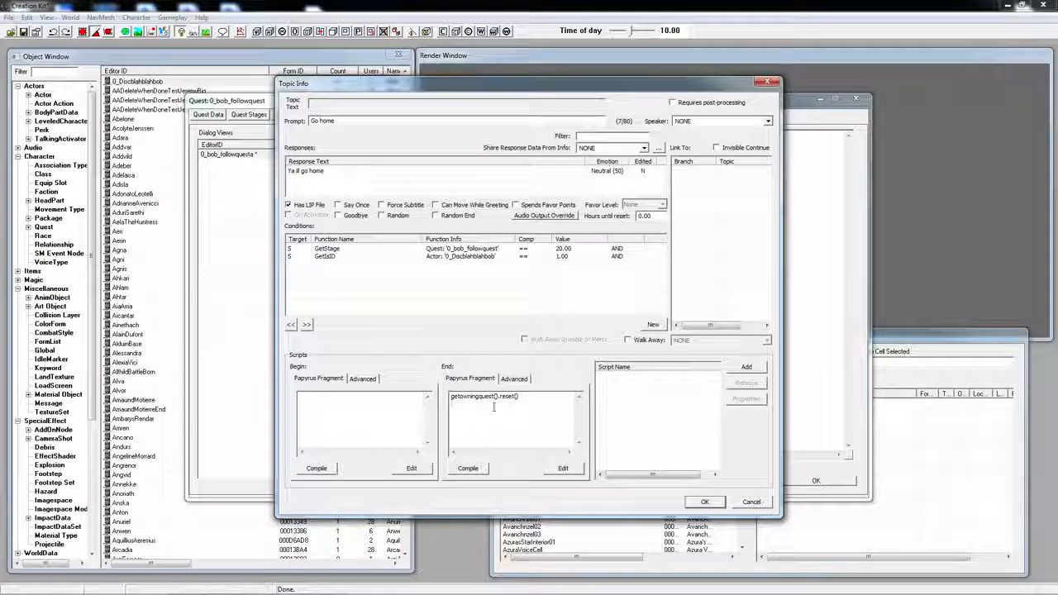
pyautogui.click(534, 396)
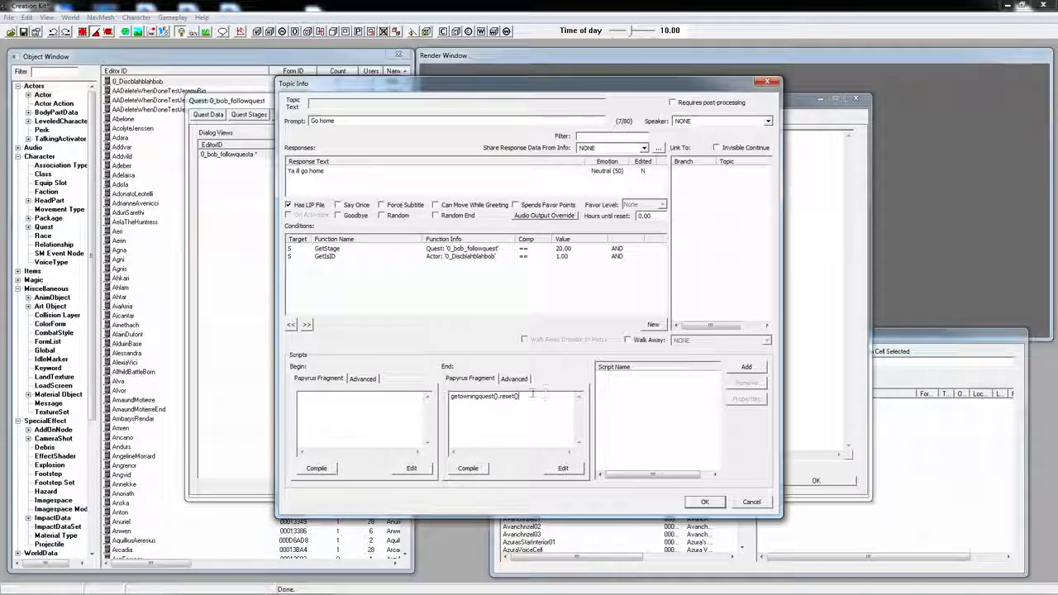
pyautogui.click(705, 502)
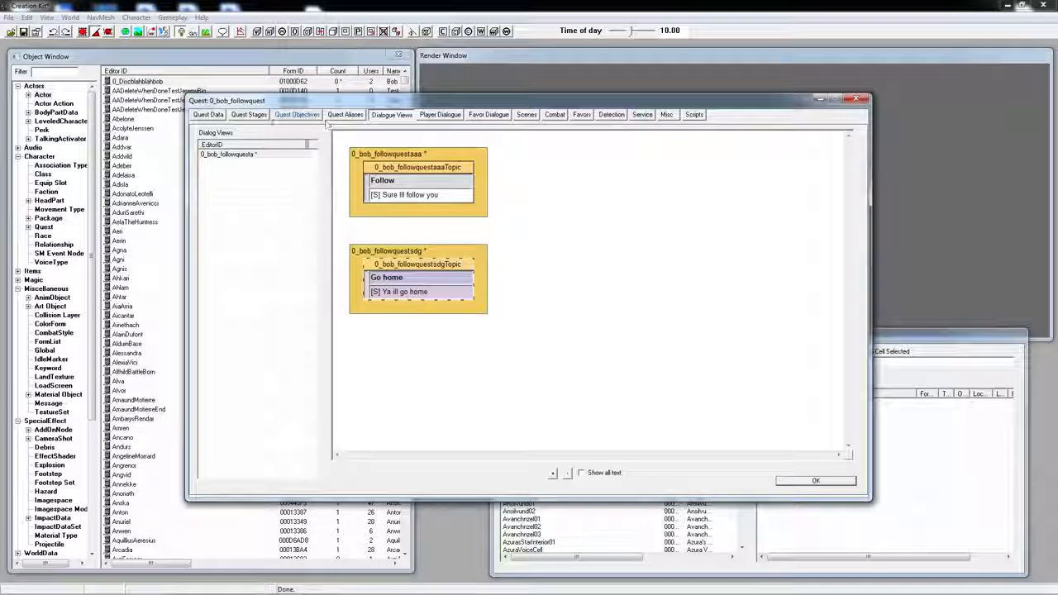
# - Mark stage 0 of the quest 0_bob_followquest as the start-up stage and check the quest's general data
pyautogui.click(249, 115)
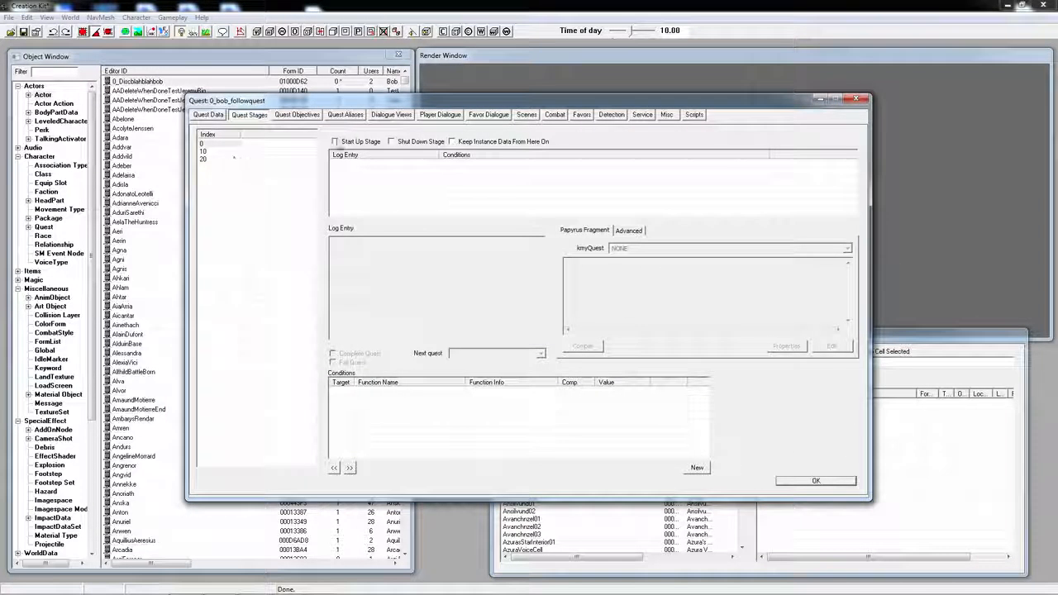
pyautogui.click(215, 144)
pyautogui.click(336, 141)
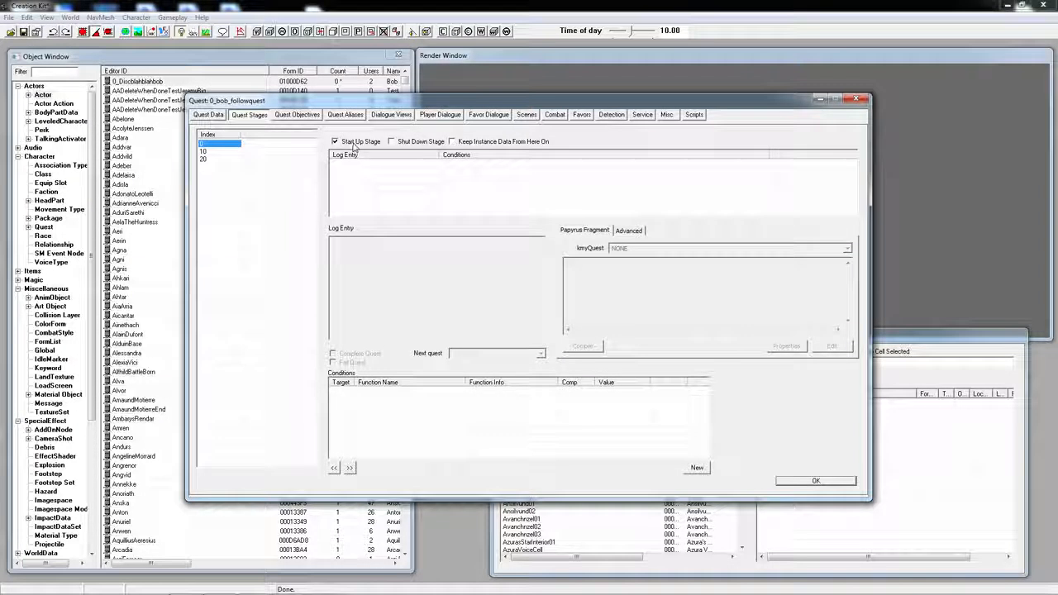
pyautogui.click(209, 115)
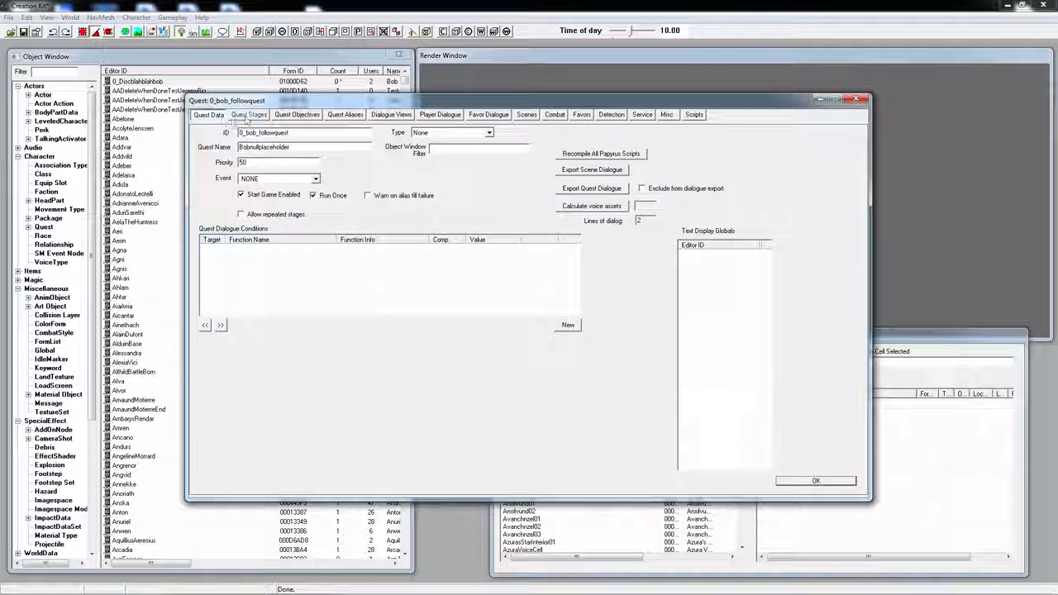
pyautogui.click(249, 116)
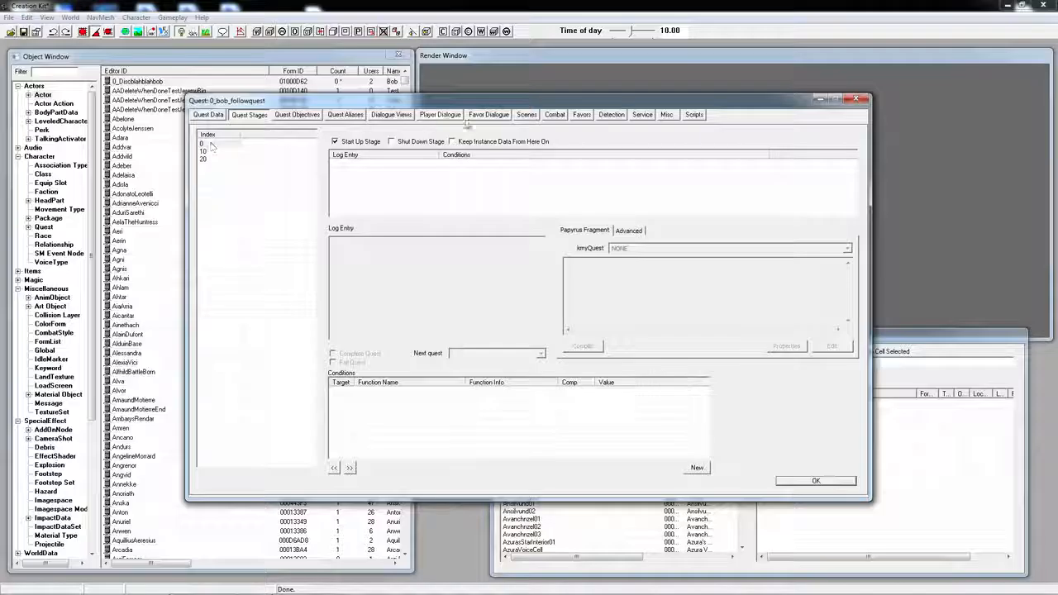
# - Examine the voice file path and audio options of the "Sure Ill follow you" response in the "Follow" topic
pyautogui.click(391, 115)
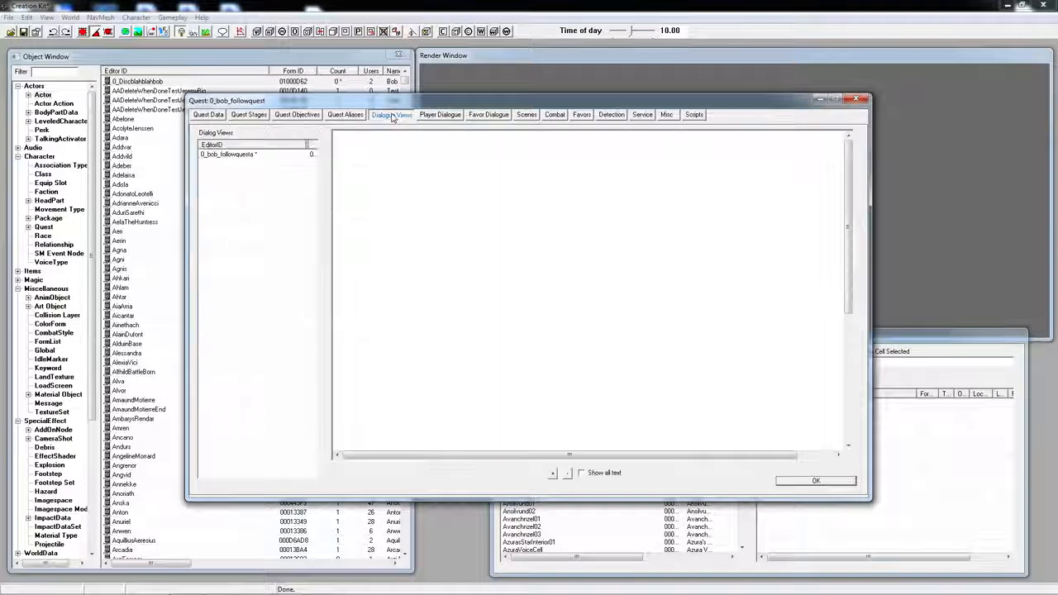
pyautogui.click(269, 156)
pyautogui.doubleClick(392, 203)
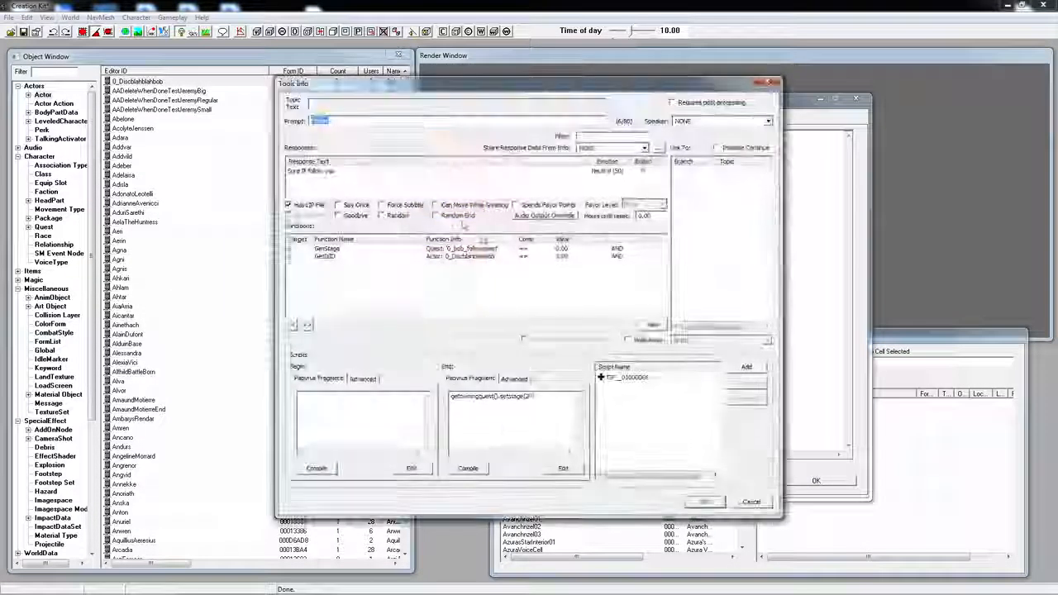
pyautogui.doubleClick(325, 172)
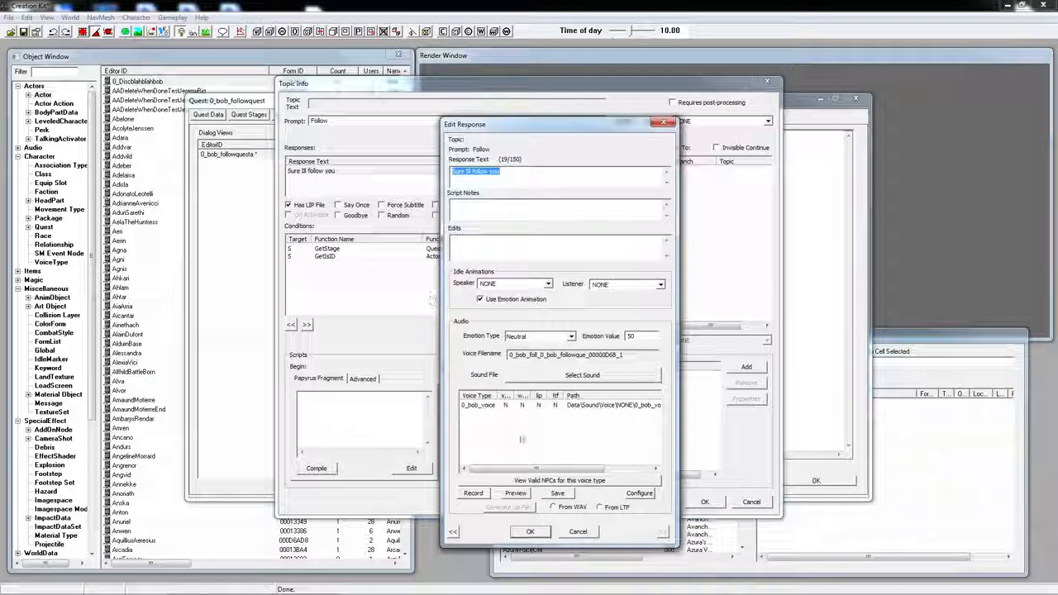
pyautogui.moveTo(535, 469); pyautogui.dragTo(583, 468)
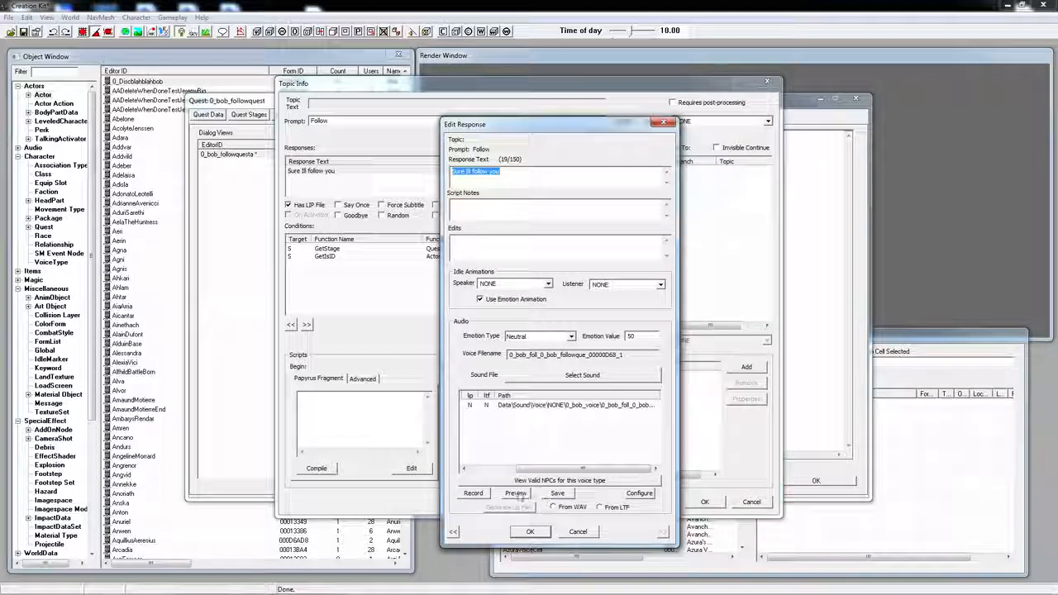
pyautogui.click(516, 494)
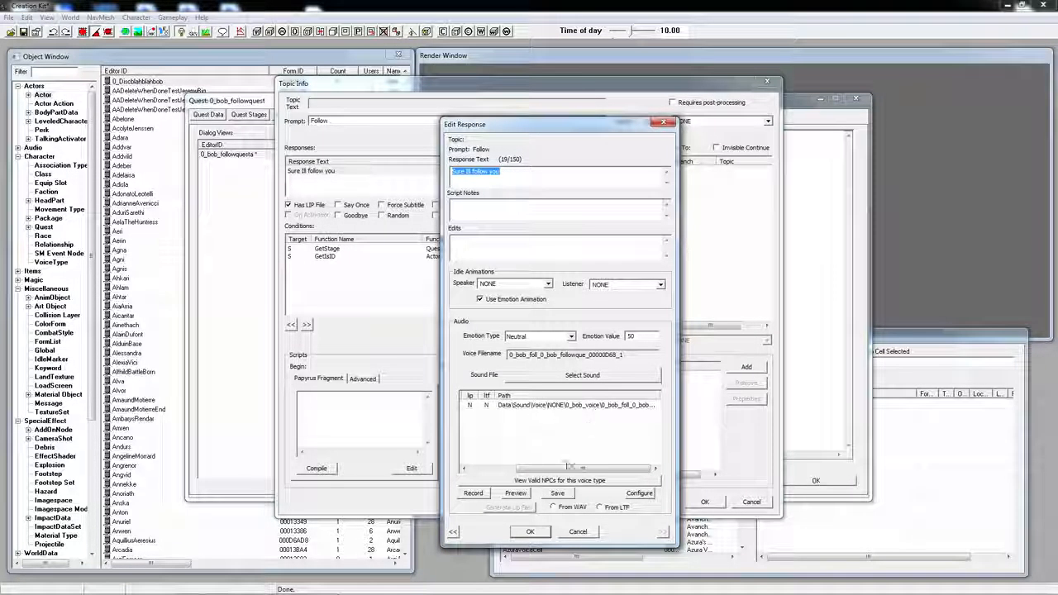
pyautogui.click(530, 532)
pyautogui.click(703, 500)
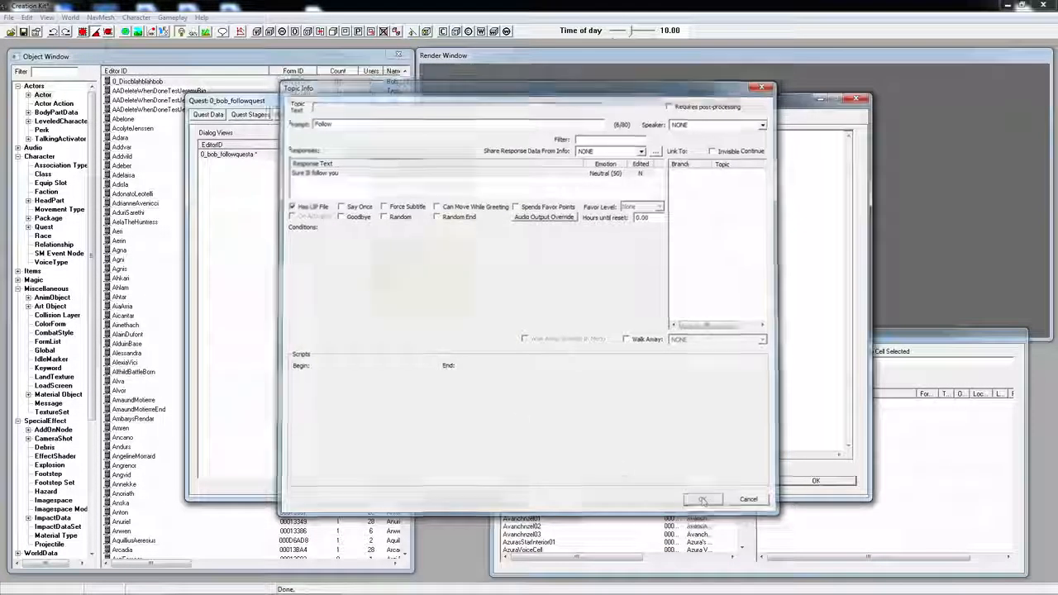
# - Close the quest with its changes kept and save the plugin as Bobfollower
pyautogui.click(816, 481)
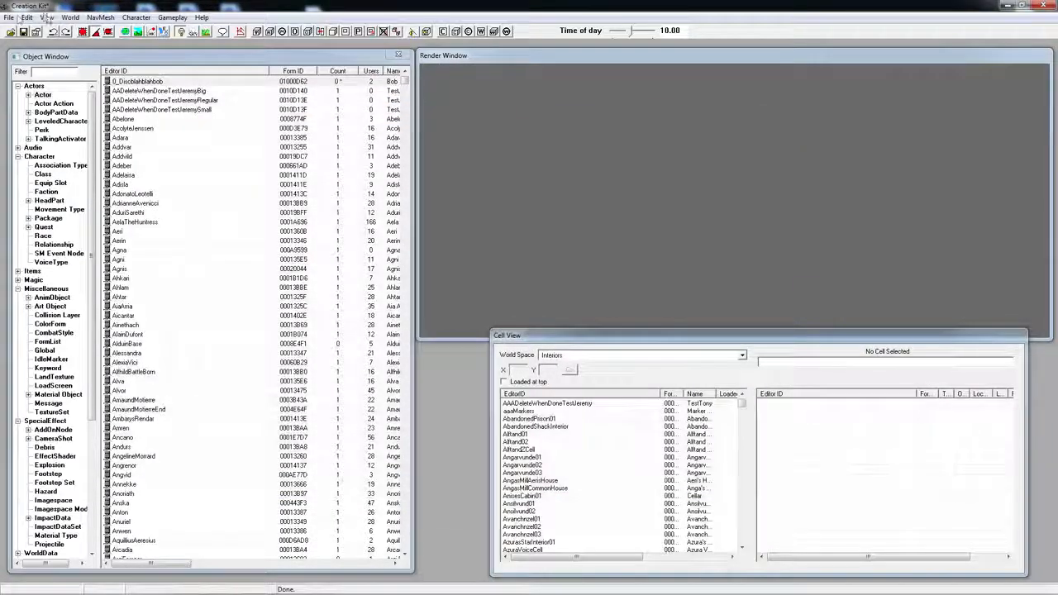
pyautogui.click(8, 17)
pyautogui.click(21, 28)
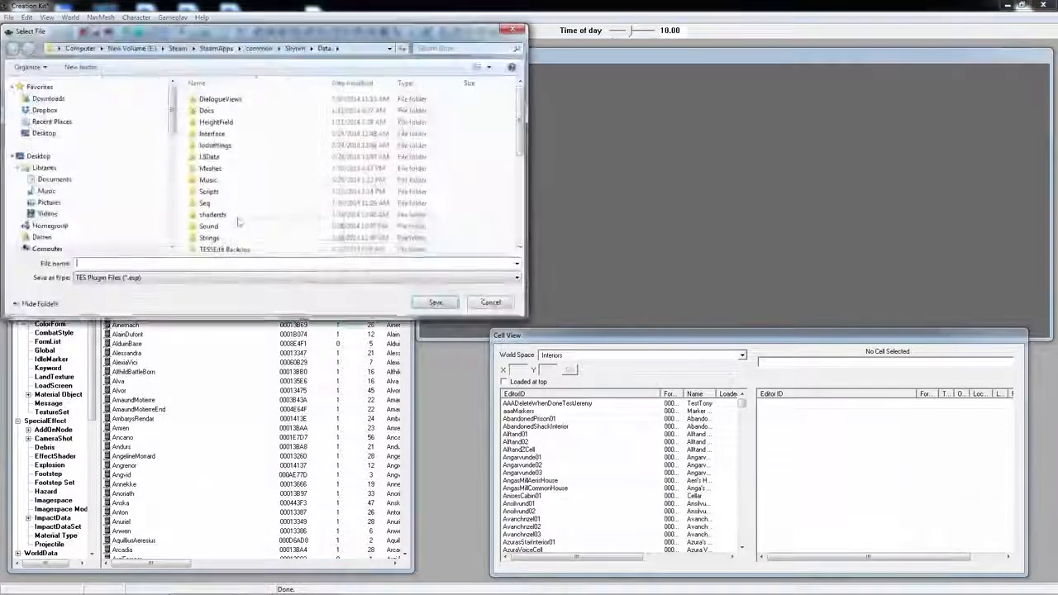
pyautogui.write('Bobforn')
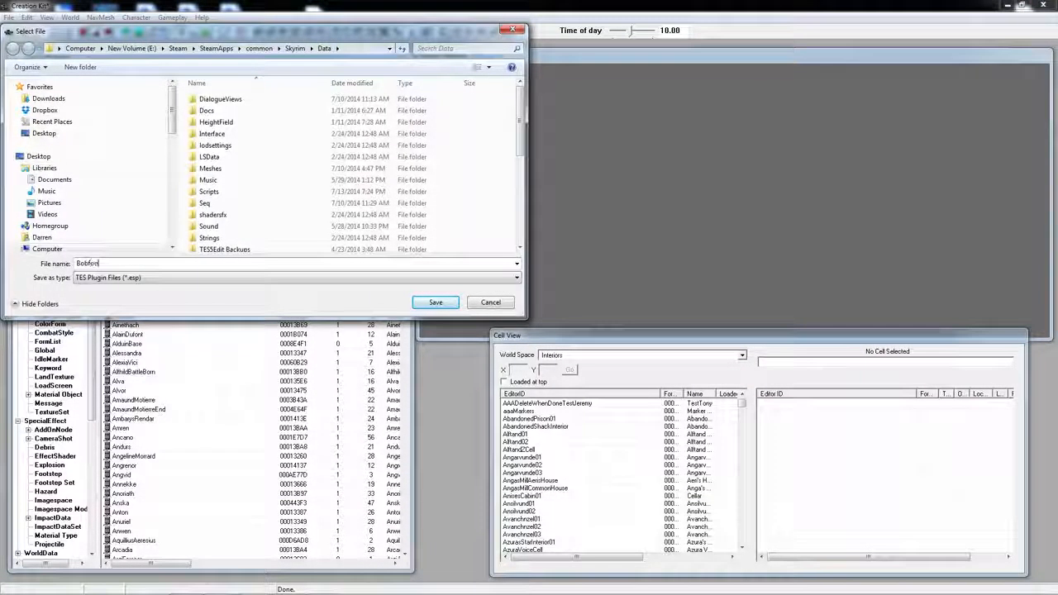
pyautogui.write('er')
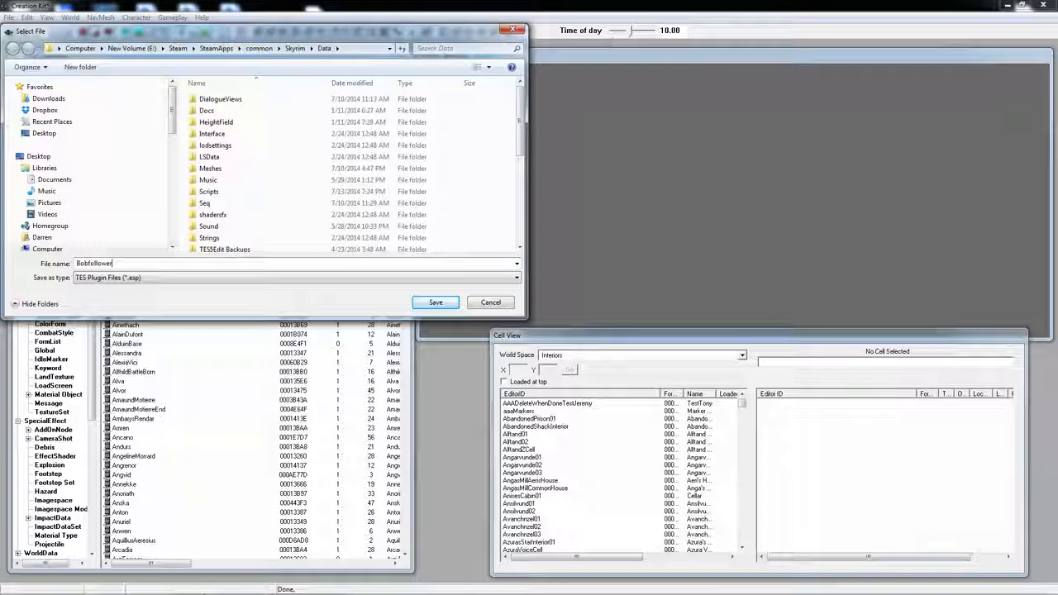
pyautogui.click(436, 302)
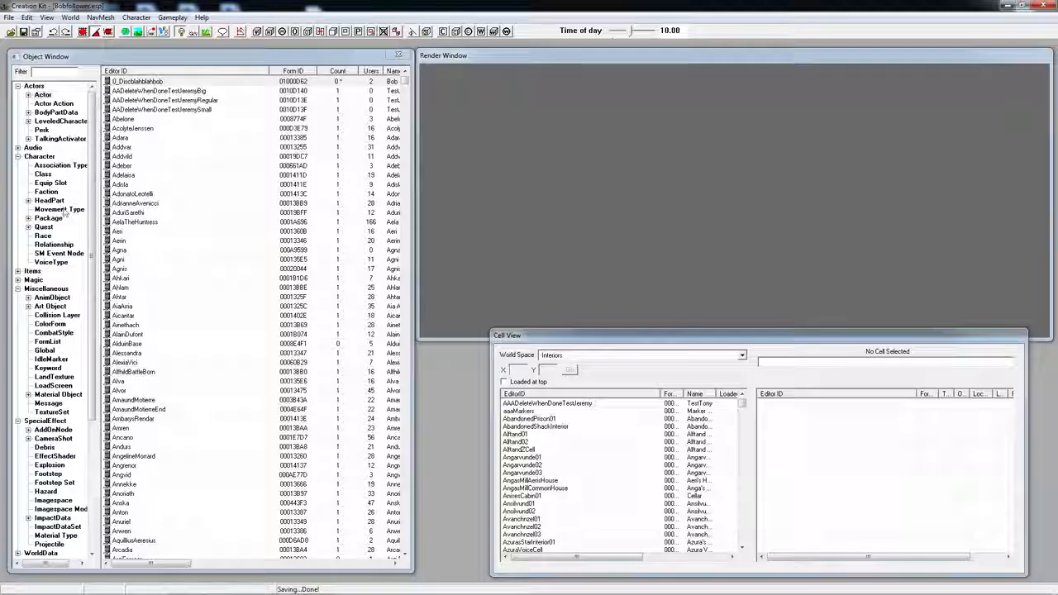
# - Reopen the quest 0_bob_followquest, then record and save voice audio for the "Sure Ill follow you" response
pyautogui.click(43, 226)
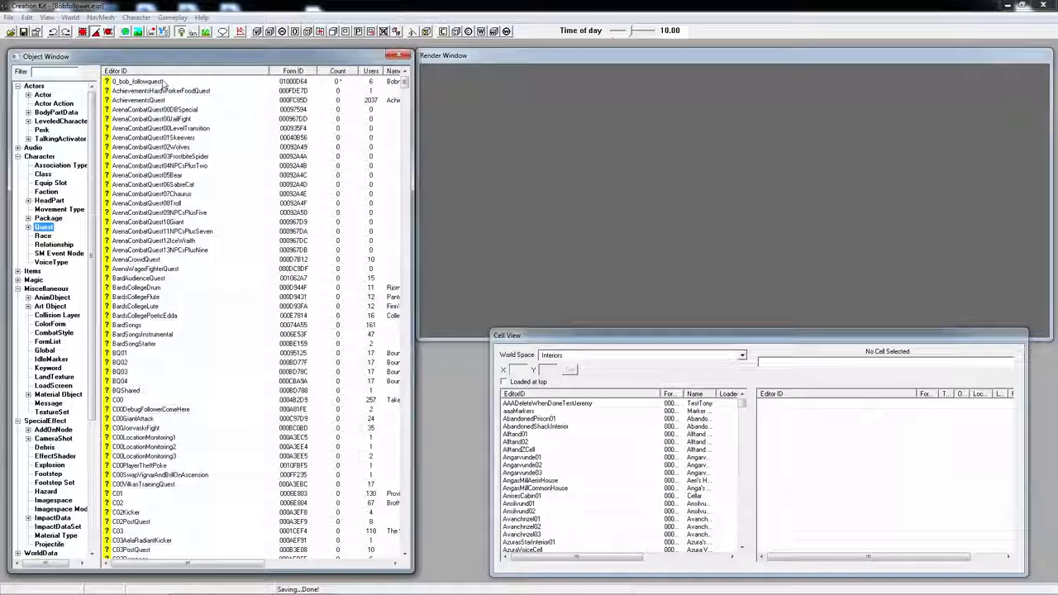
pyautogui.doubleClick(163, 84)
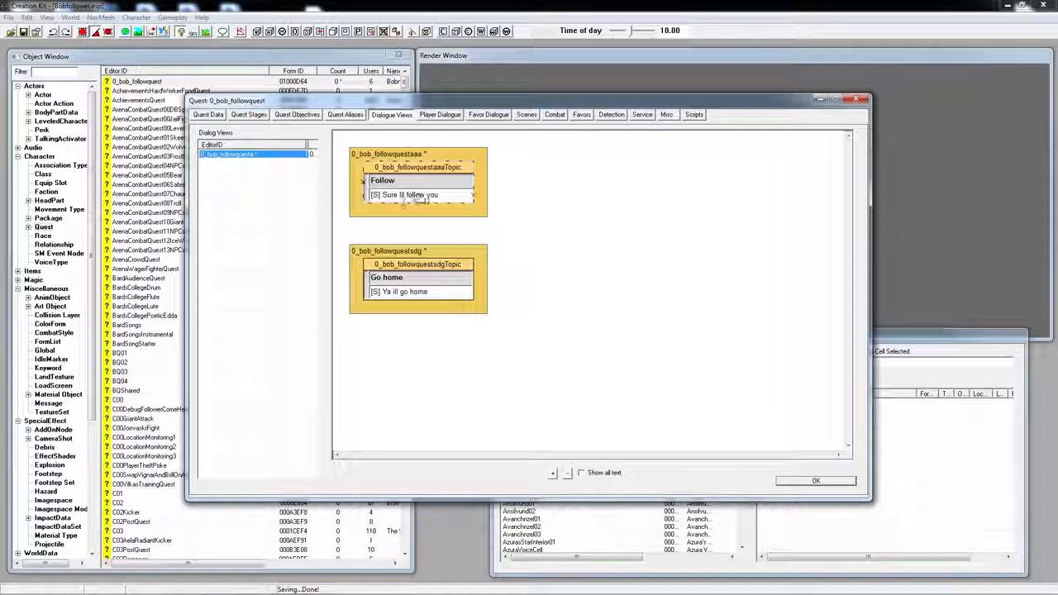
pyautogui.doubleClick(422, 196)
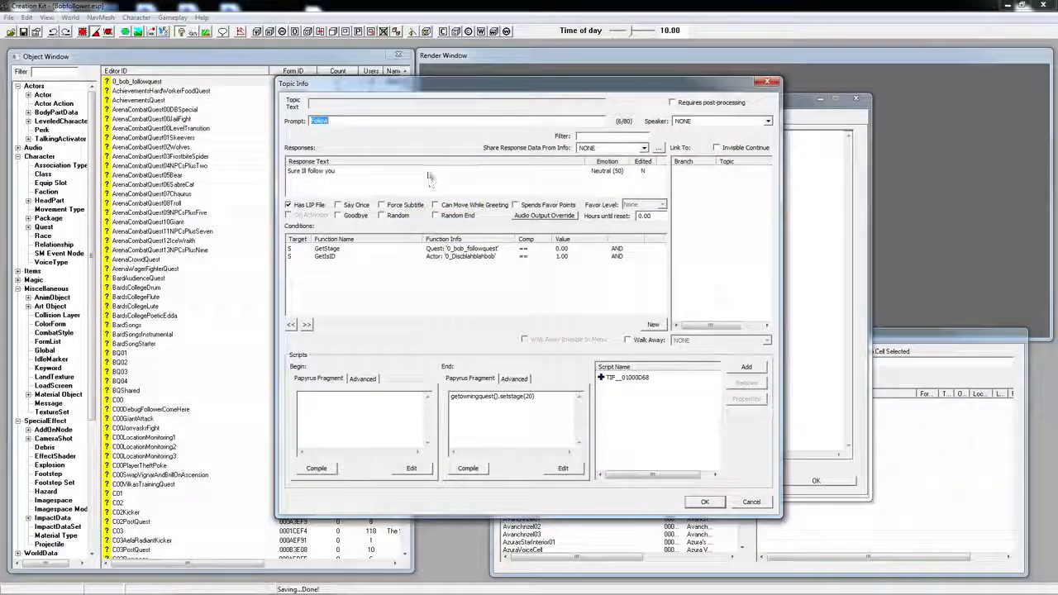
pyautogui.doubleClick(429, 173)
pyautogui.click(473, 493)
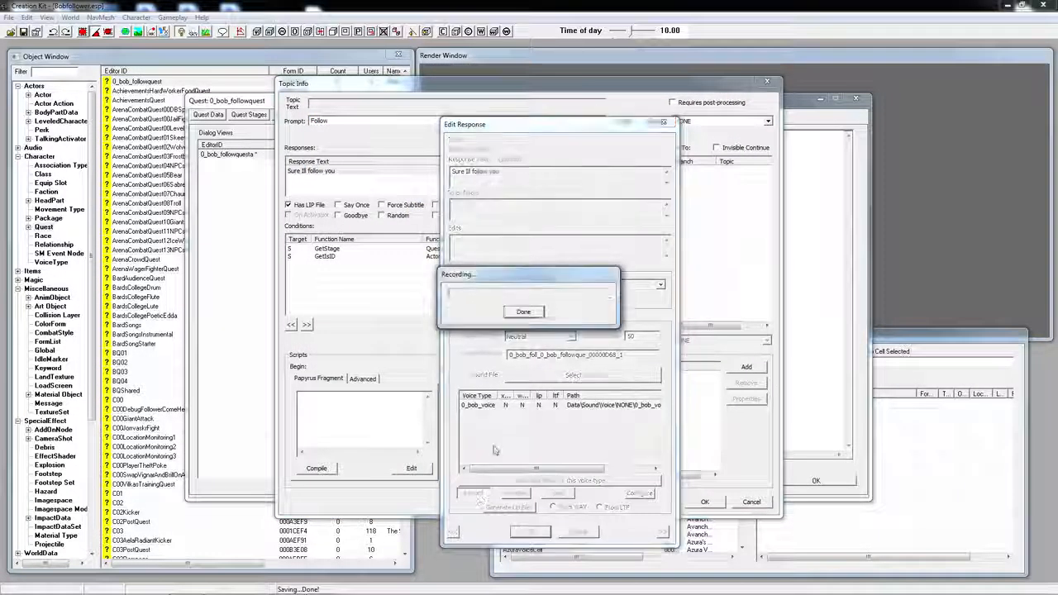
pyautogui.click(534, 312)
pyautogui.click(562, 495)
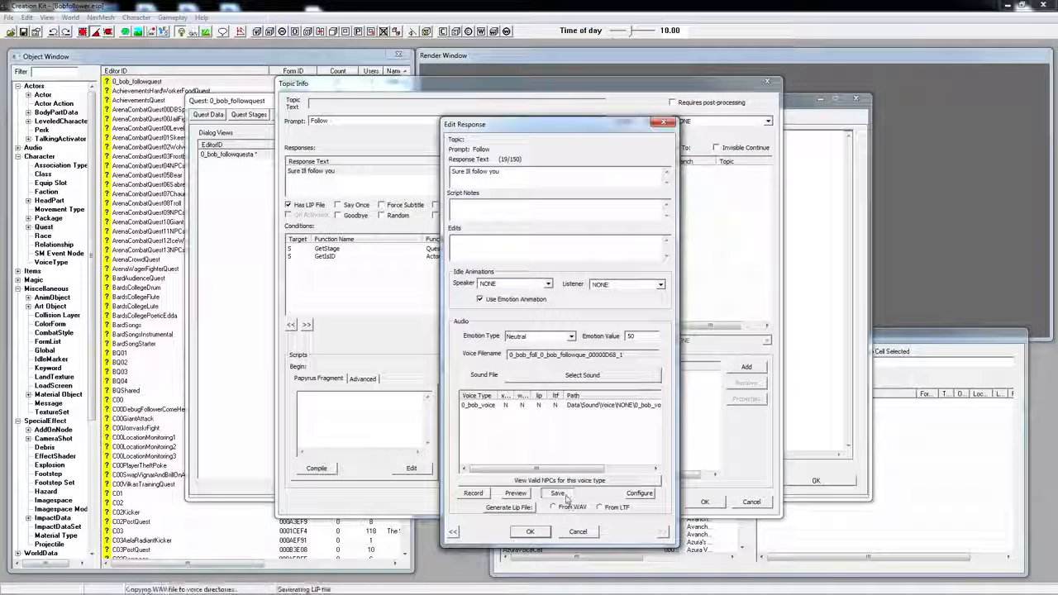
pyautogui.click(530, 532)
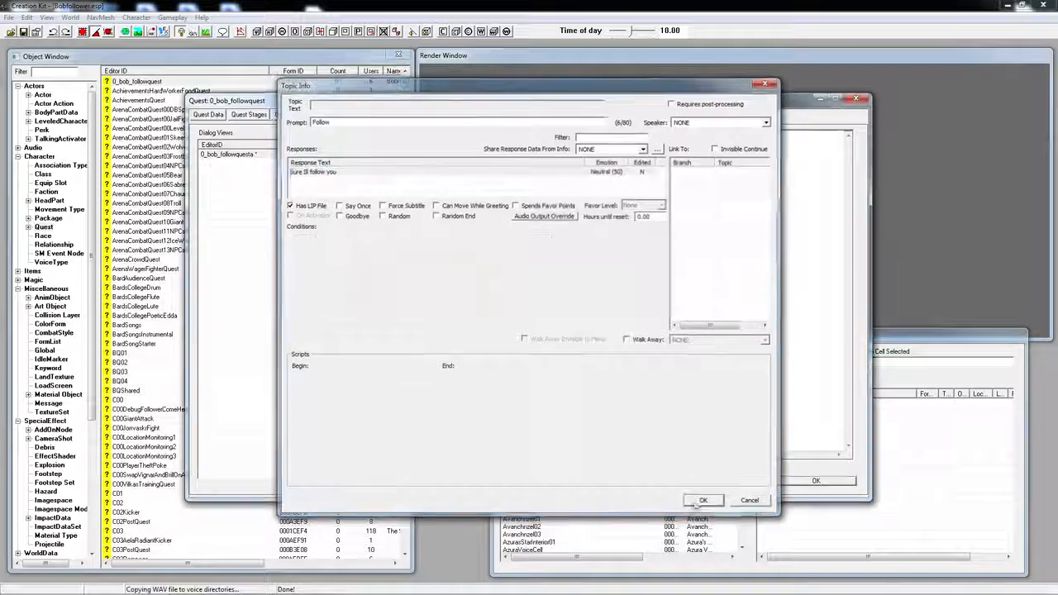
pyautogui.click(702, 502)
# - Record and save voice audio for the "Ya ill go home" response, check its voice filename, and confirm the response
pyautogui.doubleClick(405, 281)
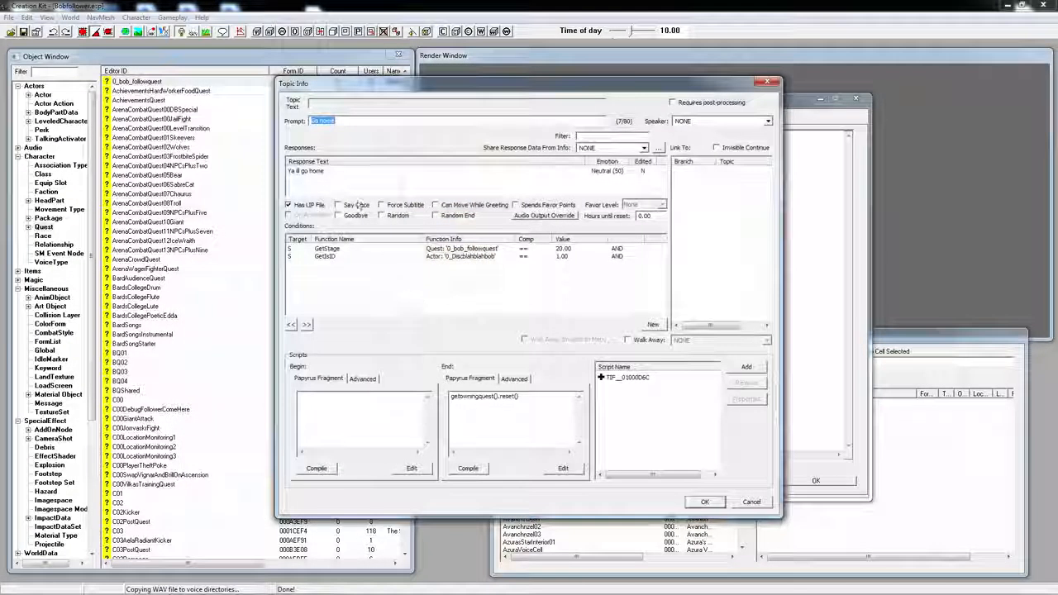
pyautogui.doubleClick(356, 171)
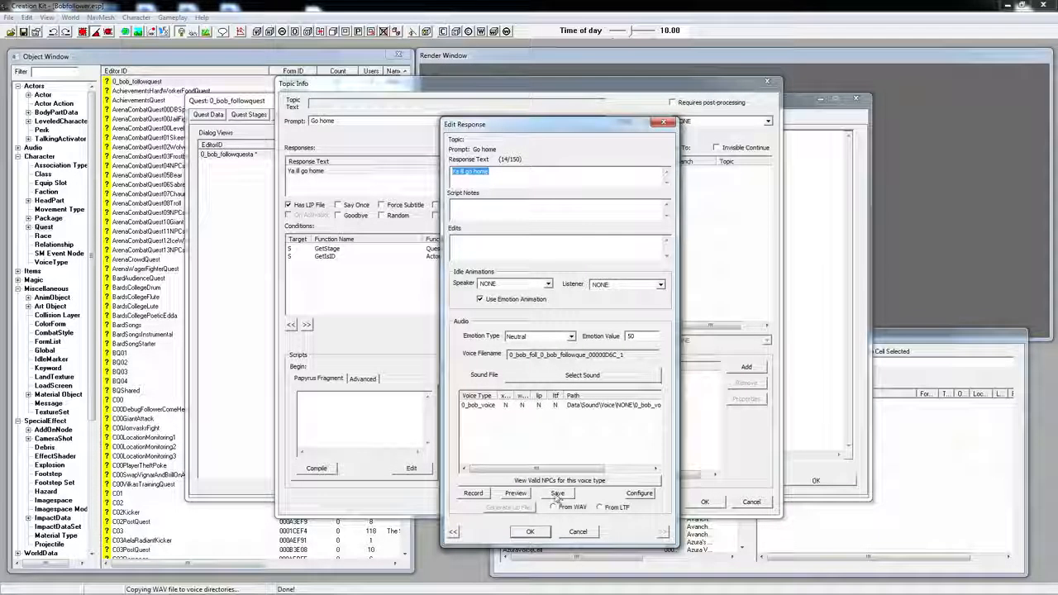
pyautogui.click(473, 493)
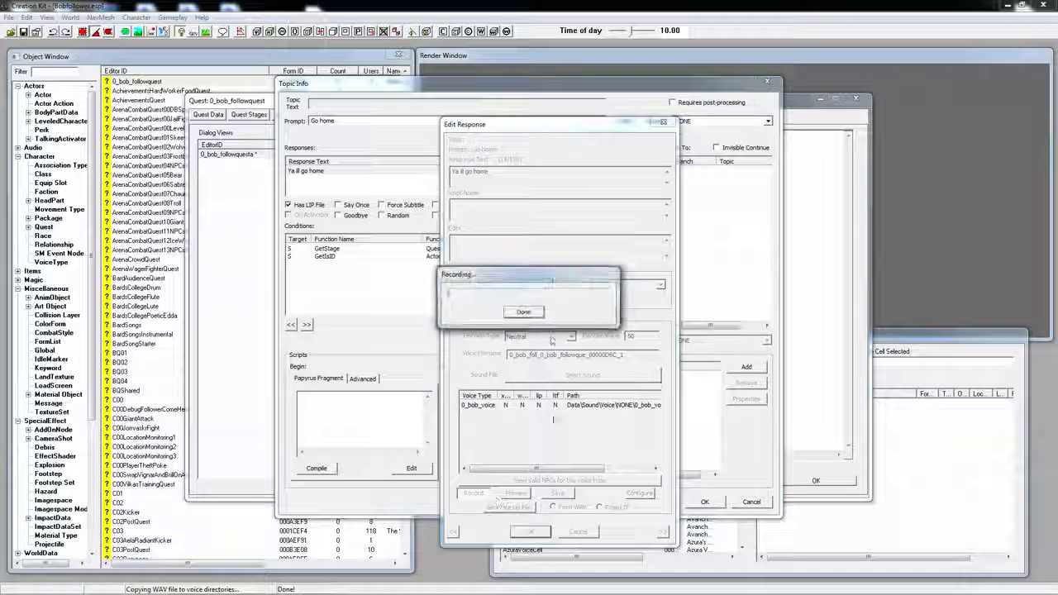
pyautogui.click(523, 311)
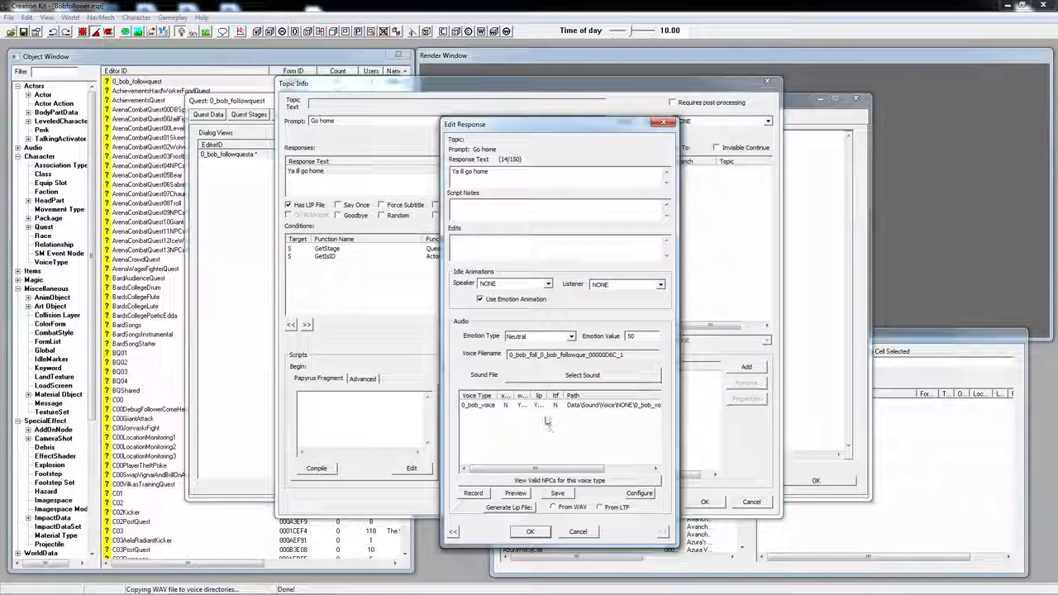
pyautogui.click(520, 406)
pyautogui.click(564, 496)
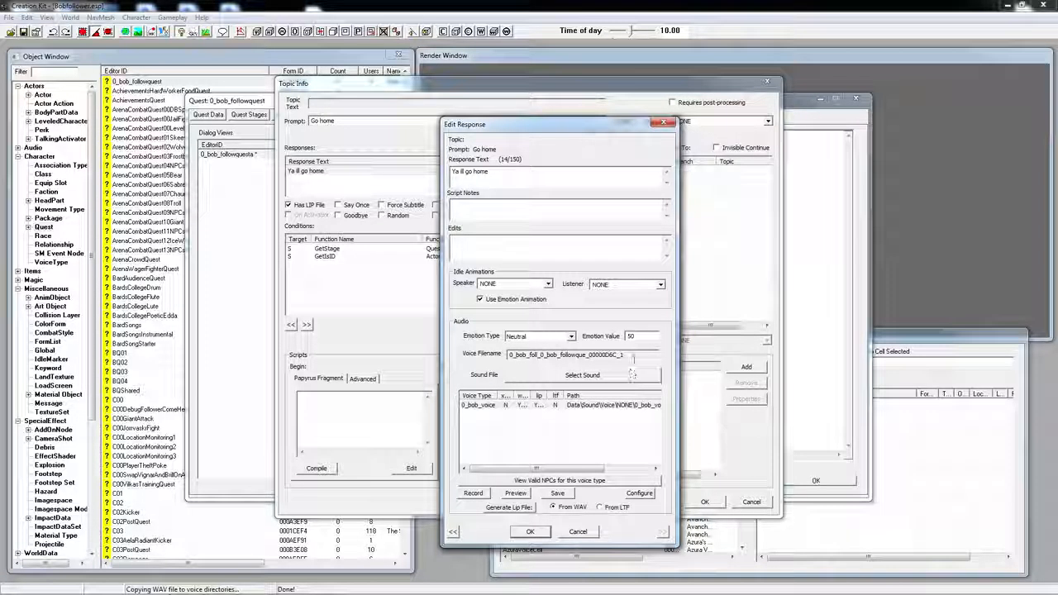
pyautogui.moveTo(625, 355); pyautogui.dragTo(492, 349)
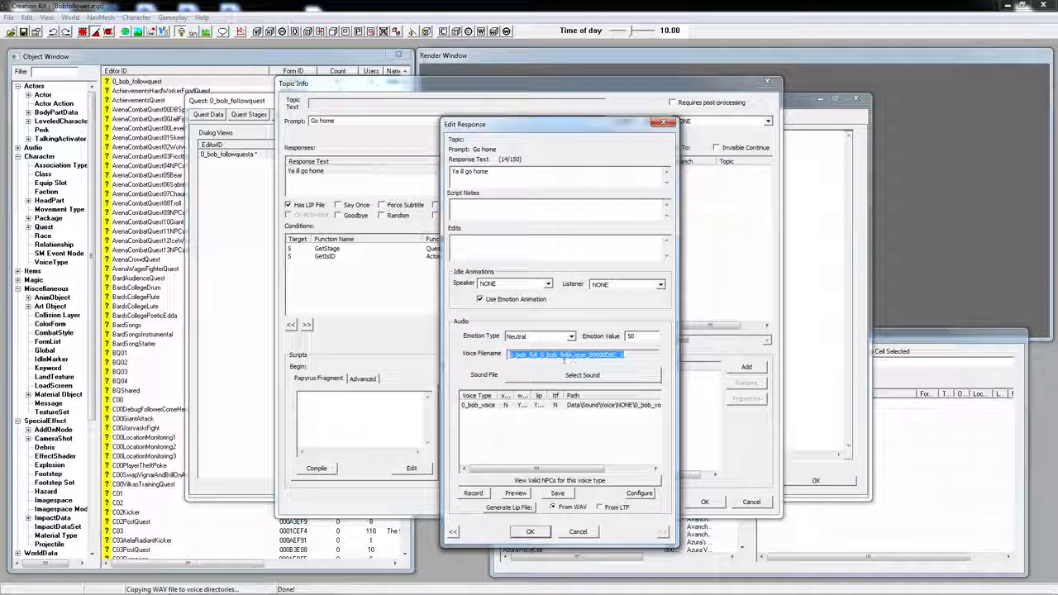
pyautogui.click(533, 532)
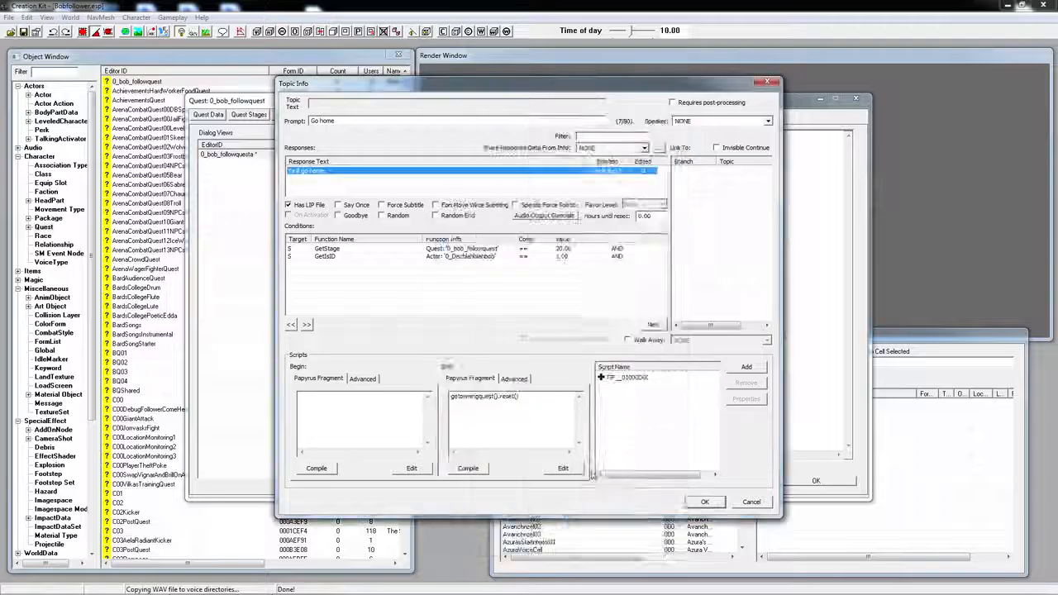
# - Confirm the topic info of the "Go home" topic
pyautogui.click(705, 501)
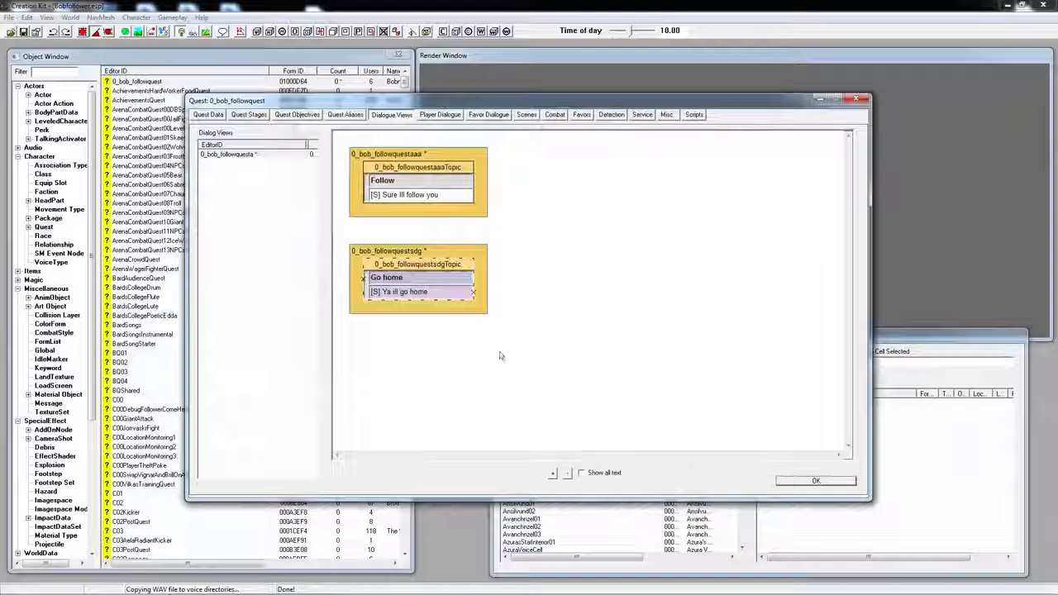
pyautogui.click(413, 195)
pyautogui.click(418, 294)
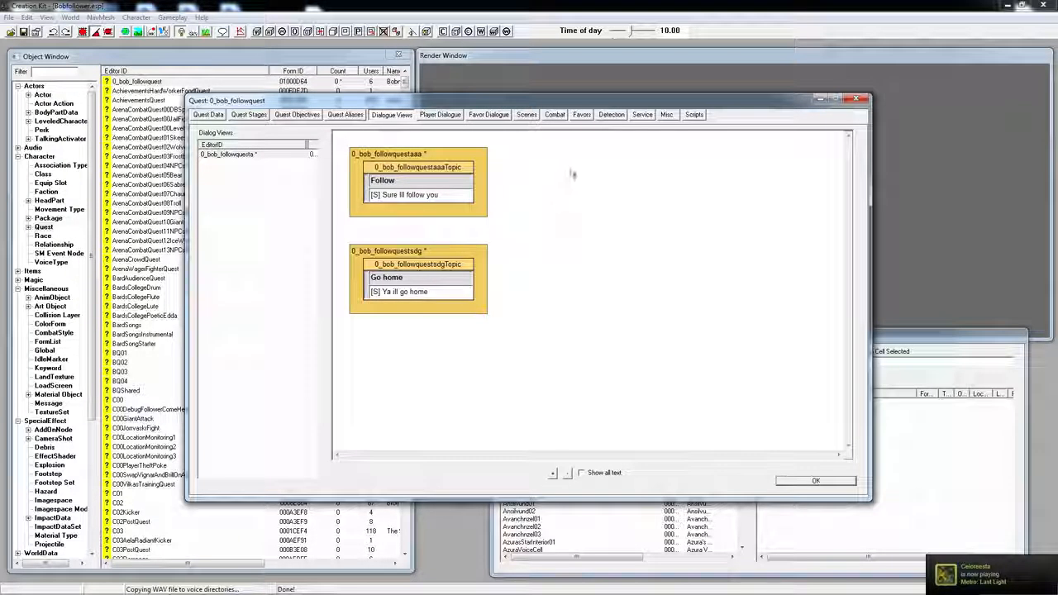
# - Create a miscellaneous topic of type Hello in the quest with the ID 0_bob_followquesthello
pyautogui.click(668, 115)
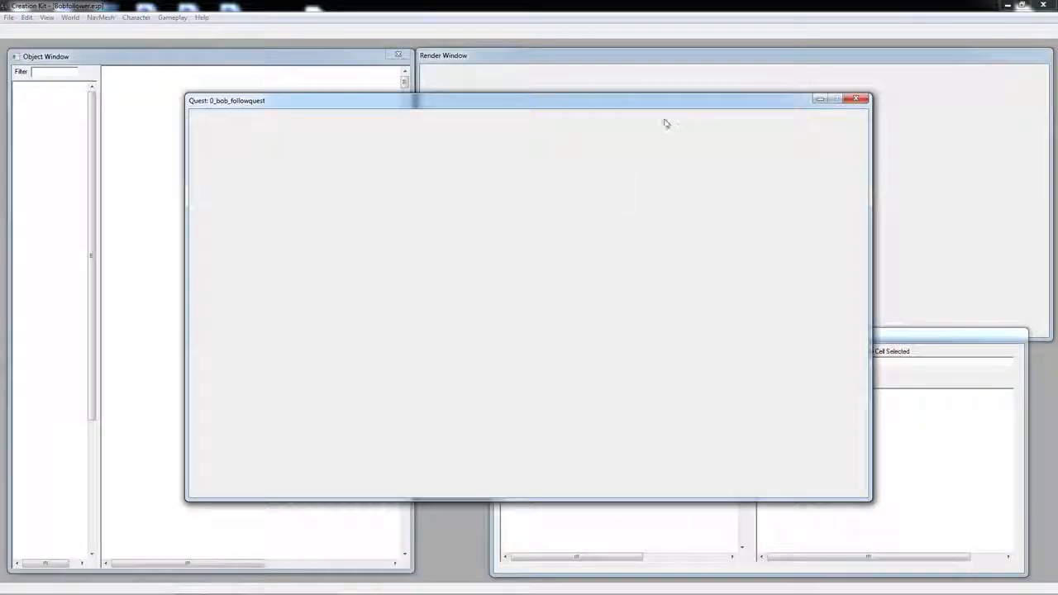
pyautogui.rightClick(340, 176)
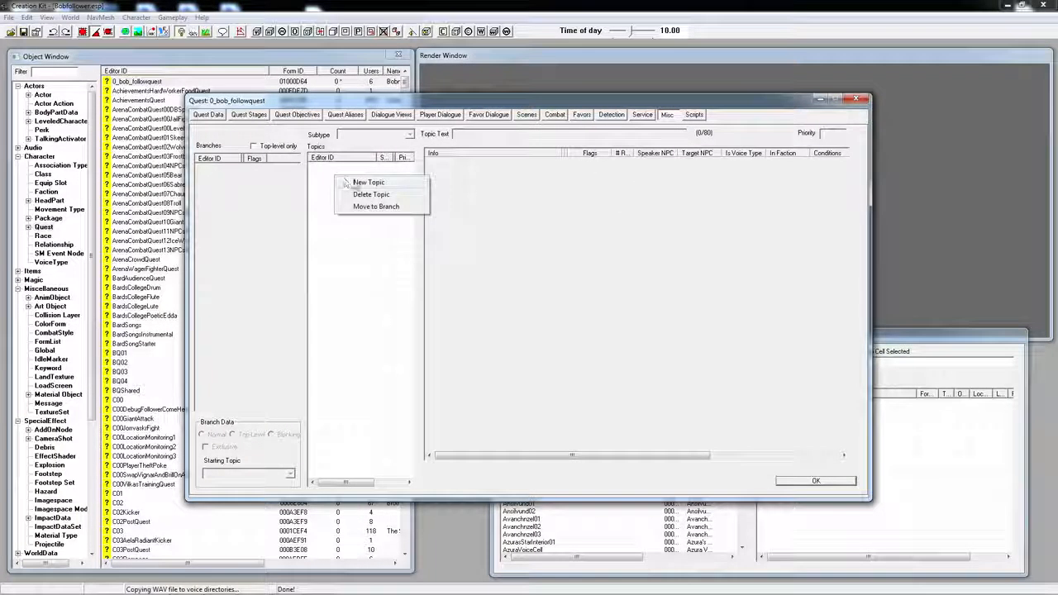
pyautogui.click(347, 183)
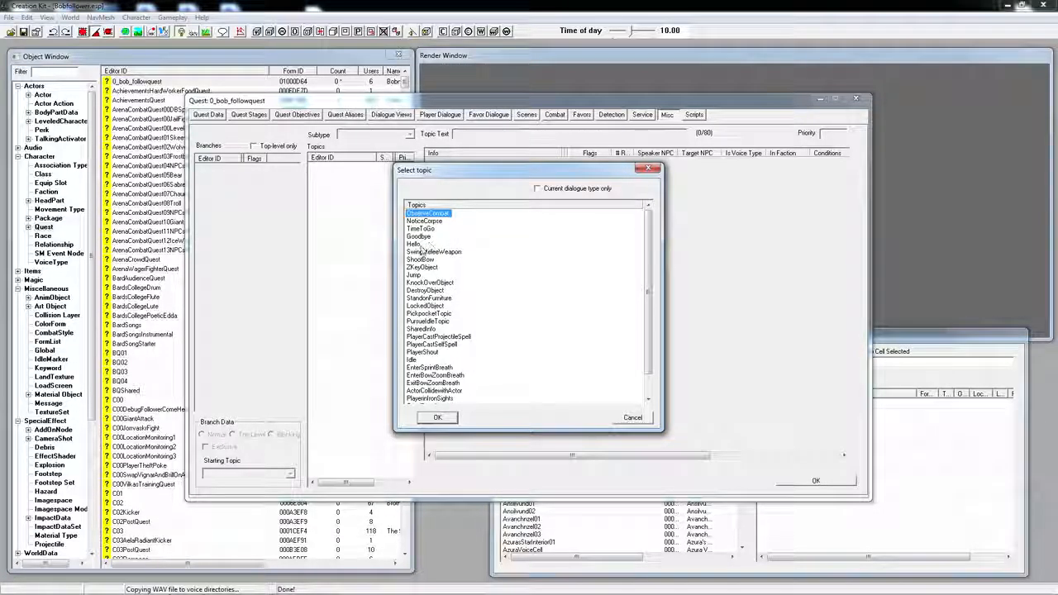
pyautogui.doubleClick(417, 246)
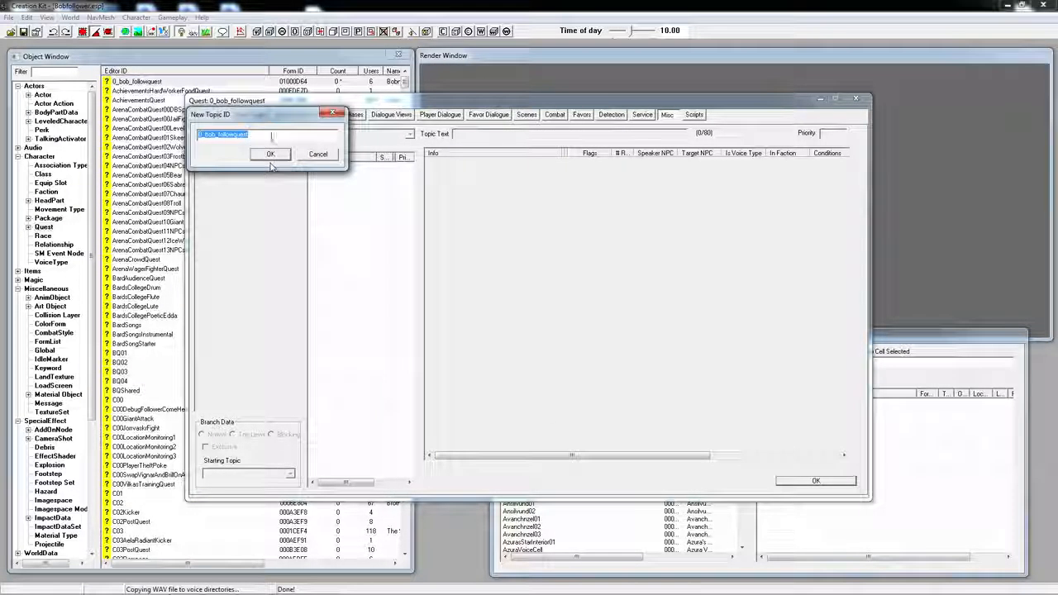
pyautogui.click(272, 135)
pyautogui.write('hello')
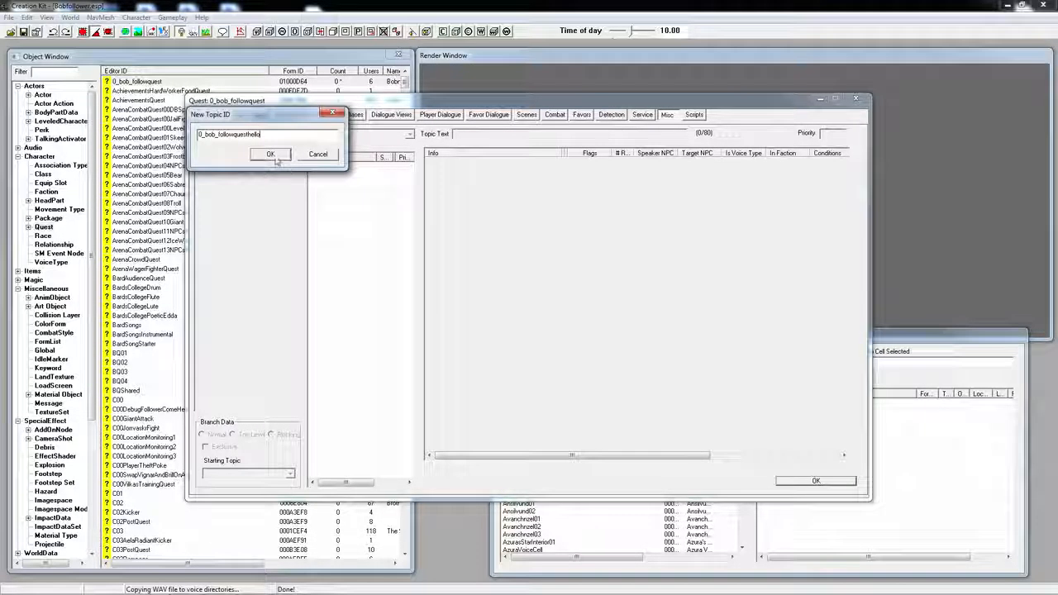
pyautogui.click(270, 154)
# - Add an info to the Hello topic with the response text "Hello"
pyautogui.rightClick(485, 190)
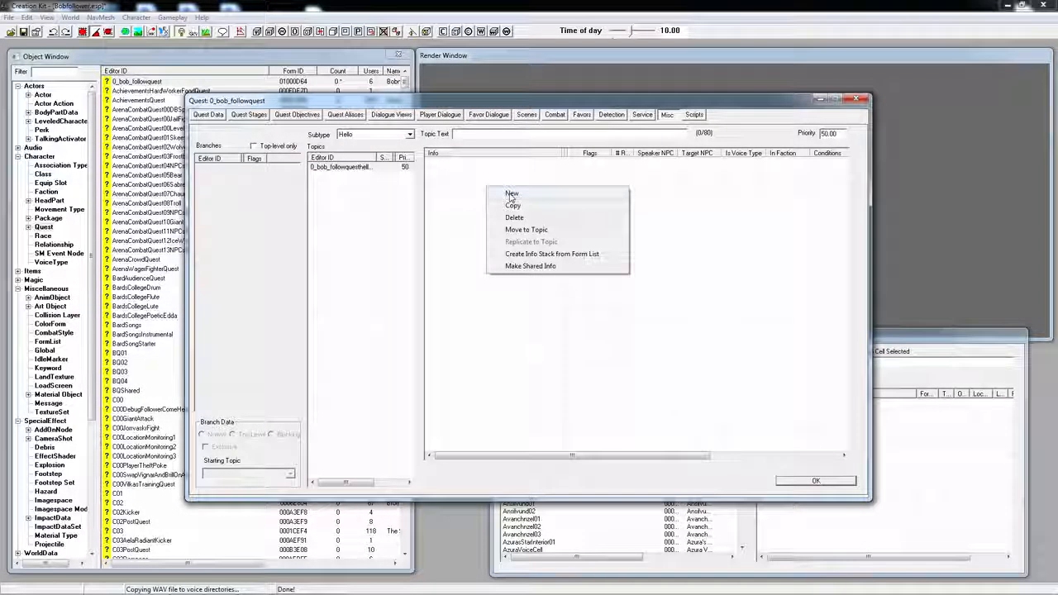
pyautogui.click(501, 198)
pyautogui.click(481, 172)
pyautogui.write('He')
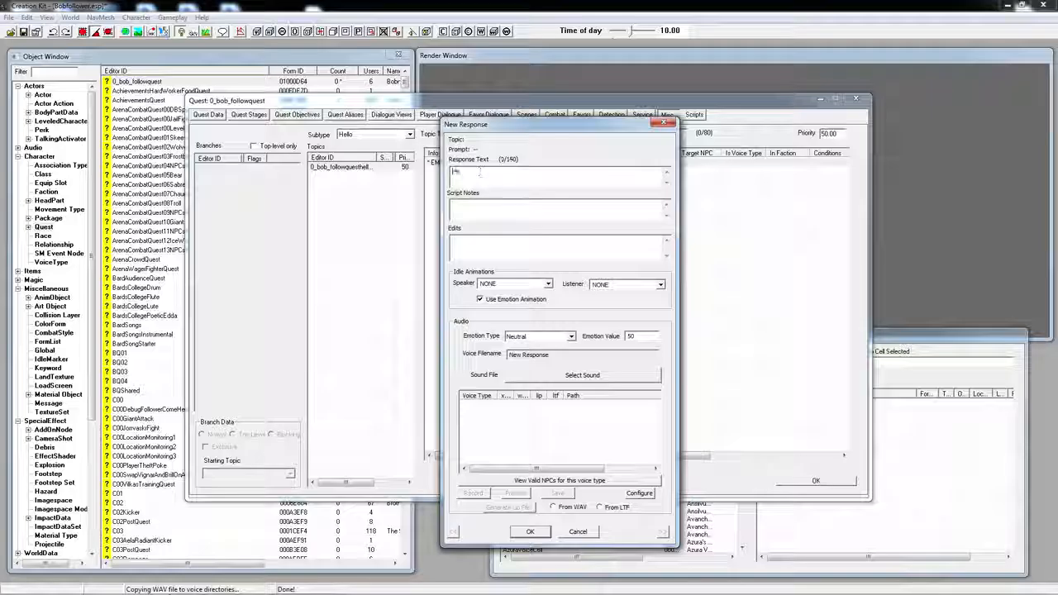
pyautogui.write('llo')
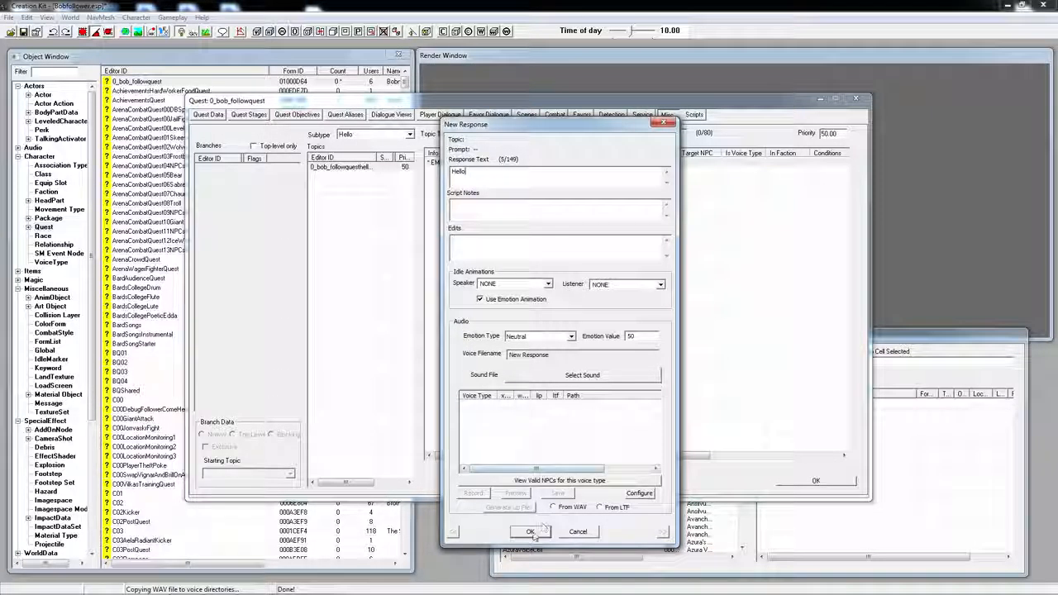
pyautogui.click(532, 531)
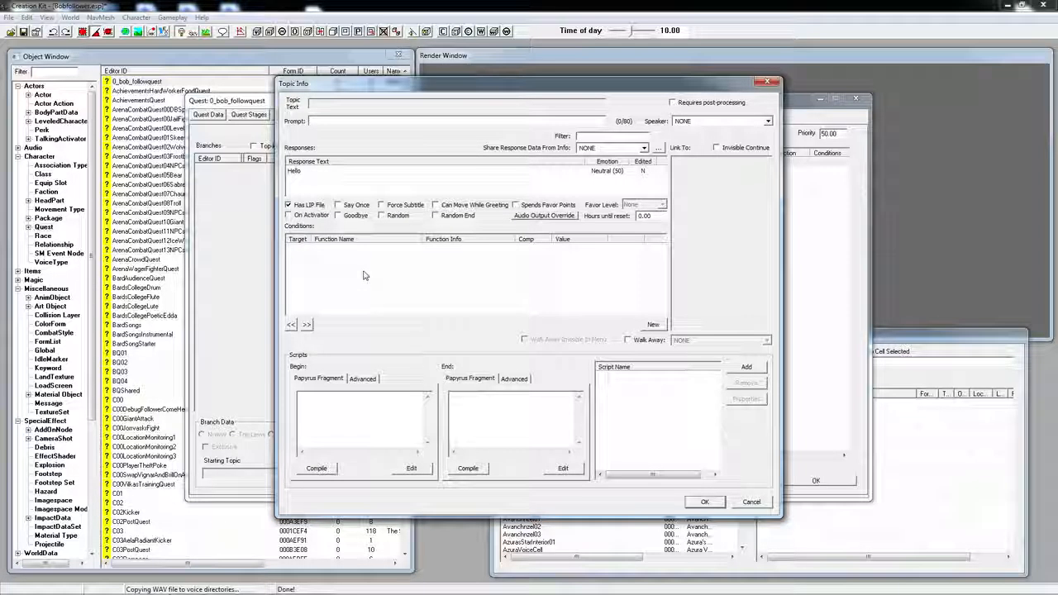
# - Paste the copied conditions into the "Hello" info and delete the GetStage condition, keeping only GetIsID
pyautogui.rightClick(364, 276)
pyautogui.click(408, 344)
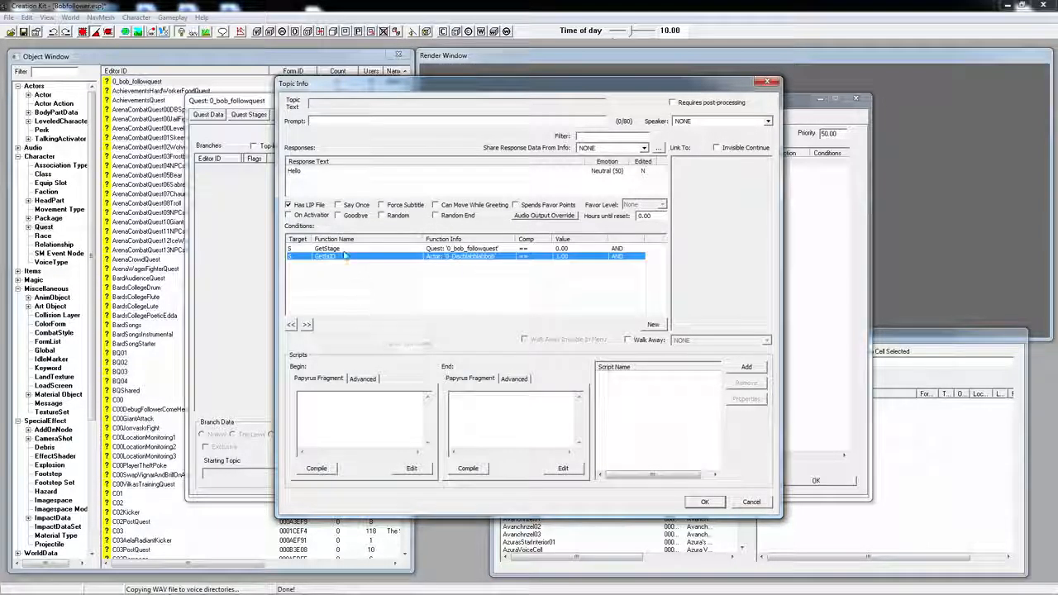
pyautogui.rightClick(351, 248)
pyautogui.click(382, 281)
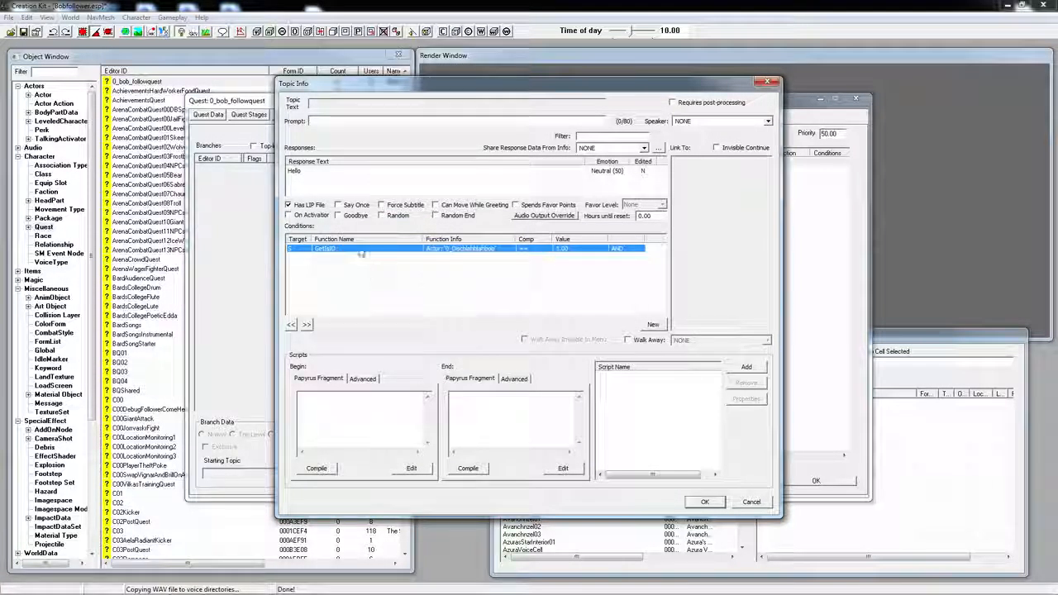
pyautogui.click(397, 267)
pyautogui.click(494, 250)
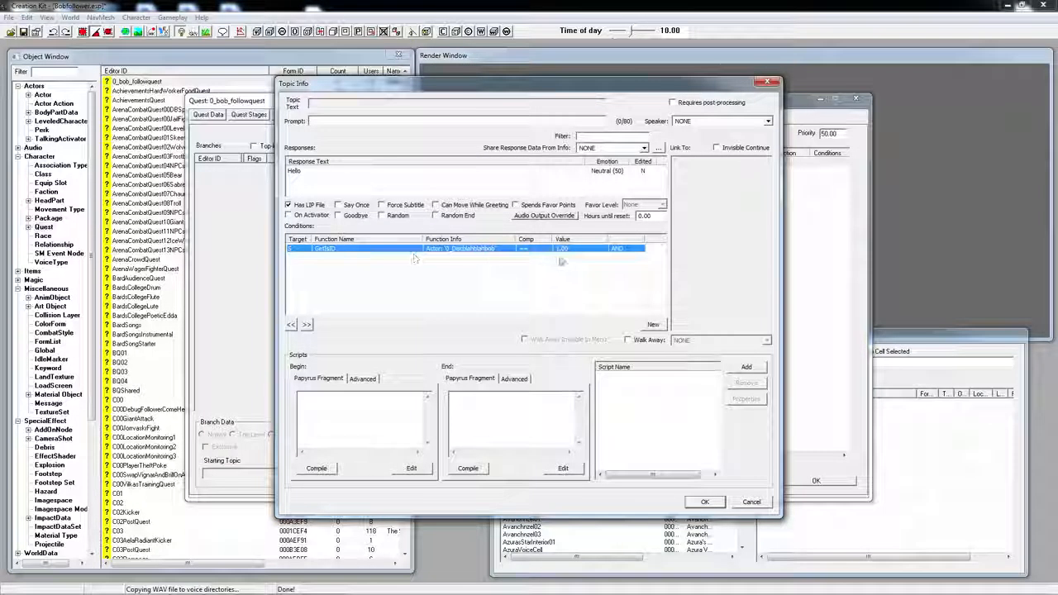
# - Mark the "Hello" info as Random and set its audio output override to SOMDialogue3D4000
pyautogui.click(394, 216)
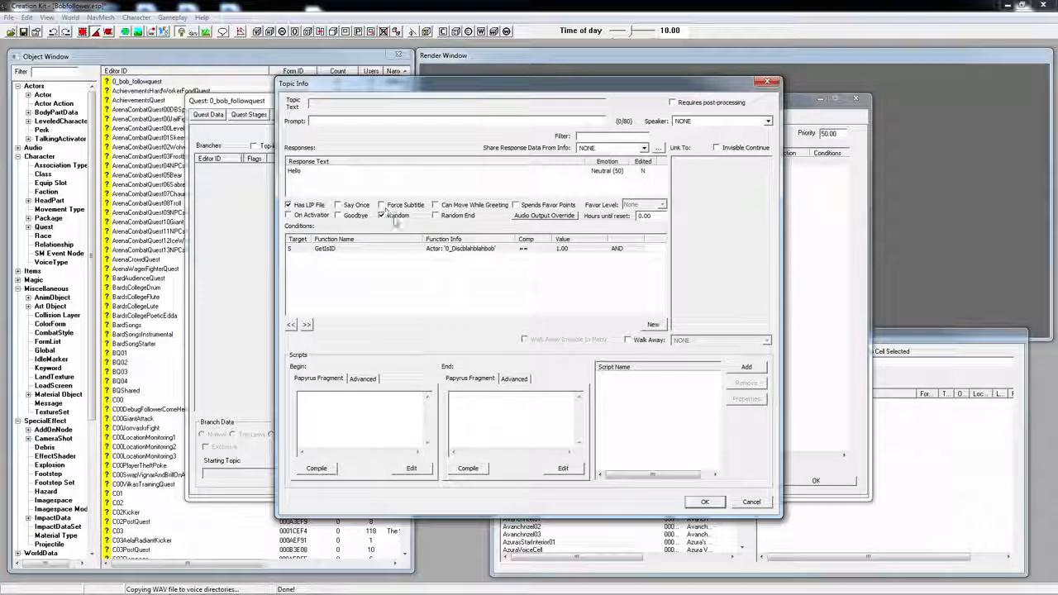
pyautogui.click(547, 216)
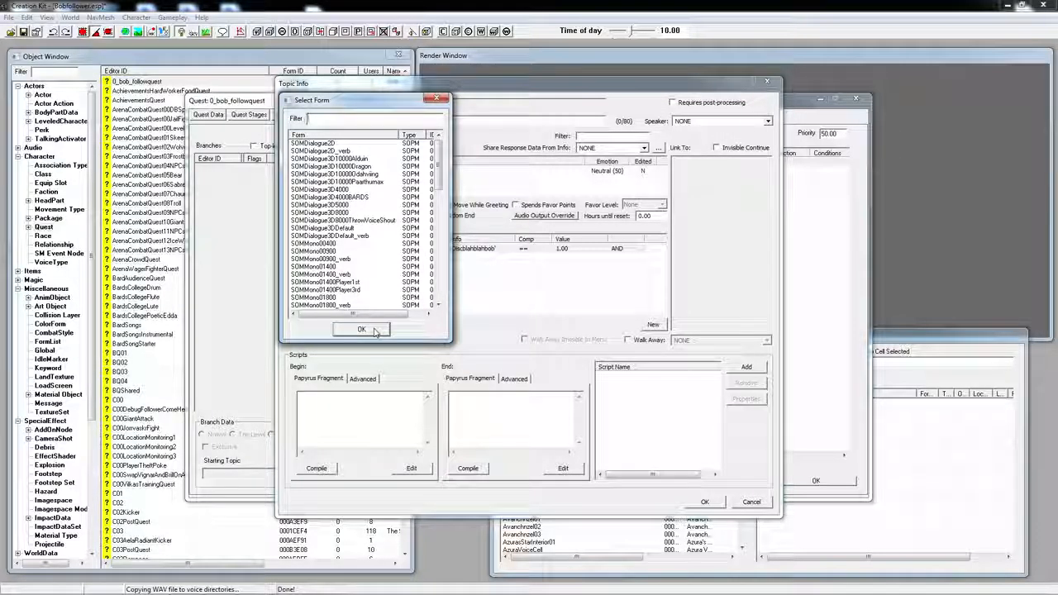
pyautogui.doubleClick(330, 189)
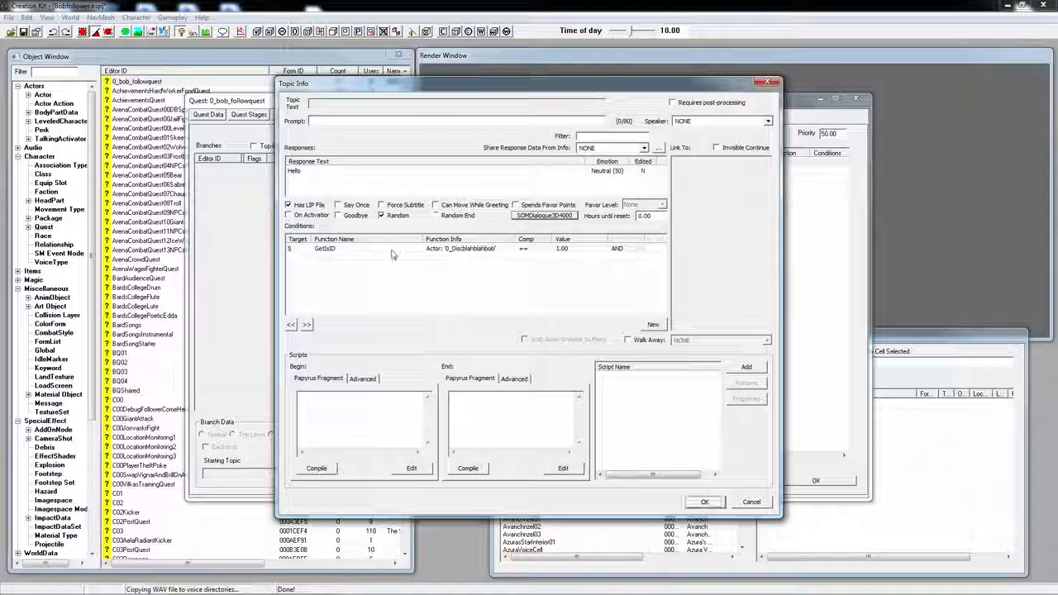
# - Record and save voice audio for the "Hello" response, then confirm the response and its topic info
pyautogui.doubleClick(316, 172)
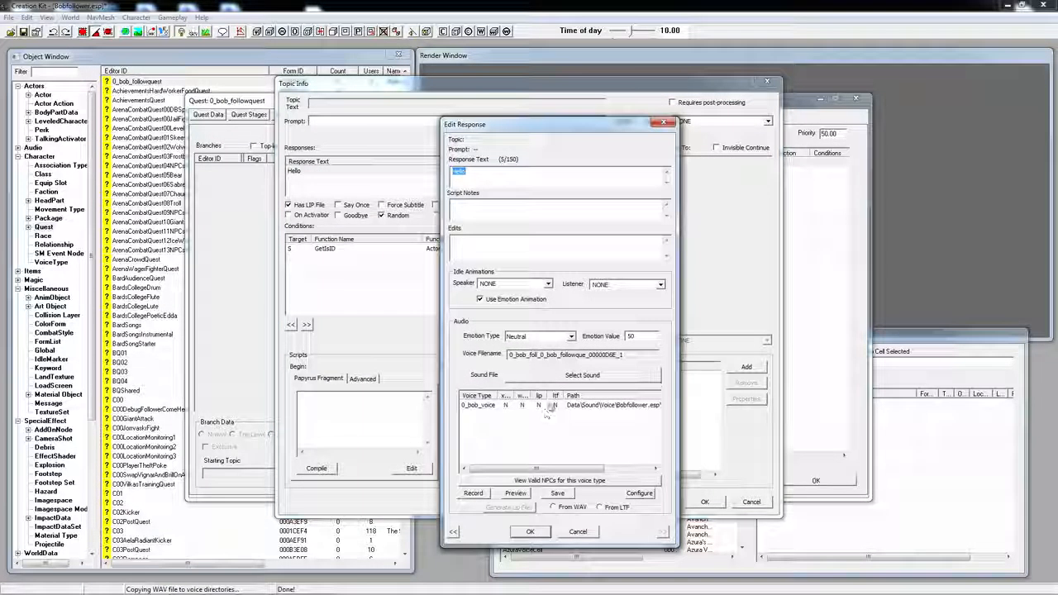
pyautogui.click(474, 494)
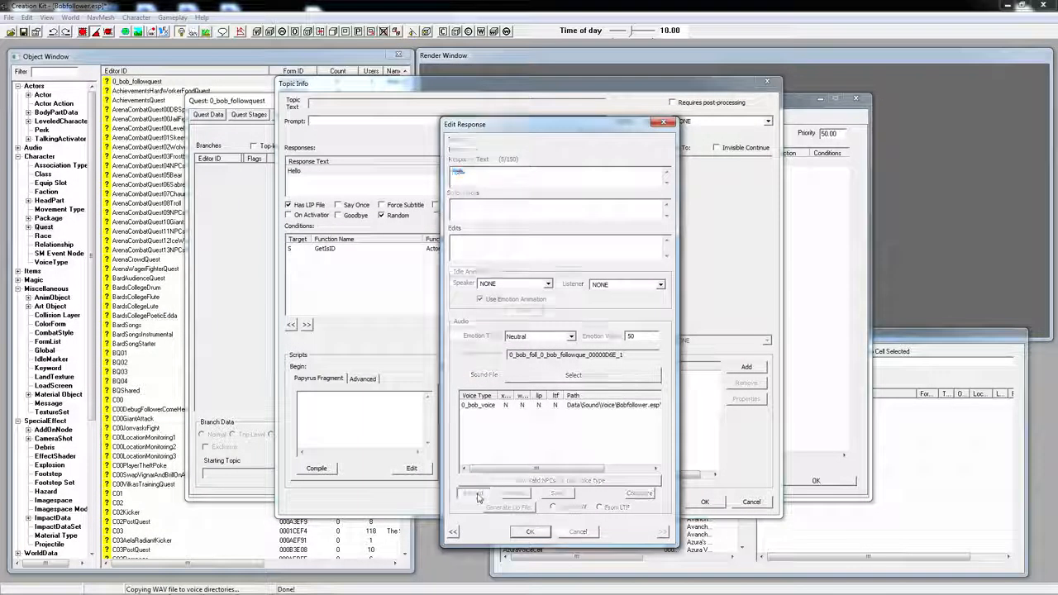
pyautogui.click(523, 310)
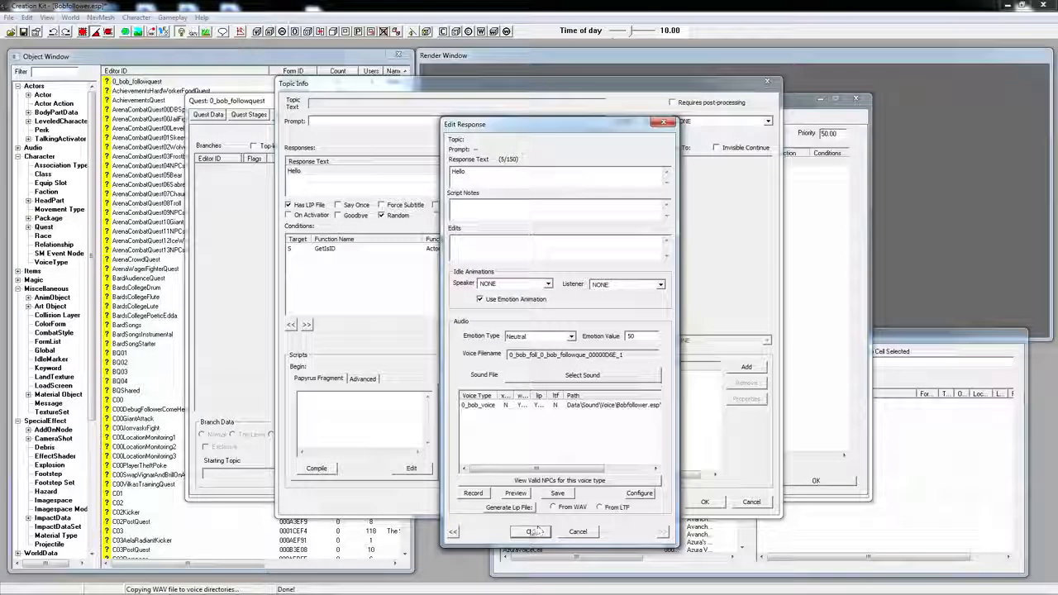
pyautogui.click(533, 532)
pyautogui.click(705, 502)
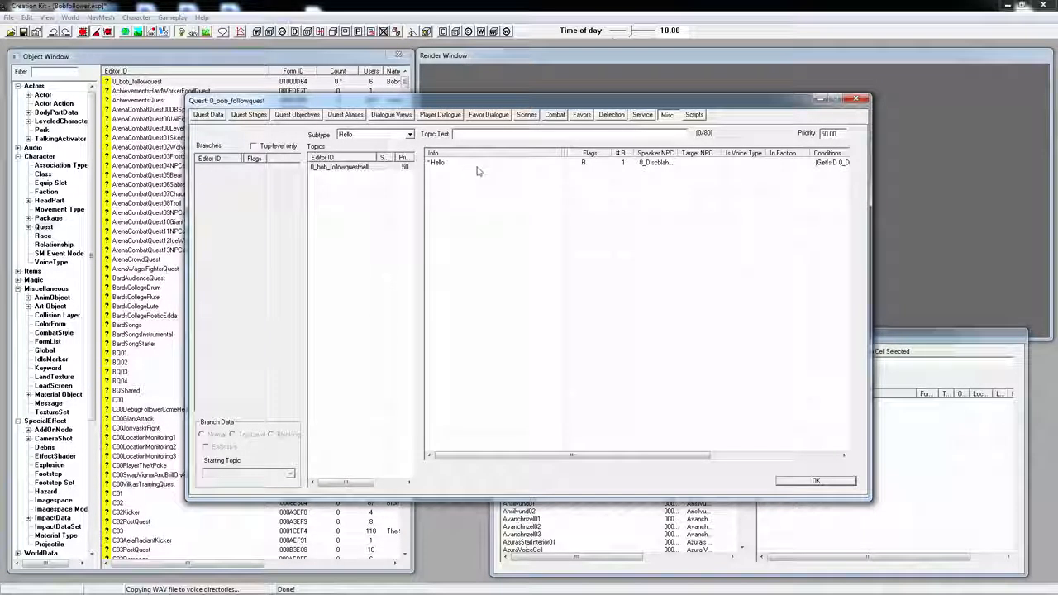
pyautogui.rightClick(346, 199)
pyautogui.click(348, 202)
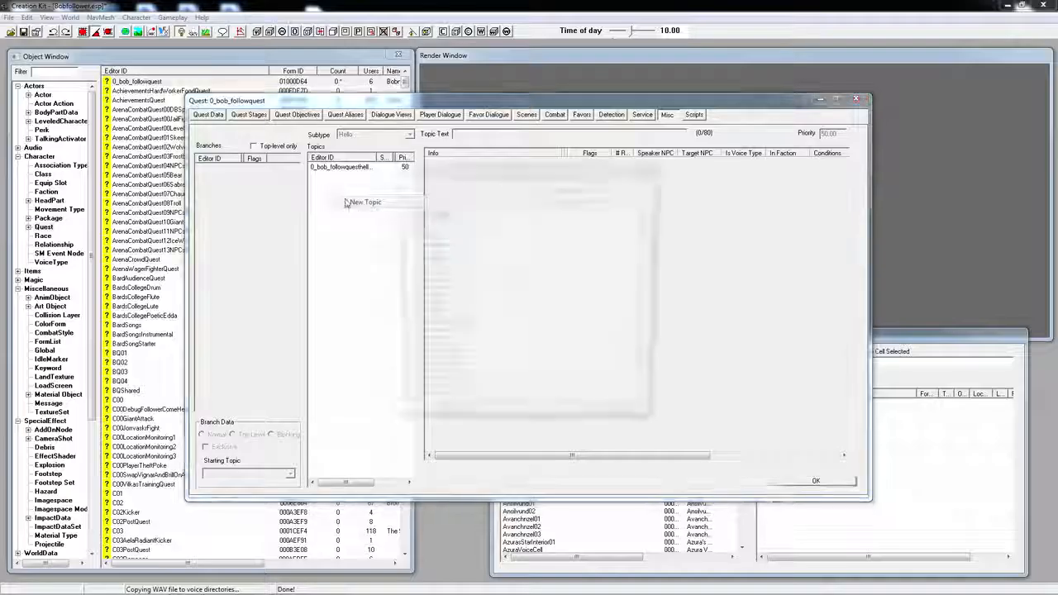
pyautogui.moveTo(650, 264); pyautogui.dragTo(648, 299)
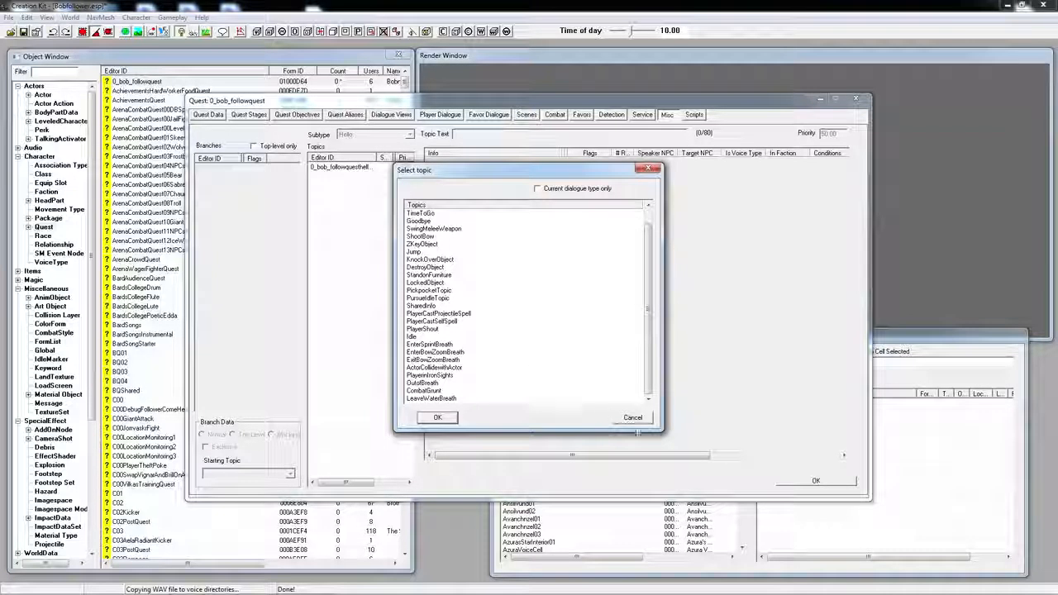
pyautogui.click(633, 418)
# - Reopen the "Hello" info of the 0_bob_followquesthello topic
pyautogui.click(347, 167)
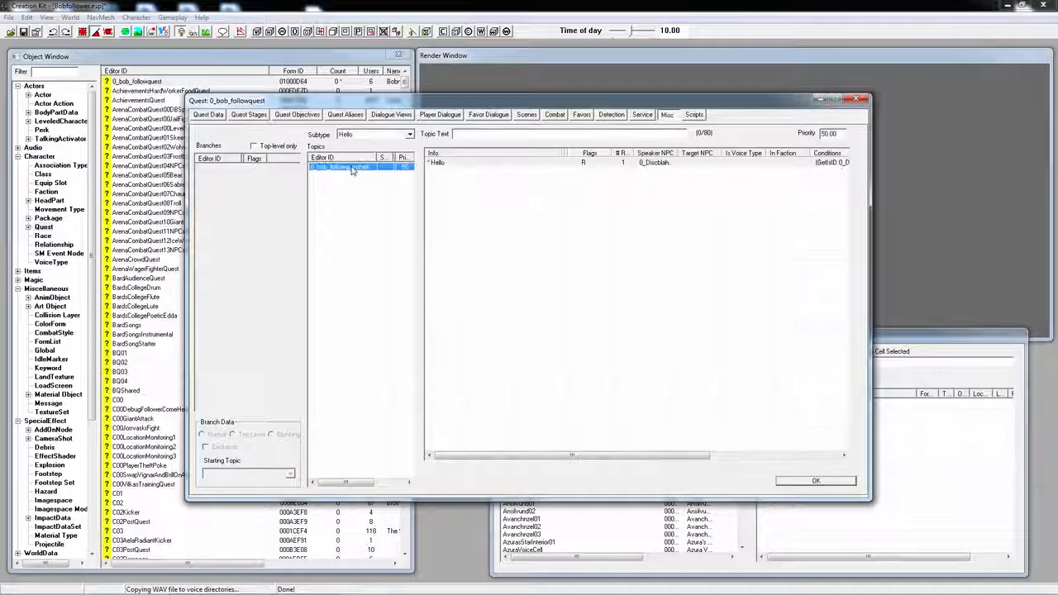
pyautogui.doubleClick(477, 164)
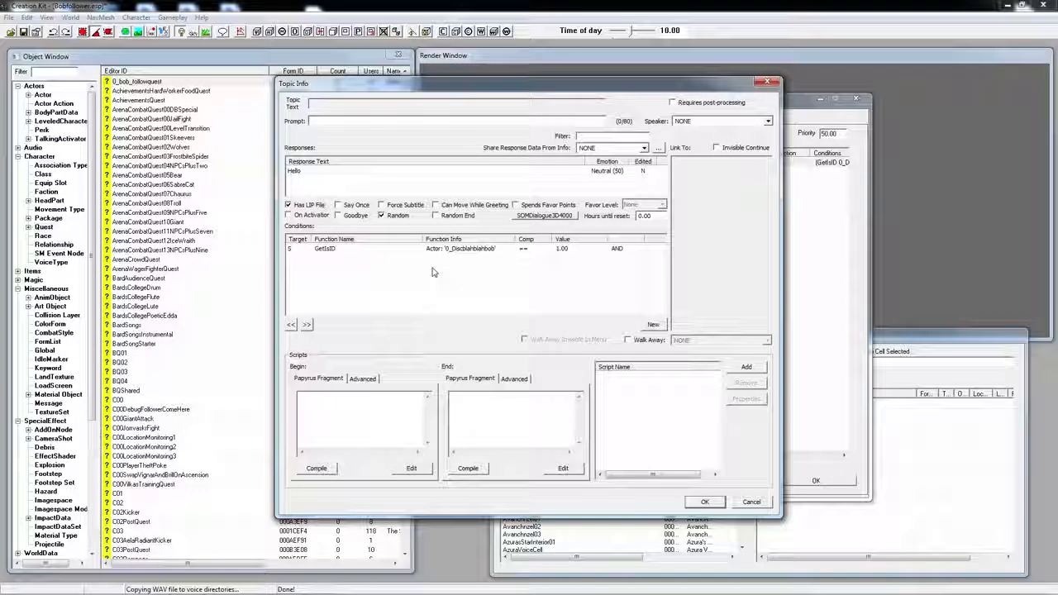
pyautogui.rightClick(359, 274)
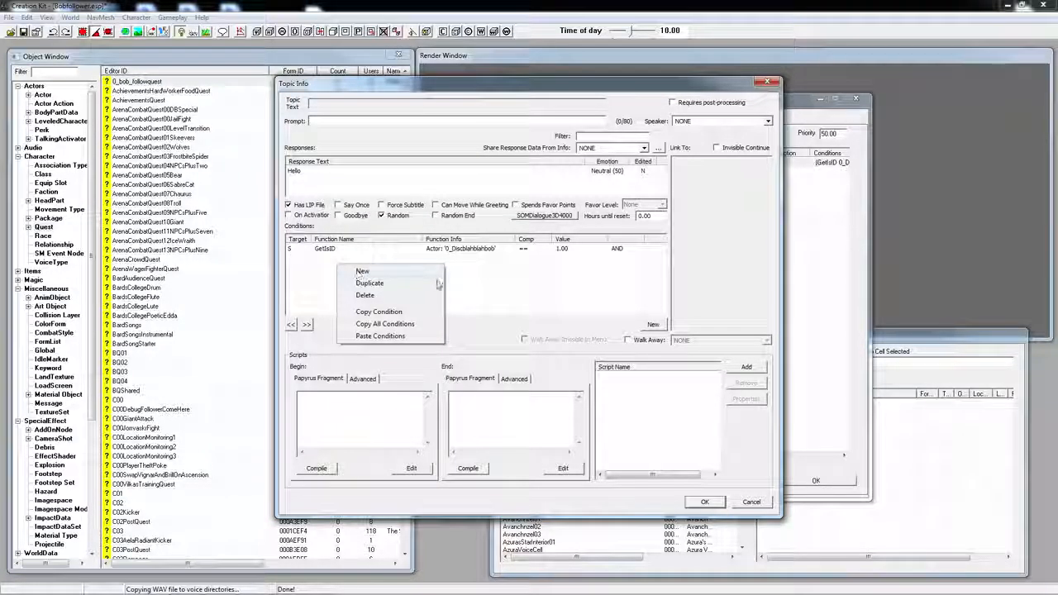
pyautogui.click(510, 288)
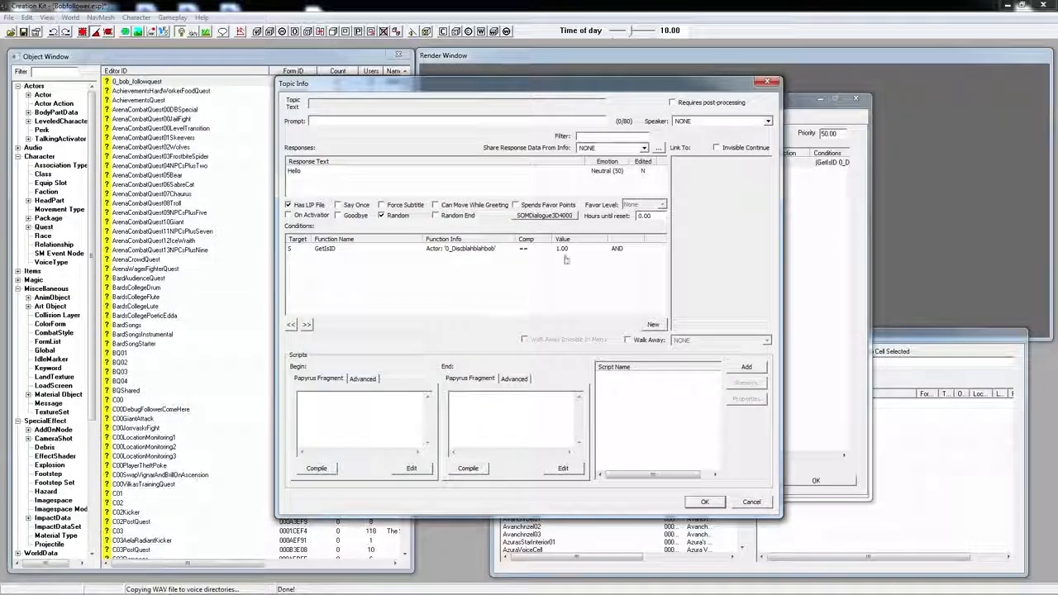
pyautogui.moveTo(602, 86)
pyautogui.mouseDown()
pyautogui.moveTo(418, 92)
pyautogui.moveTo(604, 84)
pyautogui.mouseUp()
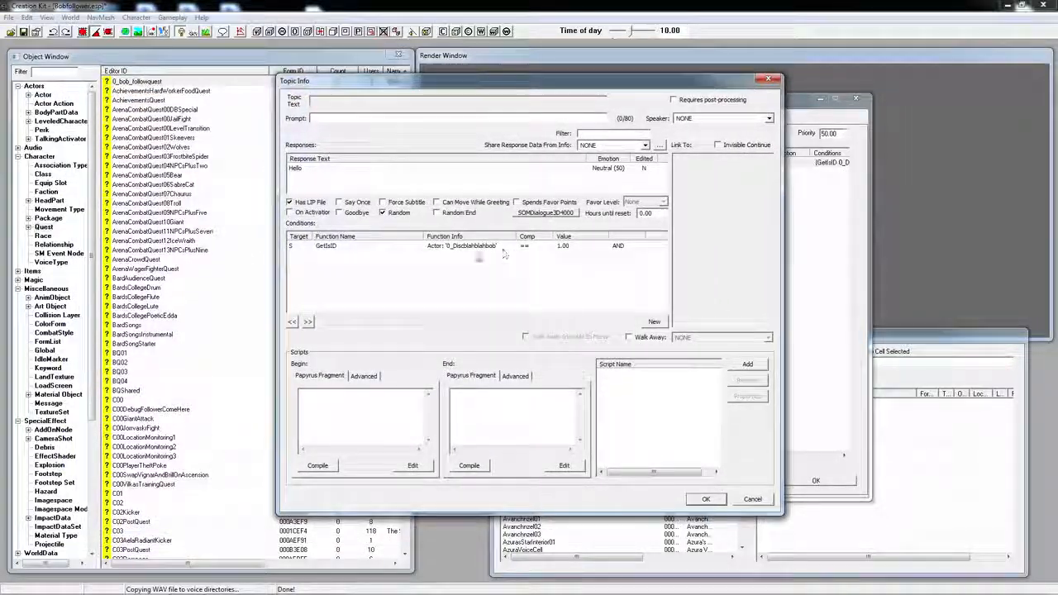
pyautogui.rightClick(339, 270)
pyautogui.click(361, 276)
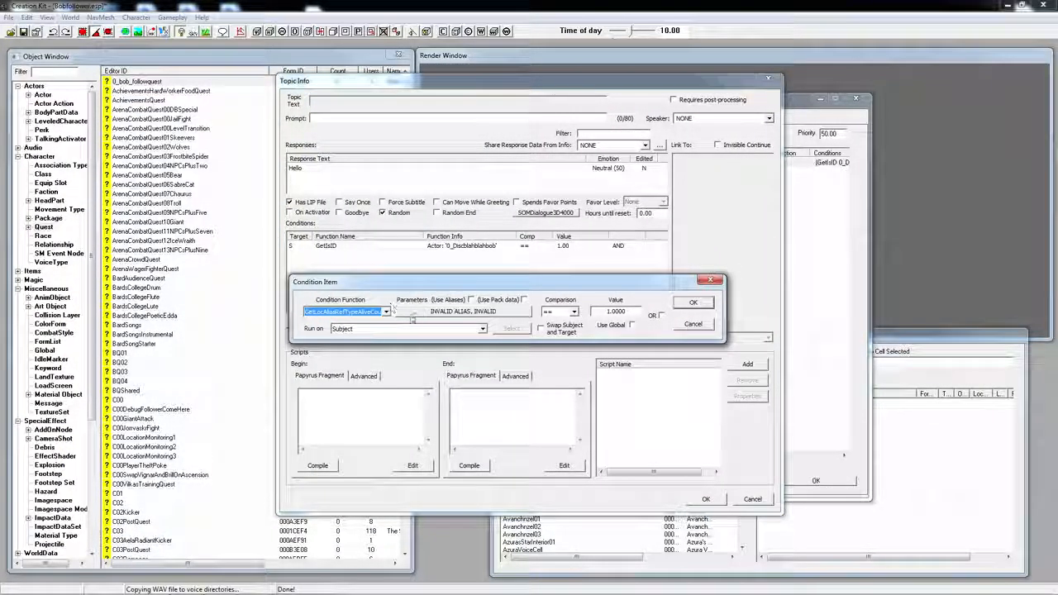
pyautogui.click(376, 311)
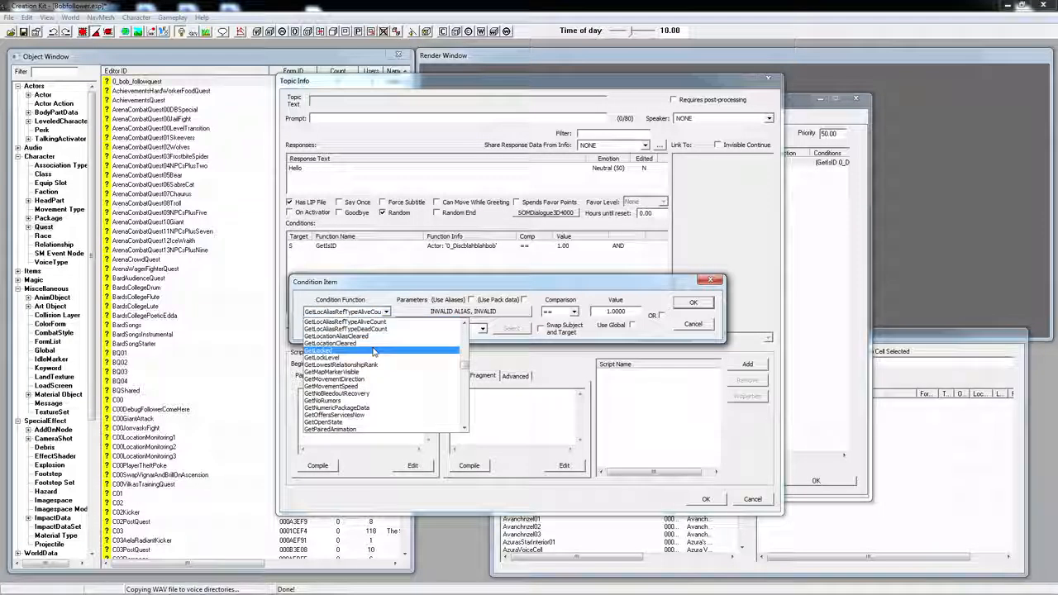
pyautogui.scroll(4, 382, 368)
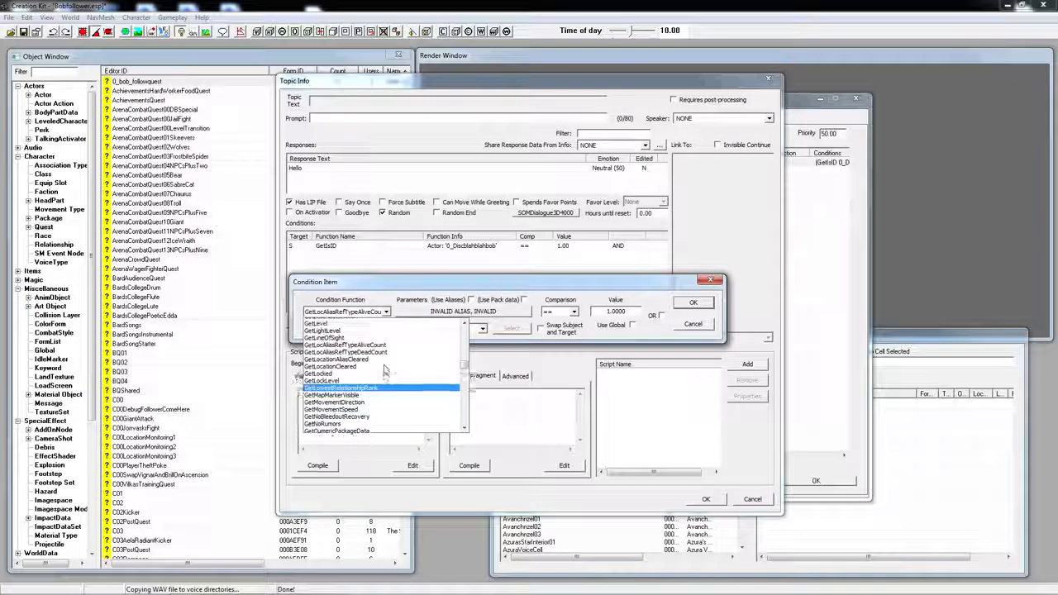
pyautogui.scroll(5, 380, 376)
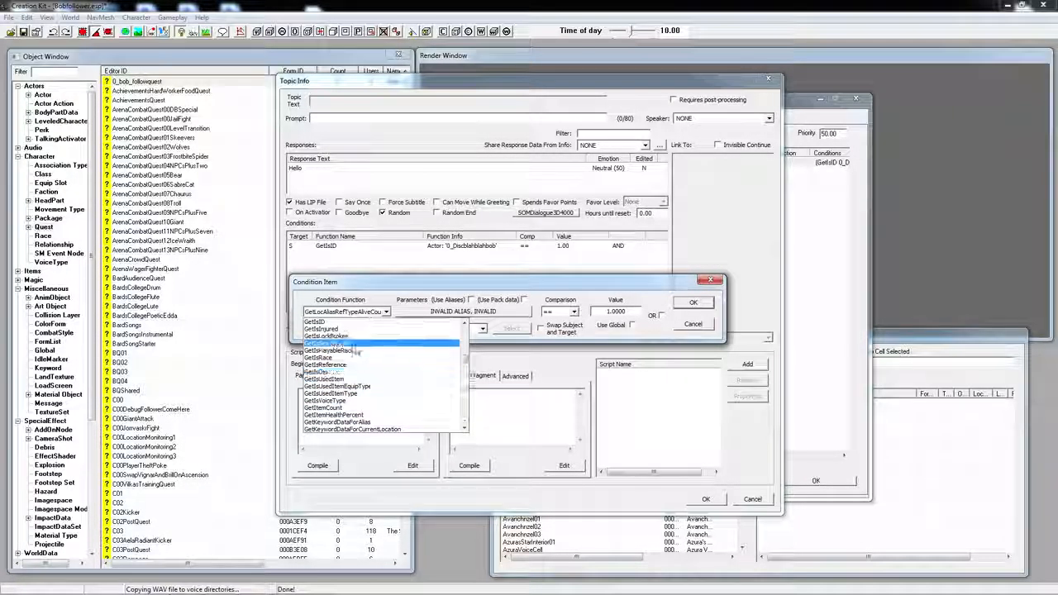
pyautogui.click(328, 372)
pyautogui.click(483, 328)
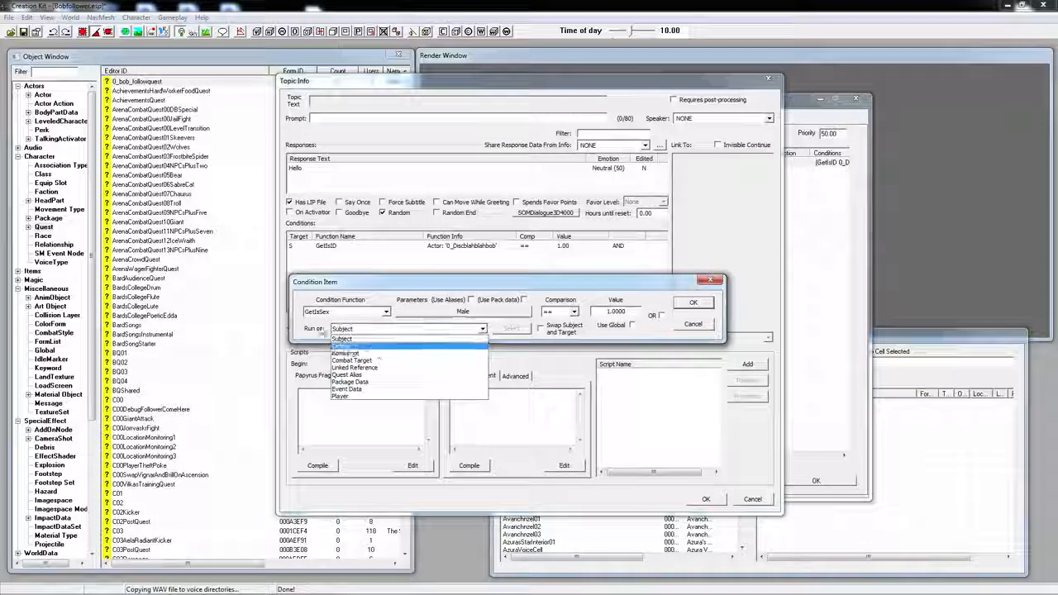
pyautogui.click(362, 398)
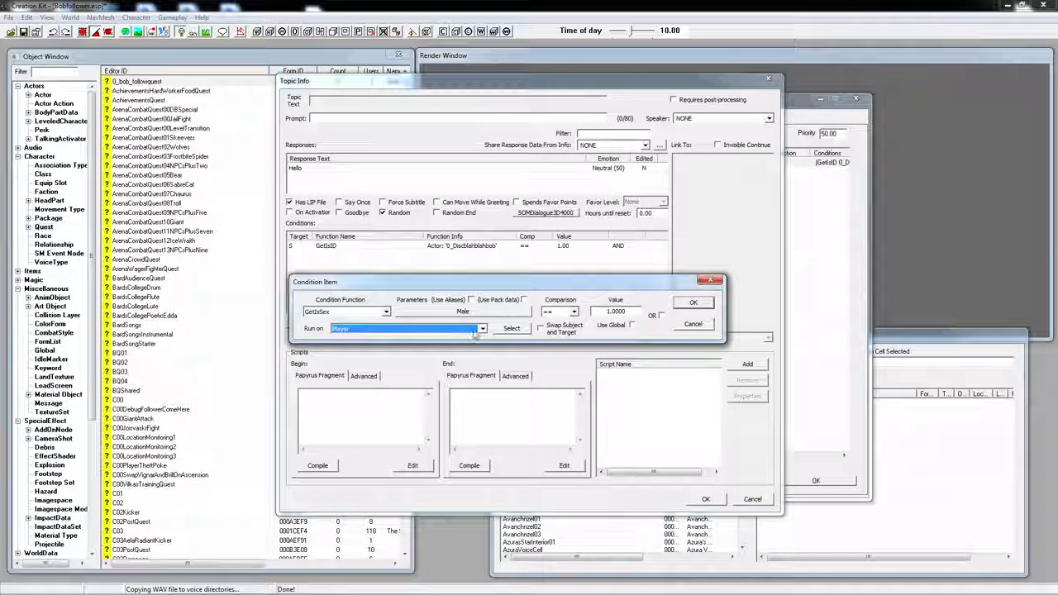
pyautogui.click(386, 312)
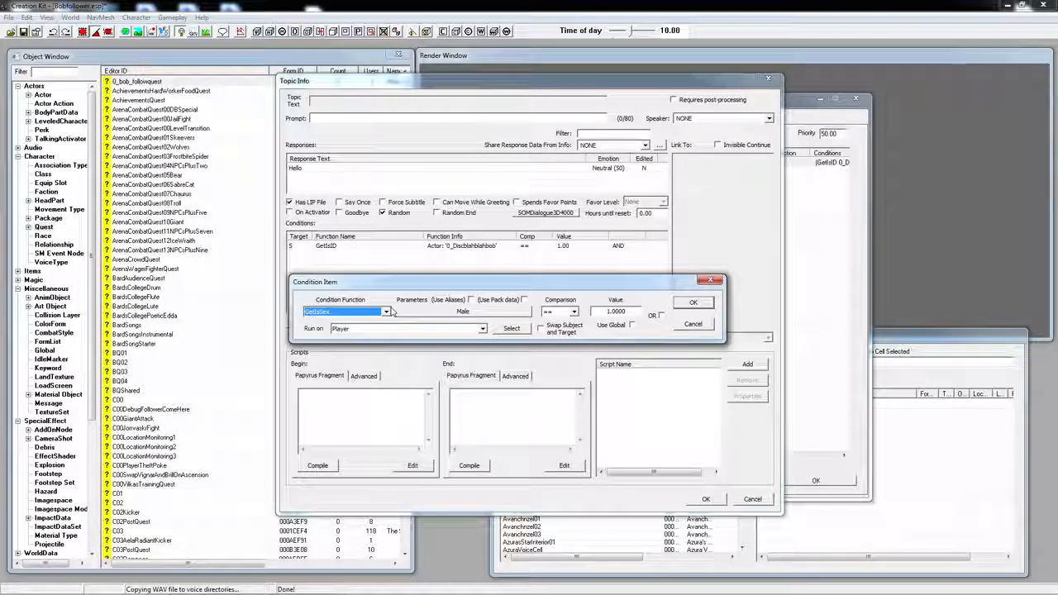
pyautogui.scroll(5, 372, 379)
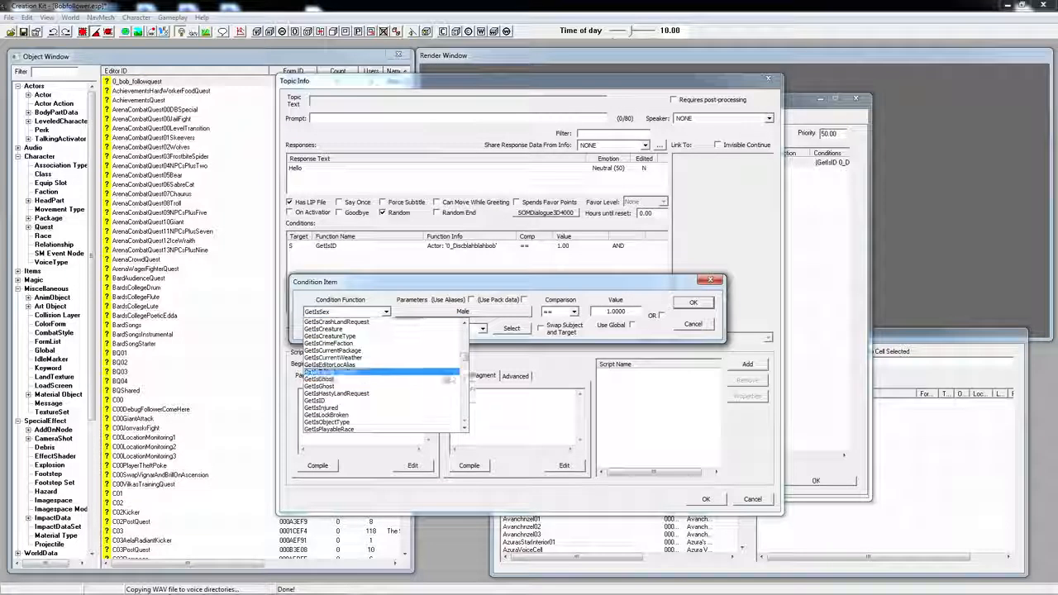
pyautogui.moveTo(469, 355); pyautogui.dragTo(465, 368)
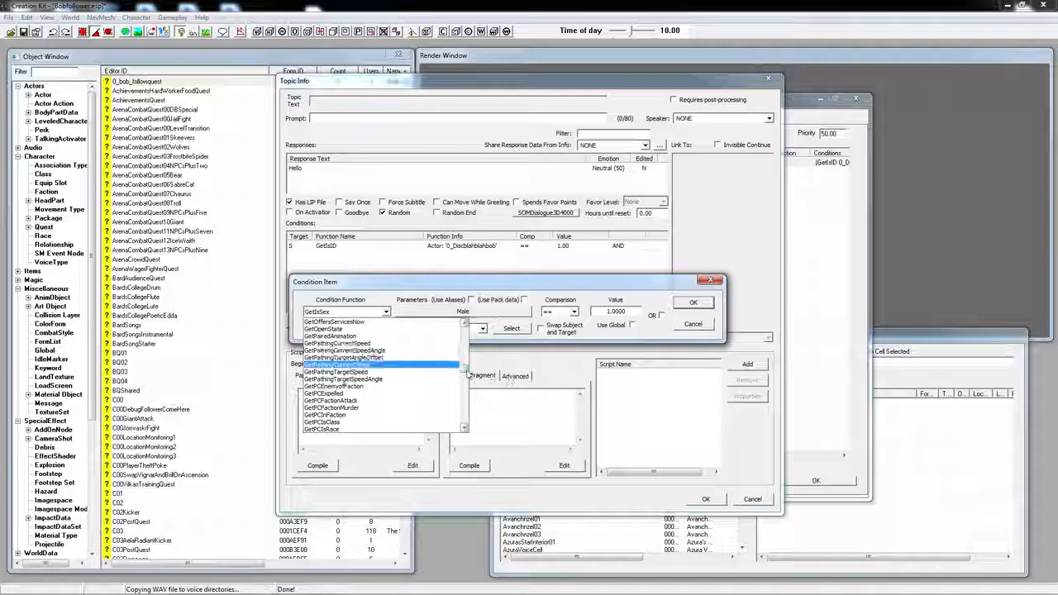
pyautogui.scroll(-5, 467, 374)
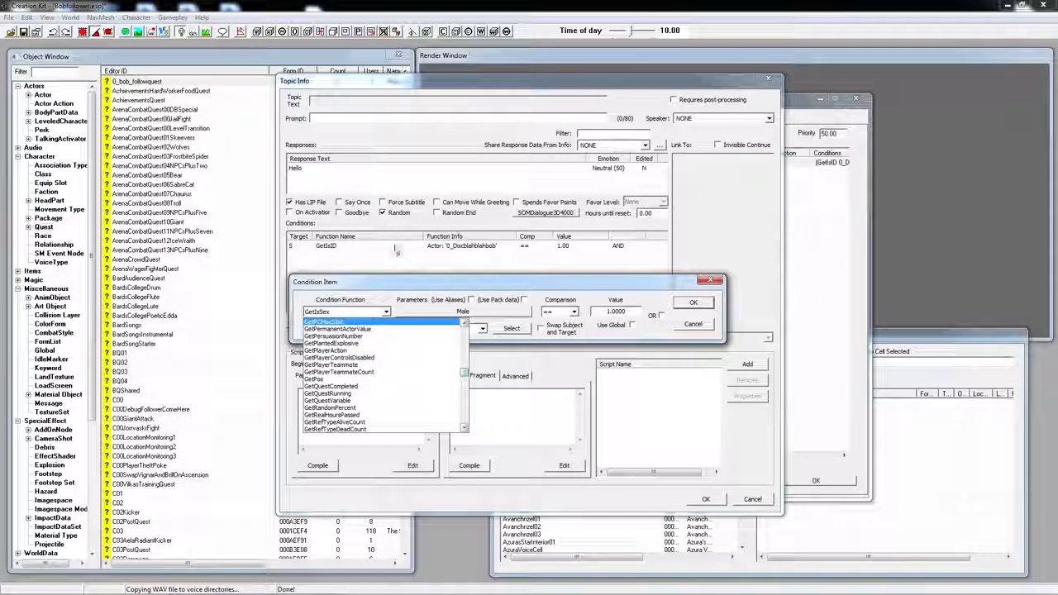
pyautogui.click(365, 256)
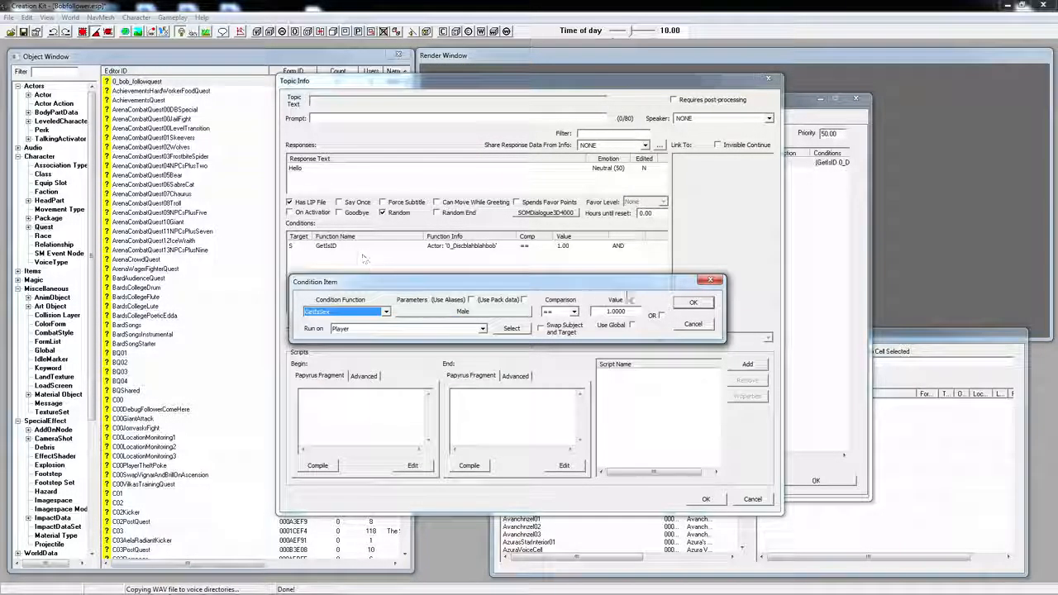
pyautogui.click(690, 327)
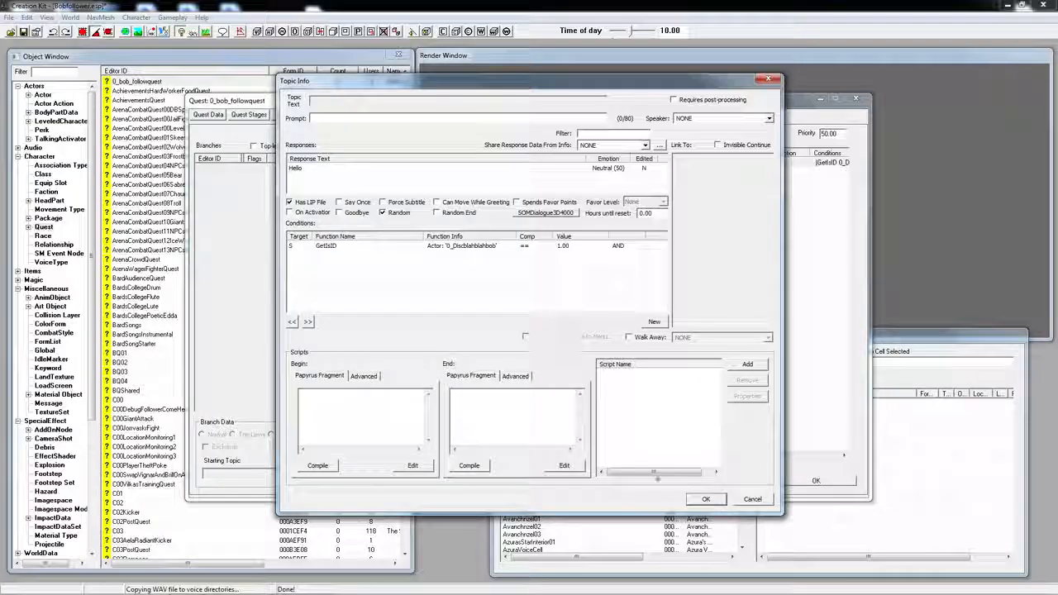
# - Confirm the "Hello" info and look through the quest's available Combat topic types without adding one
pyautogui.click(704, 499)
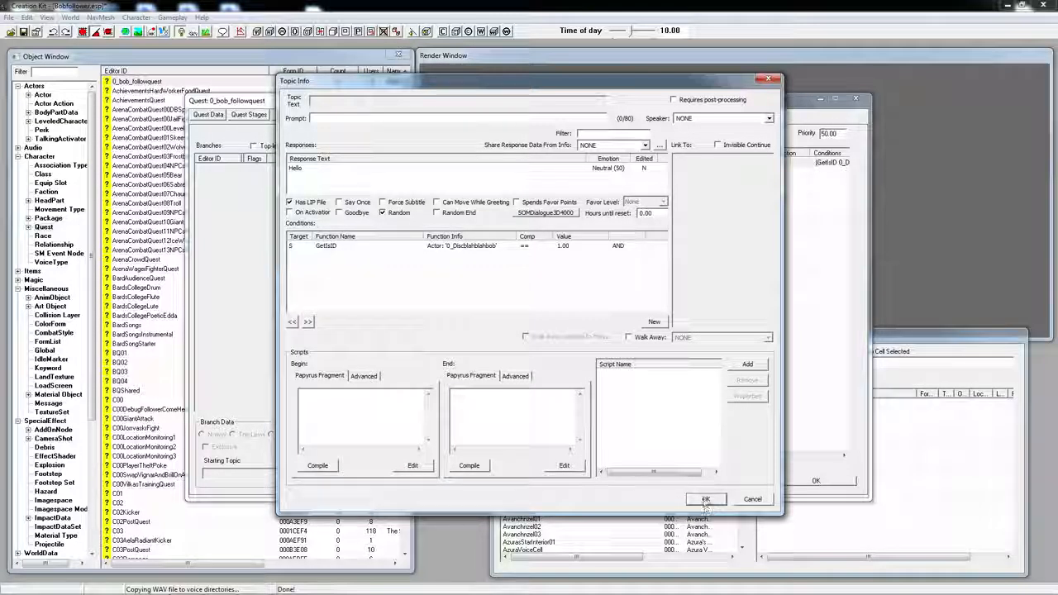
pyautogui.click(707, 502)
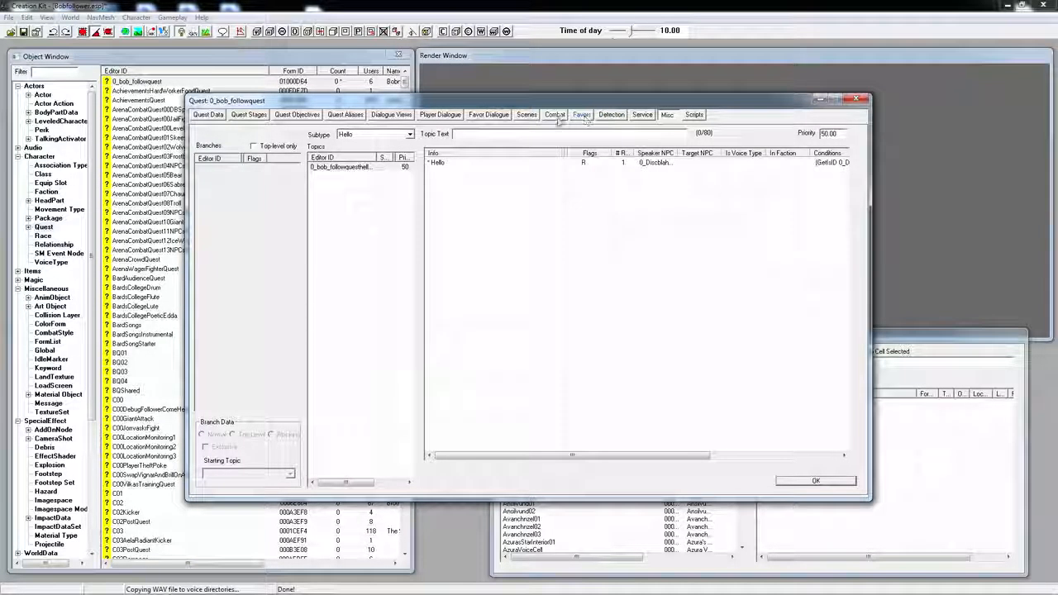
pyautogui.click(555, 116)
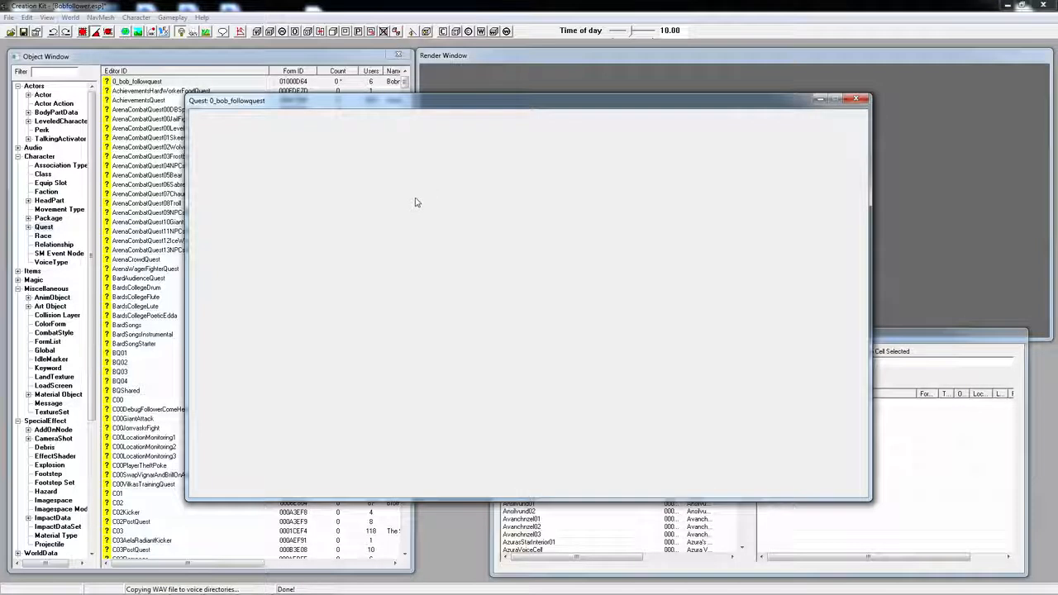
pyautogui.rightClick(356, 199)
pyautogui.click(373, 199)
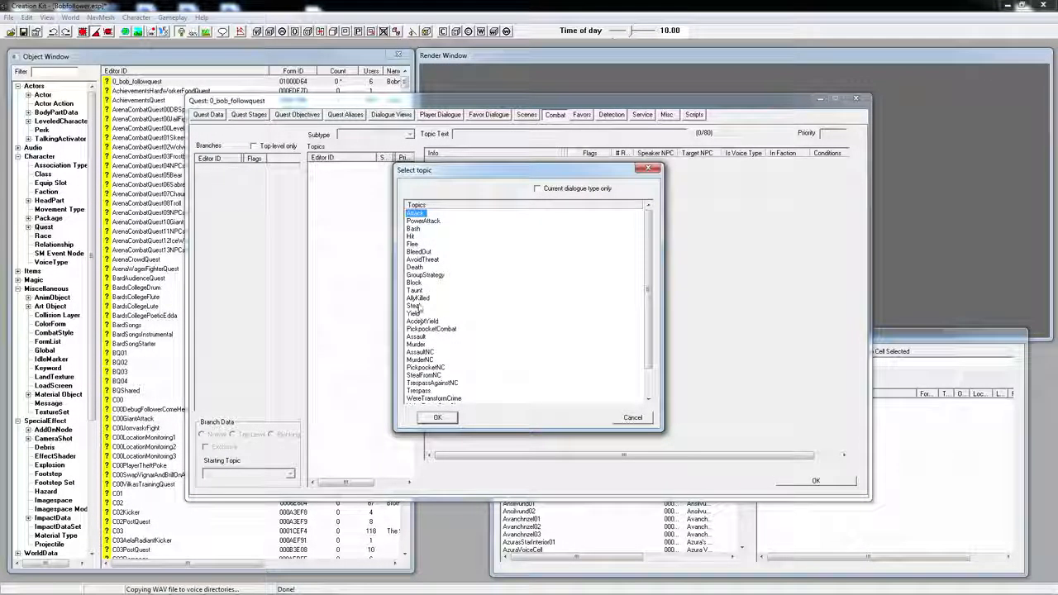
pyautogui.moveTo(648, 294); pyautogui.dragTo(657, 334)
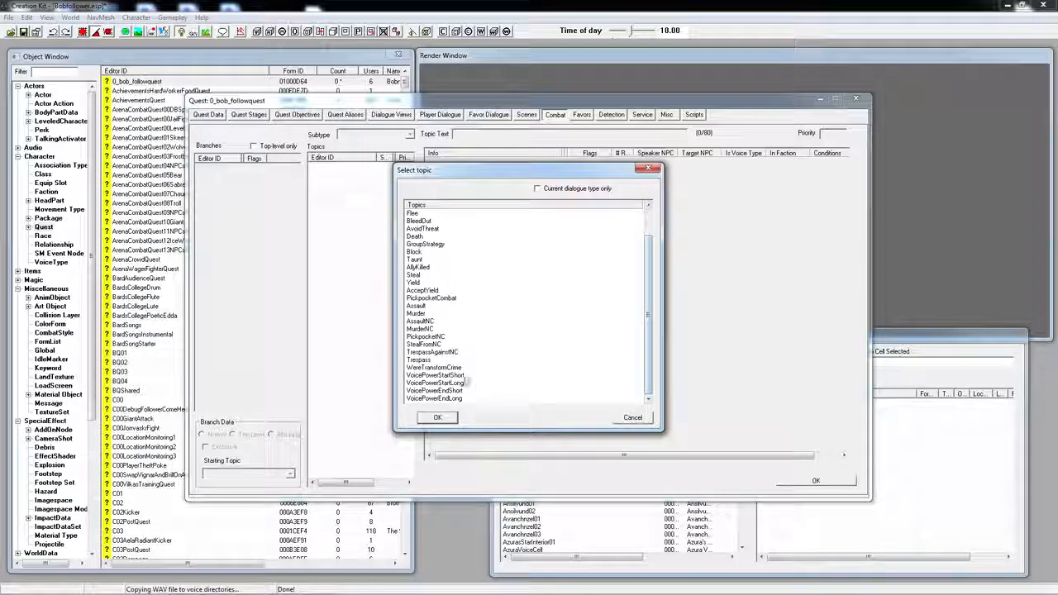
pyautogui.click(633, 417)
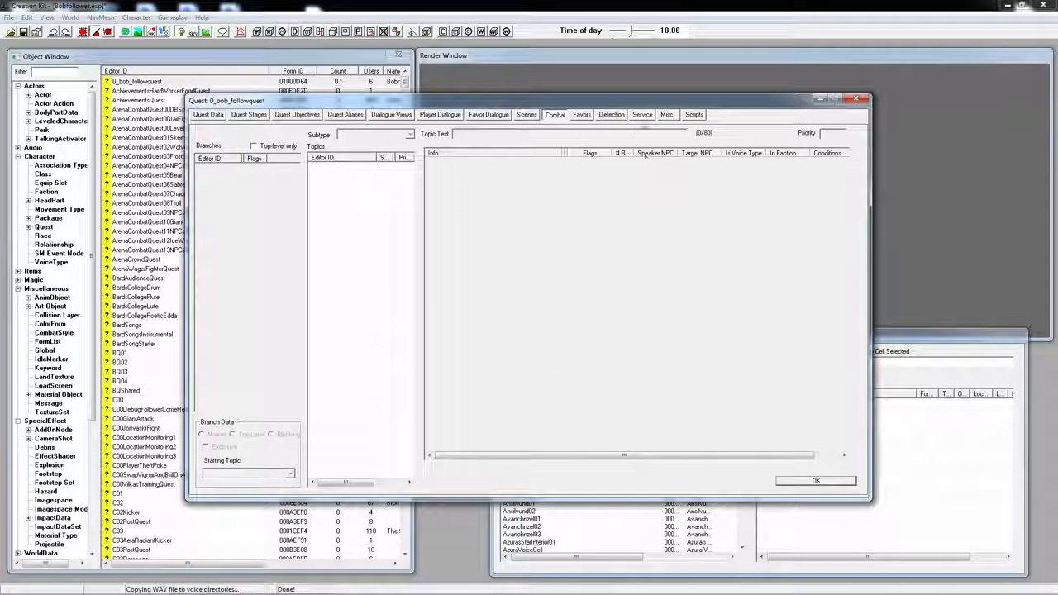
pyautogui.click(667, 117)
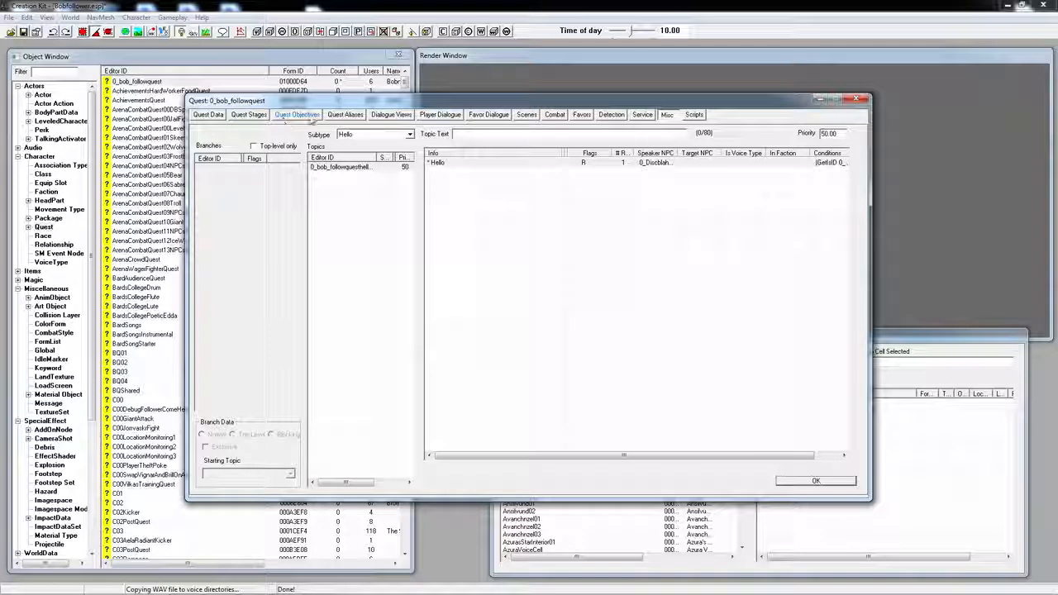
pyautogui.click(388, 118)
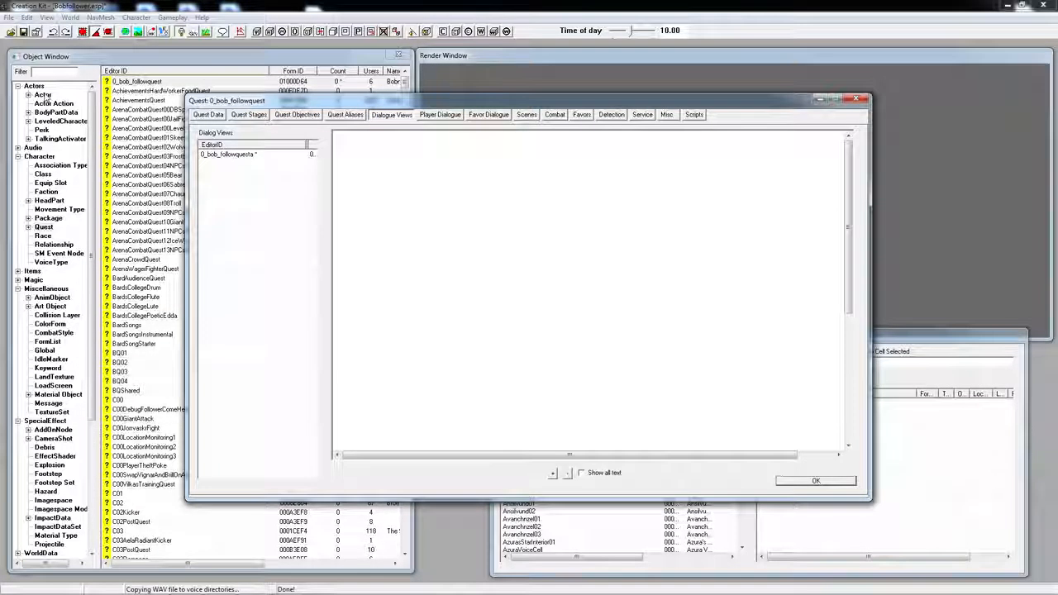
# - Open the 0_Discblahblahbob actor and add it to the WEPlayerFriend faction
pyautogui.click(45, 95)
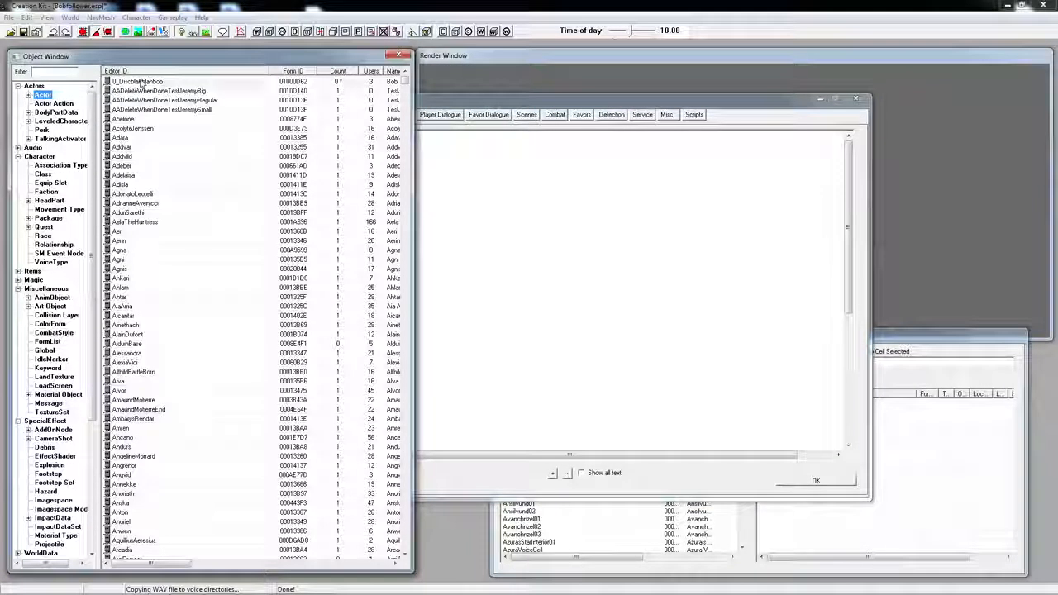
pyautogui.doubleClick(136, 82)
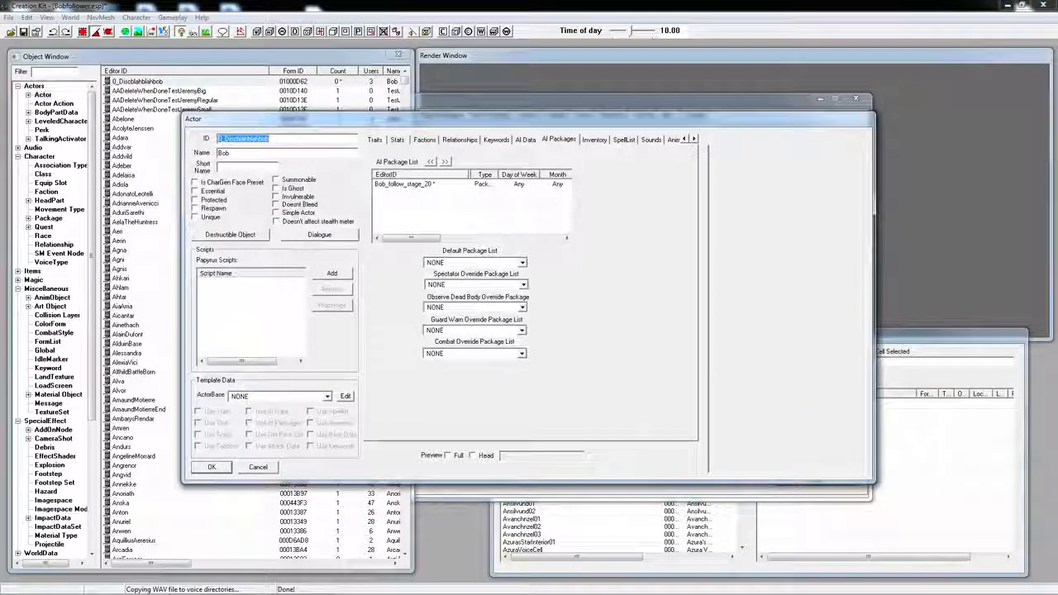
pyautogui.click(425, 139)
pyautogui.rightClick(416, 205)
pyautogui.click(436, 213)
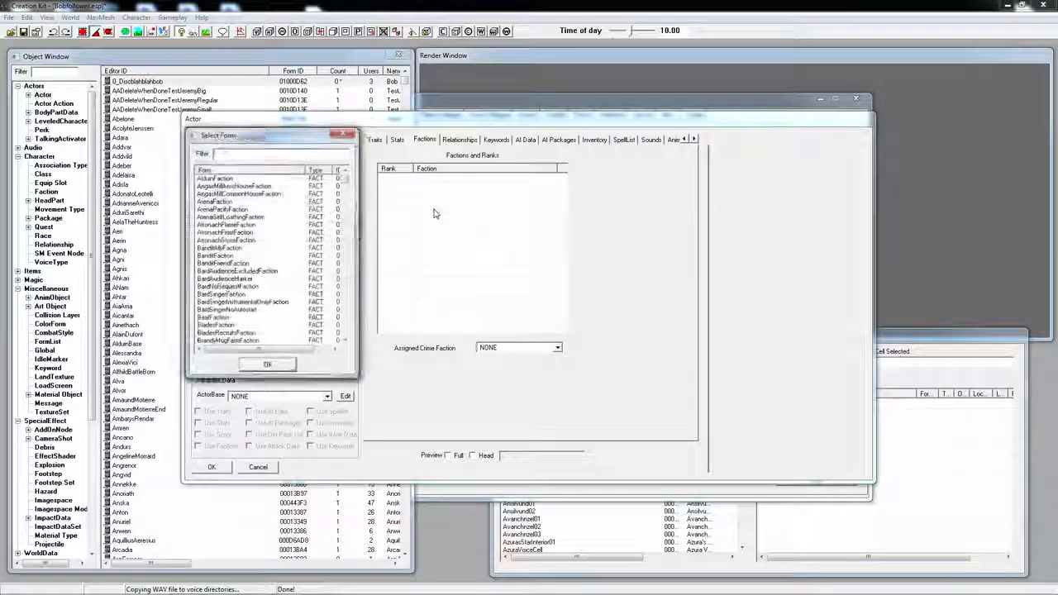
pyautogui.write('player')
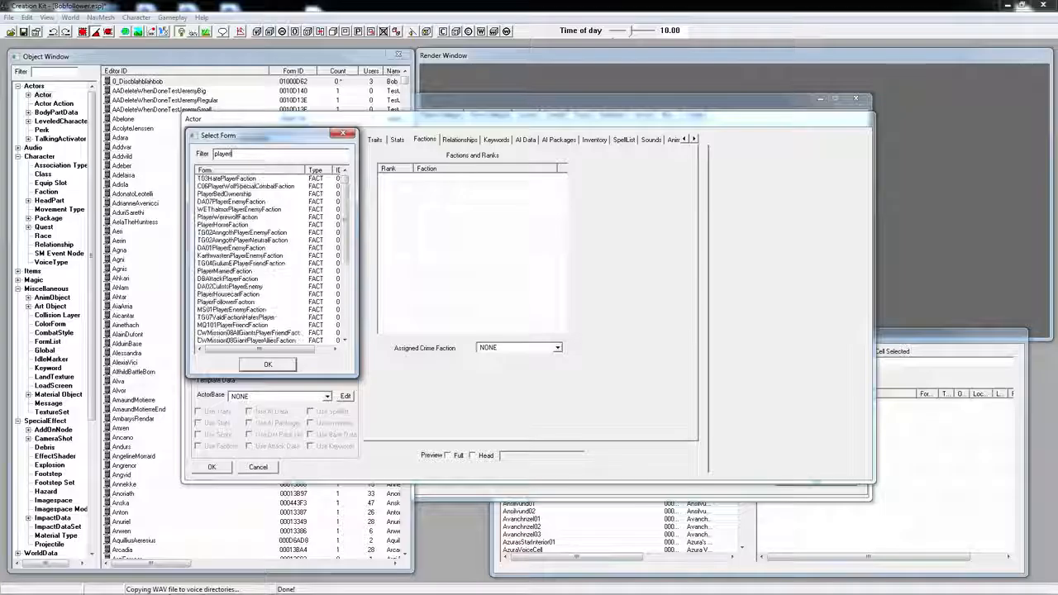
pyautogui.write('fr')
pyautogui.doubleClick(235, 204)
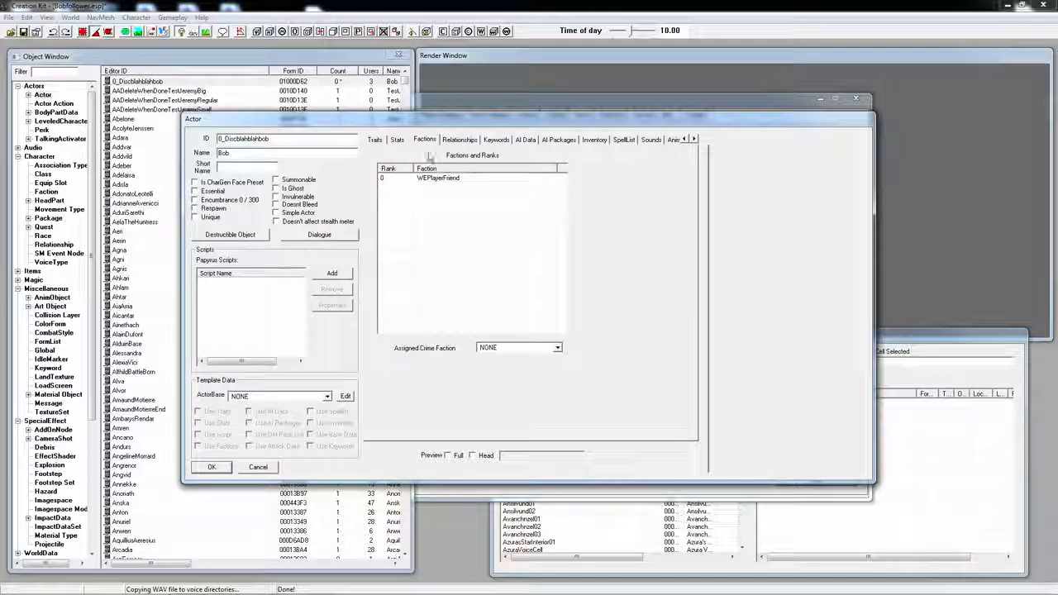
# - Set the actor's AI Assistance to Helps Friends and Allies and confirm the actor's changes
pyautogui.click(528, 140)
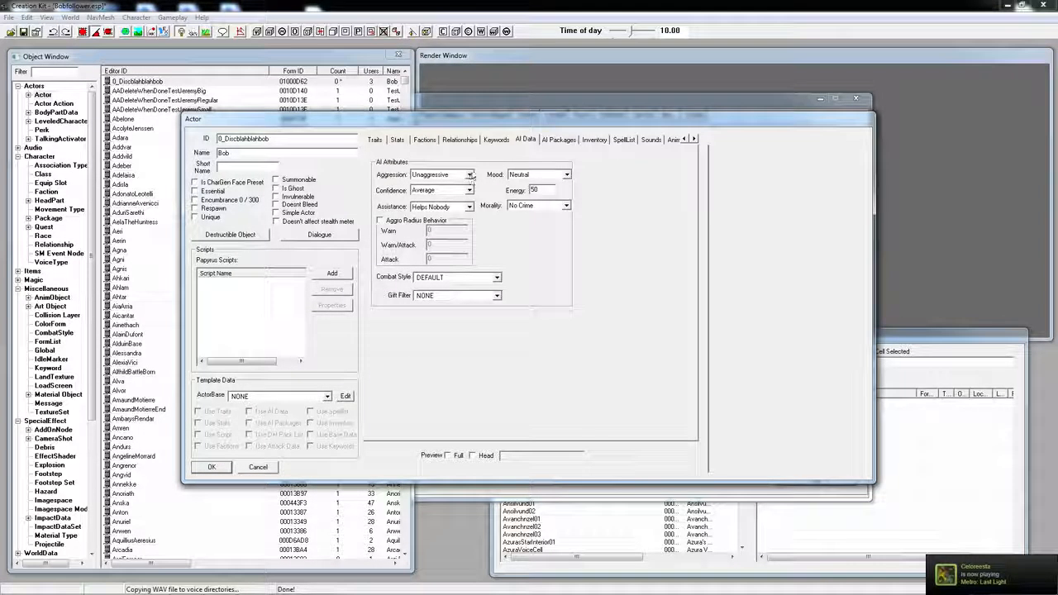
pyautogui.click(469, 207)
pyautogui.click(454, 231)
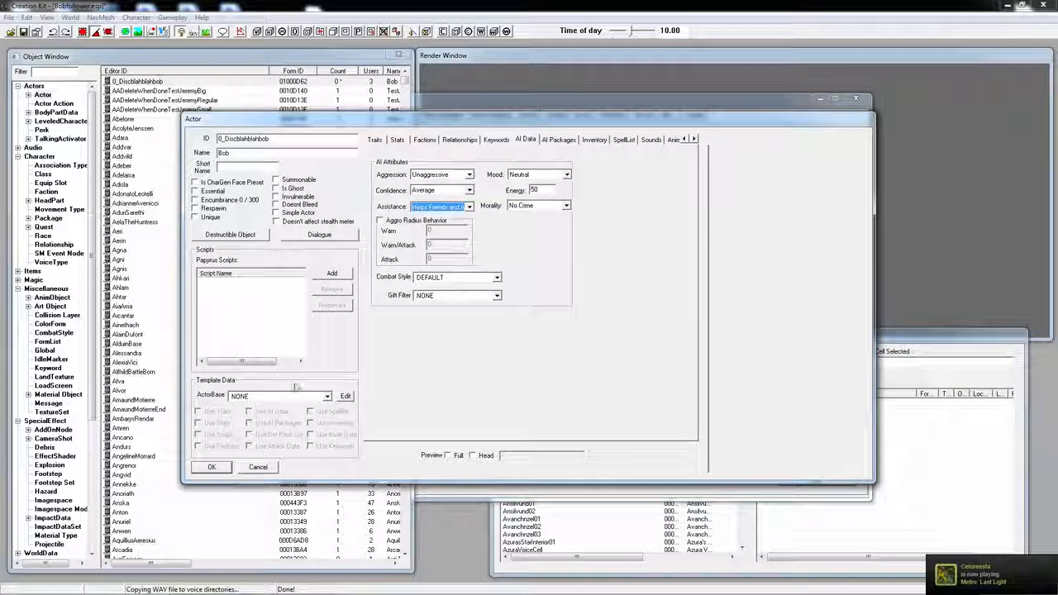
pyautogui.click(216, 467)
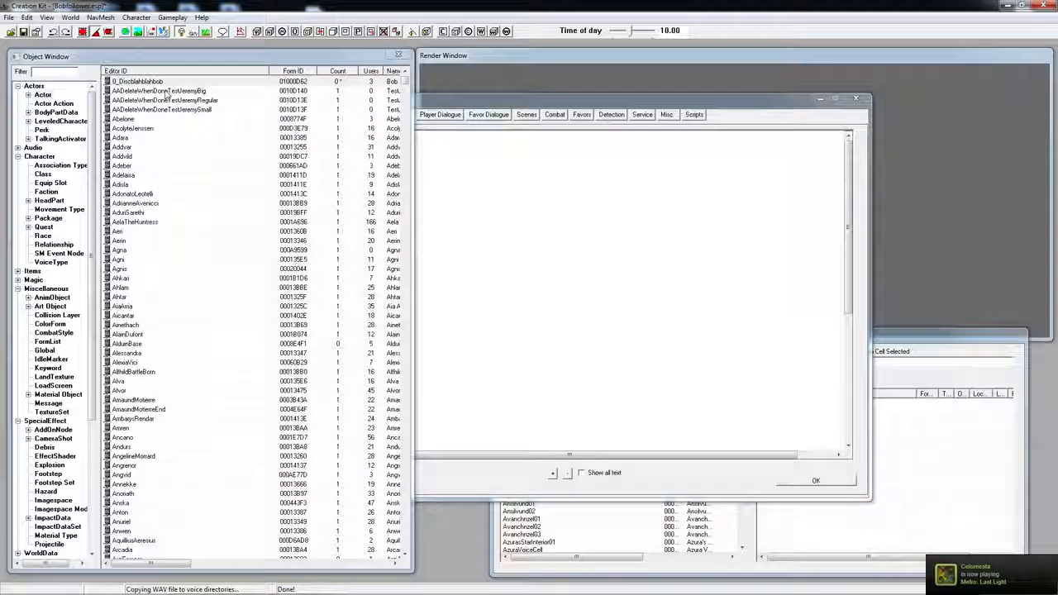
# - Open the Follow info in the 0_bob_followquesta dialogue view, add "akspeaker.setplayerteammate()" below the setstage line in its End fragment, and compile it
pyautogui.click(559, 257)
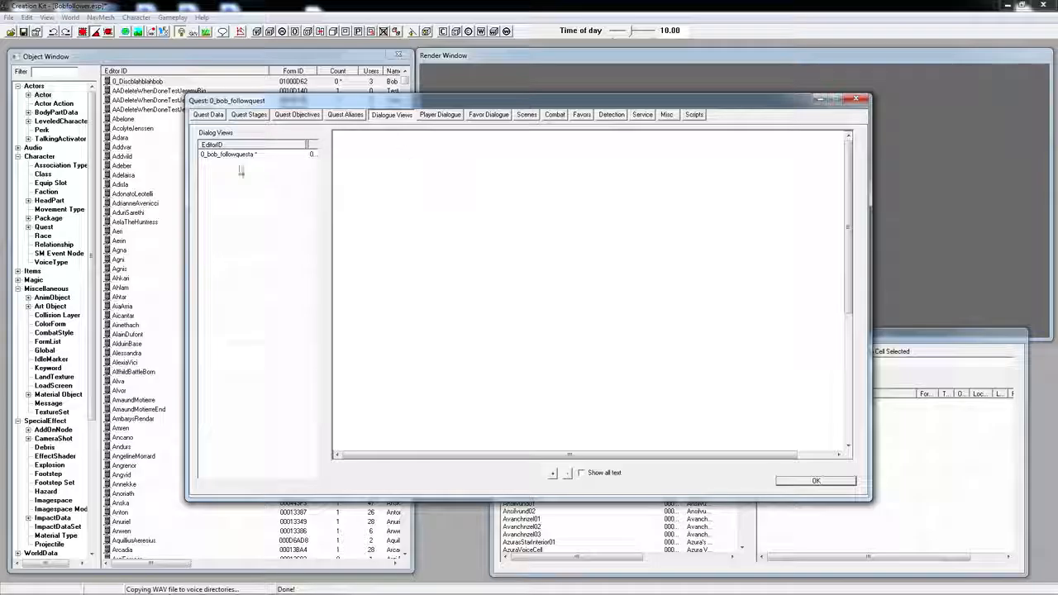
pyautogui.click(227, 154)
pyautogui.doubleClick(441, 199)
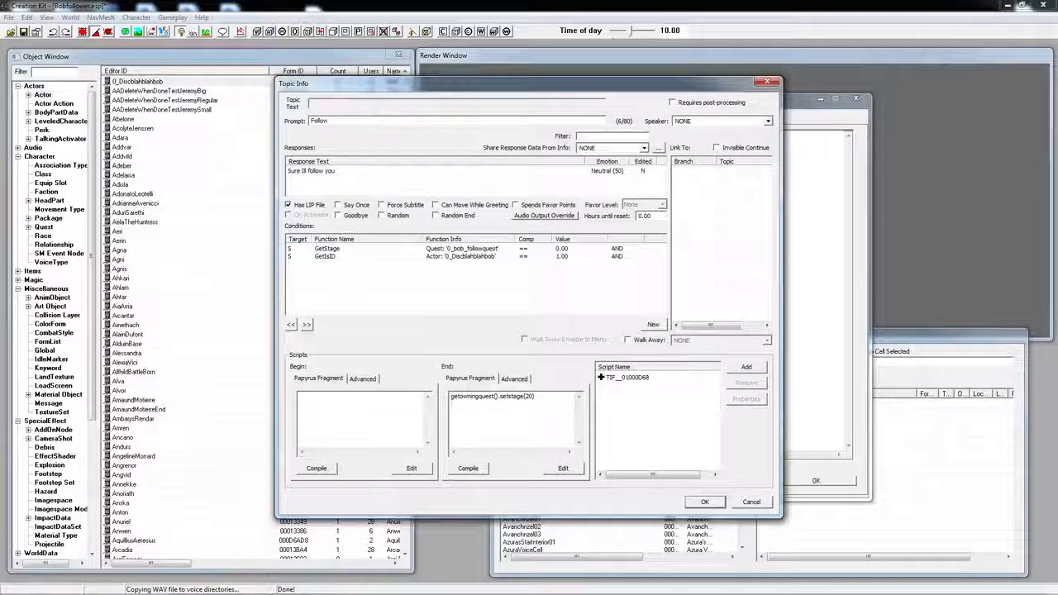
pyautogui.click(540, 399)
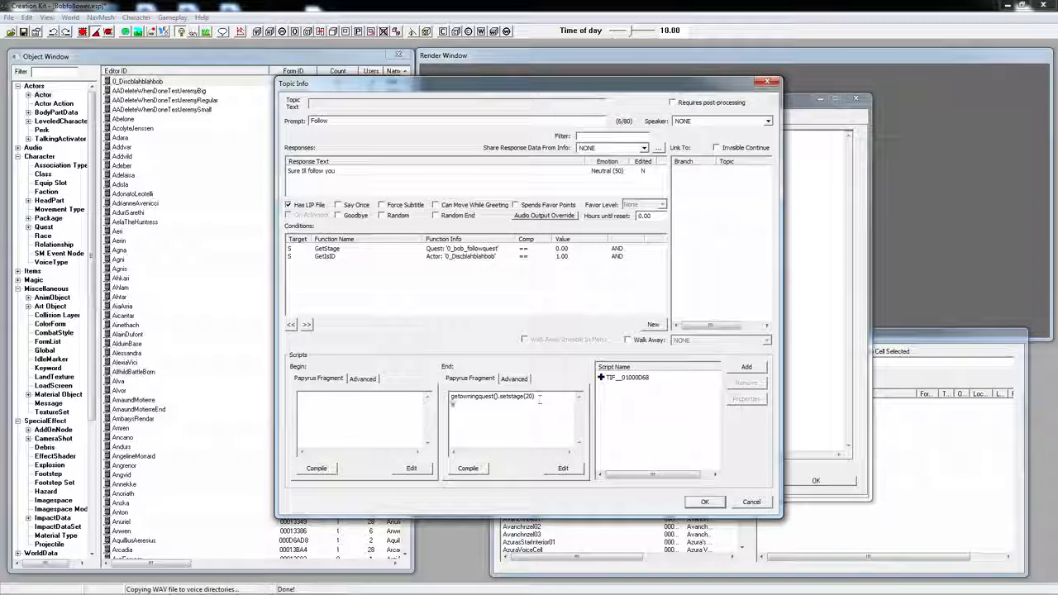
pyautogui.write('akspeaker')
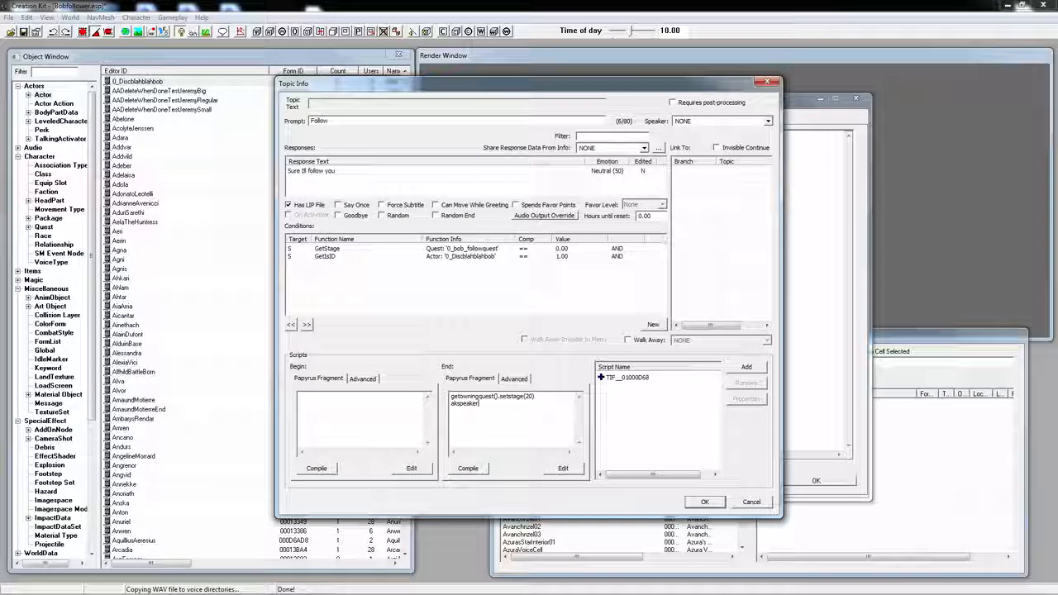
pyautogui.write('.setplayertea')
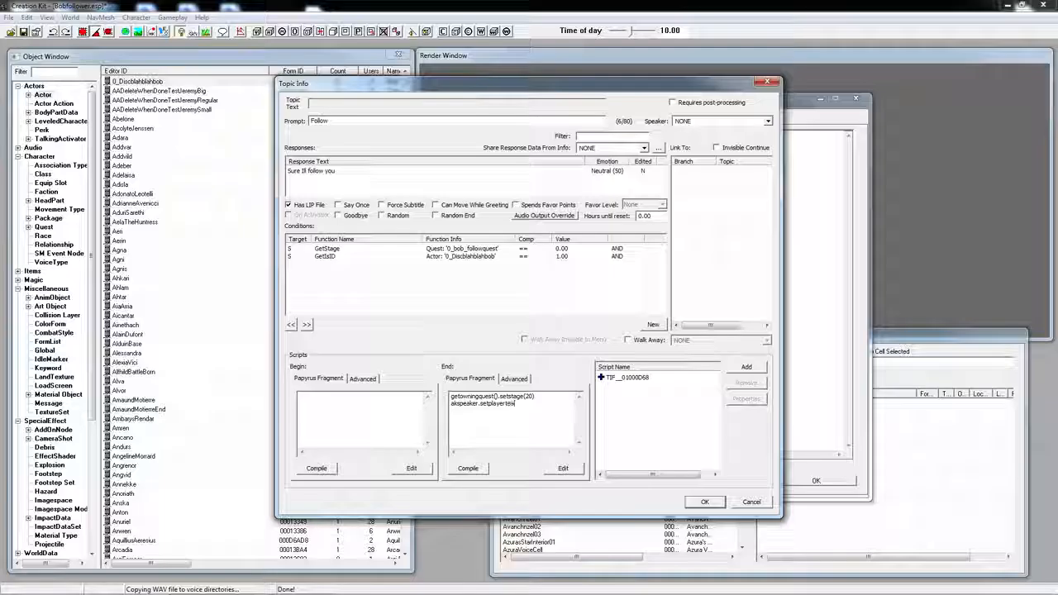
pyautogui.write('mmate(')
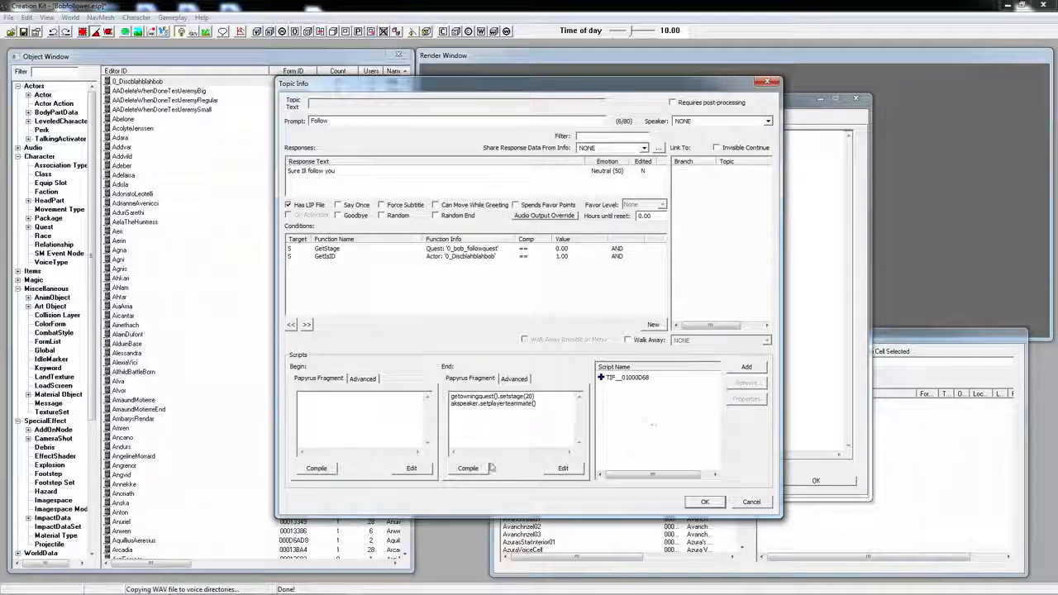
pyautogui.click(478, 468)
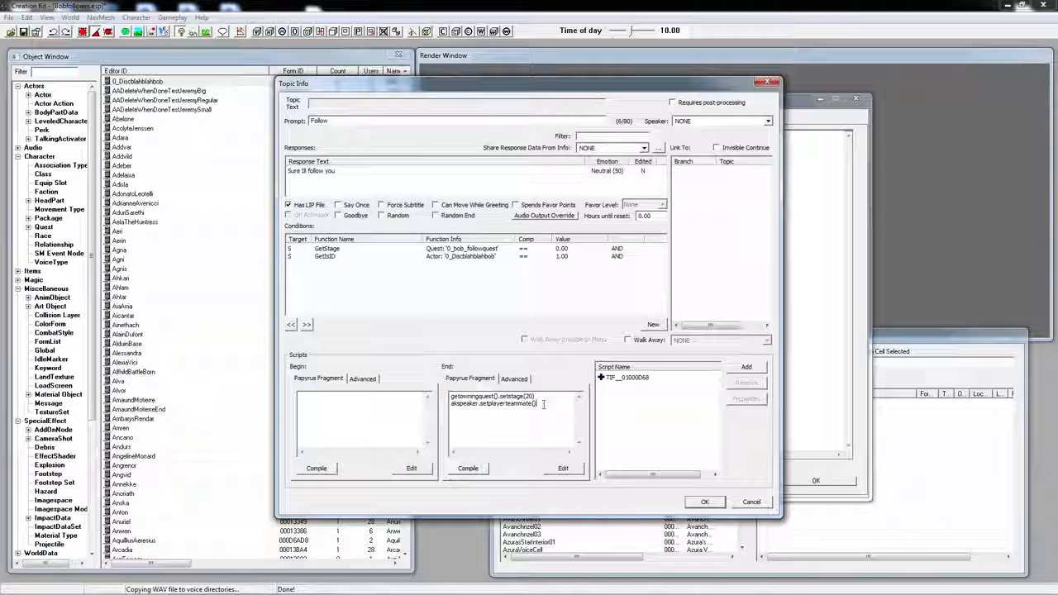
# - Confirm the Follow info and create a new branch named 0_bob_followquestdsgf in the dialogue view
pyautogui.click(707, 503)
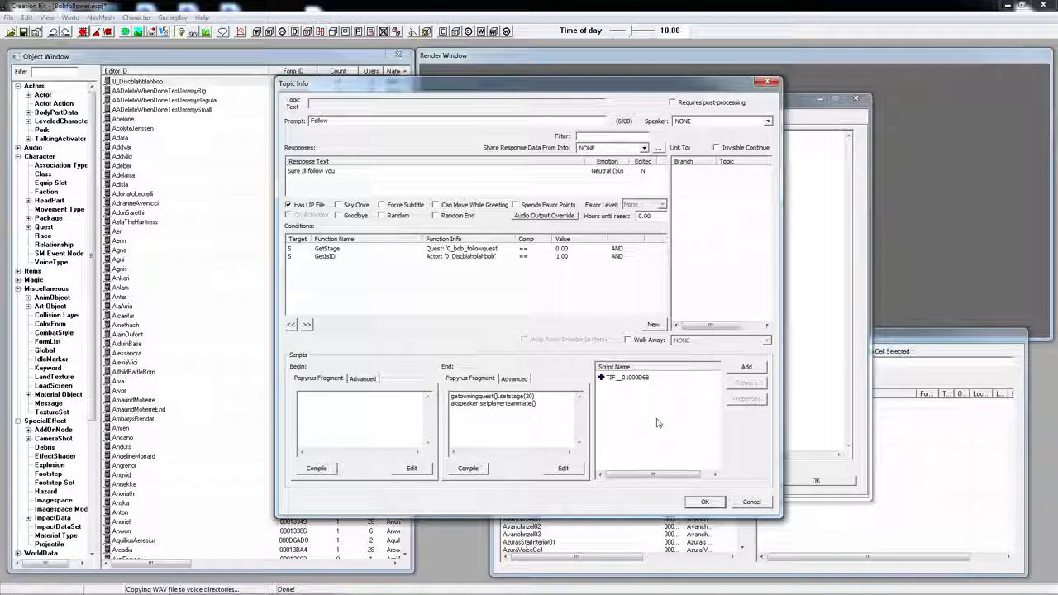
pyautogui.rightClick(398, 339)
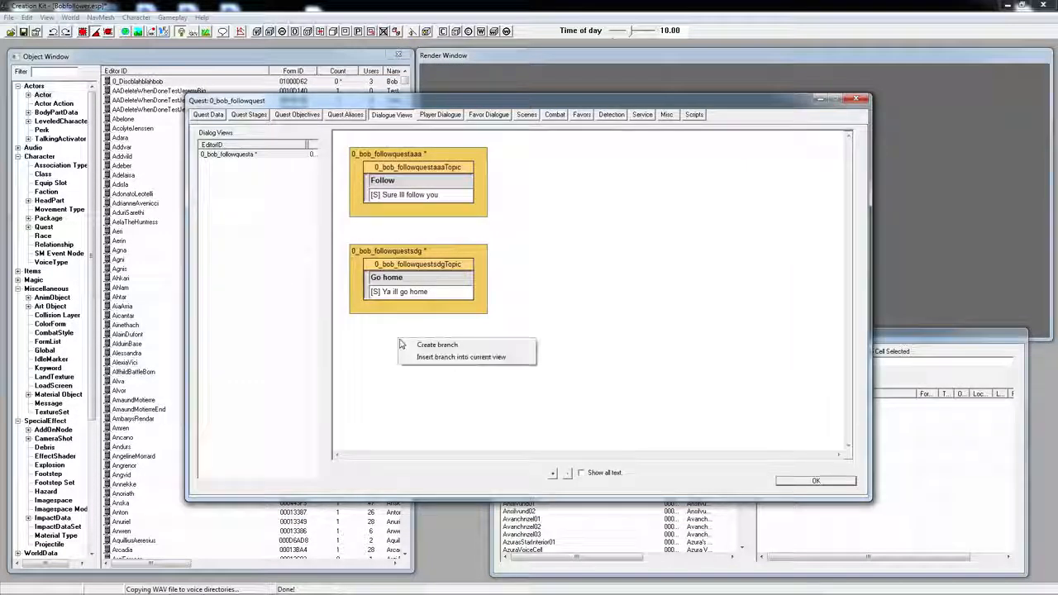
pyautogui.click(430, 343)
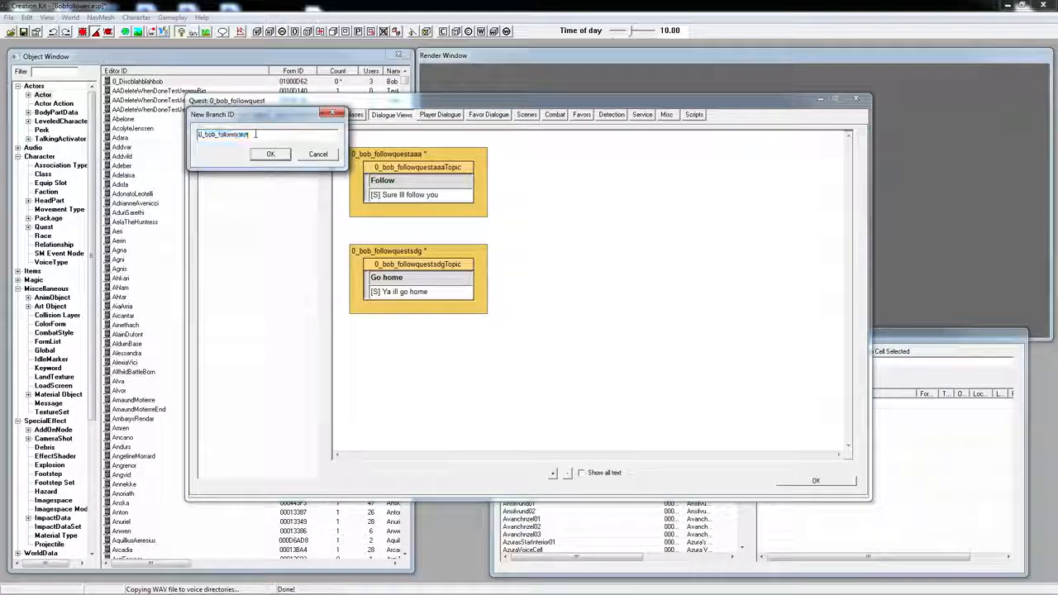
pyautogui.click(284, 137)
pyautogui.write('sdg1')
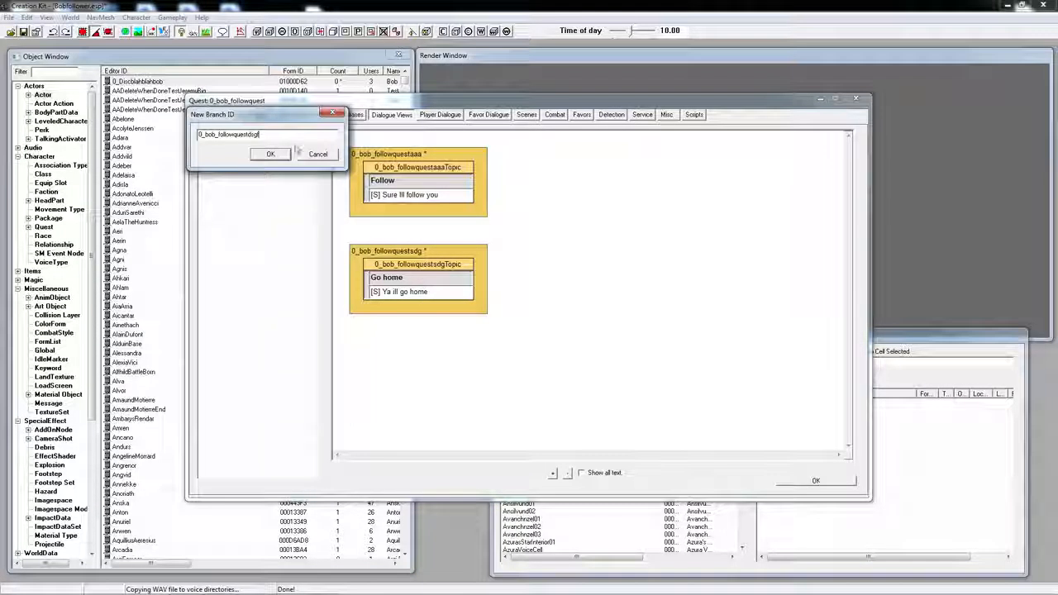
pyautogui.click(270, 154)
pyautogui.click(272, 155)
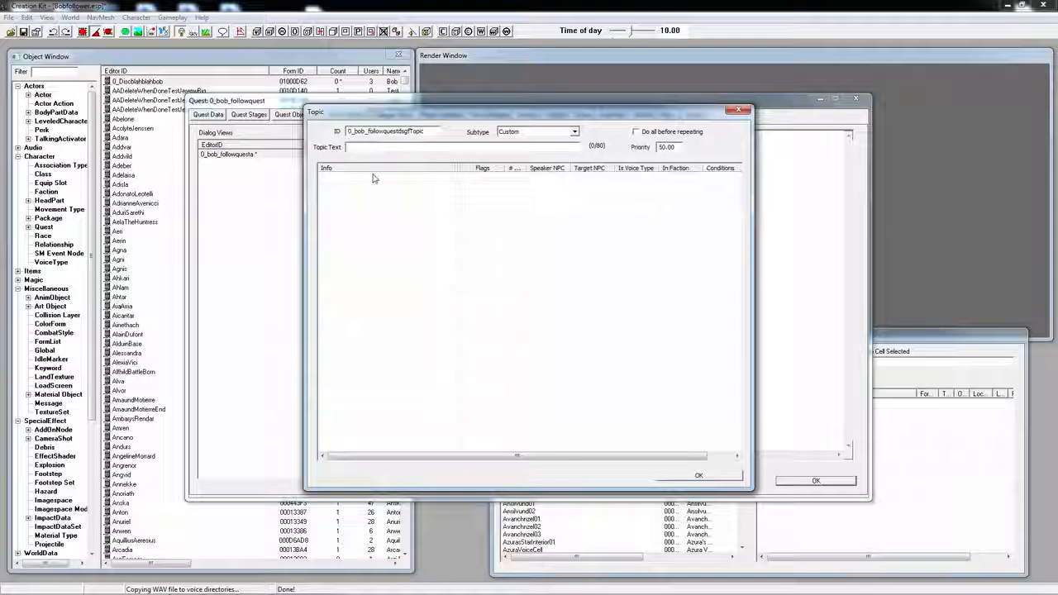
# - Add a new info to the branch's topic with the response text "Ok get me naked"
pyautogui.doubleClick(374, 189)
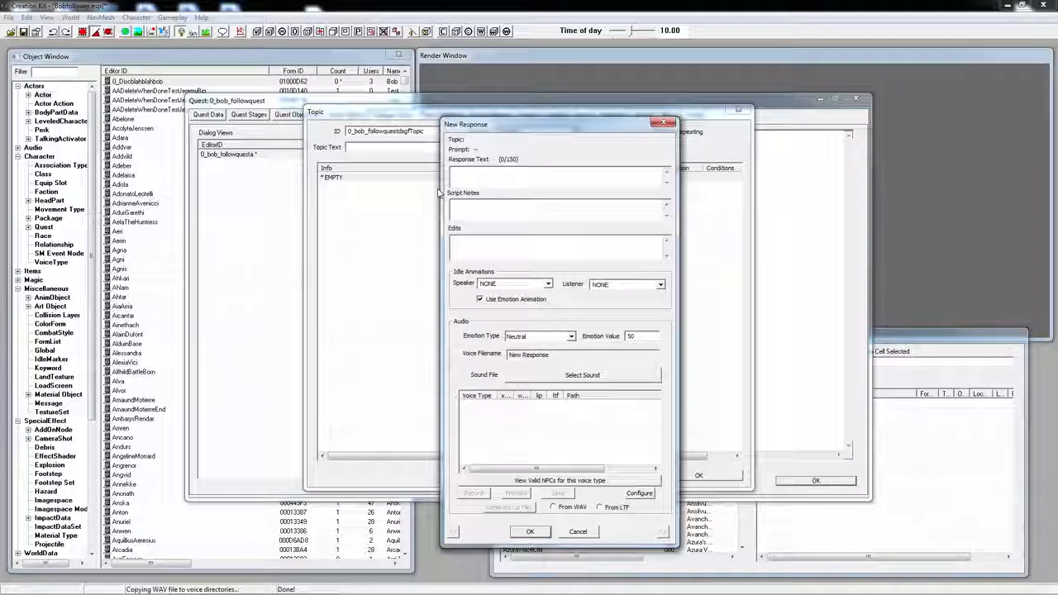
pyautogui.write('Ok get me naked')
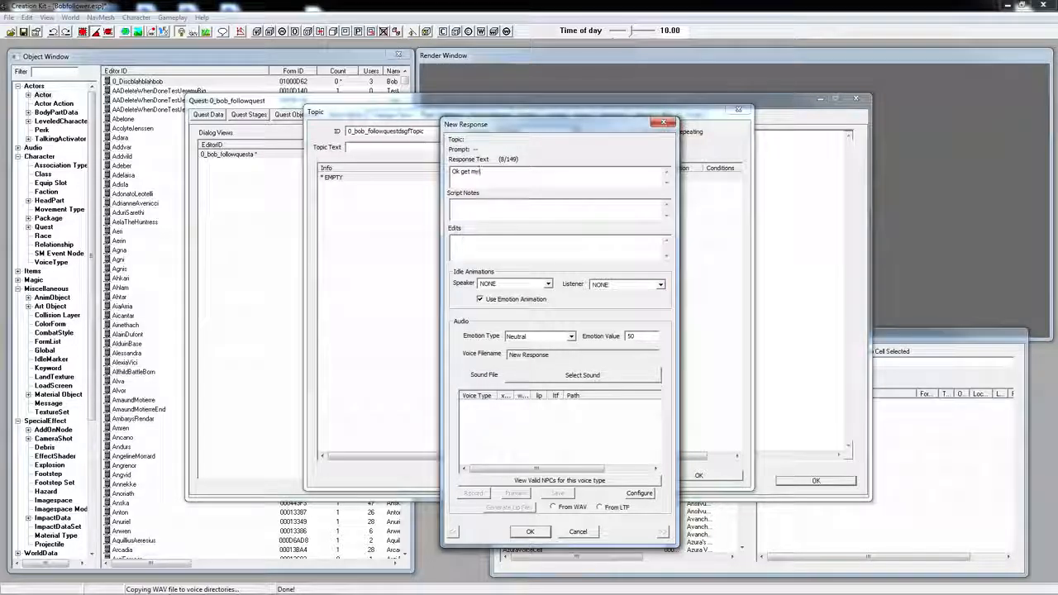
pyautogui.click(534, 534)
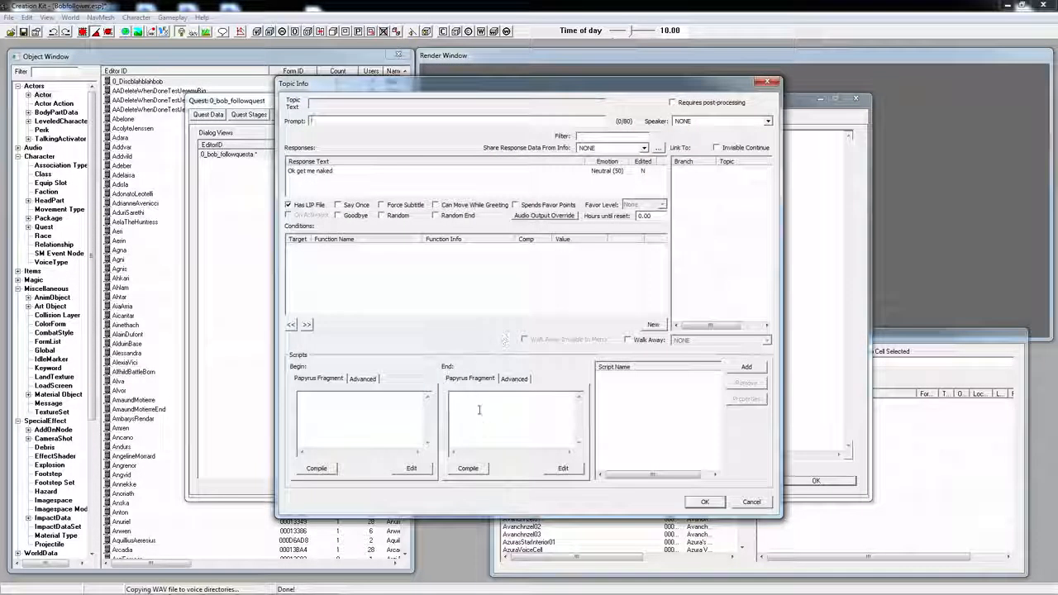
# - Paste the copied conditions into the new info and set the GetStage condition's value to 20
pyautogui.rightClick(370, 267)
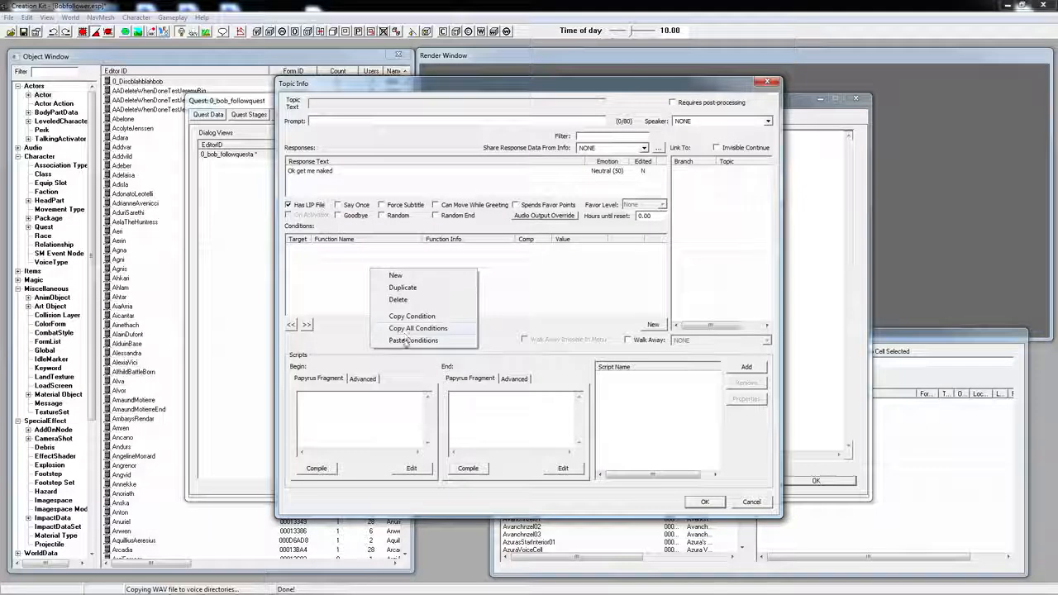
pyautogui.click(406, 342)
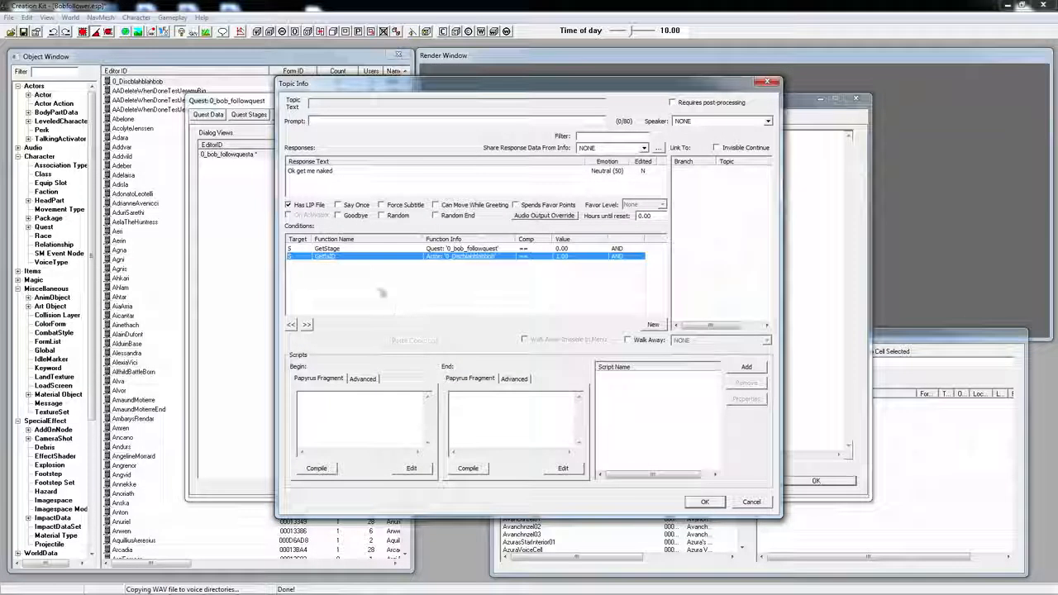
pyautogui.doubleClick(330, 249)
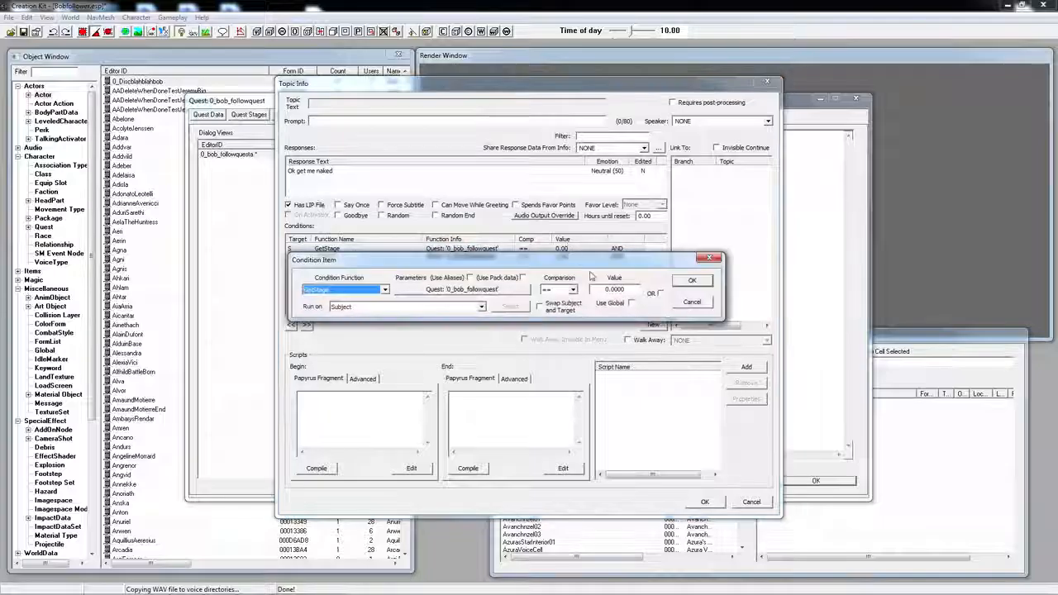
pyautogui.click(614, 289)
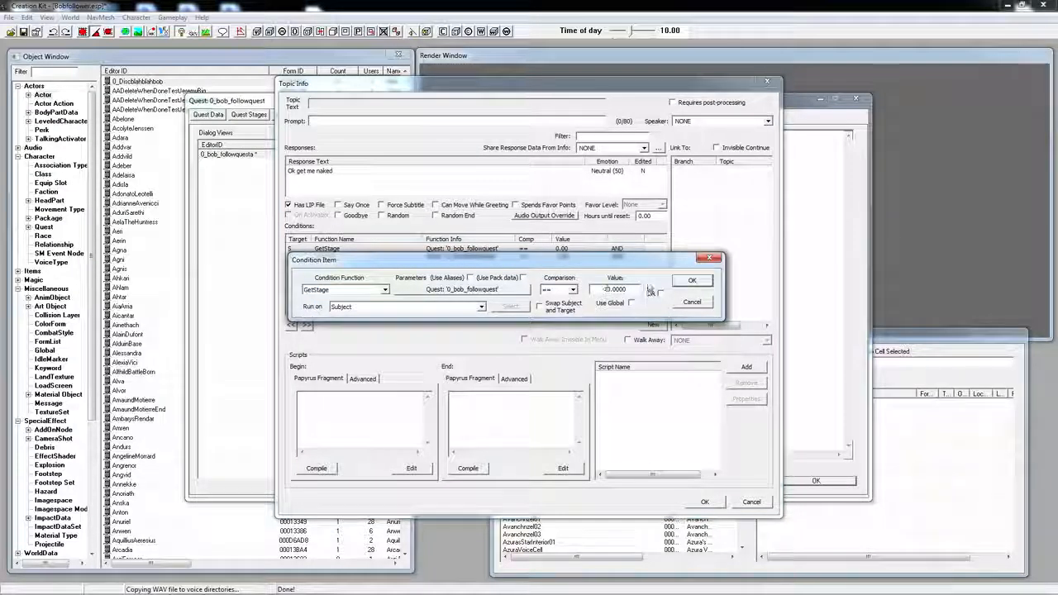
pyautogui.write('2')
pyautogui.click(692, 280)
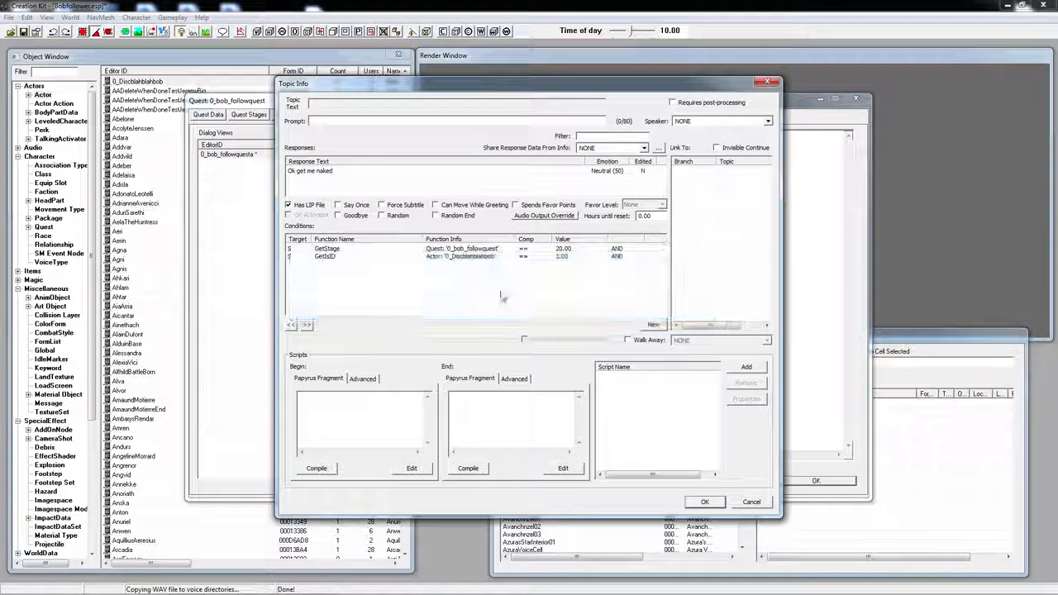
# - Begin the info's End Papyrus fragment with "akspeaker."
pyautogui.click(494, 404)
pyautogui.write('akspeaker')
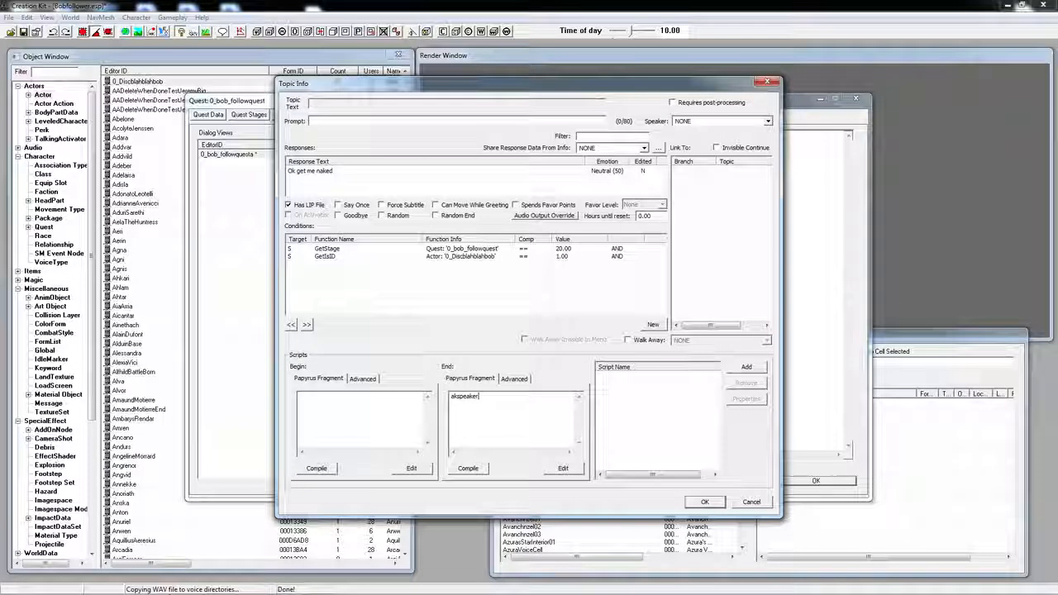
pyautogui.write('.')
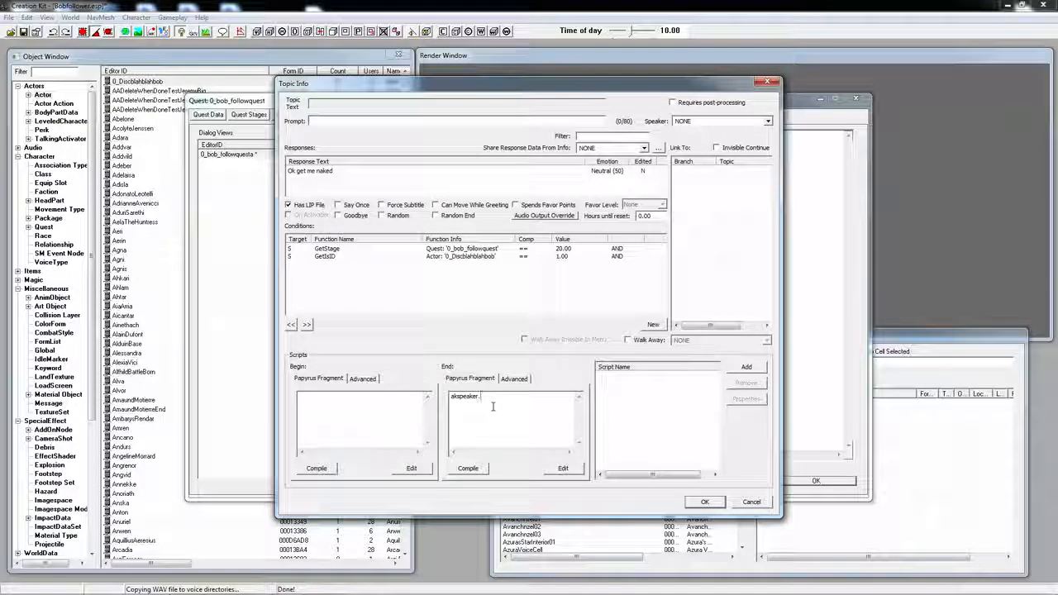
# - Switch to the web browser, search Google for "papyrus reference" and open CreationKit.com's Papyrus Scripting Reference
pyautogui.click(157, 585)
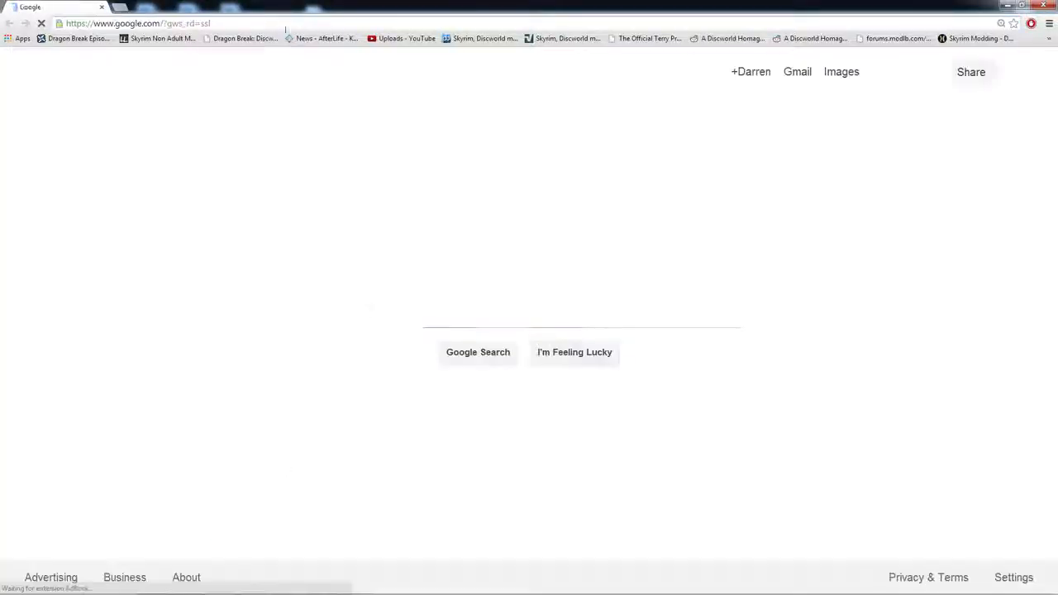
pyautogui.write('papyr')
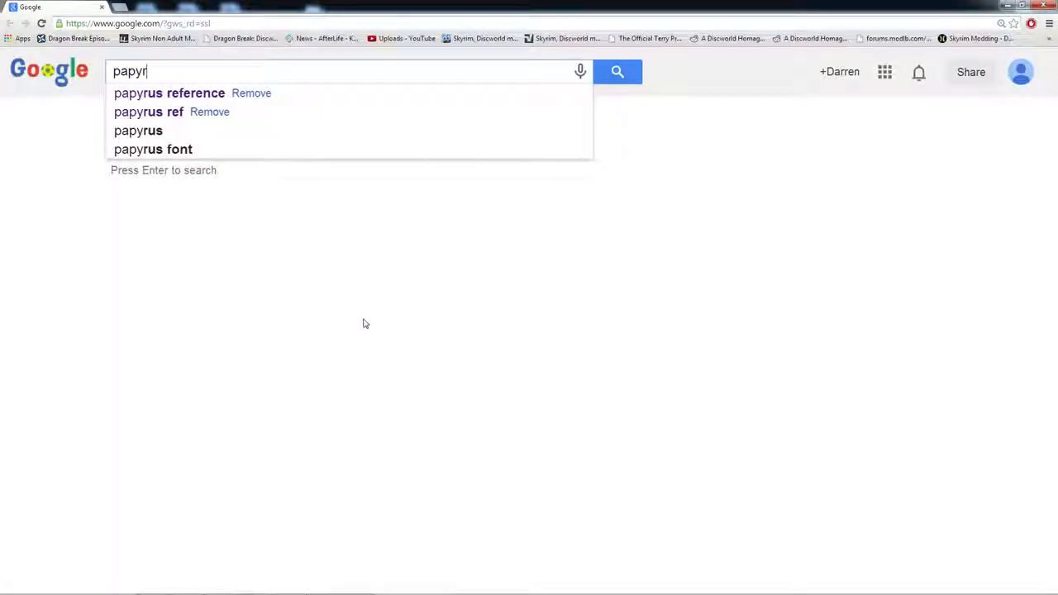
pyautogui.write('us reference')
pyautogui.press('Return')
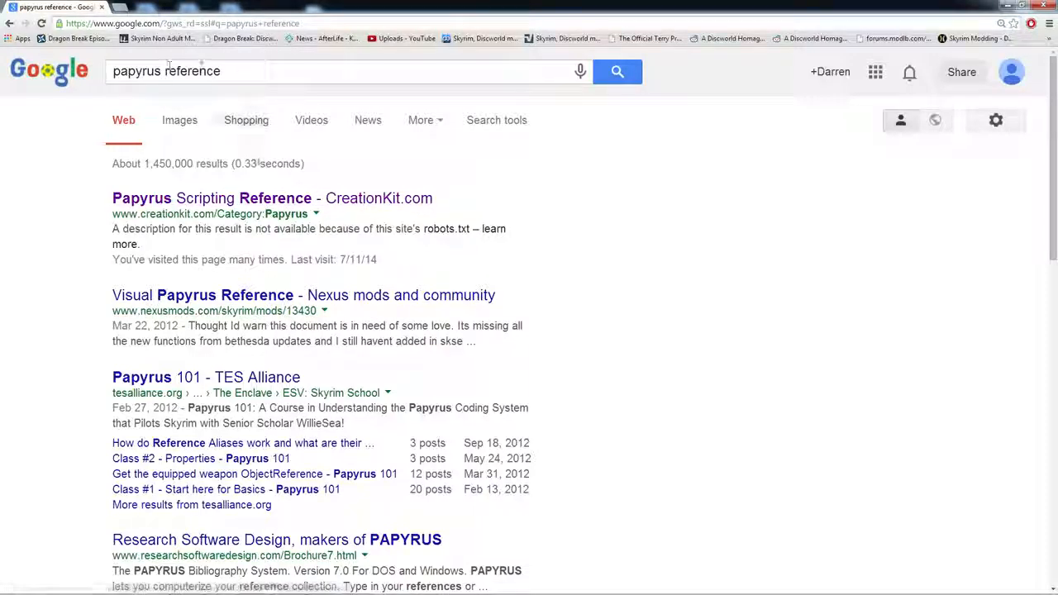
pyautogui.click(247, 202)
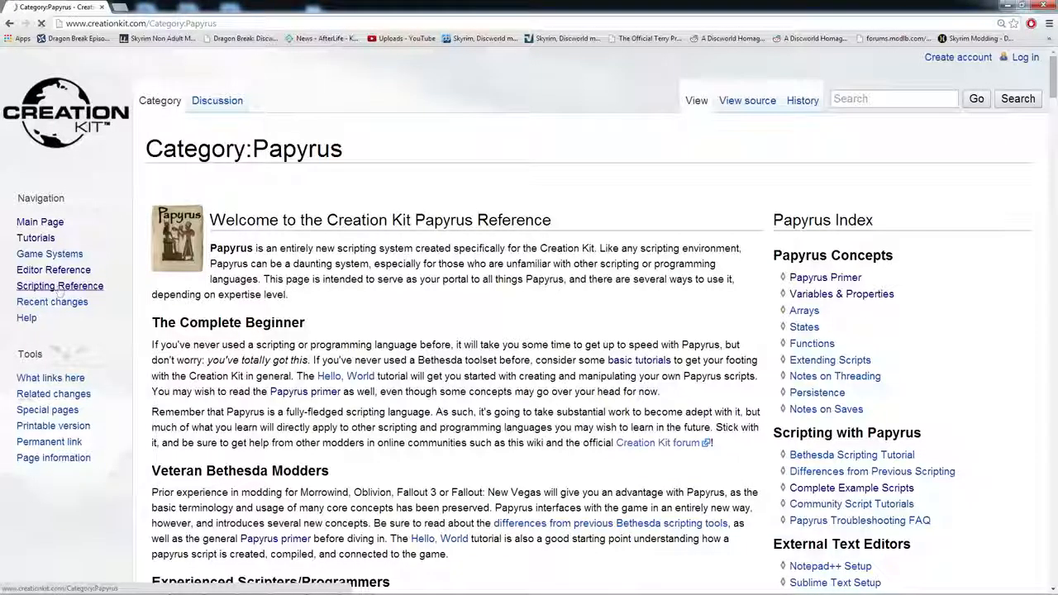
# - Find "inventor" in the Papyrus function list and open the OpenInventory - Actor page in a separate tab
pyautogui.scroll(-7, 602, 277)
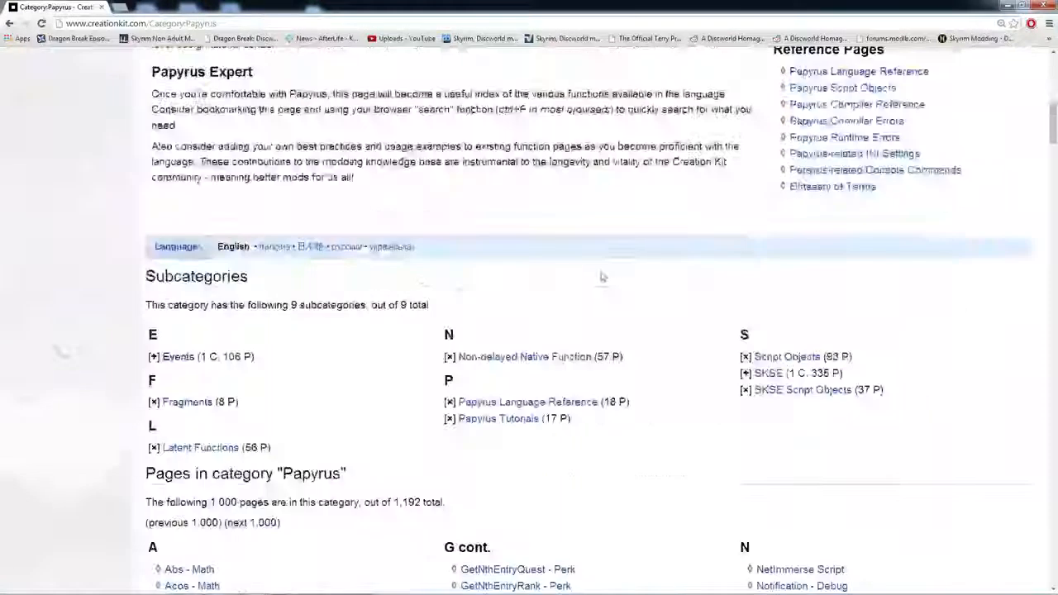
pyautogui.scroll(-20, 653, 283)
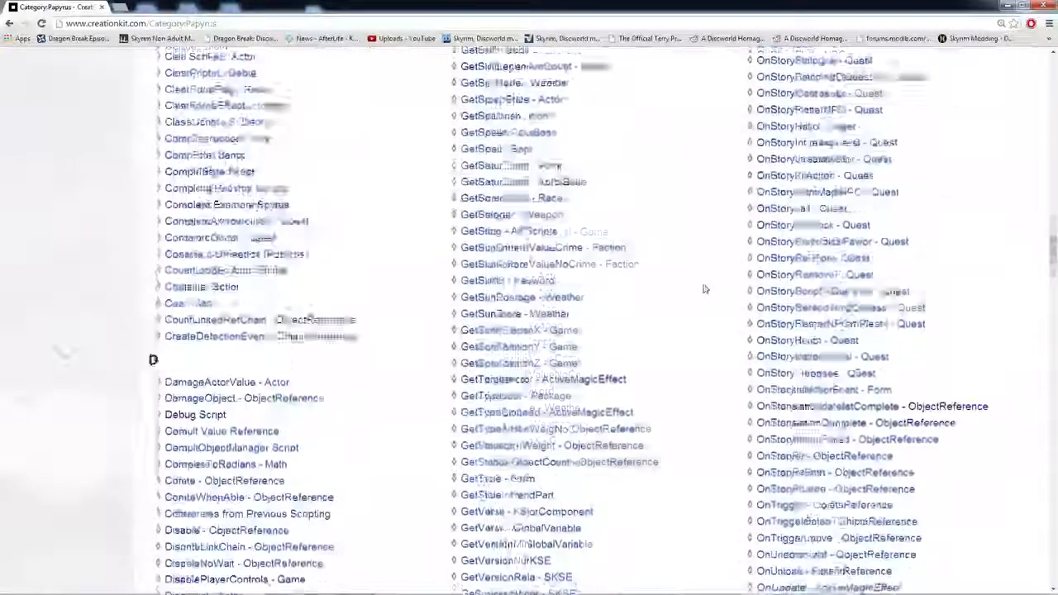
pyautogui.scroll(-5, 705, 289)
pyautogui.scroll(10, 706, 290)
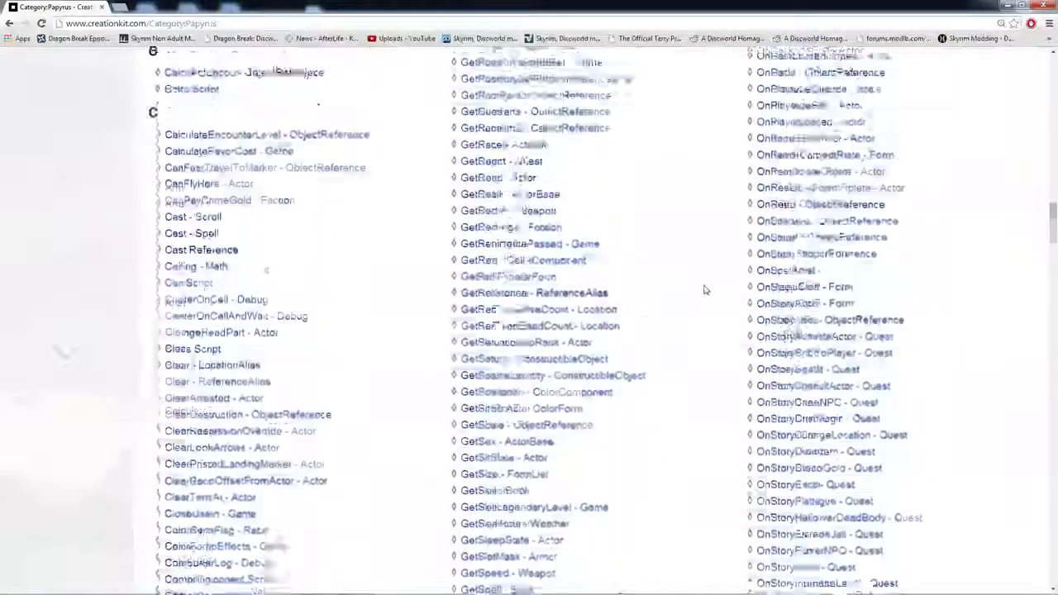
pyautogui.scroll(5, 705, 290)
pyautogui.hotkey('ctrl', 'f')
pyautogui.write('i')
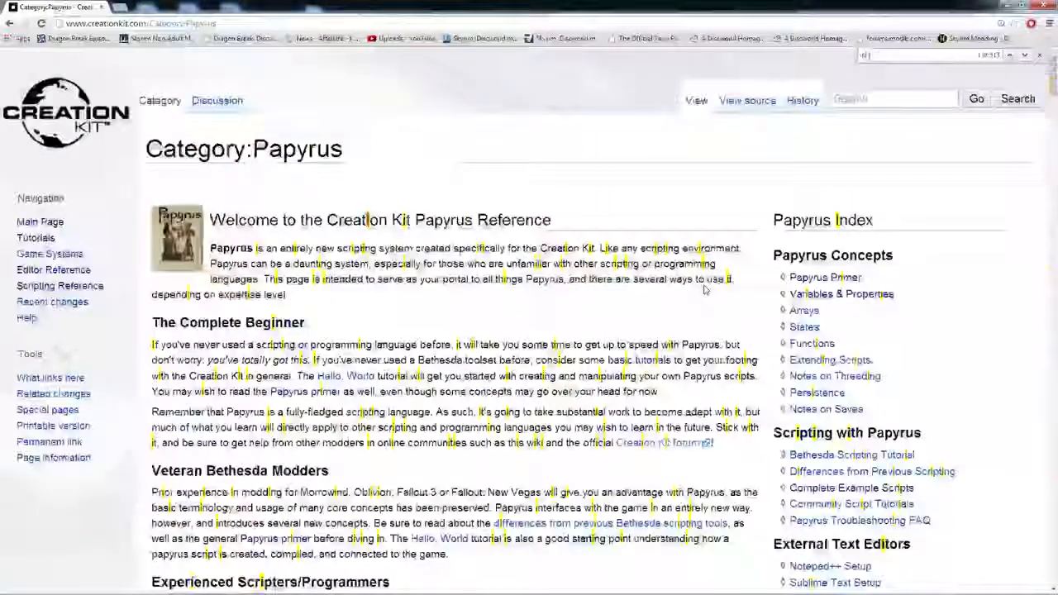
pyautogui.write('nventor')
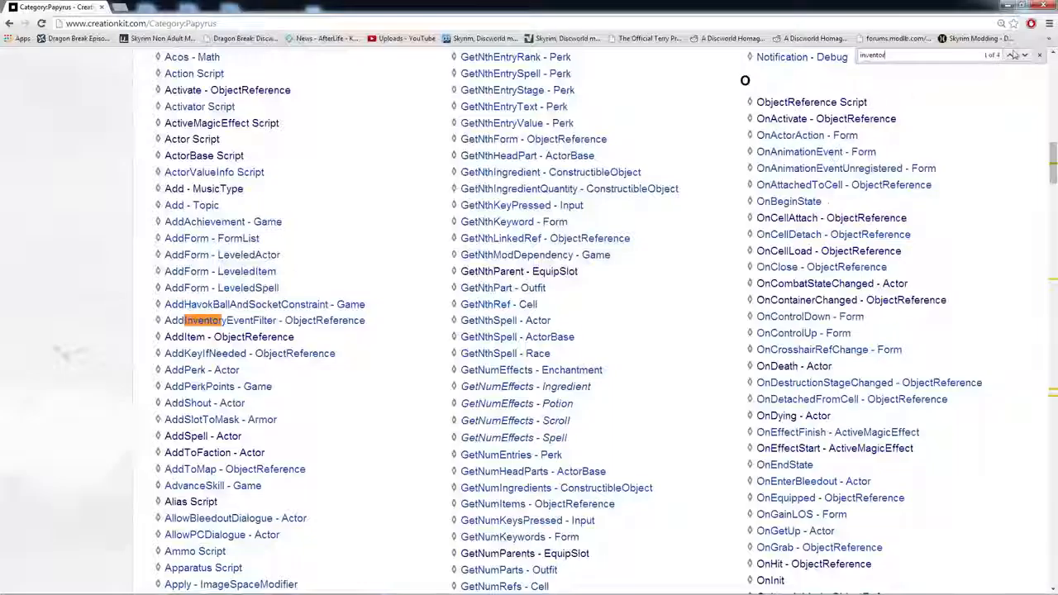
pyautogui.click(1025, 56)
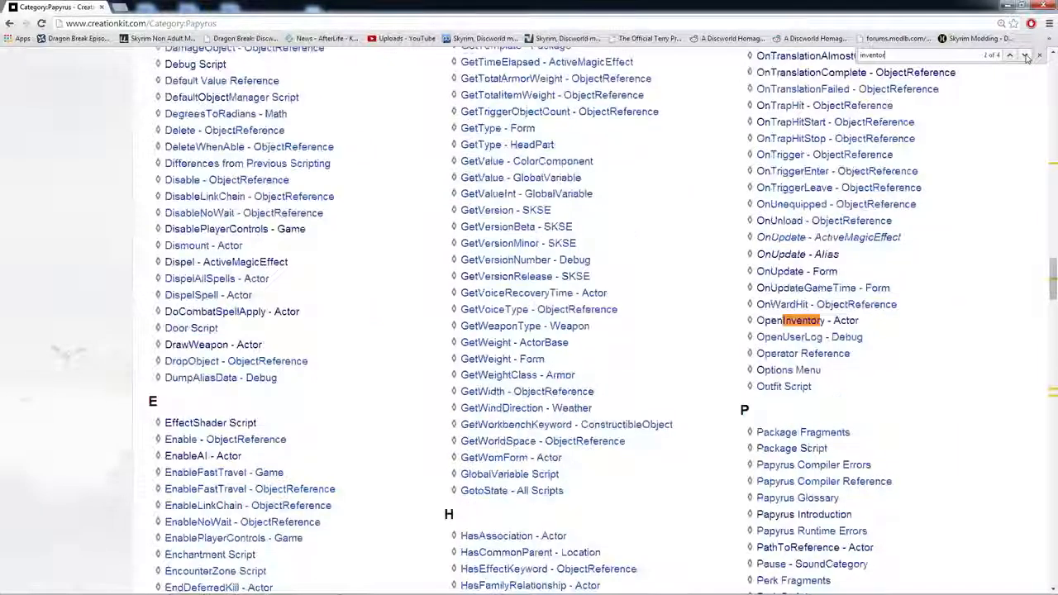
pyautogui.rightClick(827, 320)
pyautogui.click(860, 325)
pyautogui.click(172, 7)
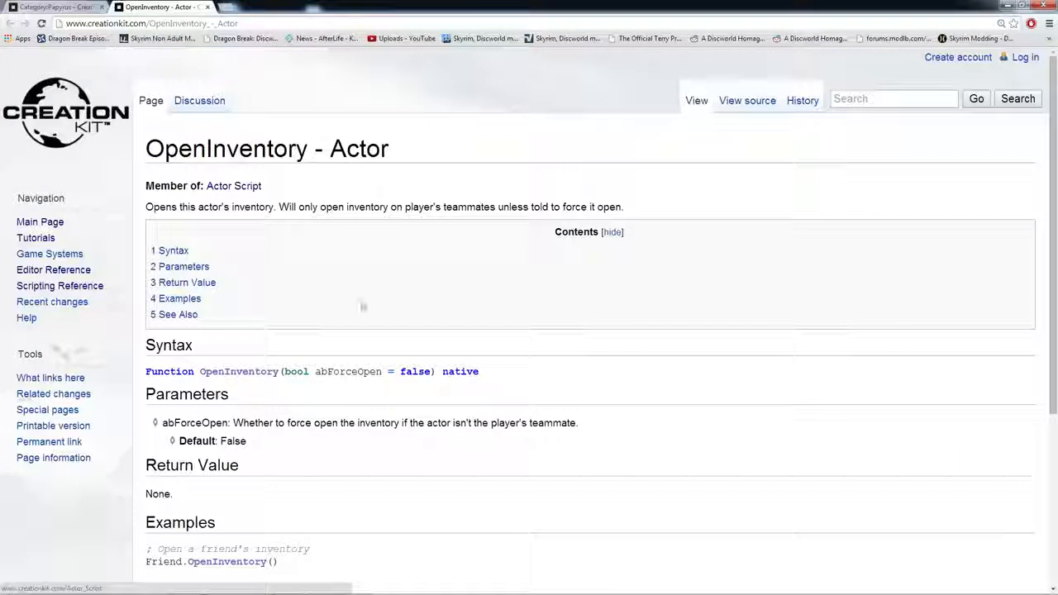
# - Read the OpenInventory syntax and examples, and browse further through the Papyrus category's function list
pyautogui.scroll(-2, 390, 419)
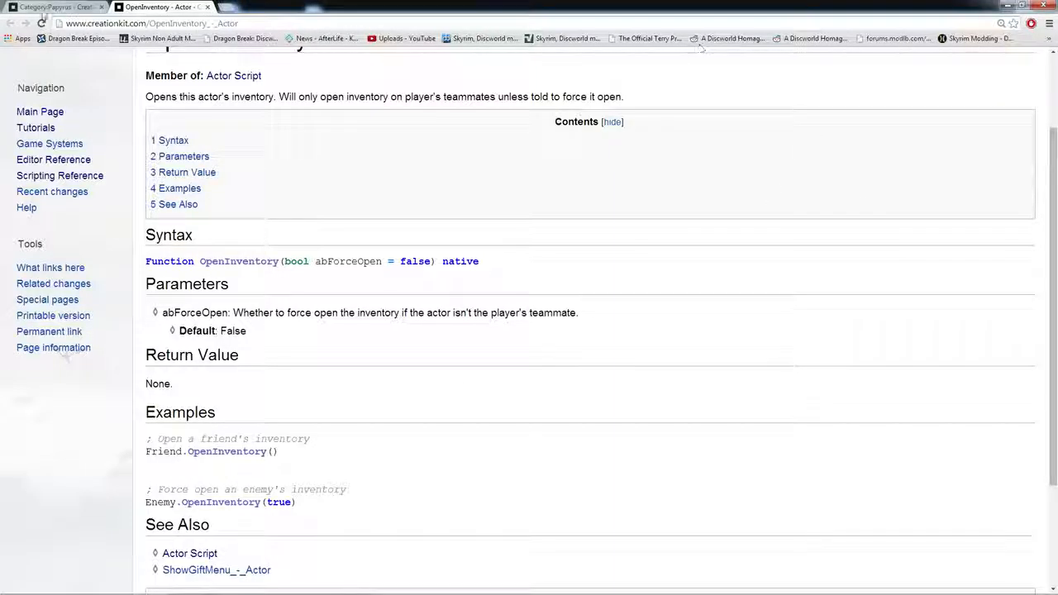
pyautogui.click(50, 7)
pyautogui.scroll(-10, 628, 364)
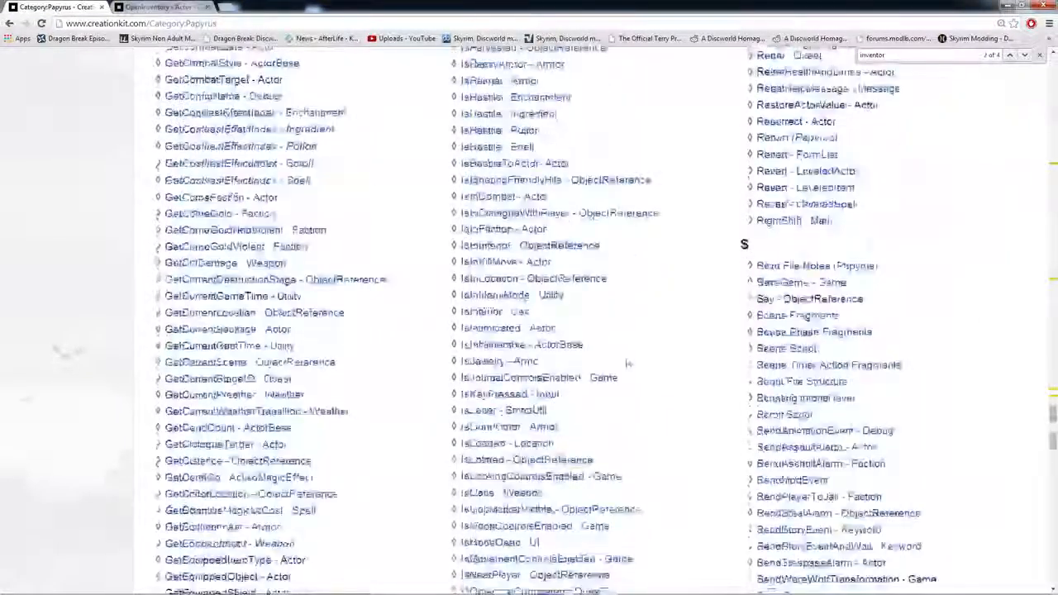
pyautogui.scroll(-15, 629, 363)
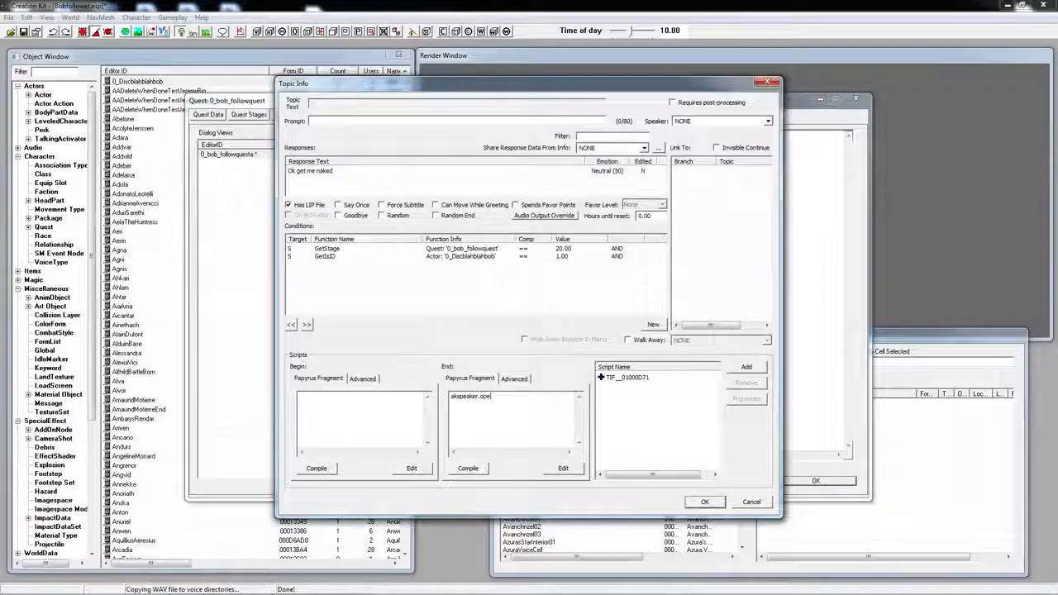
# - Back in the Creation Kit, complete the End fragment as "akspeaker.openinventory()" and compile it
pyautogui.write('nInventory(')
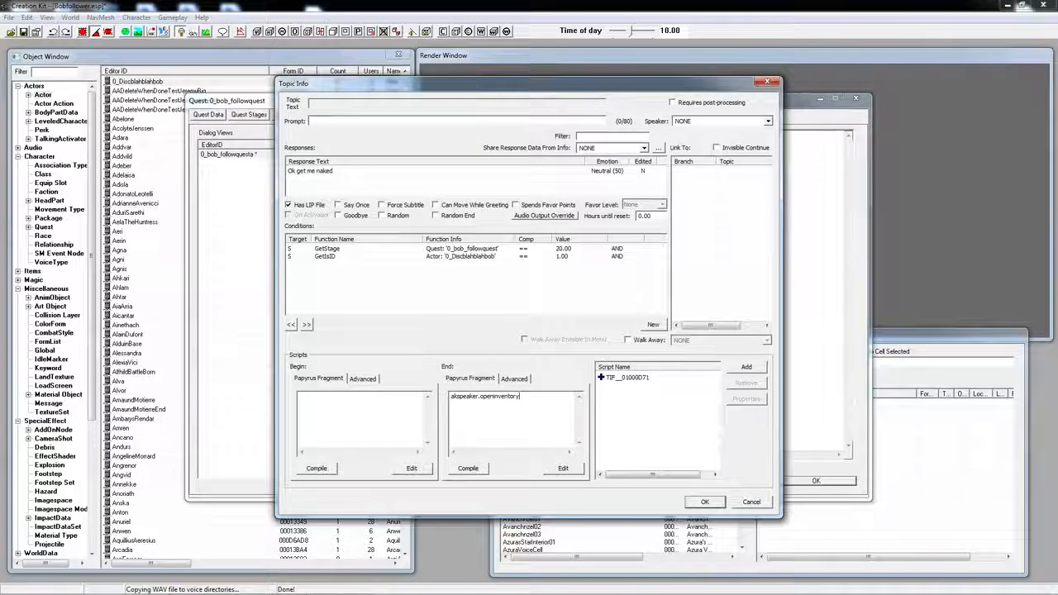
pyautogui.click(470, 468)
# - Flag the info as Goodbye and set its prompt to "Let me see your inventory"
pyautogui.click(350, 216)
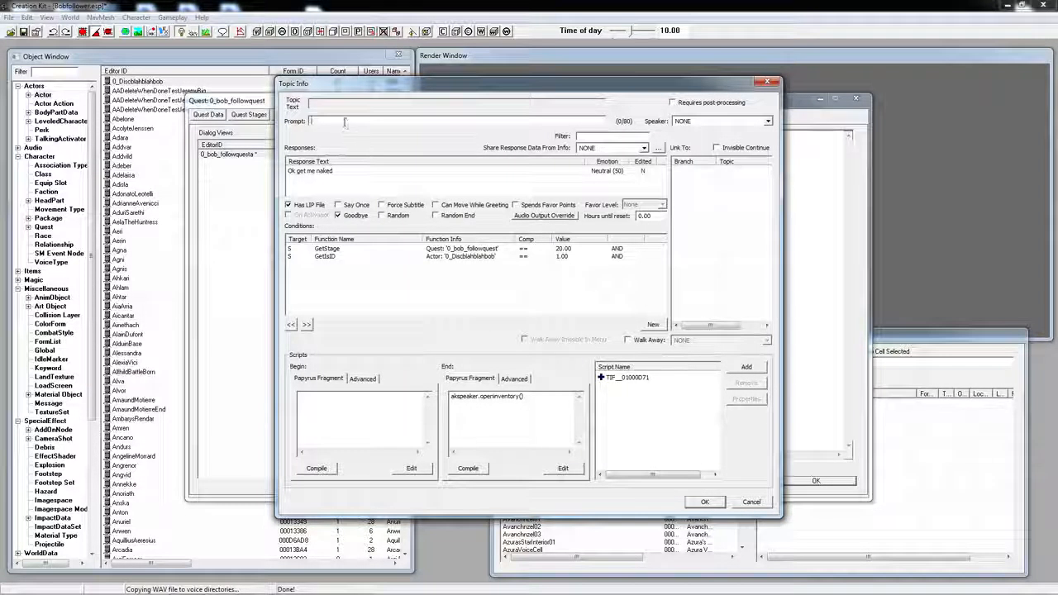
pyautogui.write('Let me see')
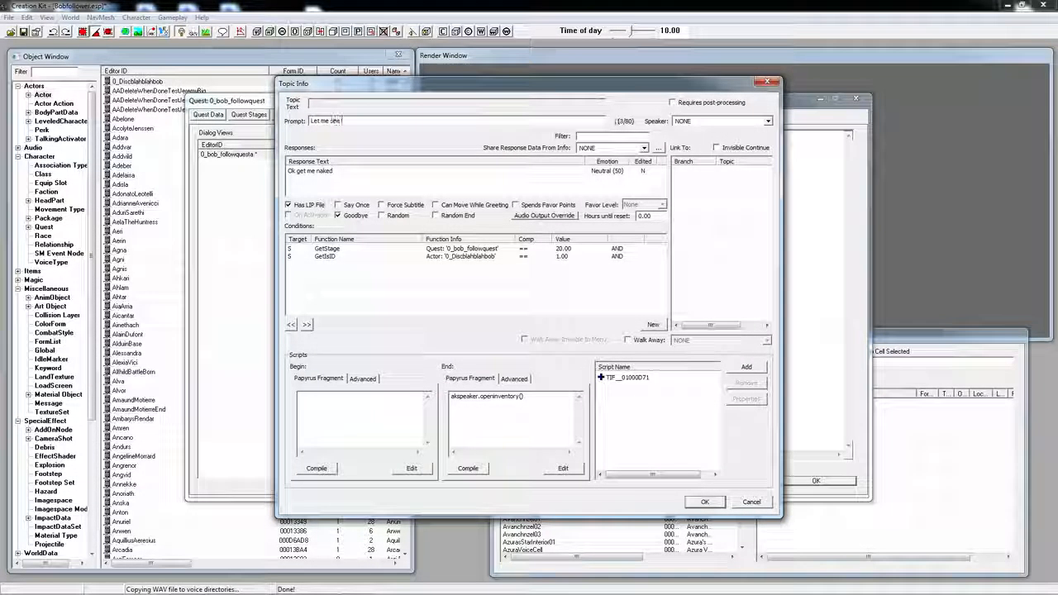
pyautogui.write(' your inventory')
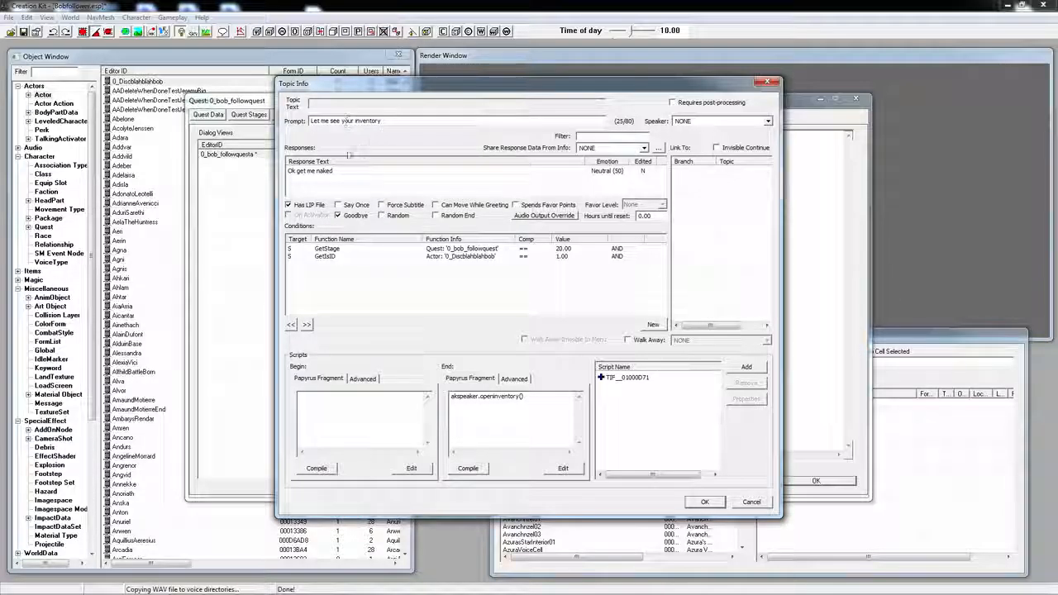
# - Record and save the voice line for the "Ok get me naked" response, and align the inventory branch under the other two
pyautogui.doubleClick(329, 171)
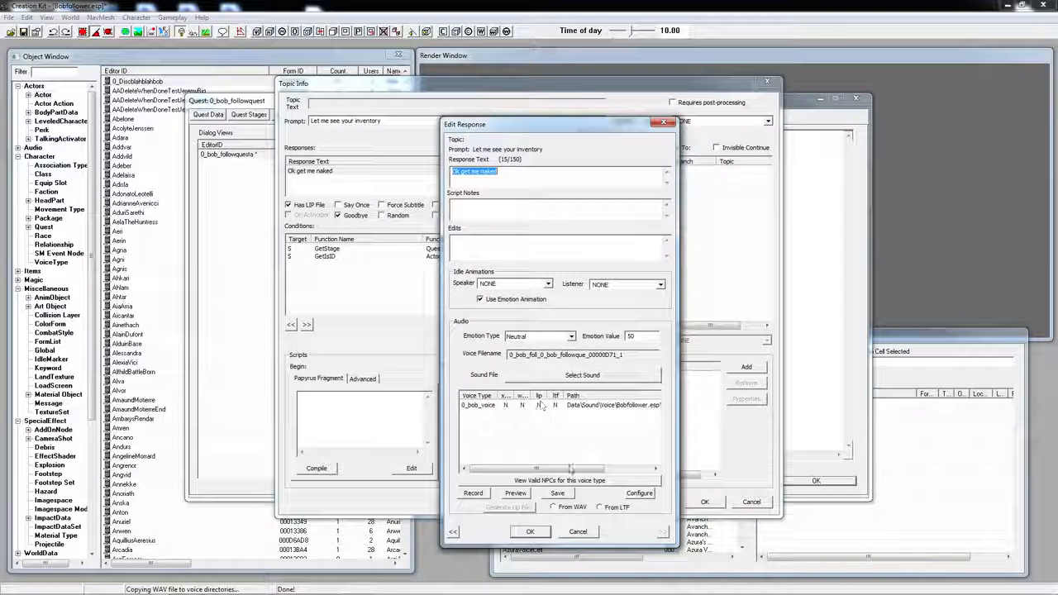
pyautogui.click(473, 494)
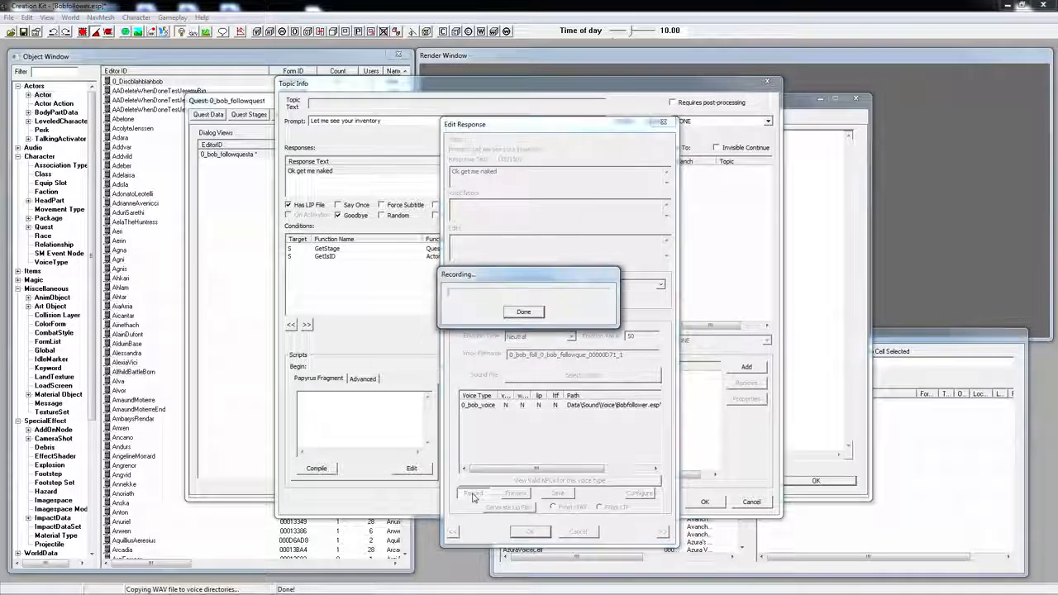
pyautogui.press('Return')
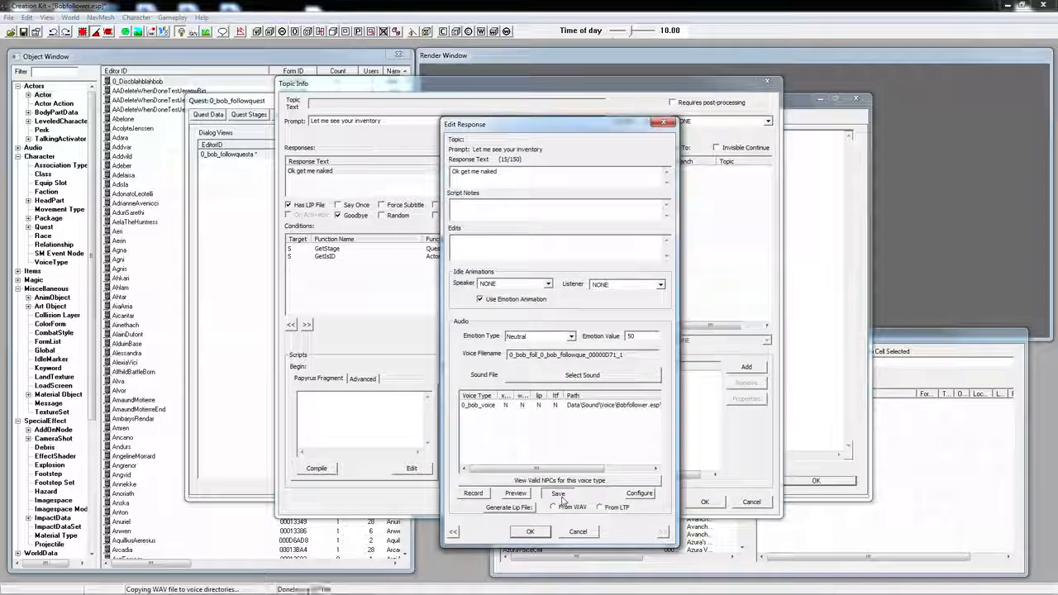
pyautogui.click(559, 495)
pyautogui.press('Return')
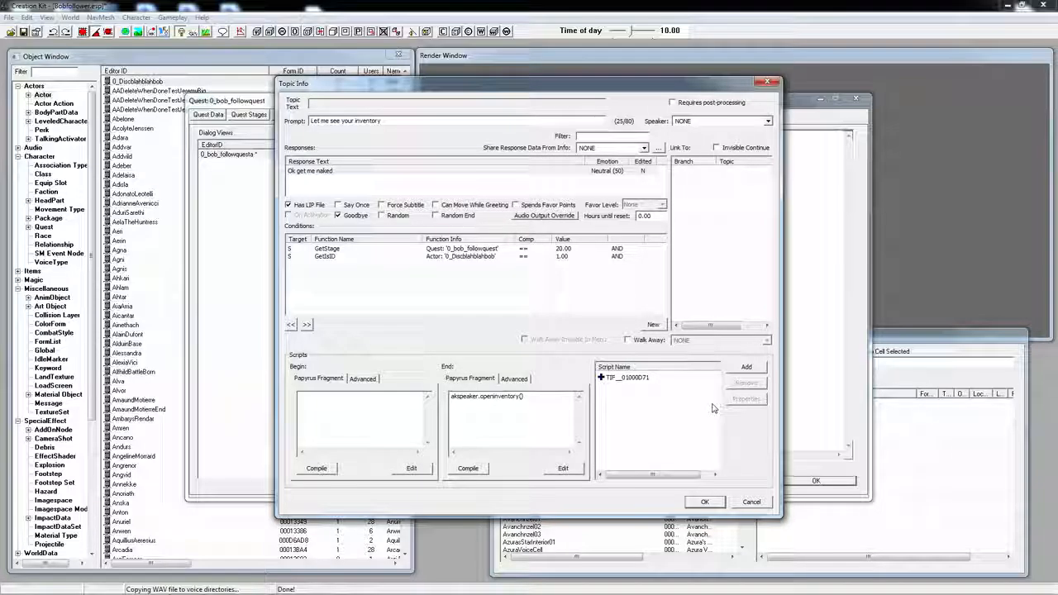
pyautogui.press('Return')
pyautogui.click(705, 476)
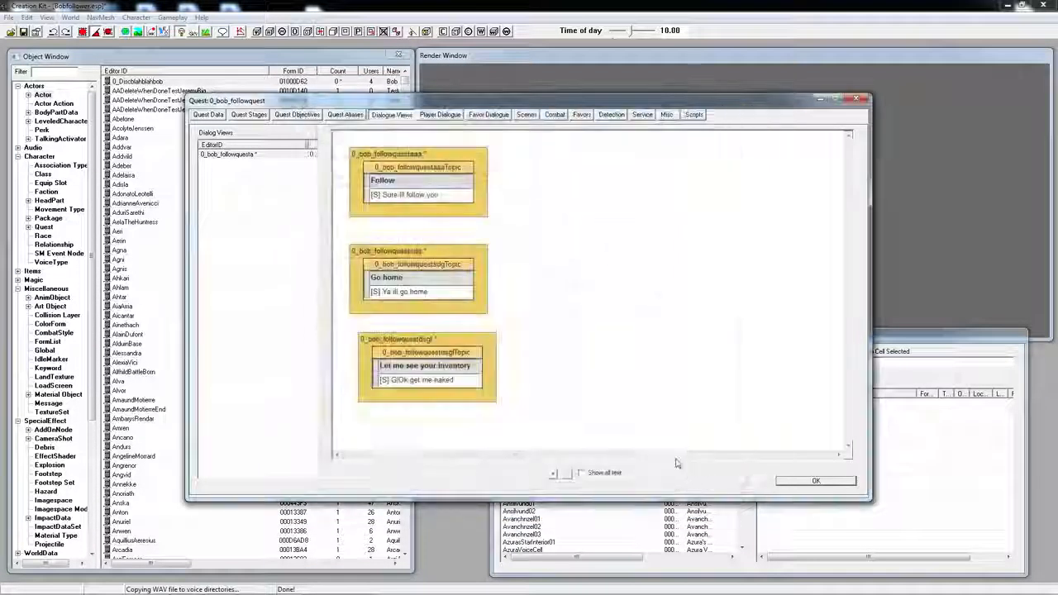
pyautogui.moveTo(454, 354); pyautogui.dragTo(445, 355)
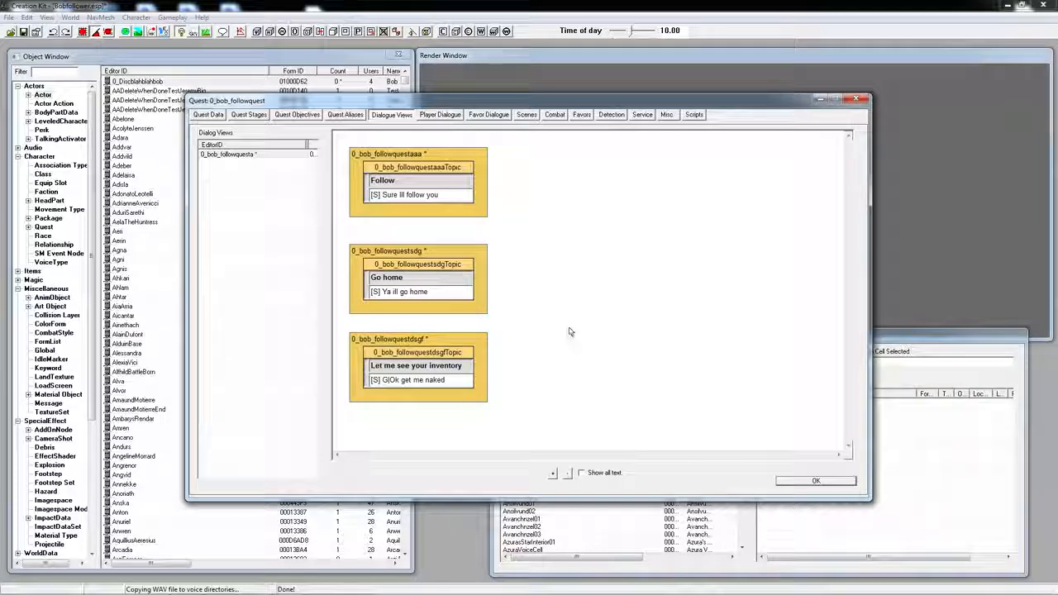
# - Review the property types that can be added to the script attached to the Follow info
pyautogui.click(428, 201)
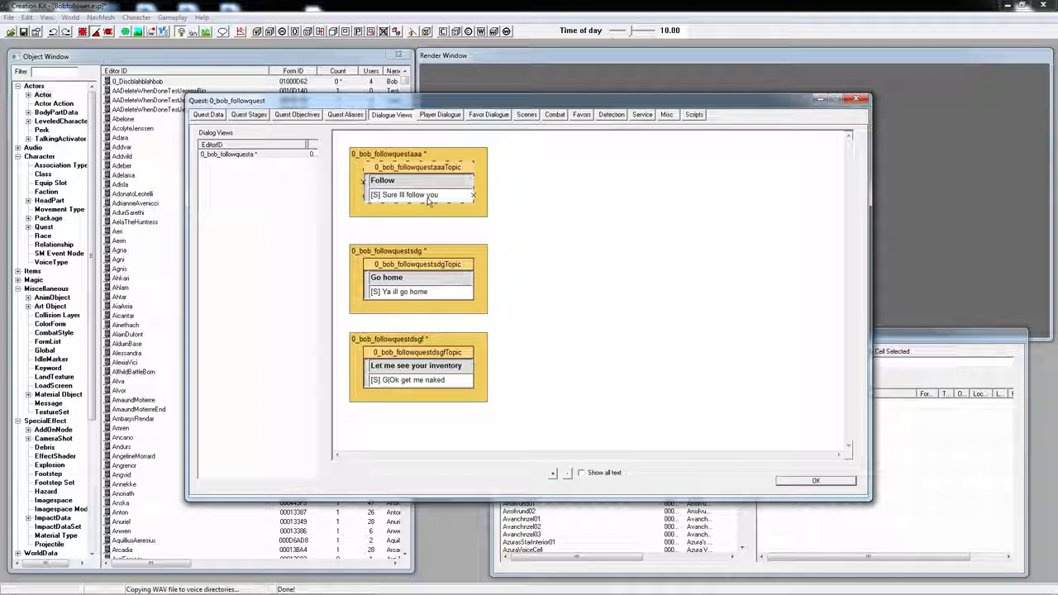
pyautogui.doubleClick(428, 201)
pyautogui.click(627, 379)
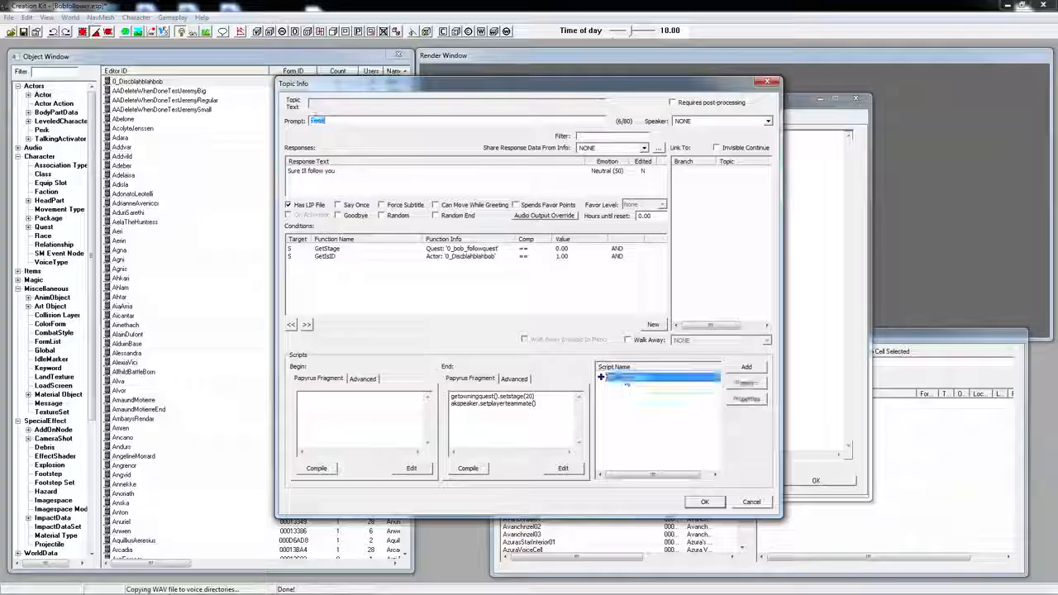
pyautogui.click(746, 399)
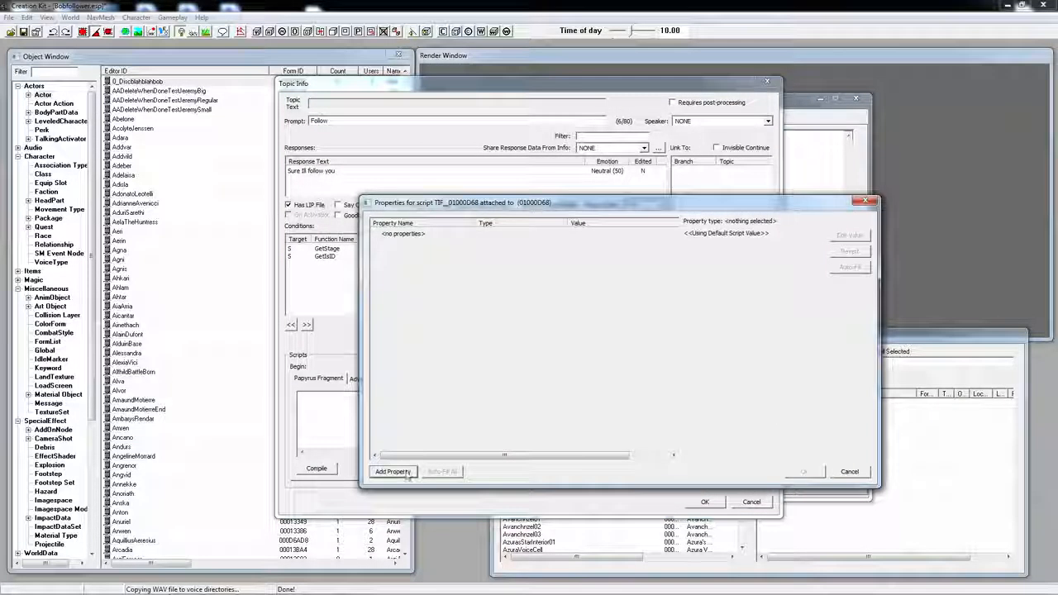
pyautogui.click(394, 471)
pyautogui.click(484, 237)
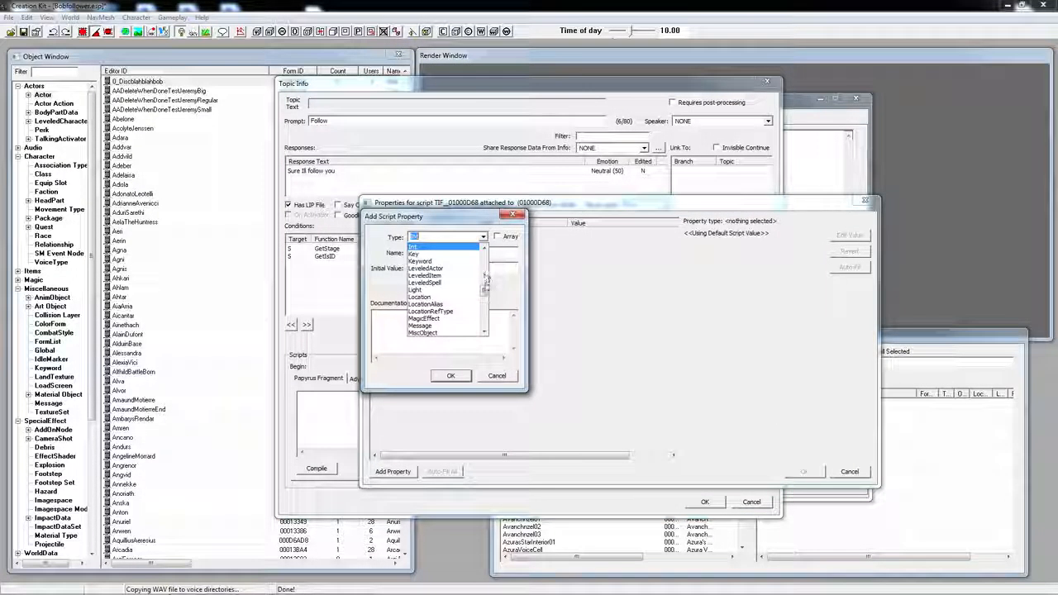
pyautogui.scroll(7, 486, 278)
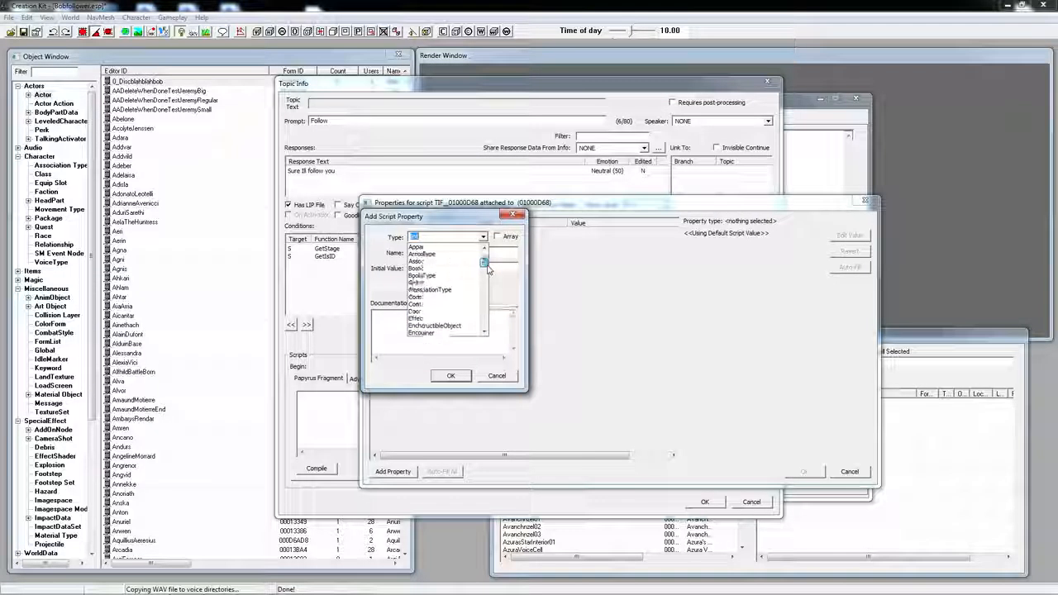
pyautogui.scroll(2, 487, 269)
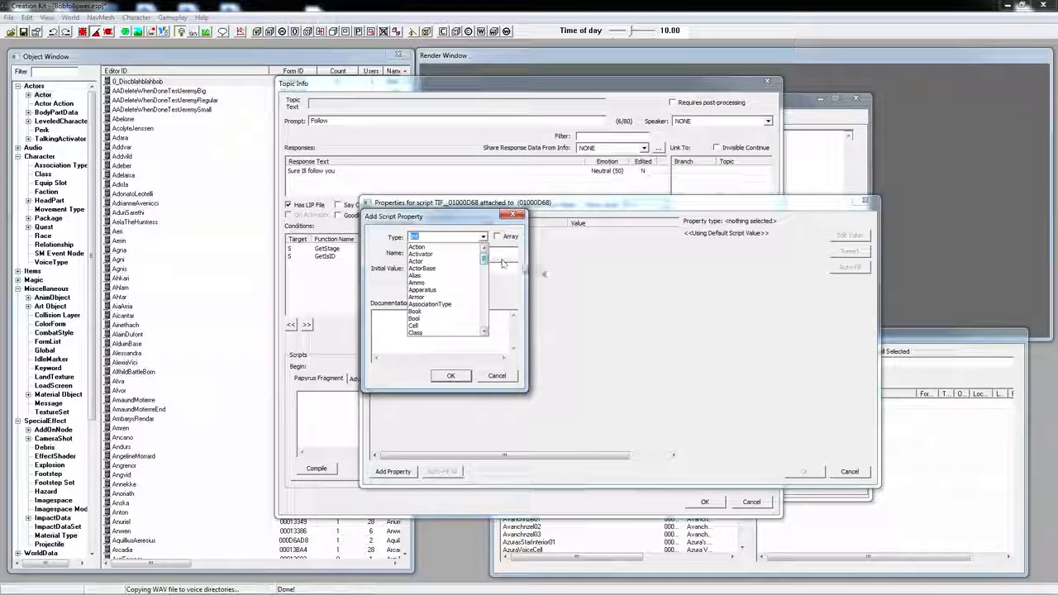
pyautogui.click(469, 291)
pyautogui.click(497, 376)
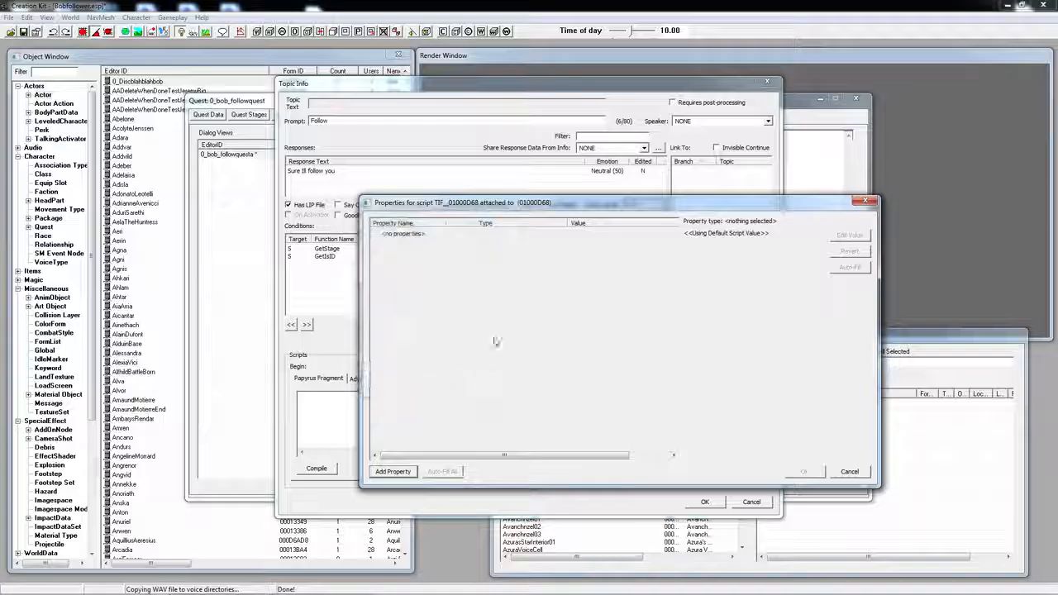
pyautogui.click(850, 472)
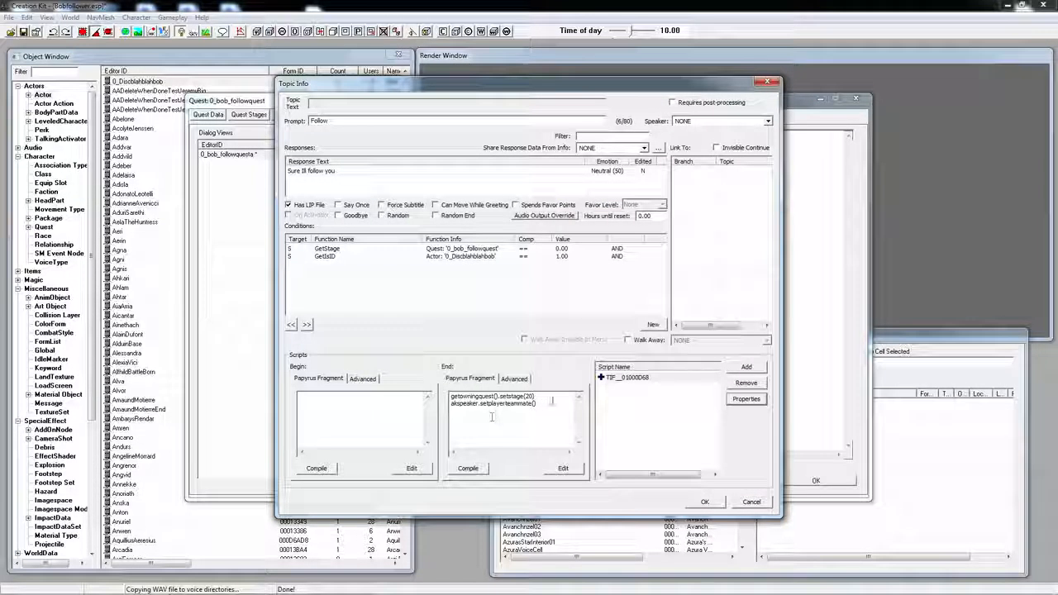
pyautogui.click(705, 502)
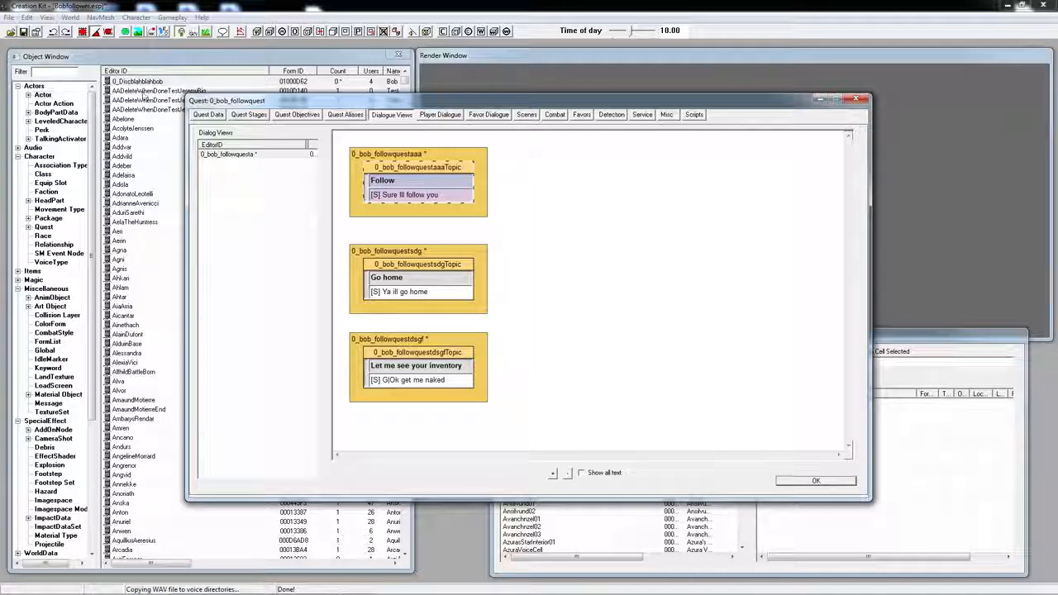
# - Open the Bob_follow_stage_20 package from Bob's actor record and review its conditions, schedule, package data and flags
pyautogui.click(146, 83)
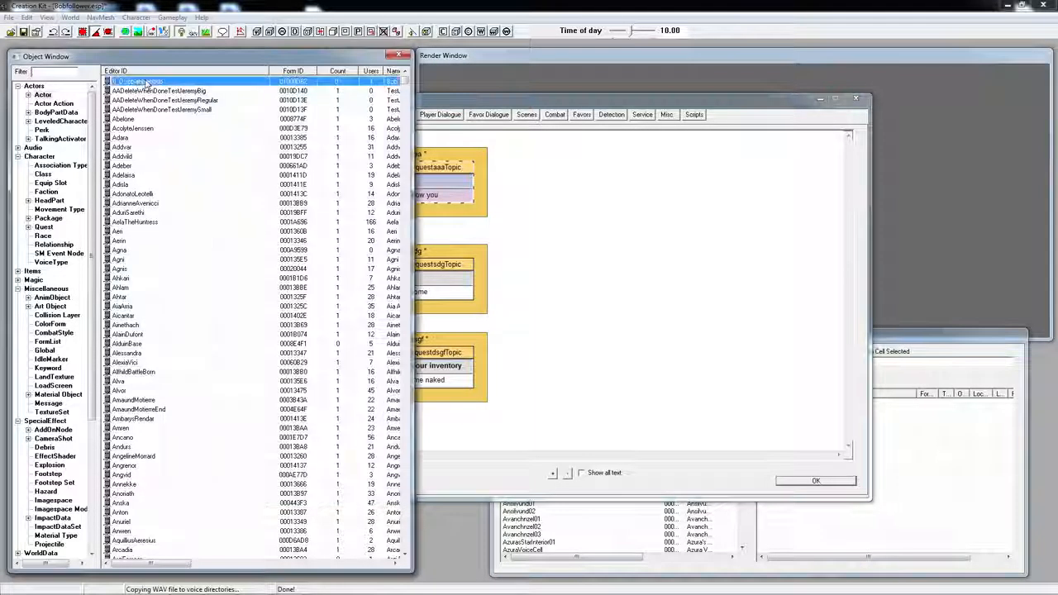
pyautogui.doubleClick(147, 82)
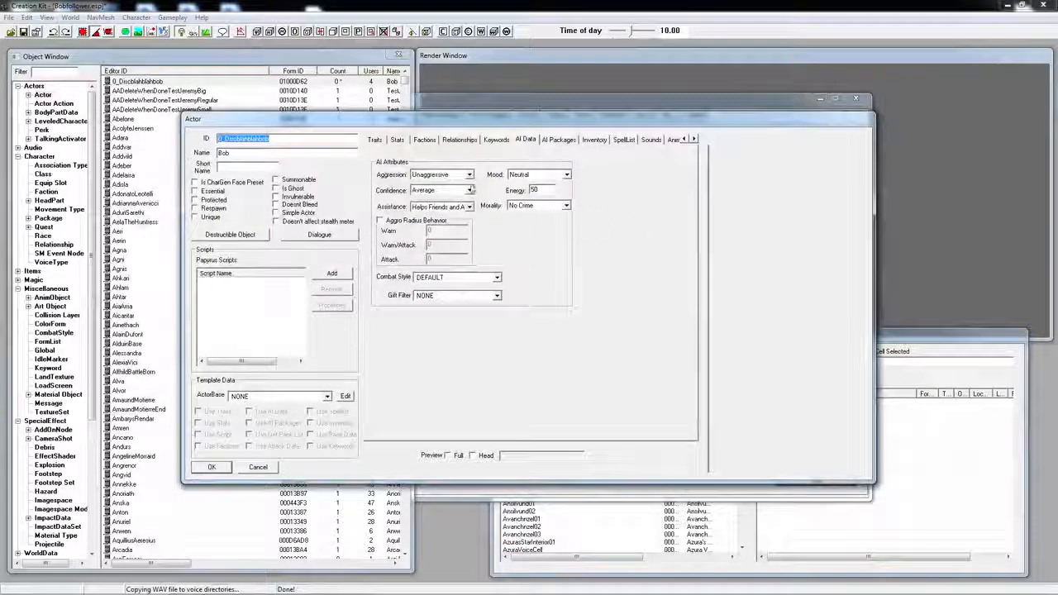
pyautogui.click(559, 139)
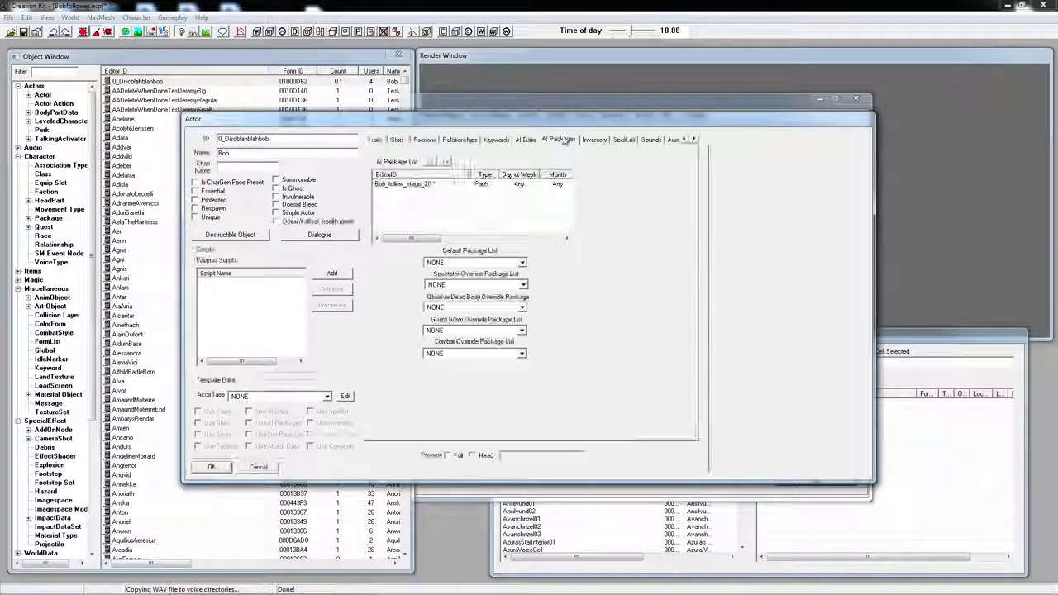
pyautogui.doubleClick(430, 185)
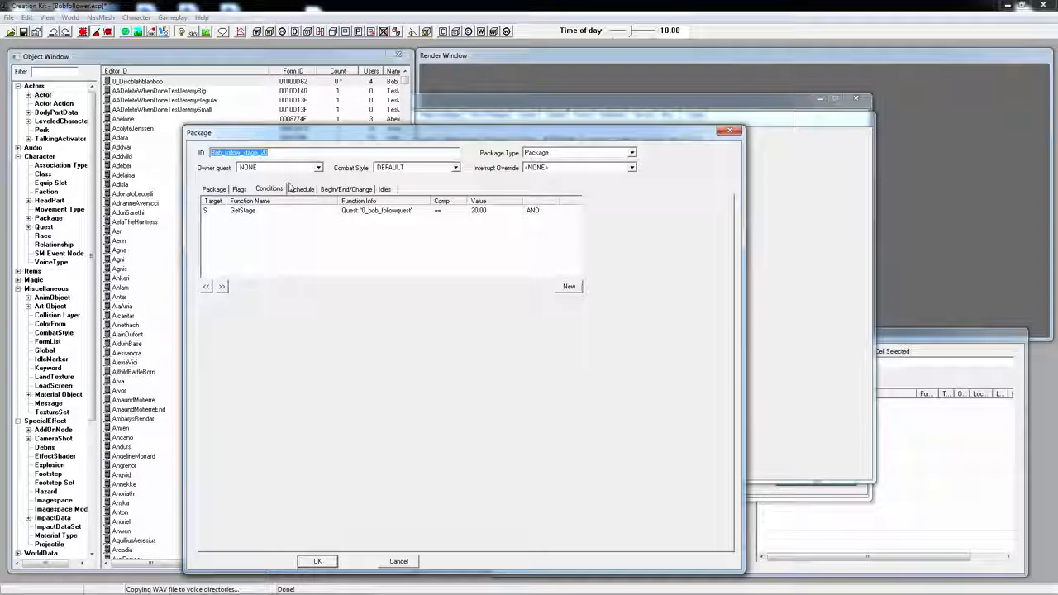
pyautogui.click(240, 189)
pyautogui.click(300, 190)
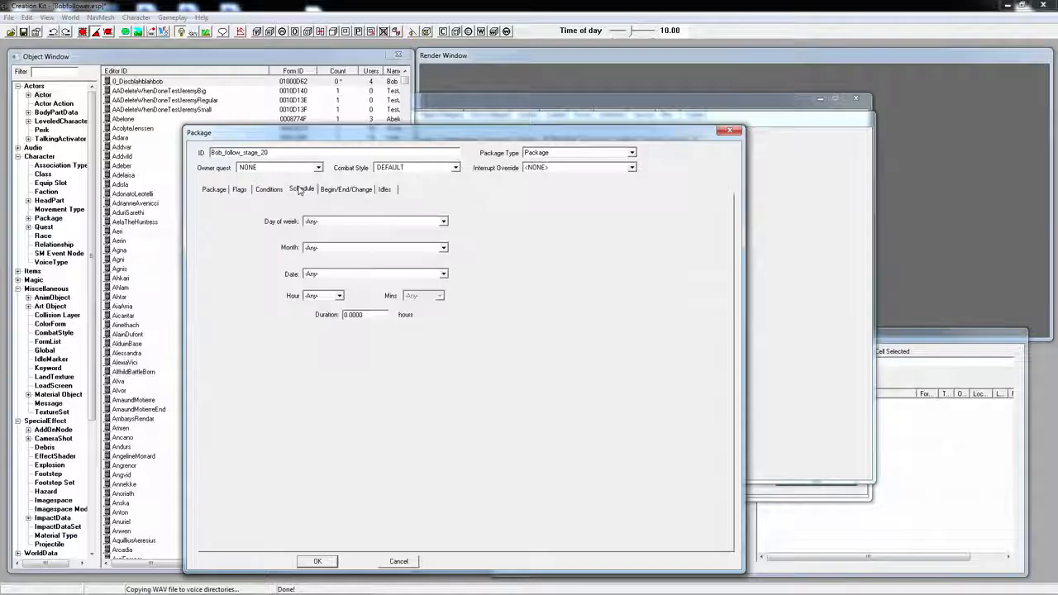
pyautogui.click(221, 191)
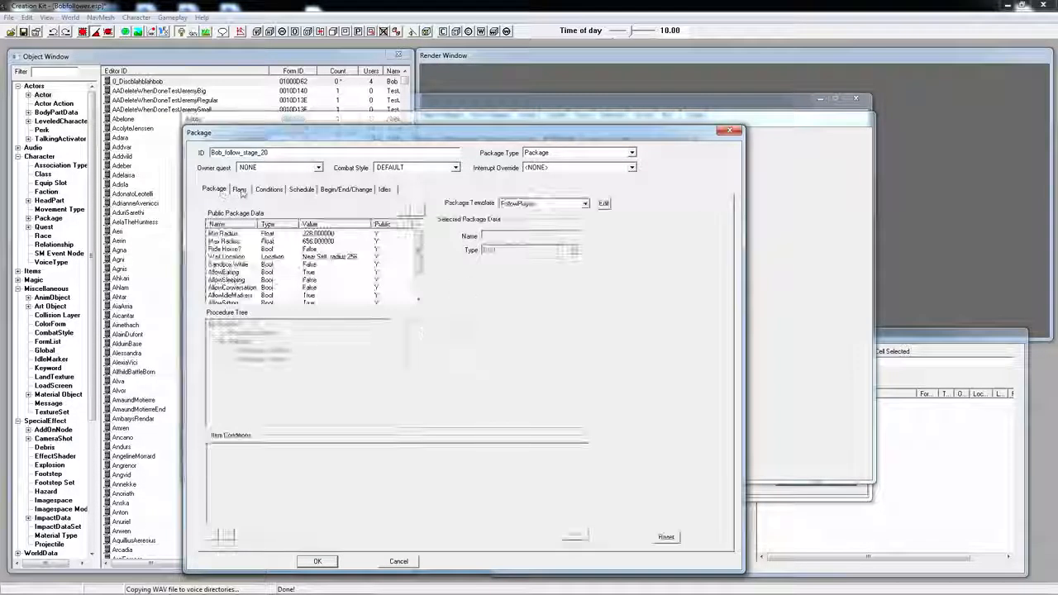
pyautogui.click(240, 189)
# - Look through the combat styles available for the Bob_follow_stage_20 package, recheck its conditions and close it
pyautogui.click(455, 168)
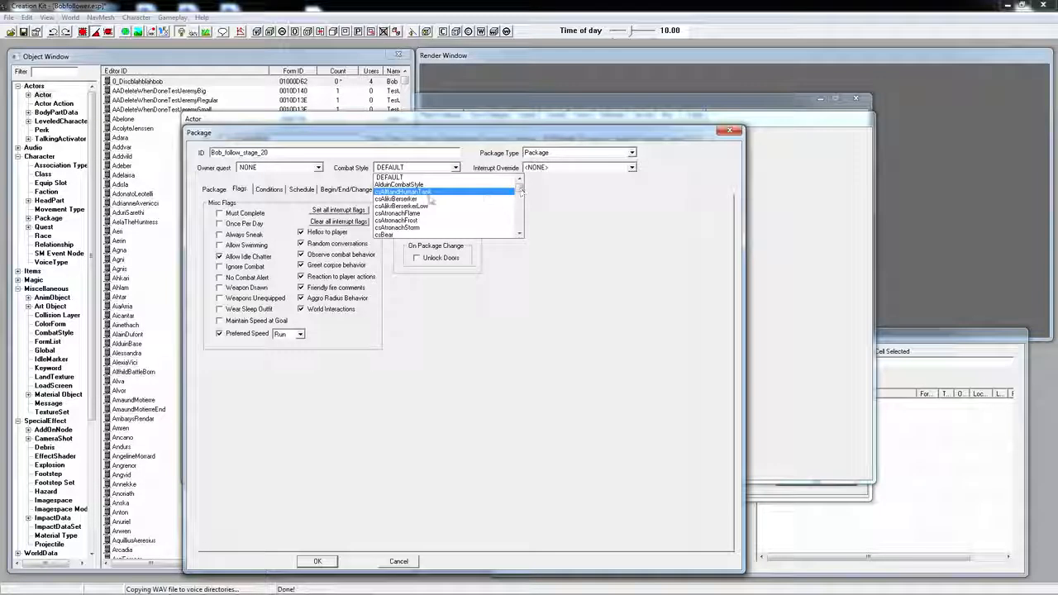
pyautogui.click(277, 191)
pyautogui.click(270, 189)
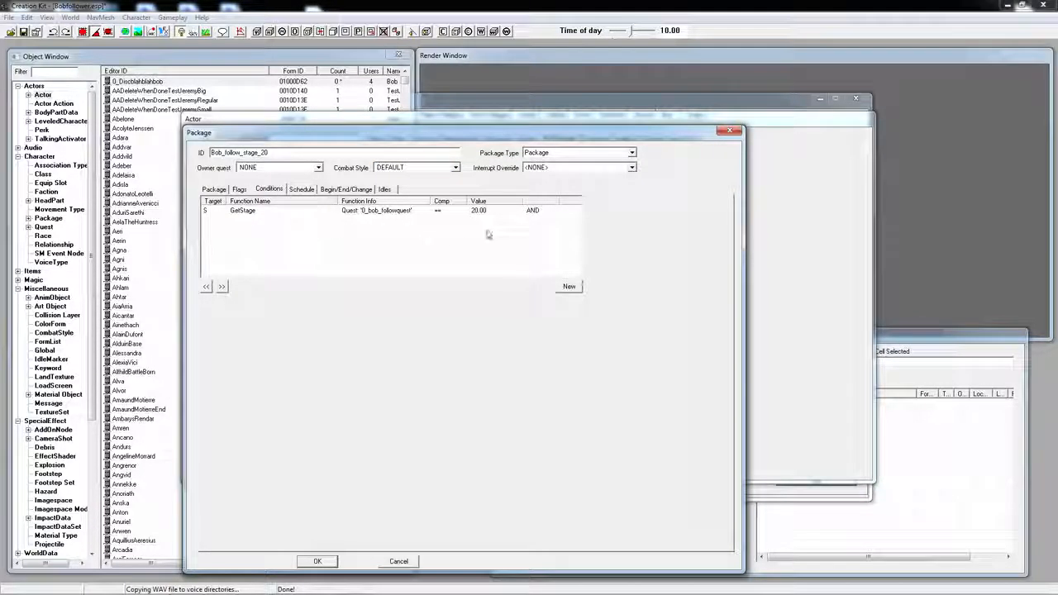
pyautogui.click(454, 169)
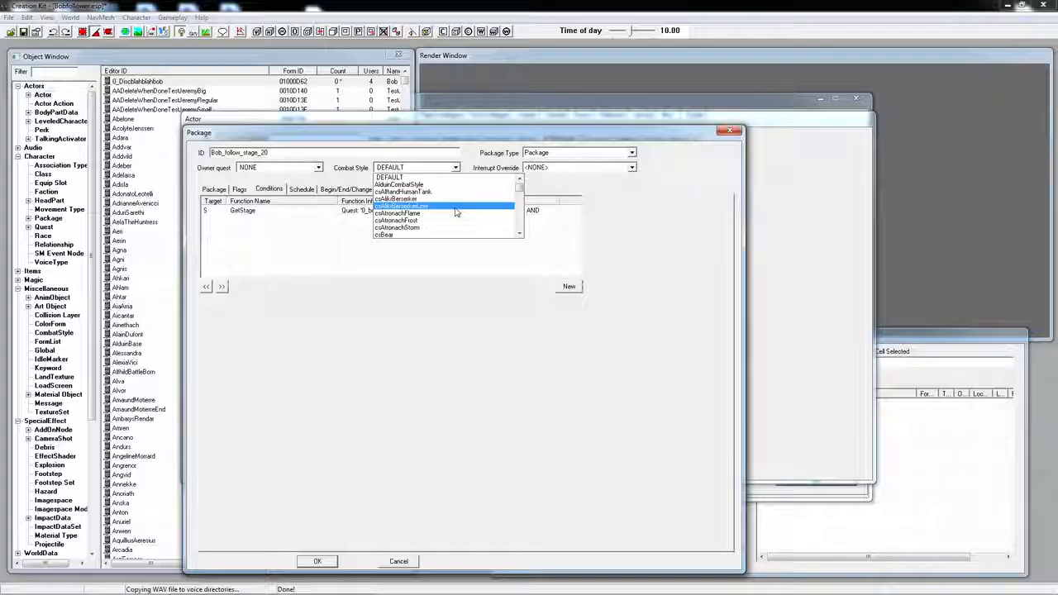
pyautogui.scroll(-5, 455, 214)
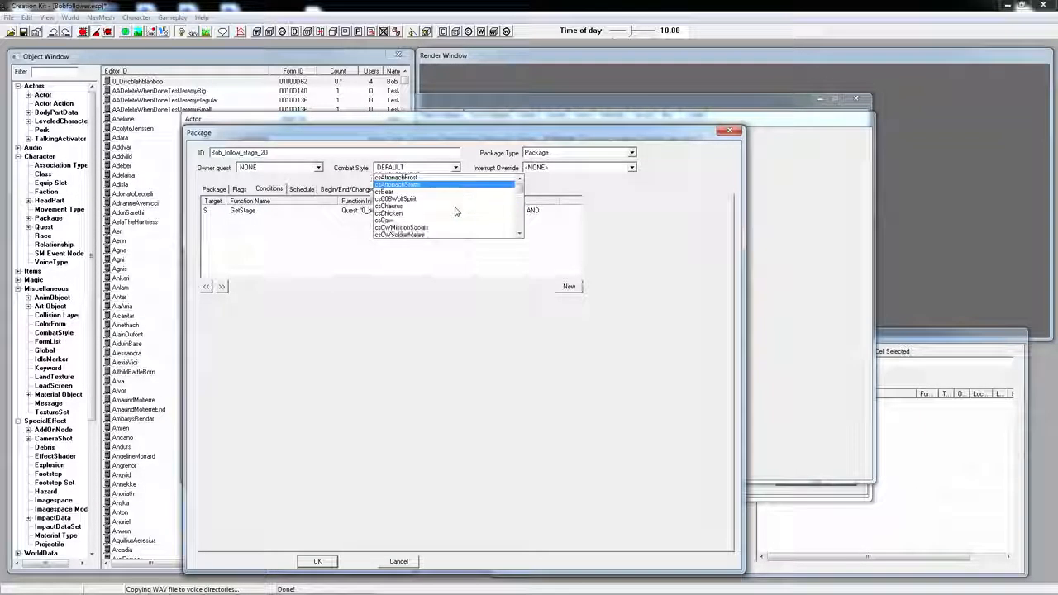
pyautogui.scroll(5, 455, 214)
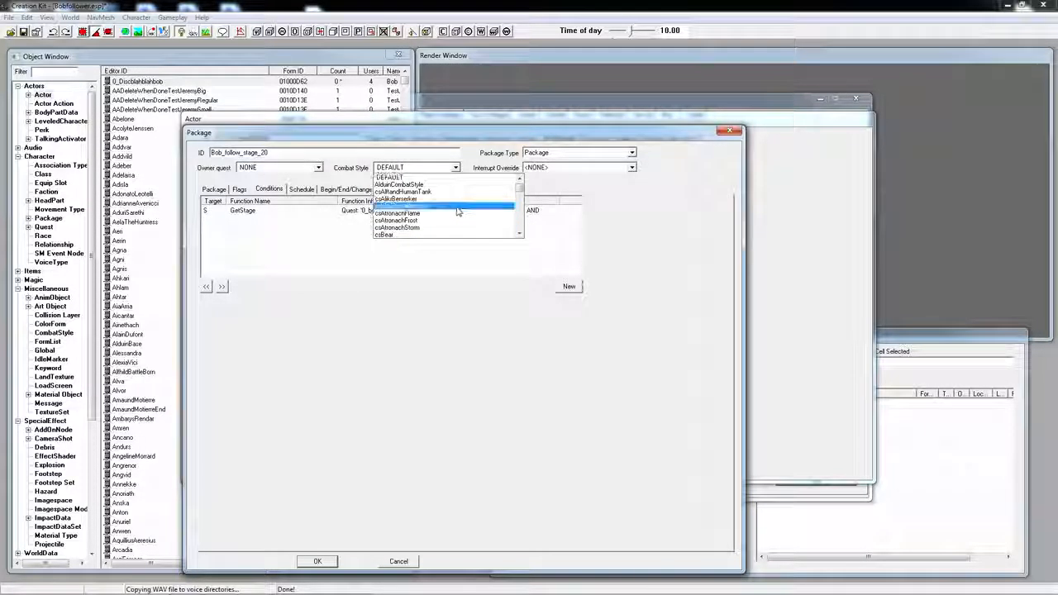
pyautogui.click(305, 245)
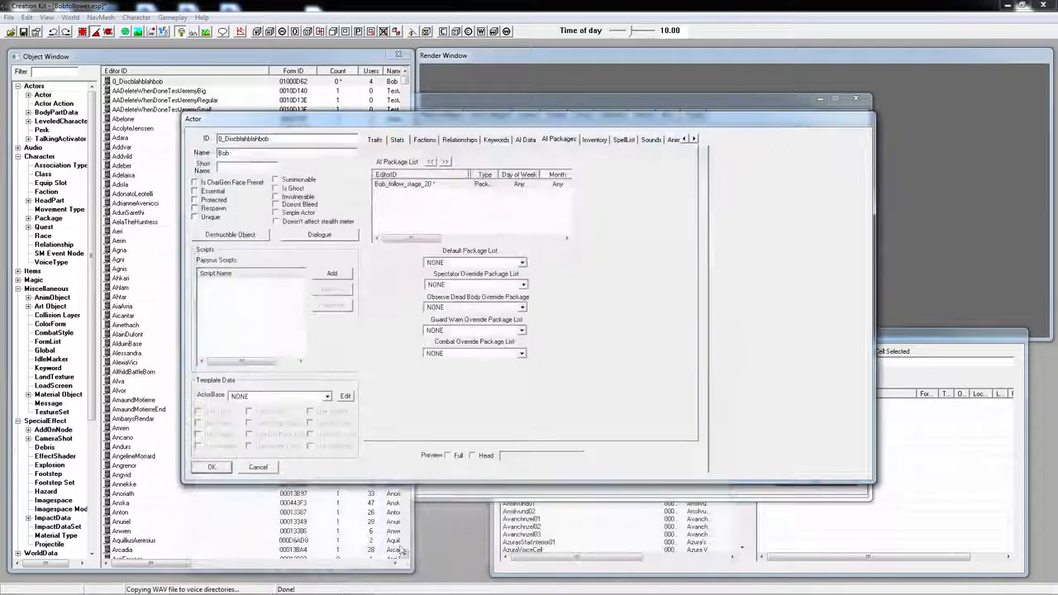
pyautogui.click(317, 562)
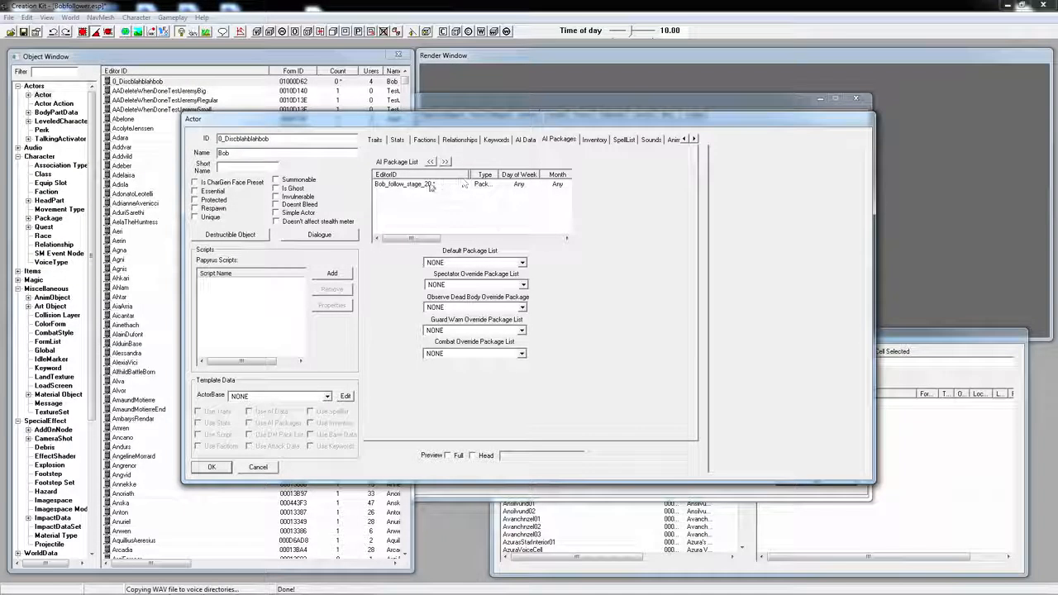
# - Review Bob's AI data, spell list, relationships and keywords, and close the actor record
pyautogui.click(526, 139)
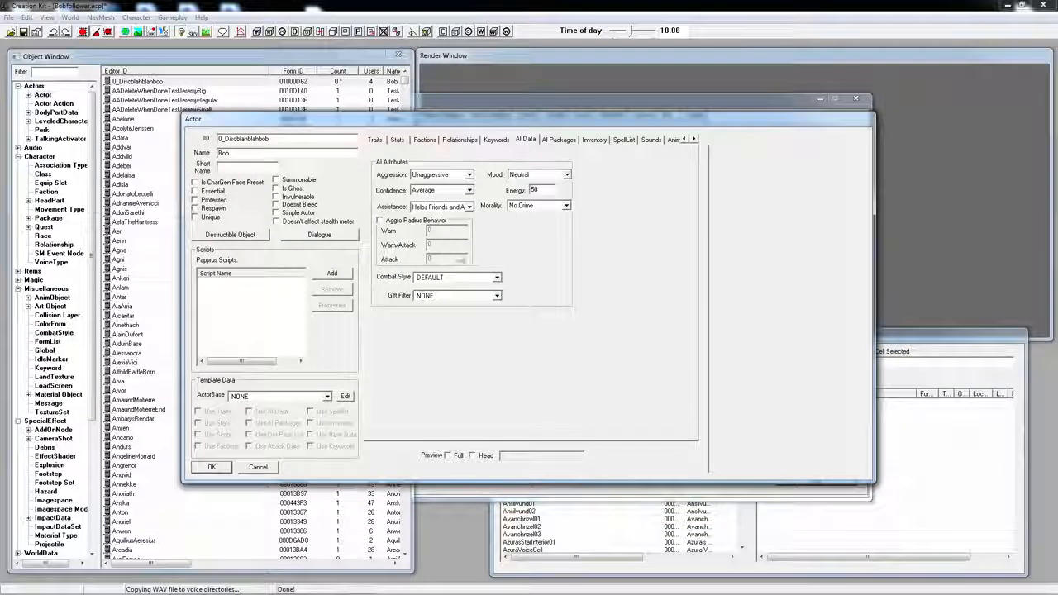
pyautogui.click(625, 139)
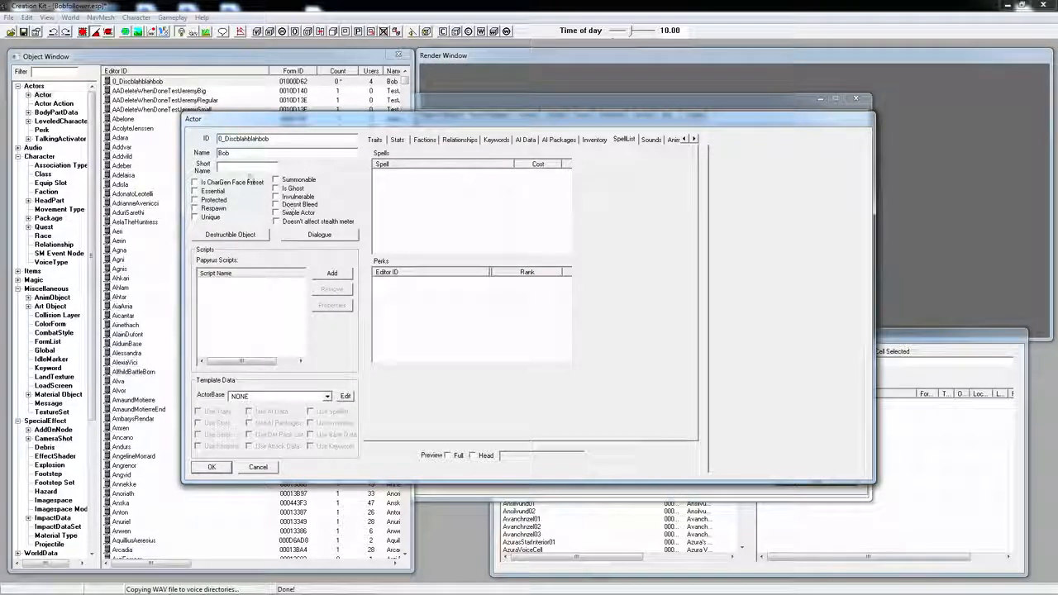
pyautogui.click(460, 139)
pyautogui.click(497, 139)
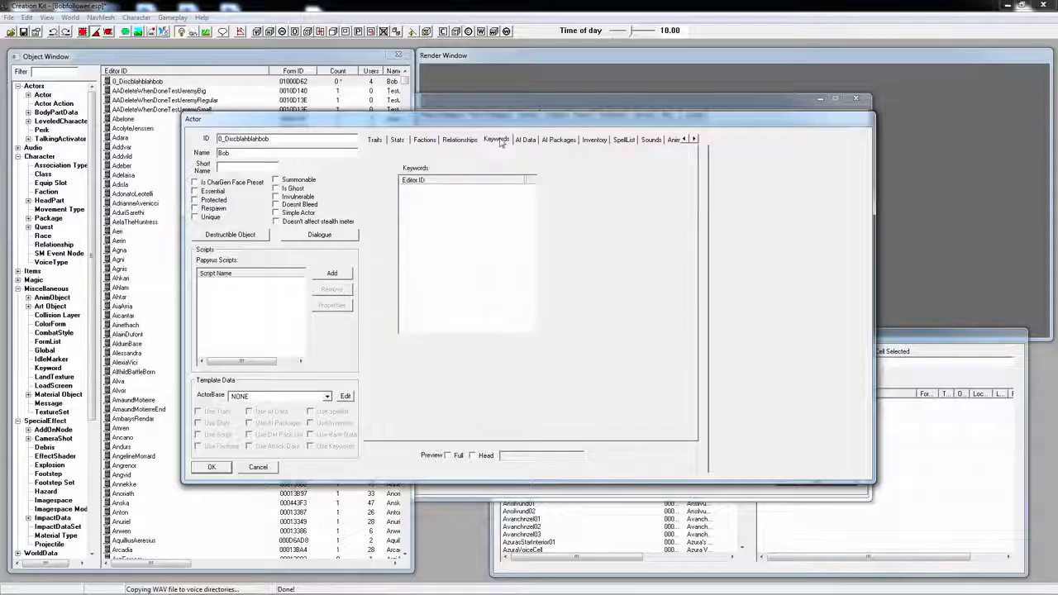
pyautogui.click(213, 467)
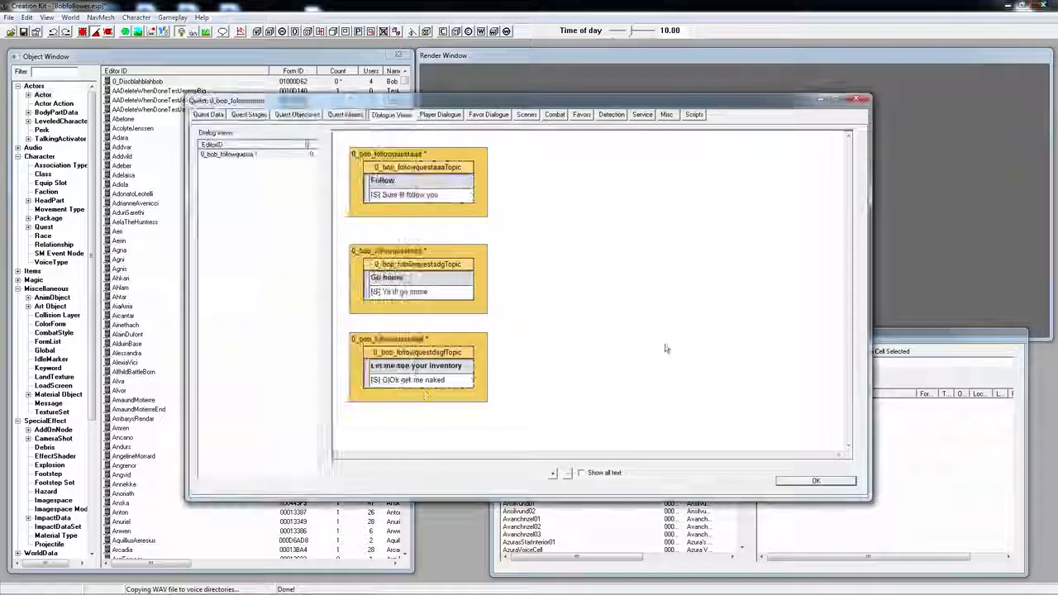
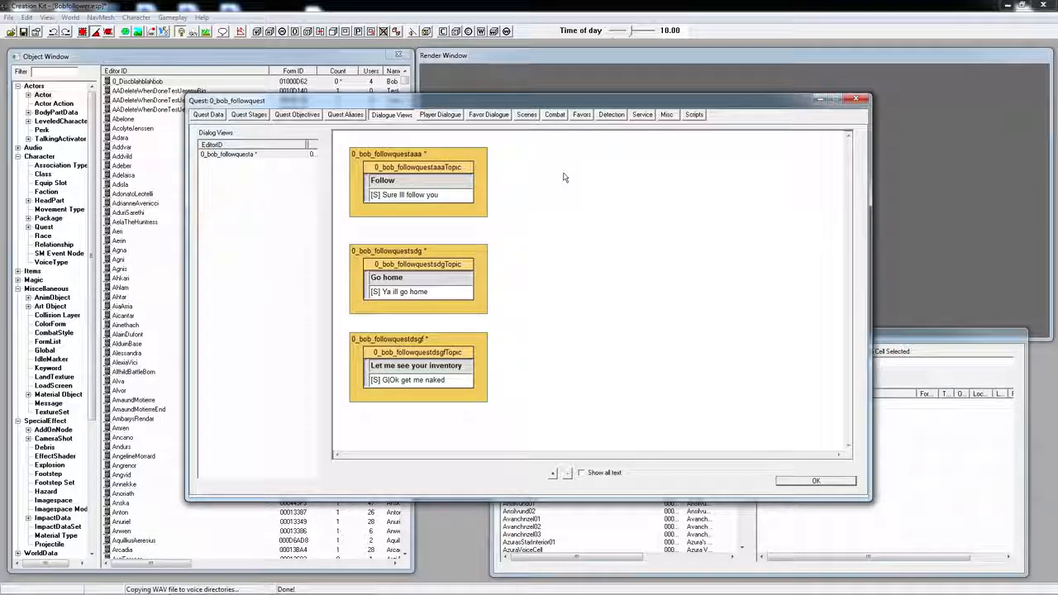
# - Review the topic types available for service and favor dialogue in 0_bob_followquest without adding any
pyautogui.click(646, 118)
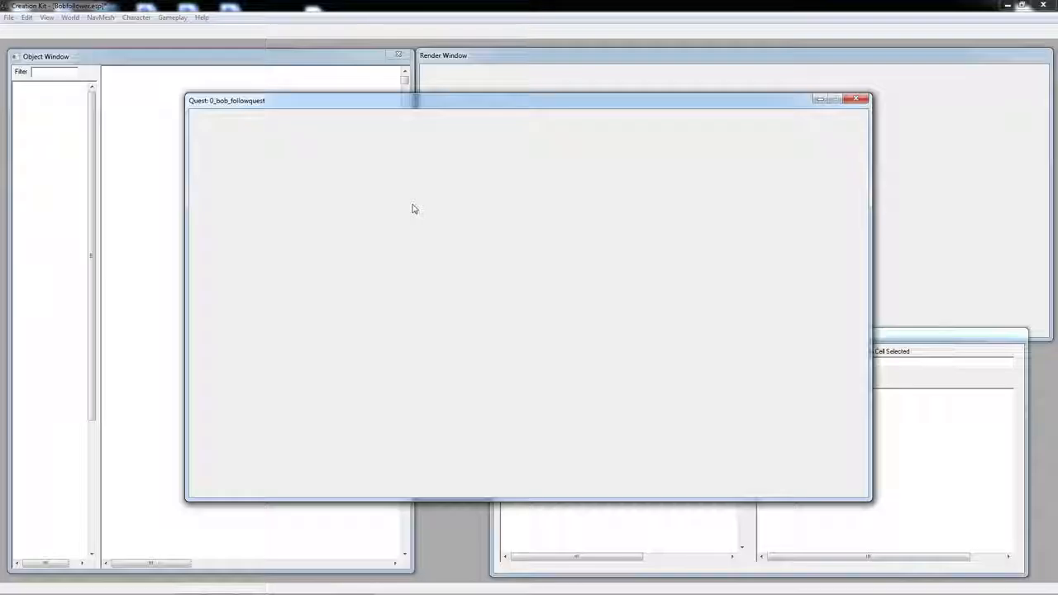
pyautogui.rightClick(354, 185)
pyautogui.click(368, 193)
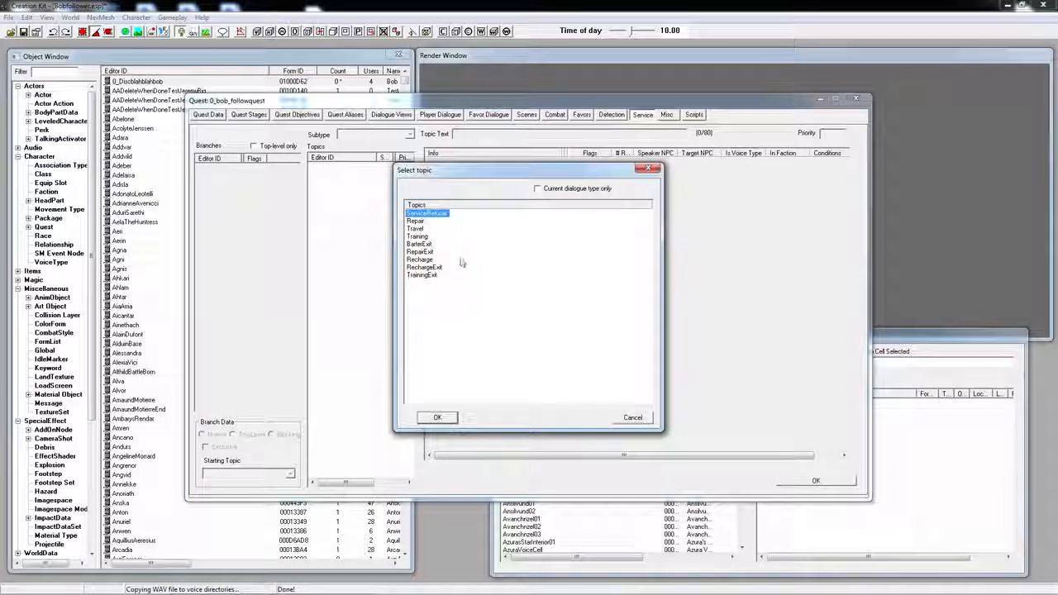
pyautogui.click(633, 419)
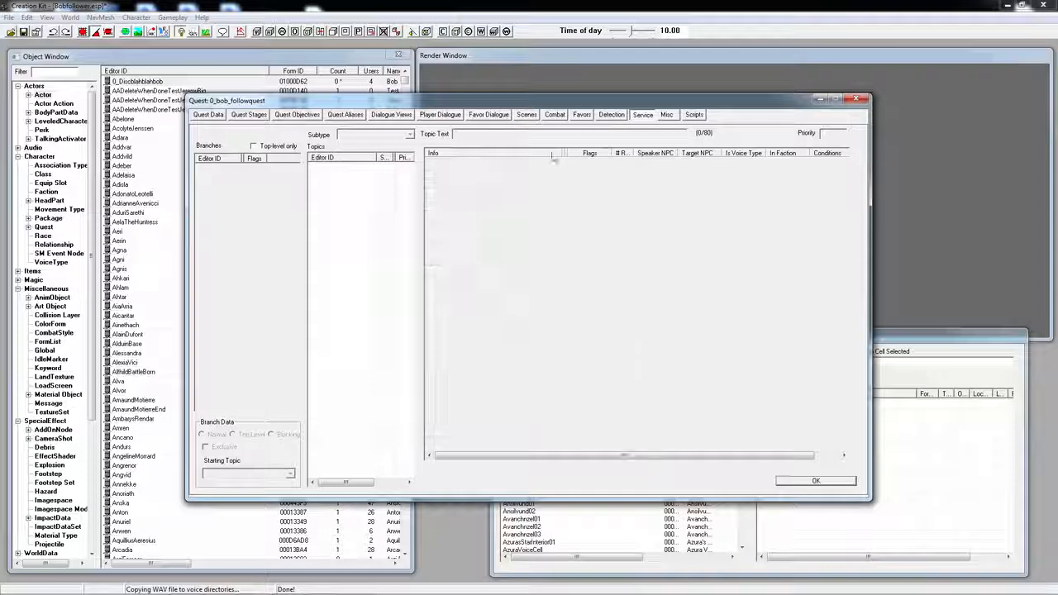
pyautogui.click(583, 120)
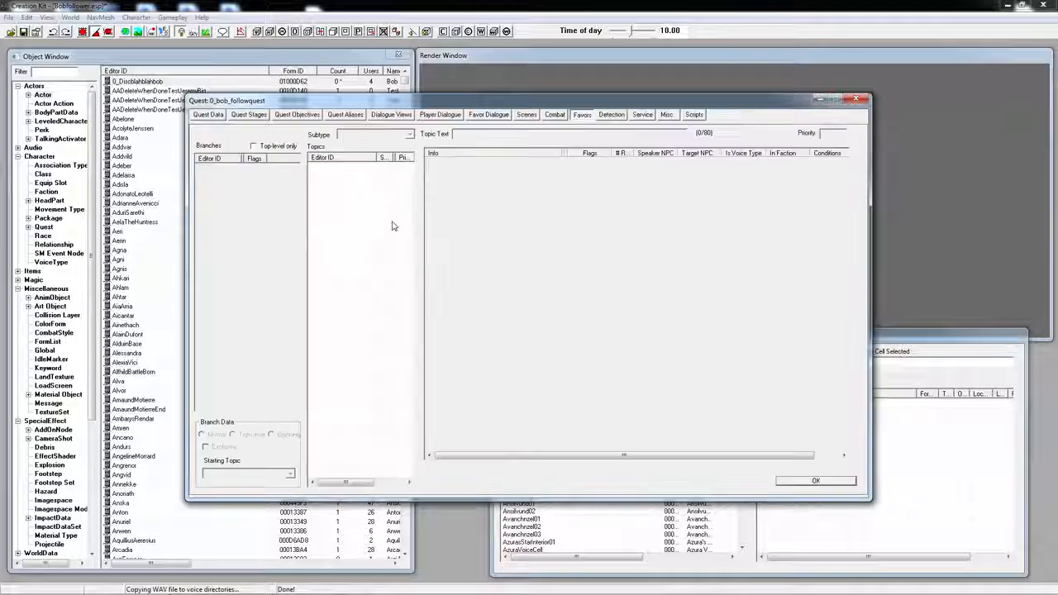
pyautogui.rightClick(337, 201)
pyautogui.click(364, 206)
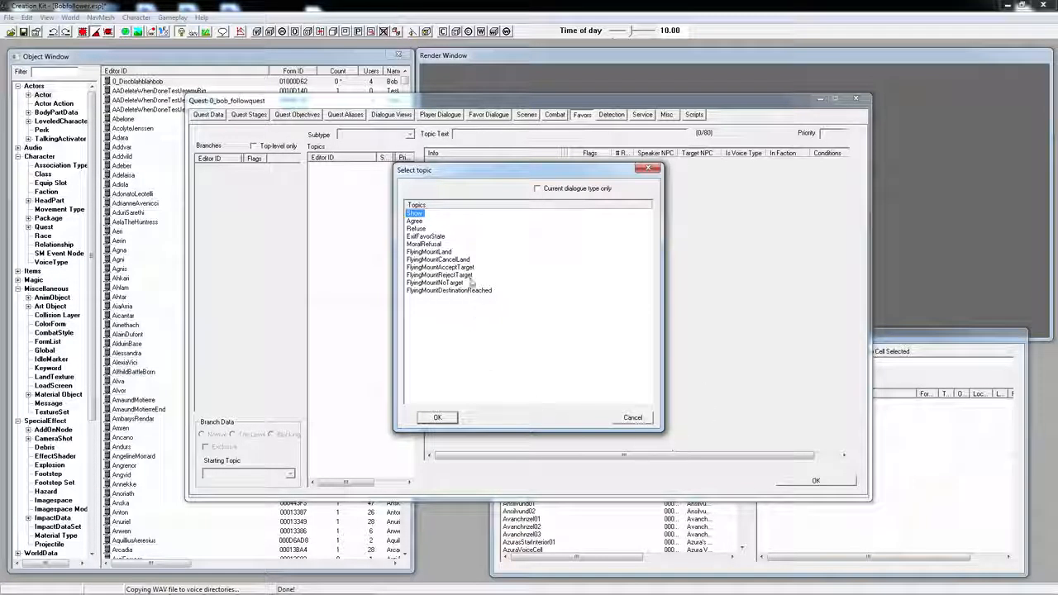
pyautogui.click(641, 419)
# - Check the dialogue views, quest aliases and remaining dialogue pages of 0_bob_followquest, and close the quest
pyautogui.click(391, 115)
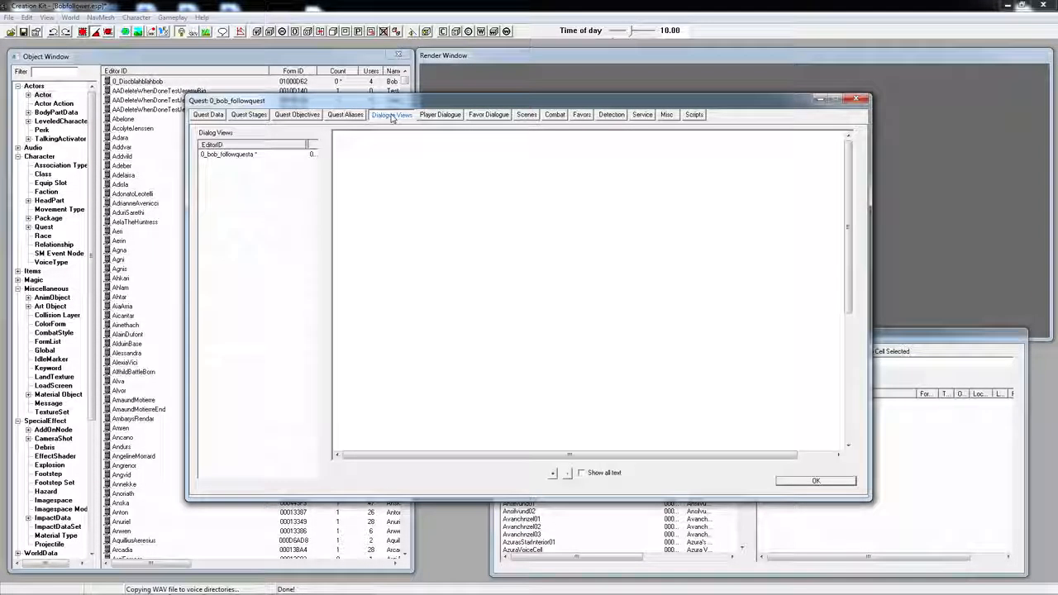
pyautogui.click(343, 115)
pyautogui.click(391, 115)
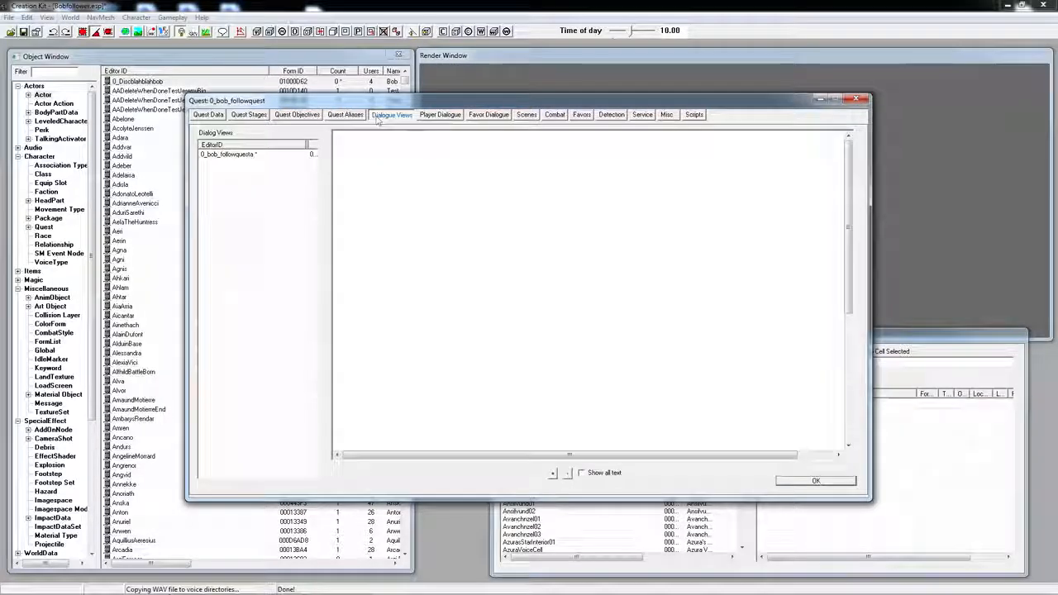
pyautogui.click(673, 115)
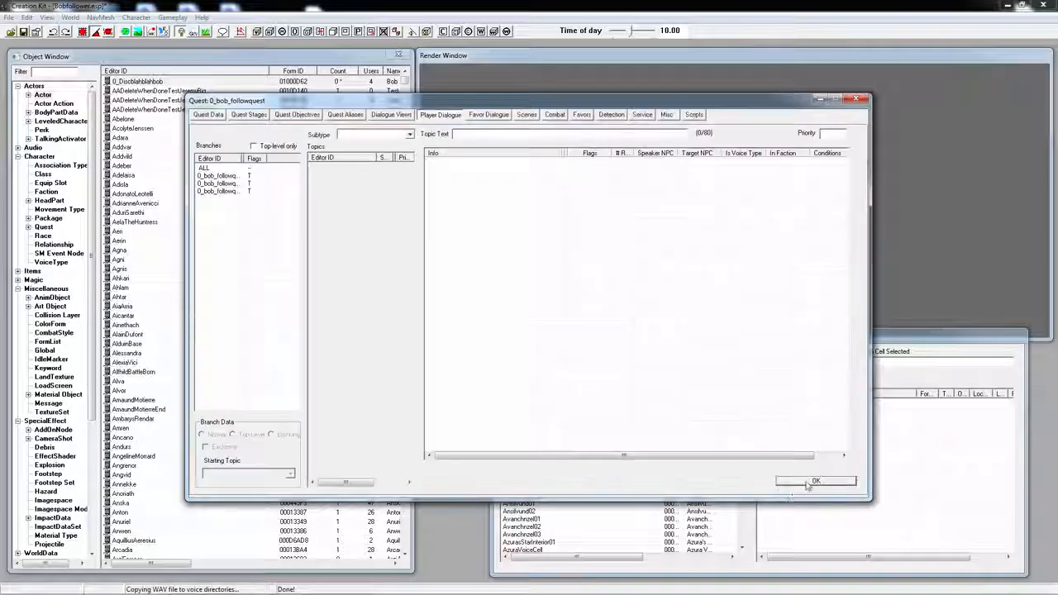
pyautogui.click(810, 483)
# - Find the WhiterunBanneredMare cell among the interiors and load it for editing
pyautogui.click(538, 459)
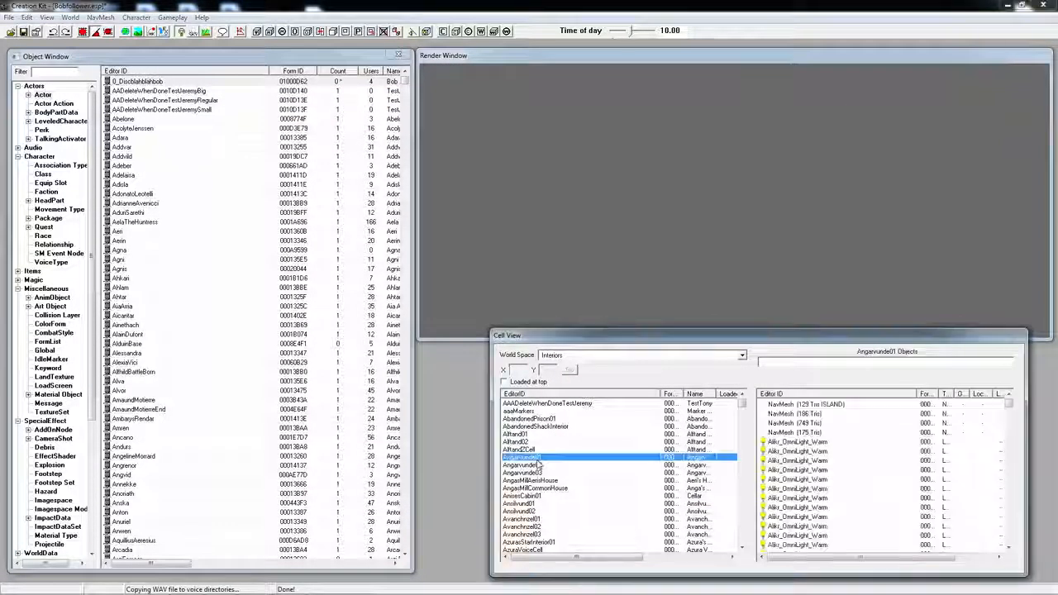
pyautogui.write('whiterun')
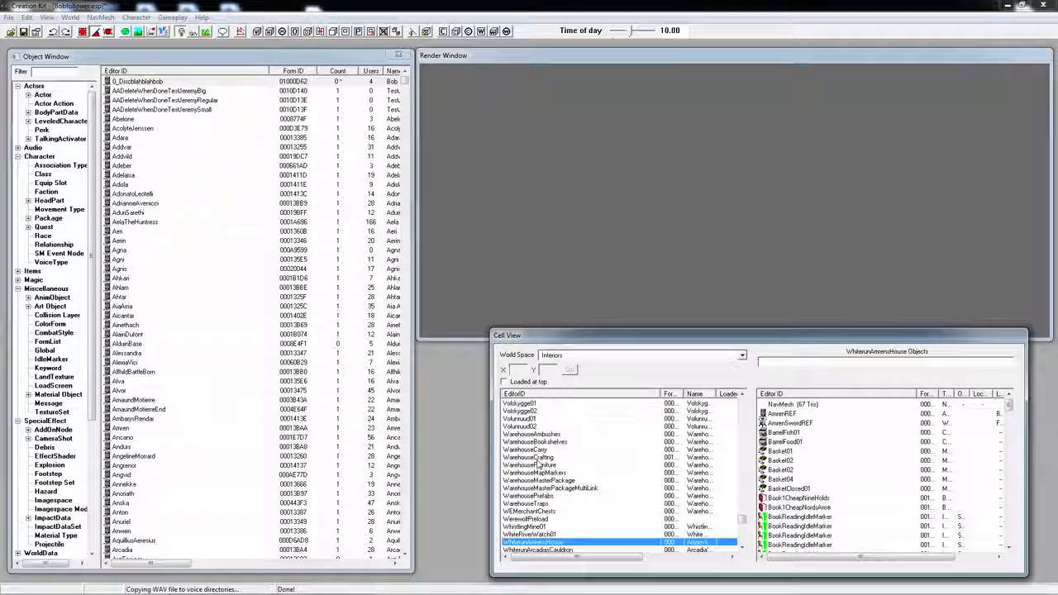
pyautogui.scroll(-3, 581, 434)
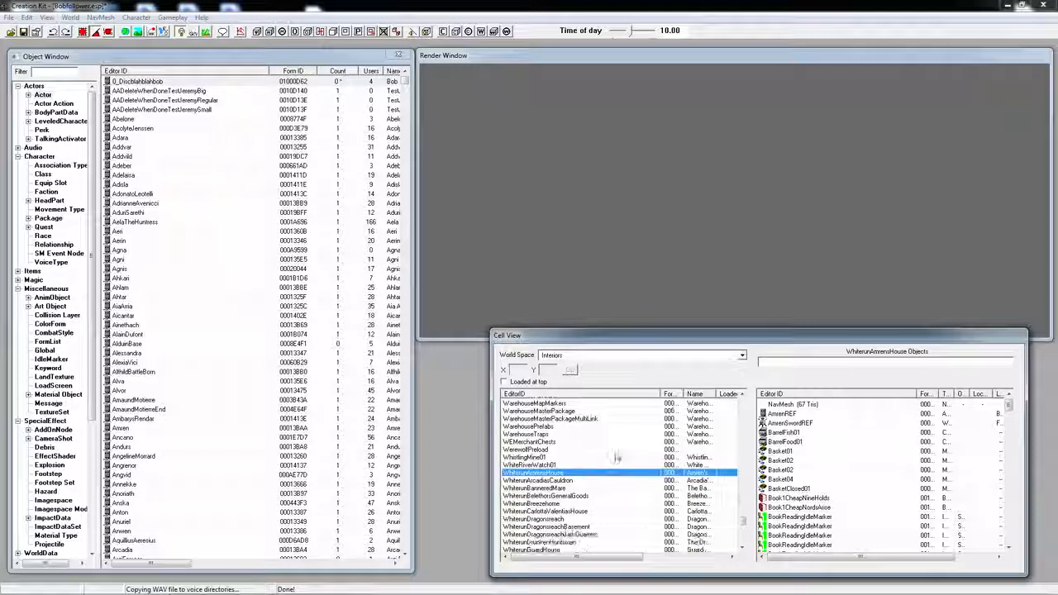
pyautogui.click(561, 489)
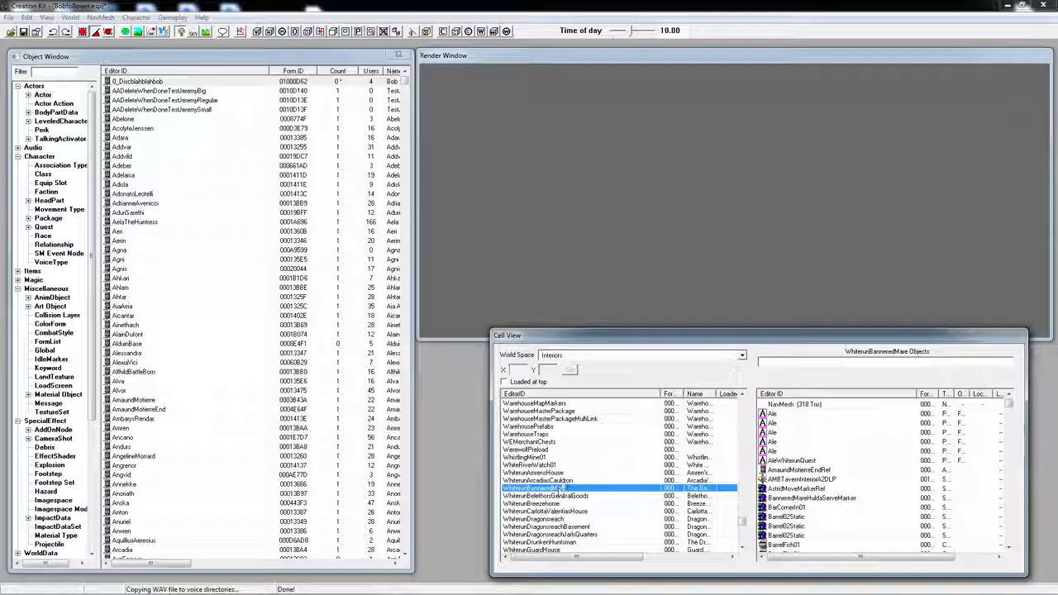
pyautogui.click(641, 360)
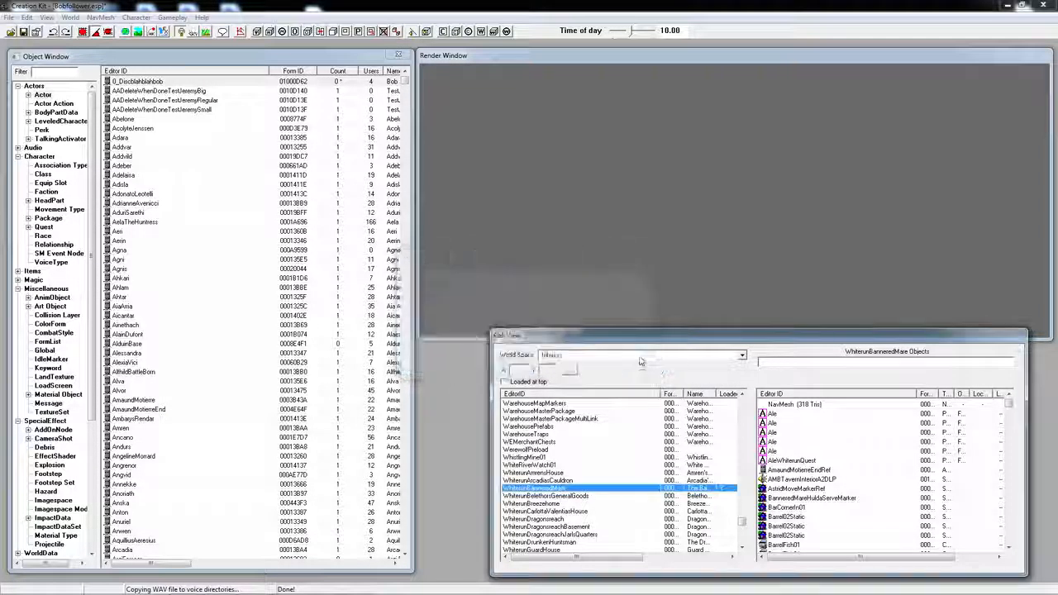
pyautogui.click(778, 250)
# - Place the 0_Discblahblahbob actor on the tavern floor beside the striped rug in the Bannered Mare
pyautogui.scroll(-7, 781, 252)
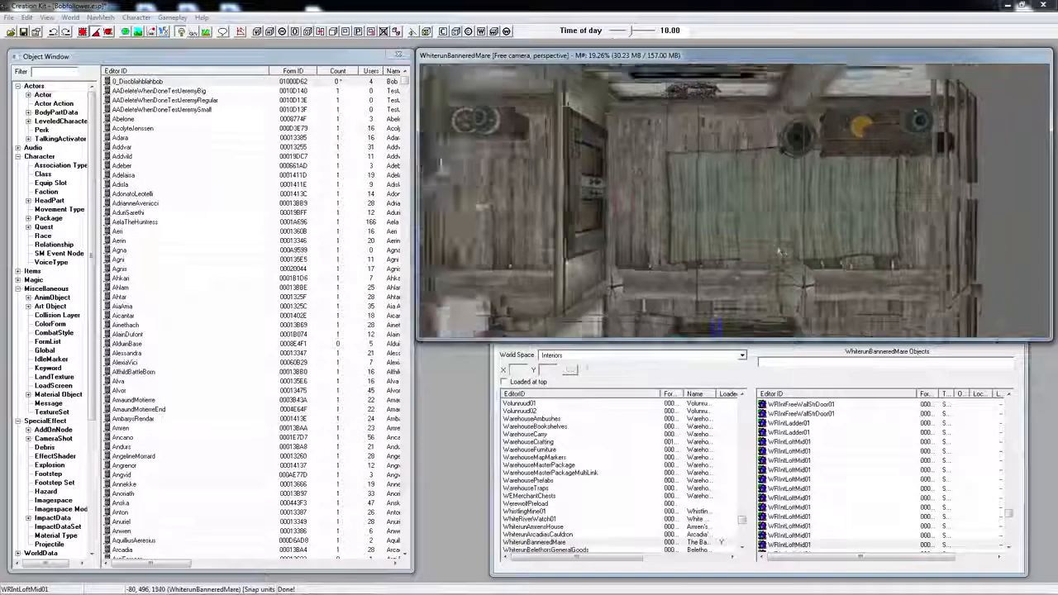
pyautogui.scroll(-3, 781, 251)
pyautogui.keyDown('shift'); pyautogui.moveTo(781, 251); pyautogui.dragTo(727, 248, button='middle'); pyautogui.keyUp('shift')
pyautogui.scroll(5, 774, 234)
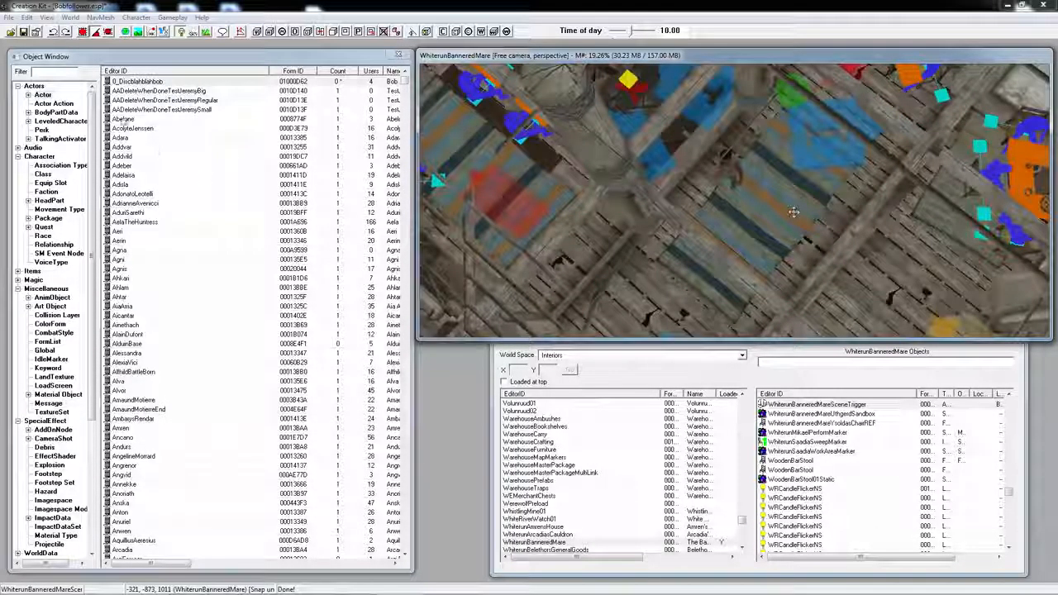
pyautogui.moveTo(735, 234); pyautogui.dragTo(799, 235)
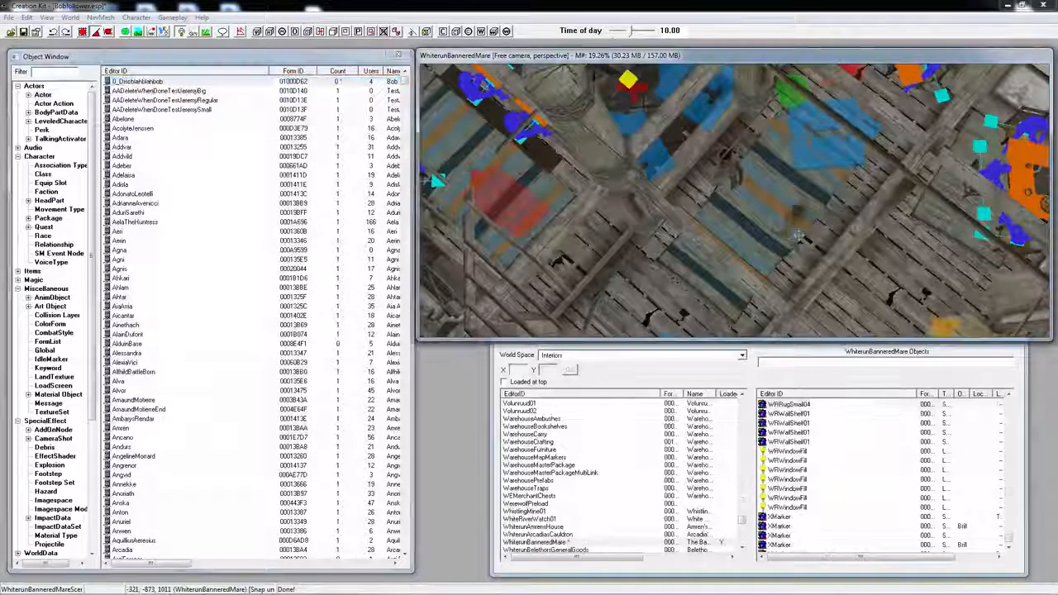
pyautogui.press('shift')
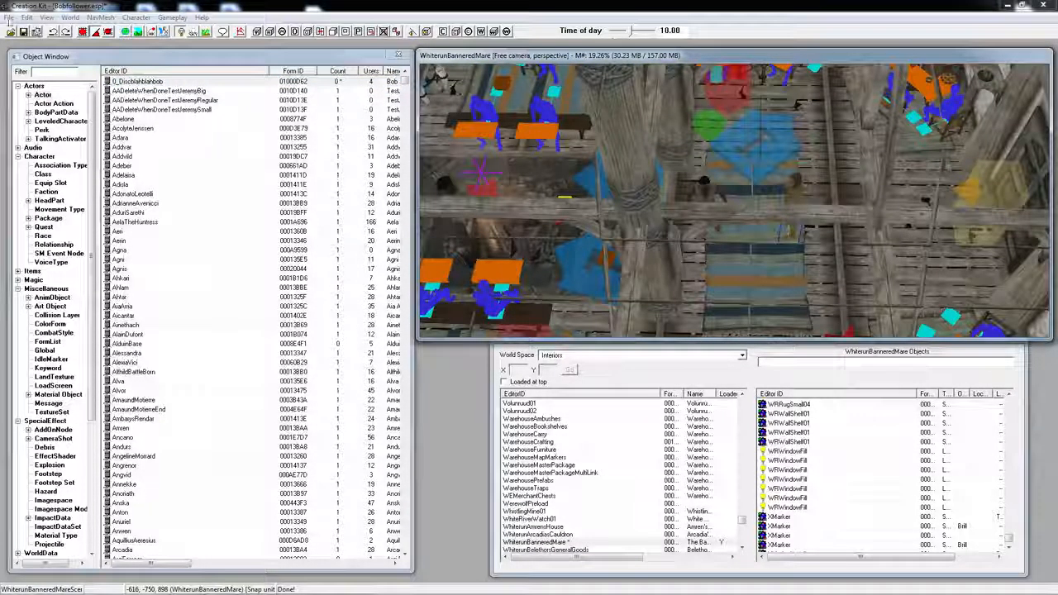
# - Save Bobfollower.esp, and disable DiscworldM1.esp in the Skyrim launcher's data files
pyautogui.hotkey('alt', 'f')
pyautogui.press('s')
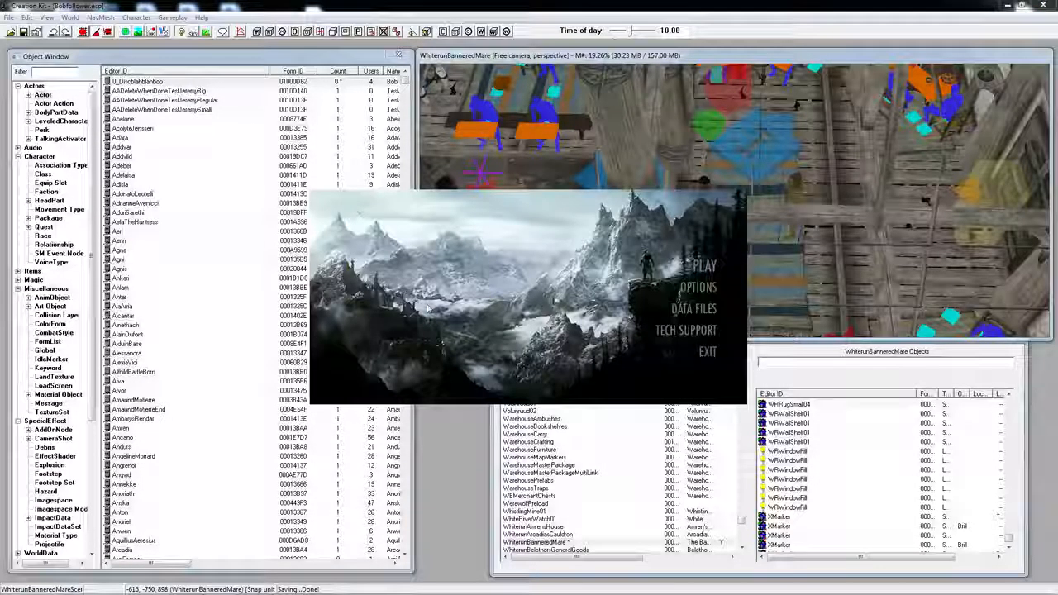
pyautogui.click(703, 308)
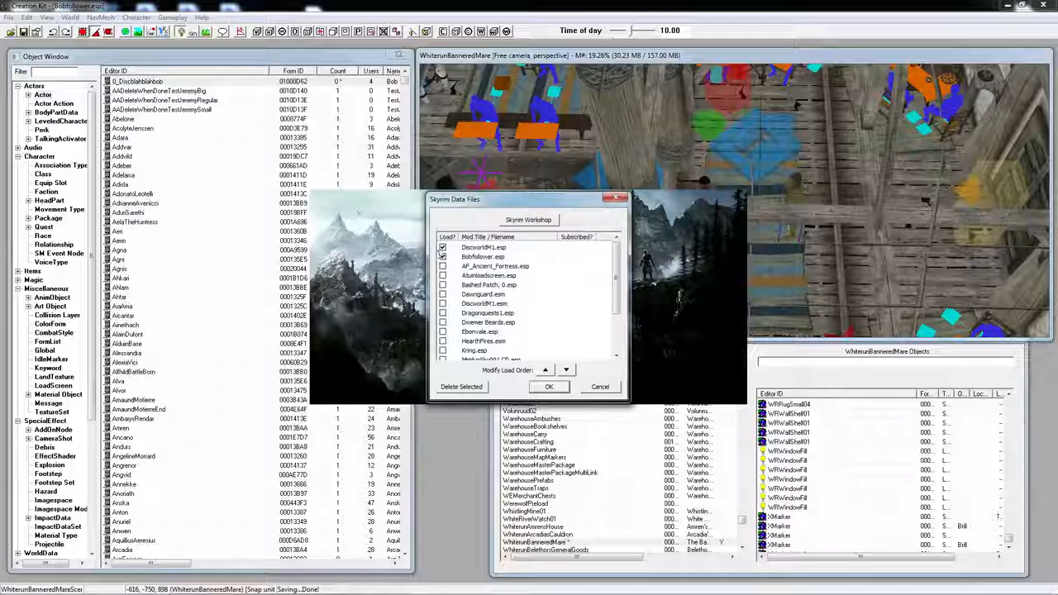
pyautogui.click(442, 247)
pyautogui.click(549, 387)
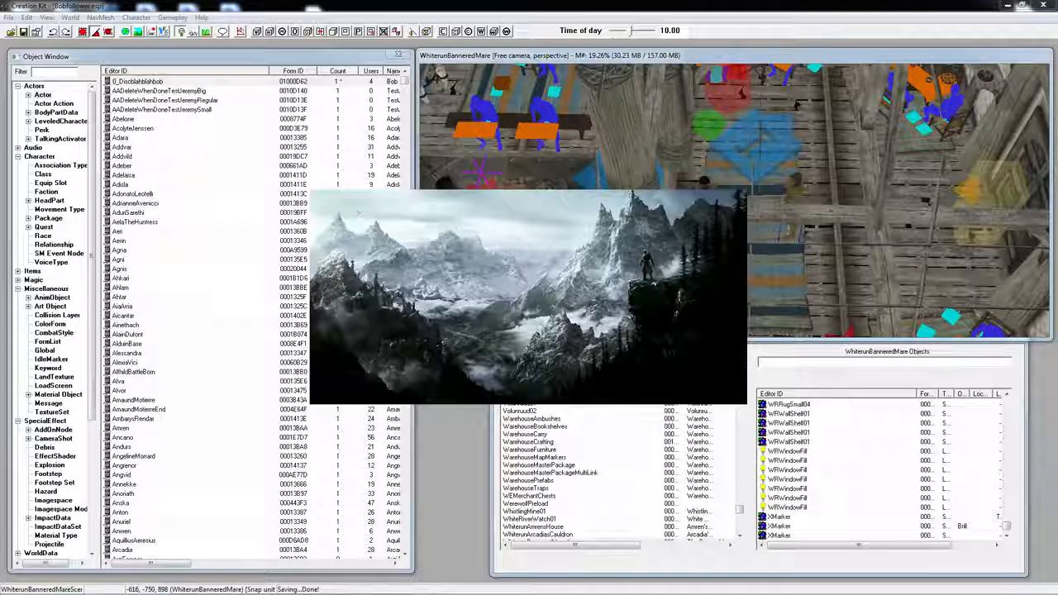
# - Confirm the launcher's data files with Bobfollower.esp enabled, and leave the file list
pyautogui.click(699, 307)
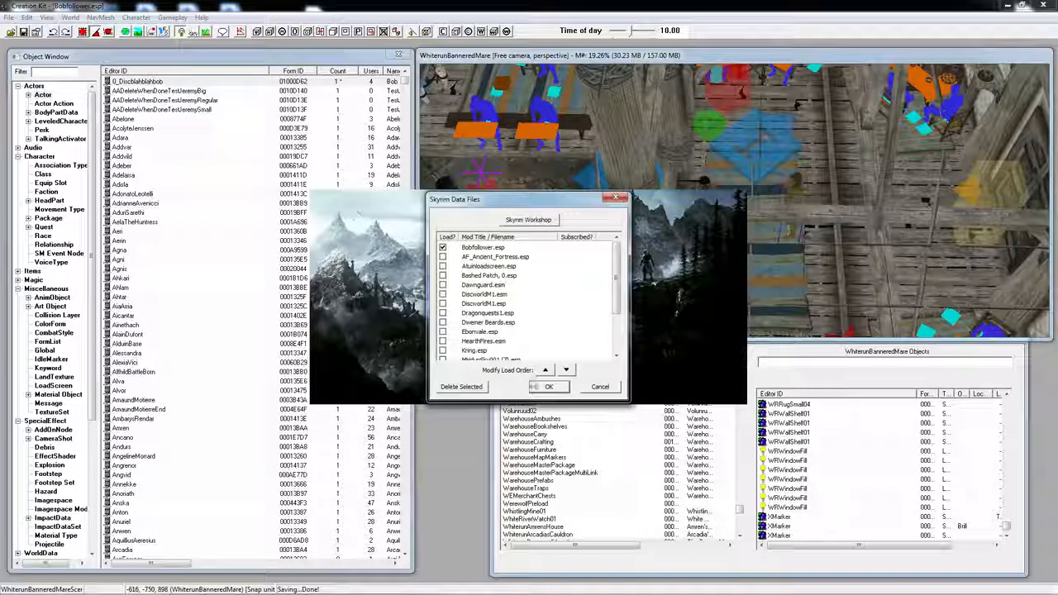
pyautogui.click(549, 388)
pyautogui.click(761, 328)
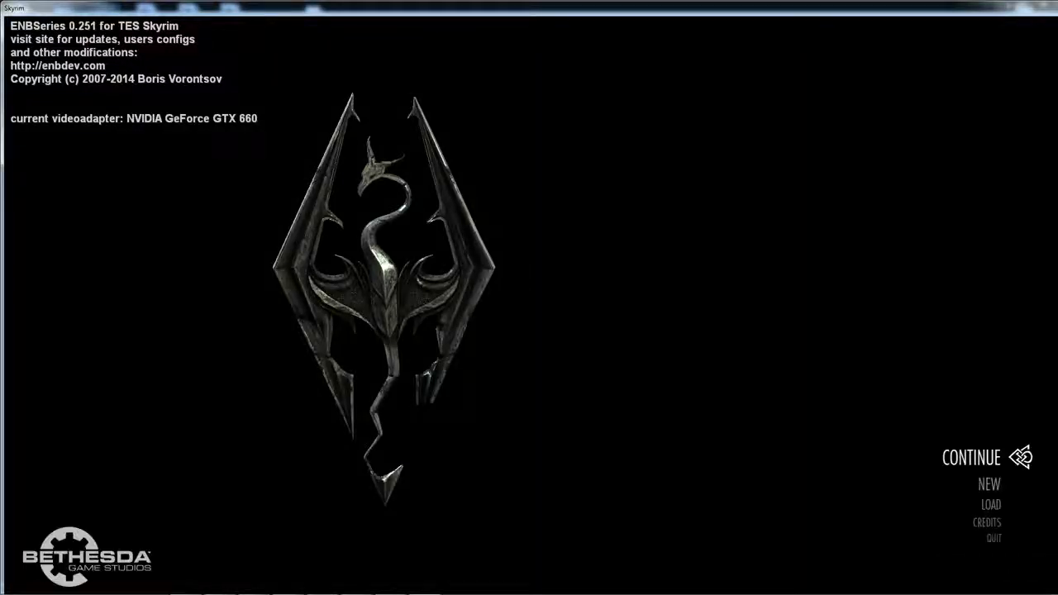
# - Load an older saved game from Skyrim's main menu, further down the list than save 117
pyautogui.press('Down')
pyautogui.press('Down')
pyautogui.press('Return')
pyautogui.press('Down')
pyautogui.press('Down')
pyautogui.press('Down')
pyautogui.press('Down')
pyautogui.press('Down')
pyautogui.press('Down')
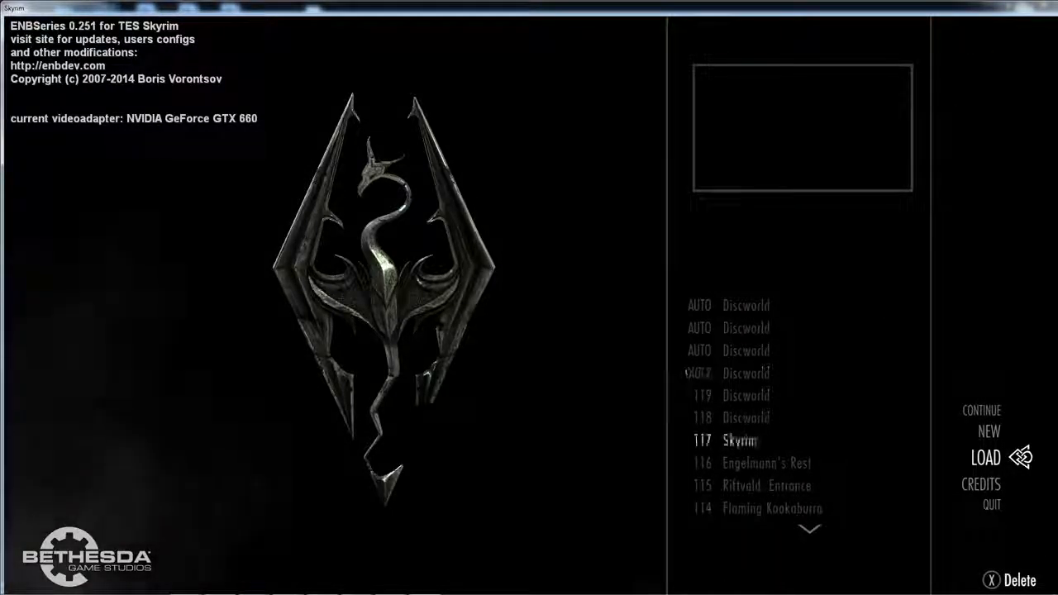
pyautogui.press('Down')
pyautogui.press('Down')
pyautogui.press('Down')
pyautogui.press('Down')
pyautogui.press('Down')
pyautogui.press('Down')
pyautogui.press('Down')
pyautogui.press('Return')
pyautogui.press('Return')
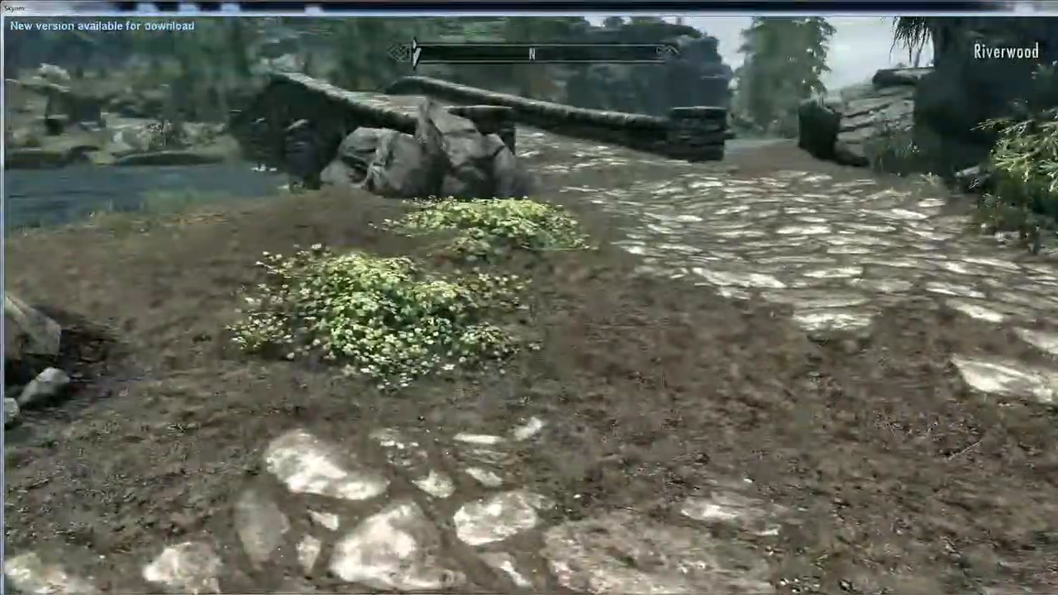
# - Load the Skyrim quicksave from the in-game system options and confirm losing unsaved progress
pyautogui.press('Escape')
pyautogui.press('Left')
pyautogui.press('Down')
pyautogui.press('Return')
pyautogui.press('Return')
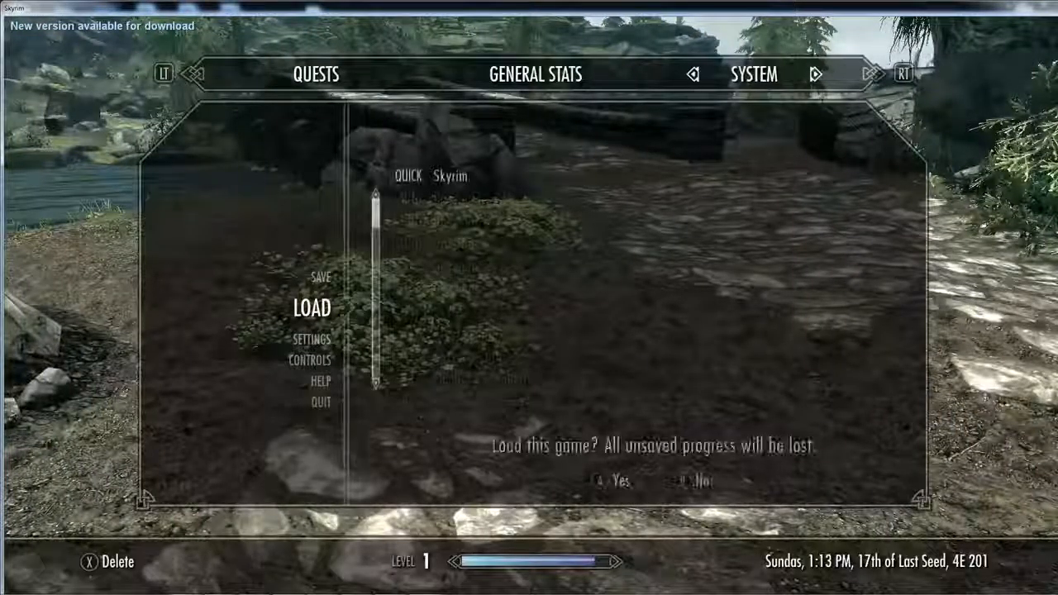
pyautogui.press('Return')
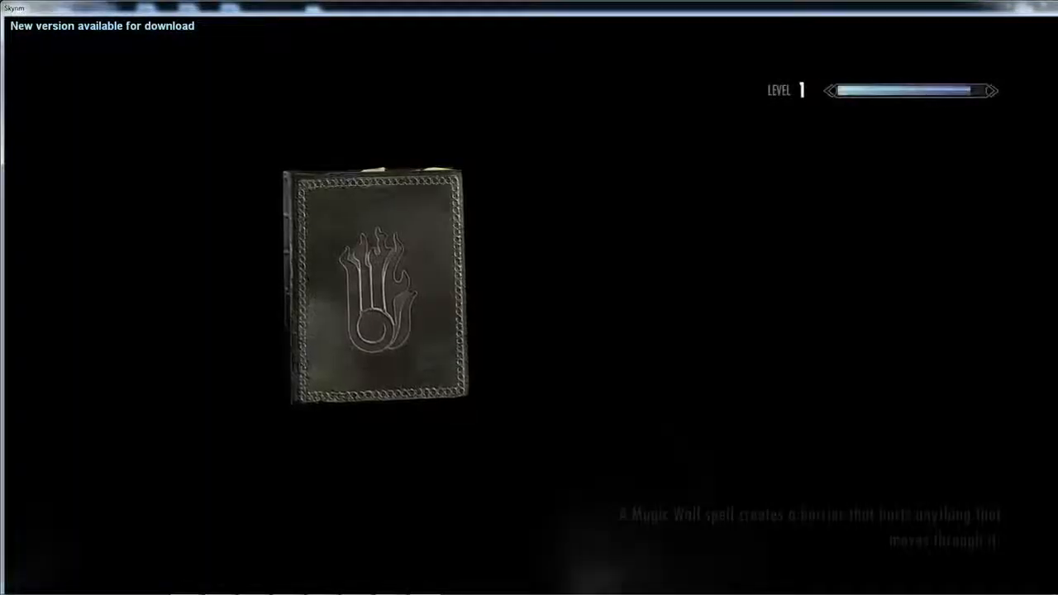
# - Move the player to Whiterun with the coc console command and use the Bannered Mare's entrance
pyautogui.write('co')
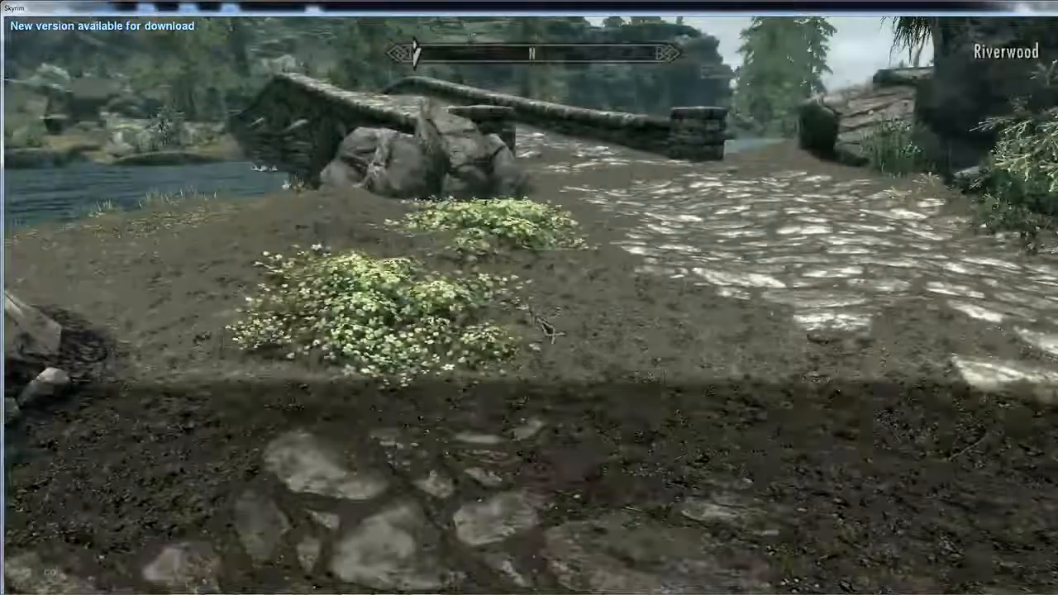
pyautogui.write('c')
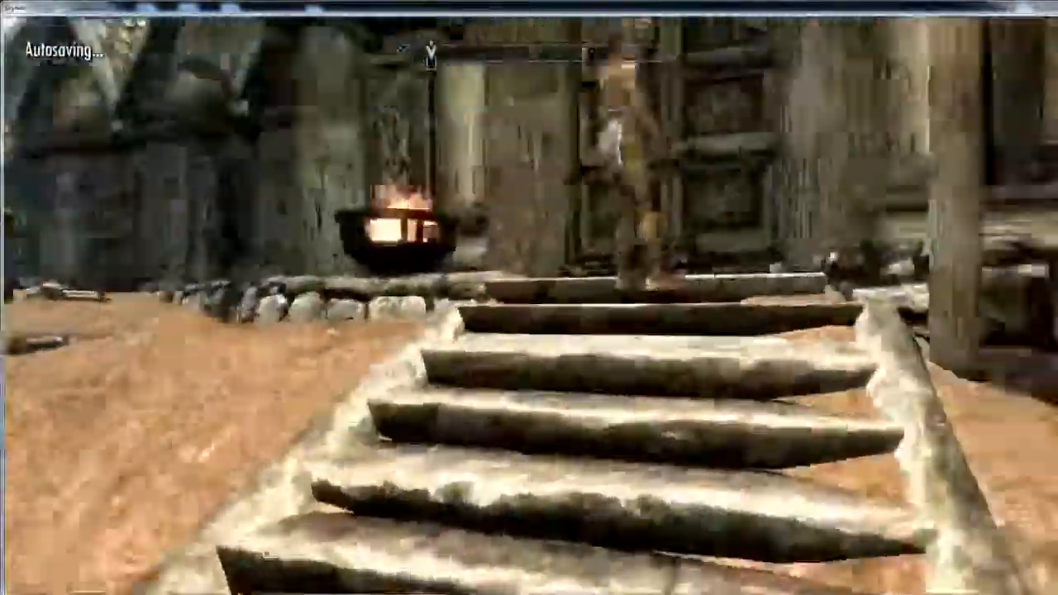
pyautogui.press('e')
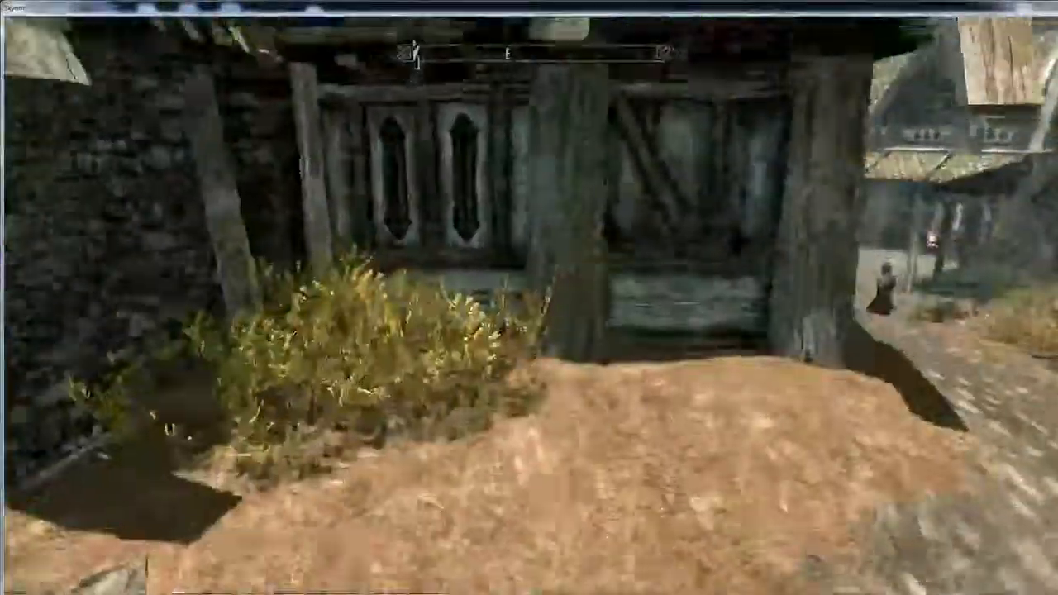
# - Walk around Whiterun's market well, stairs and nearby paths to test whether Bob follows the player
pyautogui.press('w')
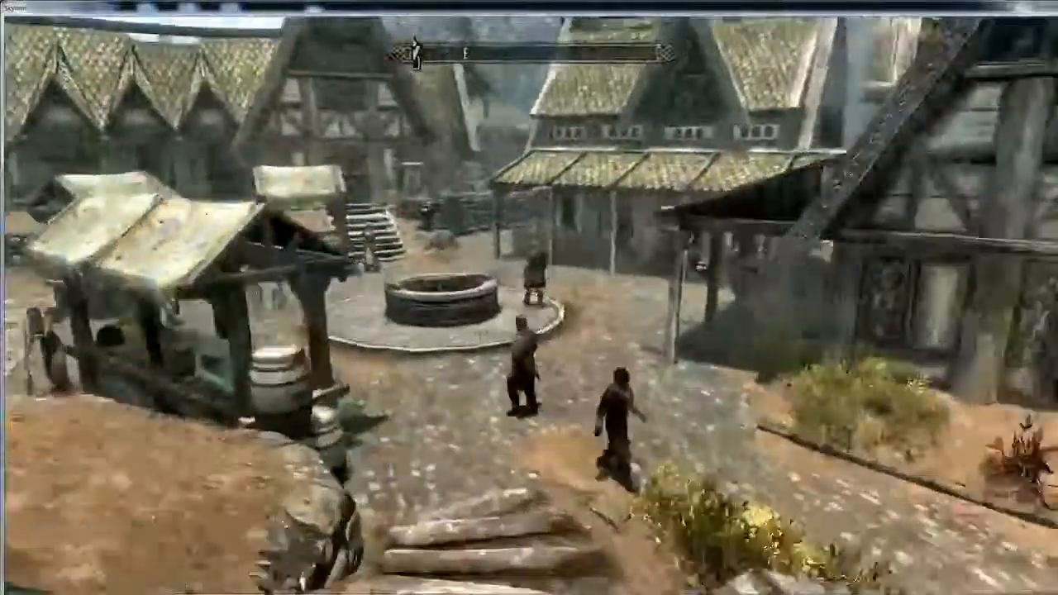
pyautogui.press('w')
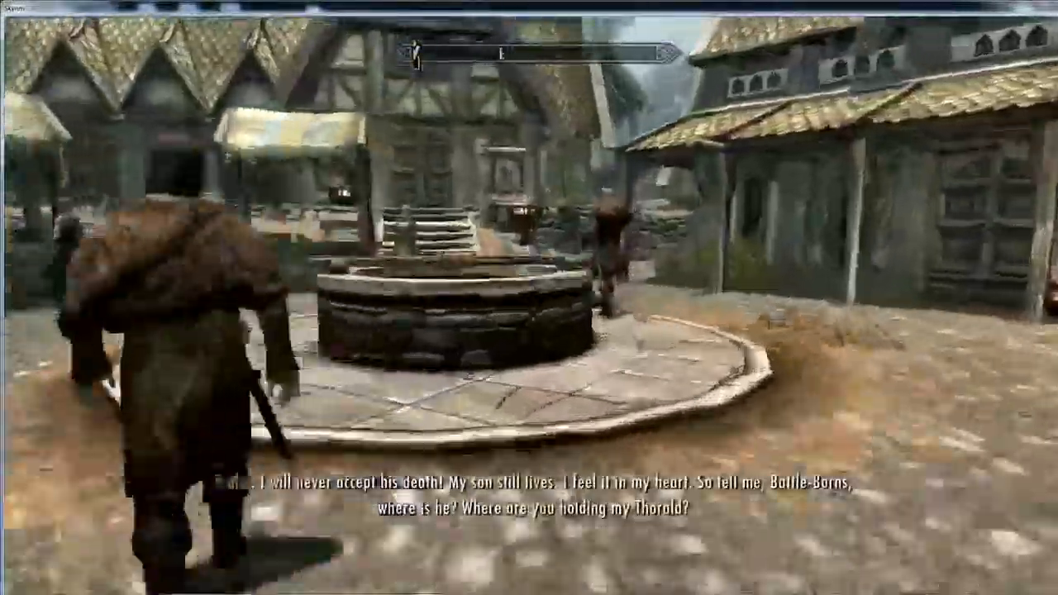
pyautogui.press('space')
pyautogui.press('w')
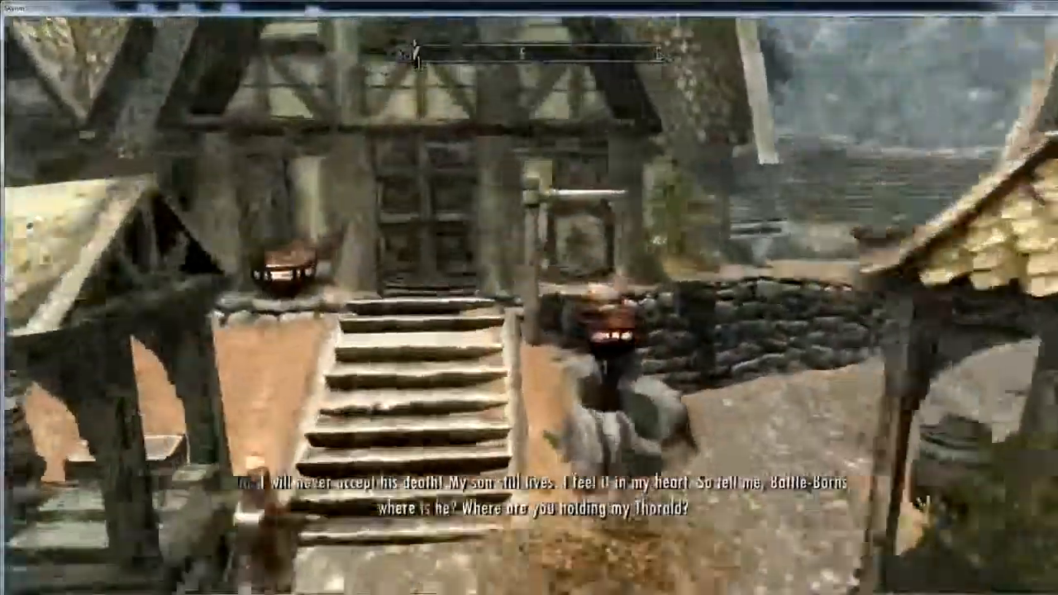
pyautogui.press('w')
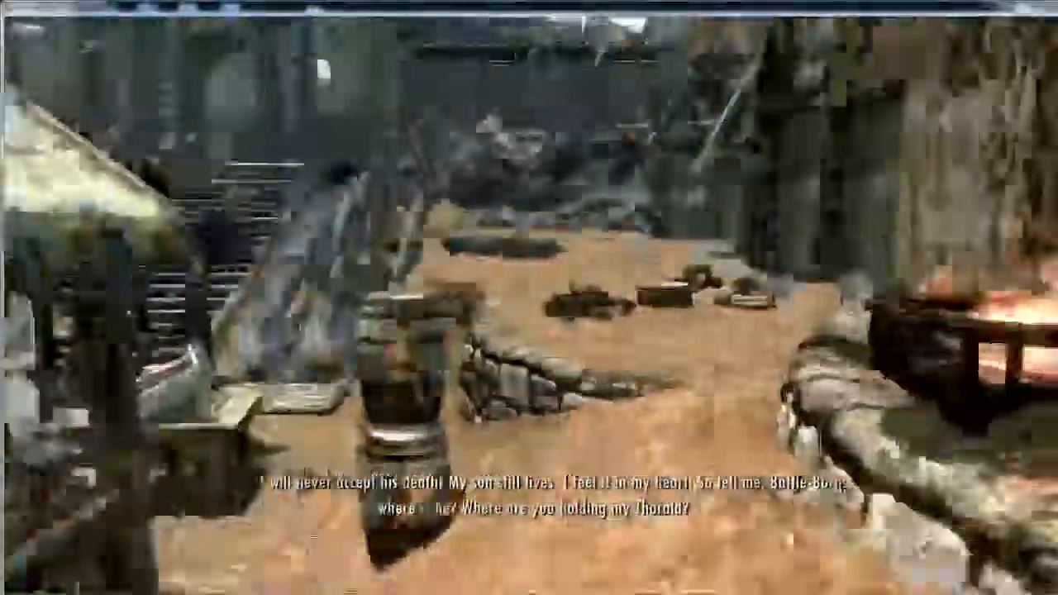
pyautogui.press('w')
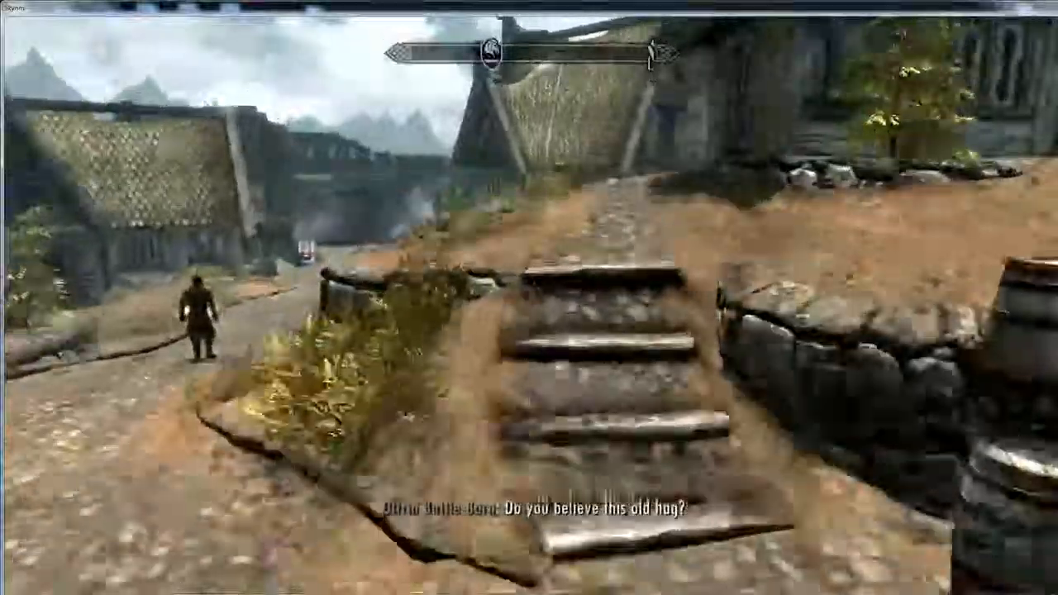
pyautogui.press('w')
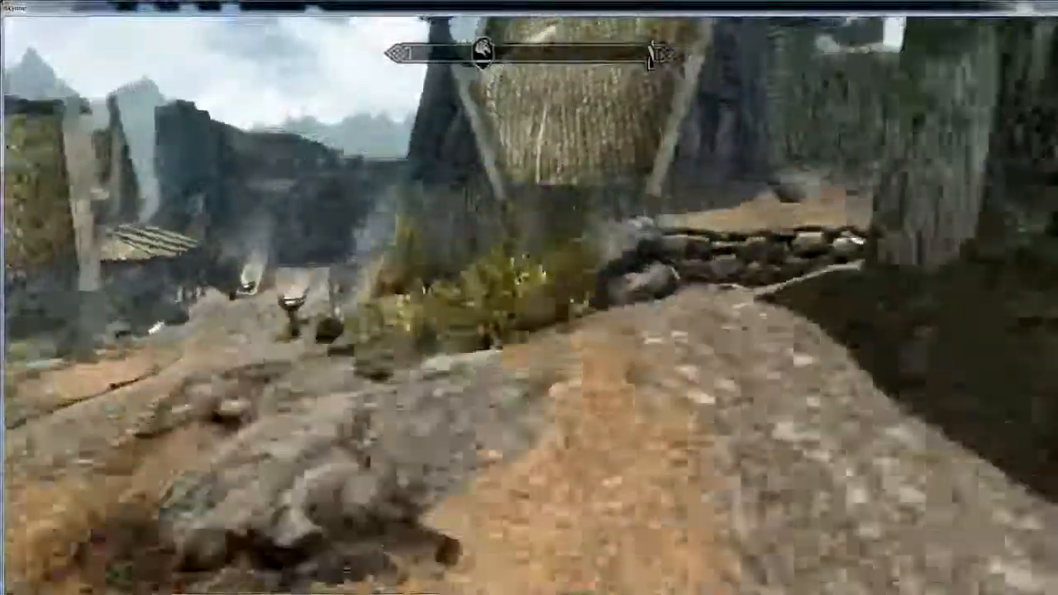
pyautogui.press('w')
pyautogui.press('w')
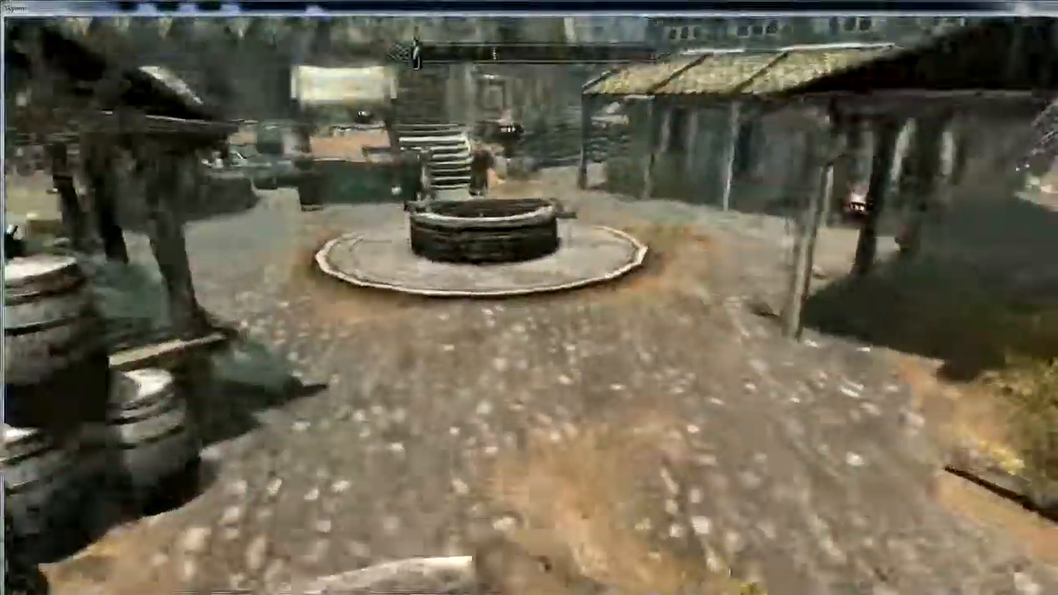